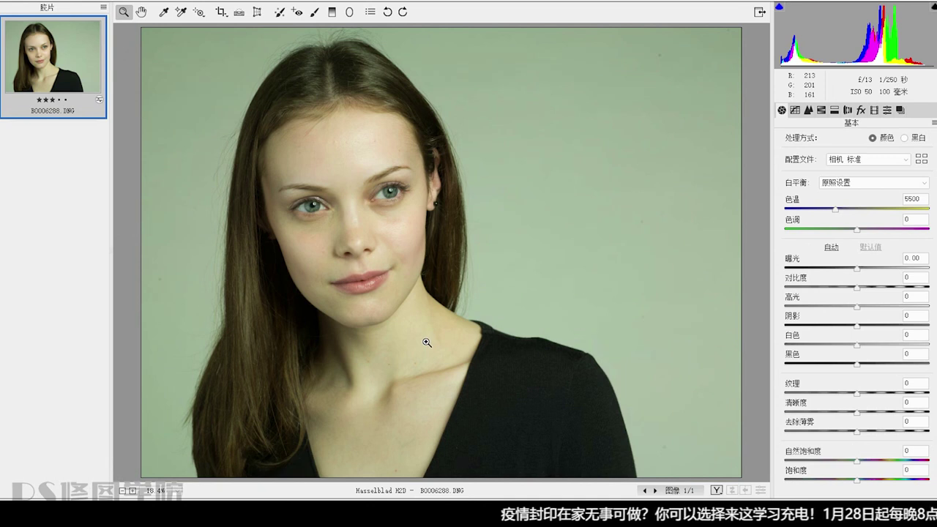
# Check the QQ group chat PS修图学院公开课群 and return to the portrait in full-screen Camera Raw.
pyautogui.press('f')
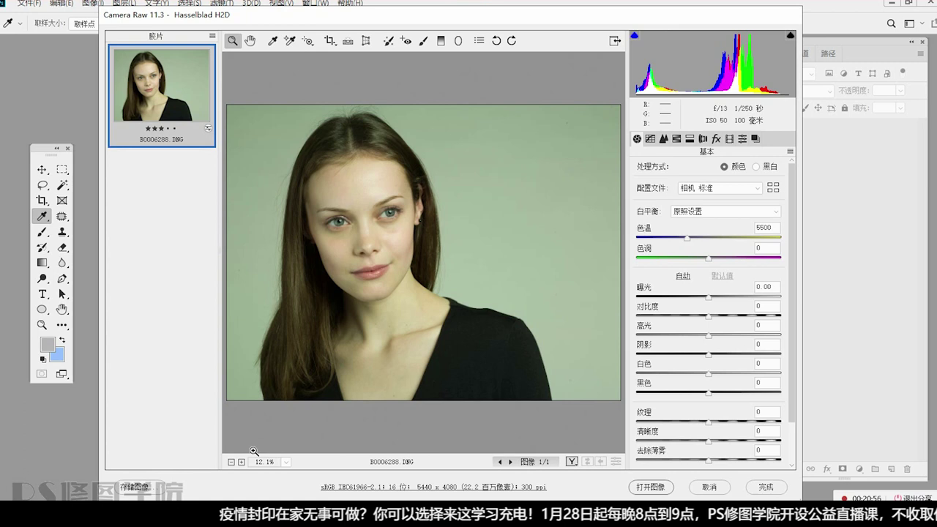
pyautogui.click(282, 516)
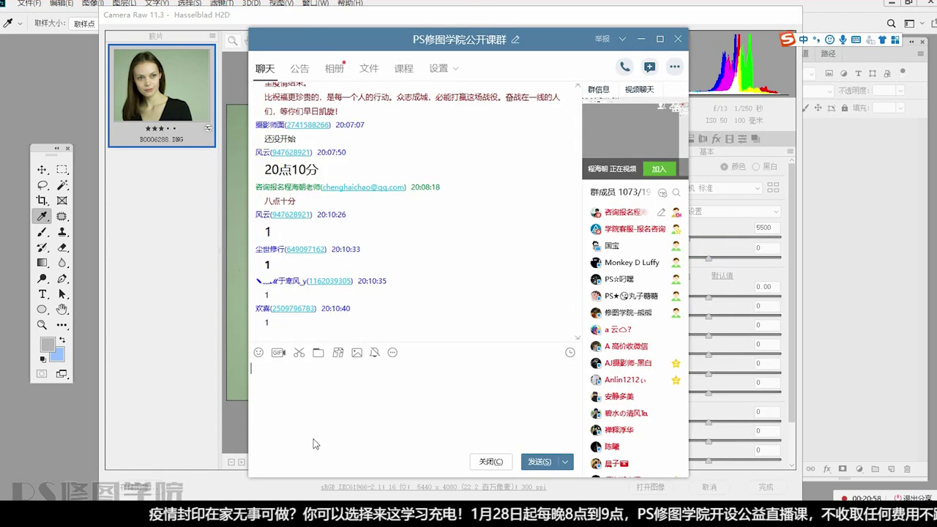
pyautogui.hotkey('alt', 'Tab')
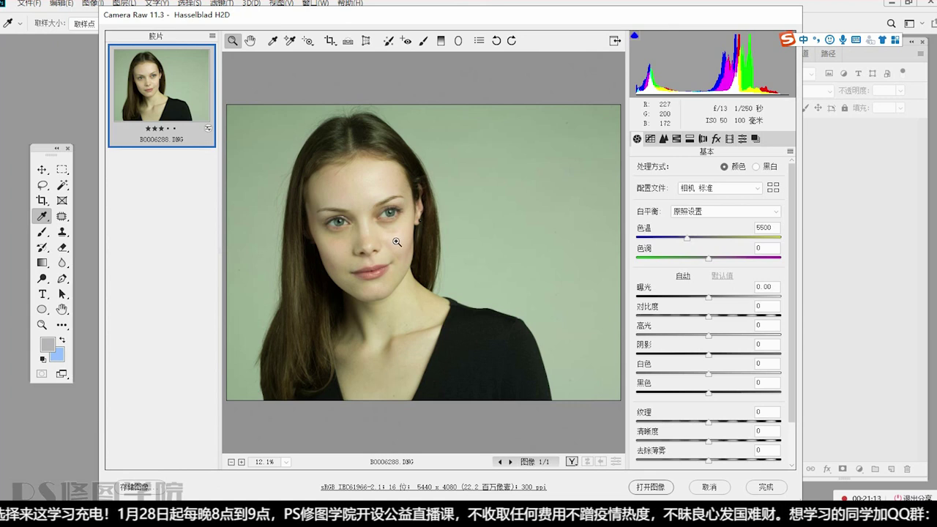
pyautogui.click(616, 41)
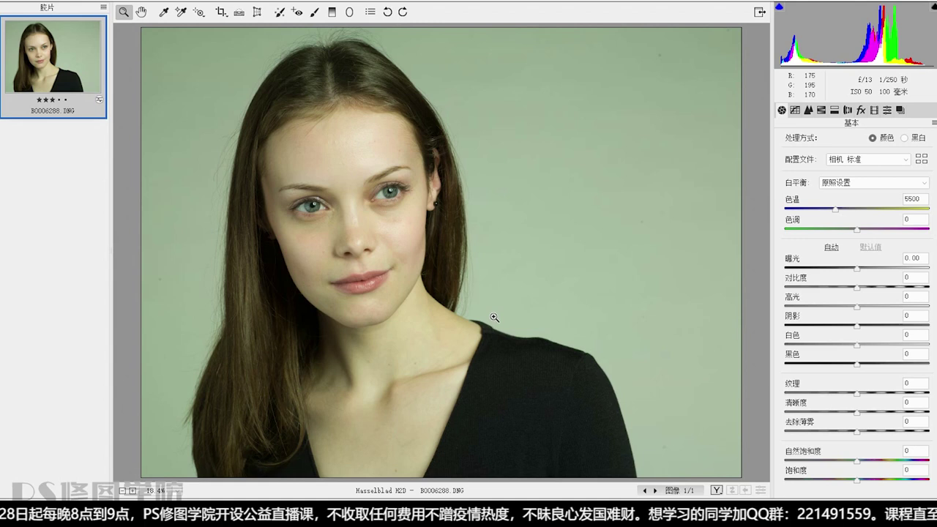
pyautogui.moveTo(361, 296)
pyautogui.mouseDown()
pyautogui.moveTo(400, 308)
pyautogui.moveTo(350, 310)
pyautogui.mouseUp()
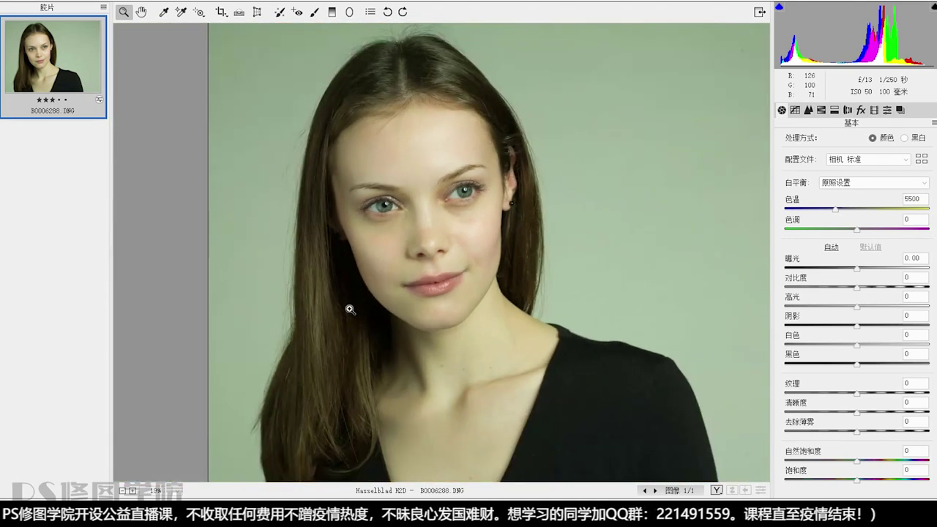
pyautogui.moveTo(432, 328); pyautogui.dragTo(342, 294)
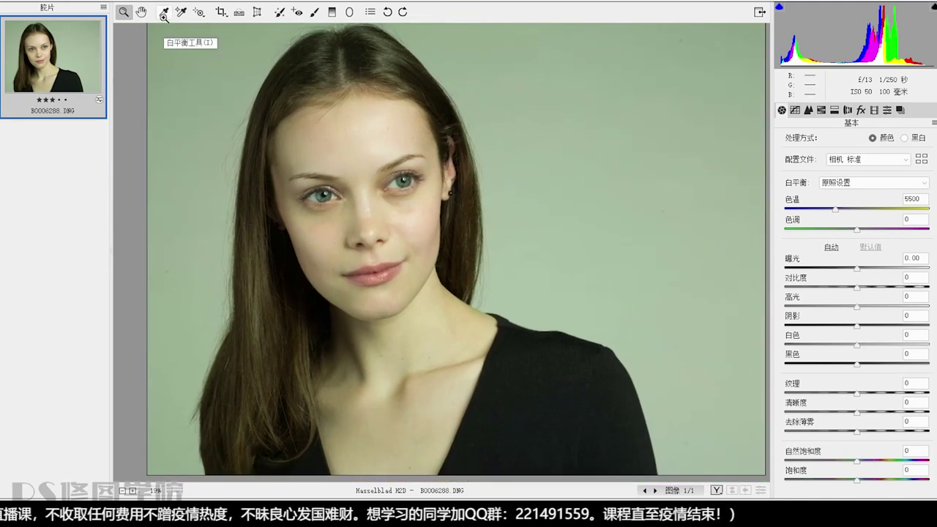
# Neutralize the green cast by sampling the backdrop for a white balance of 5350 temperature and +40 tint, and open the image in Photoshop.
pyautogui.click(163, 14)
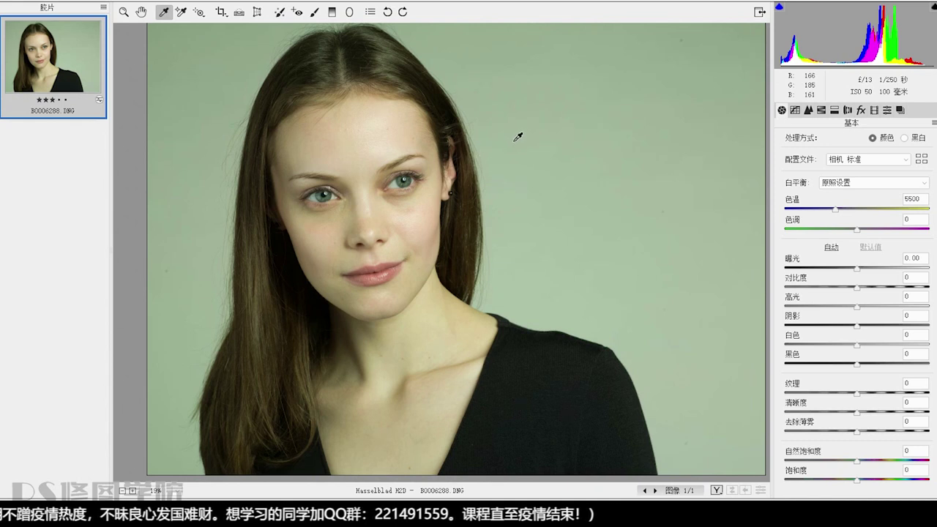
pyautogui.click(526, 390)
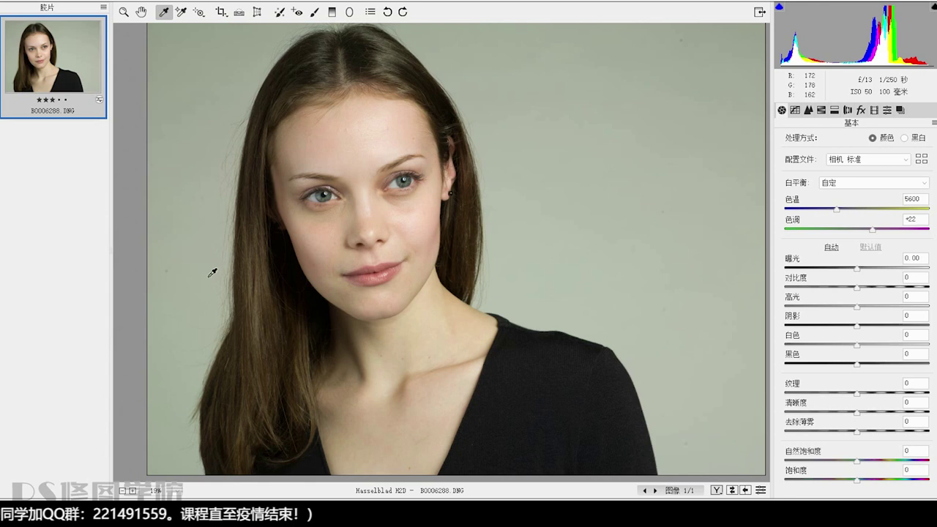
pyautogui.click(192, 293)
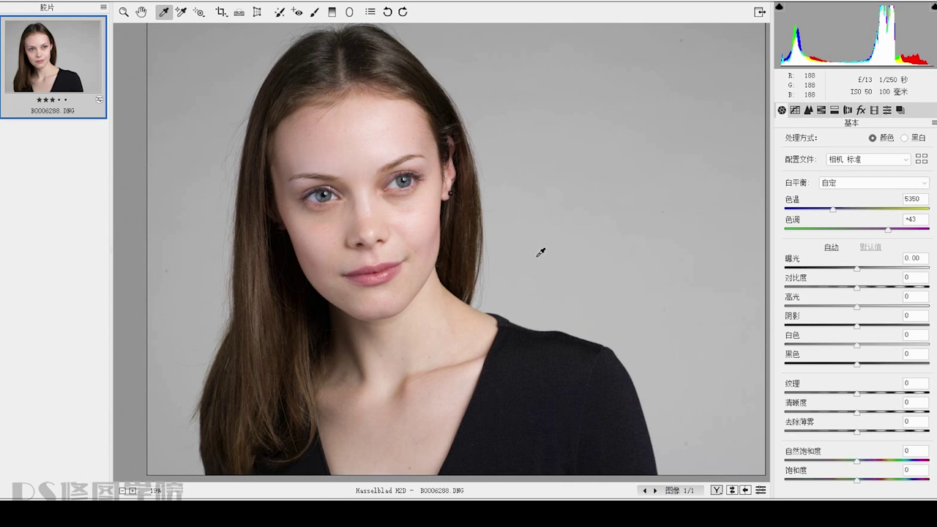
pyautogui.click(171, 53)
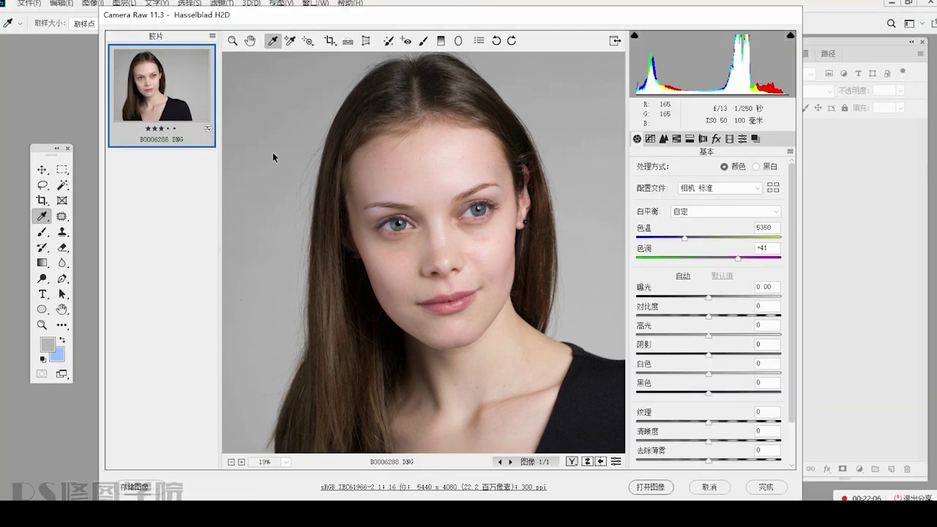
pyautogui.click(254, 97)
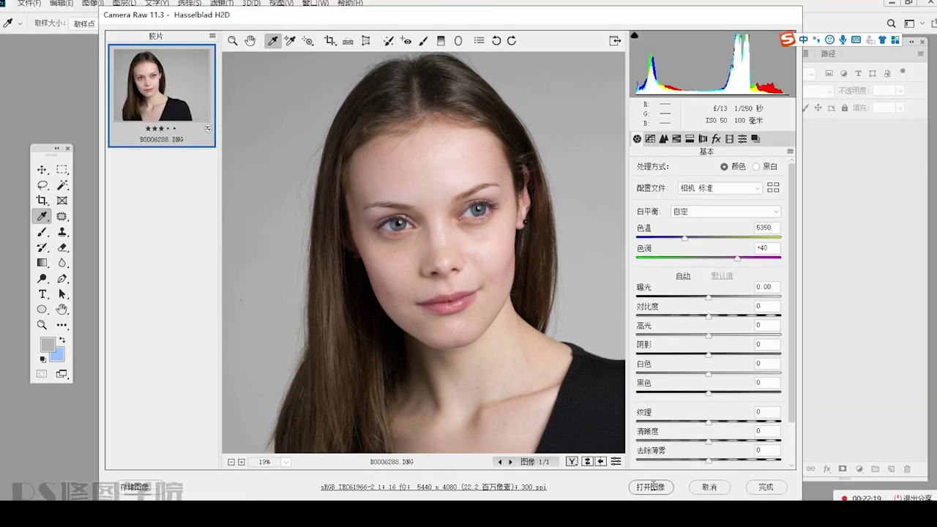
pyautogui.click(652, 487)
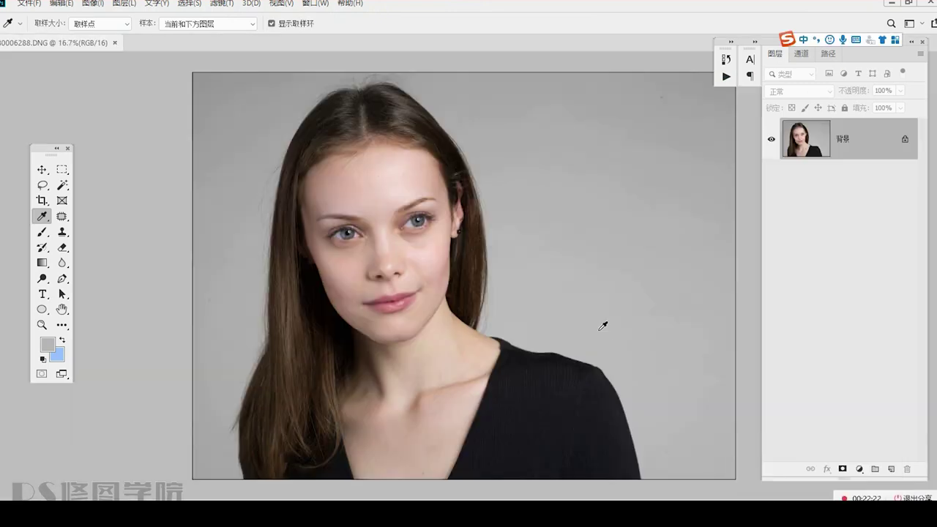
# Capture a screenshot of the woman's face in colour and send it to the QQ group chat.
pyautogui.scroll(3, 423, 271)
pyautogui.hotkey('ctrl', 'alt', 'a')
pyautogui.moveTo(140, 86); pyautogui.dragTo(528, 467)
pyautogui.doubleClick(312, 362)
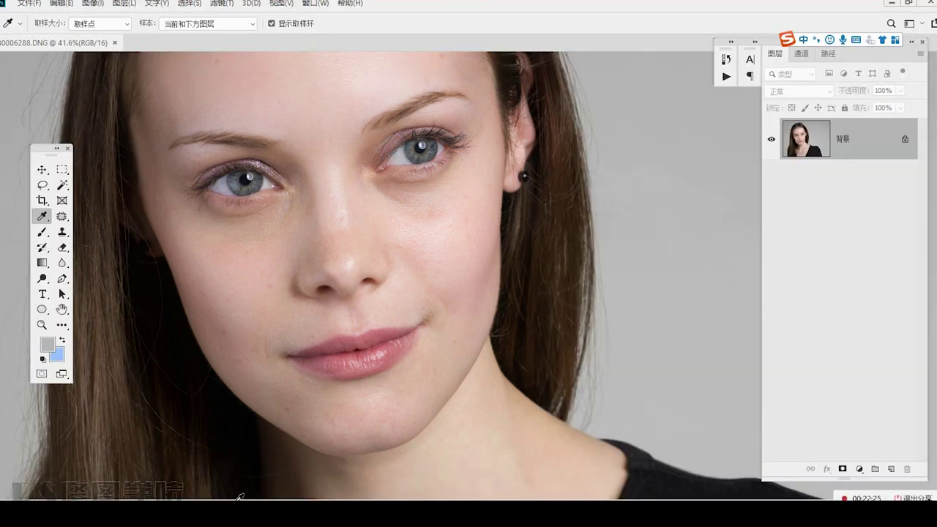
pyautogui.click(540, 462)
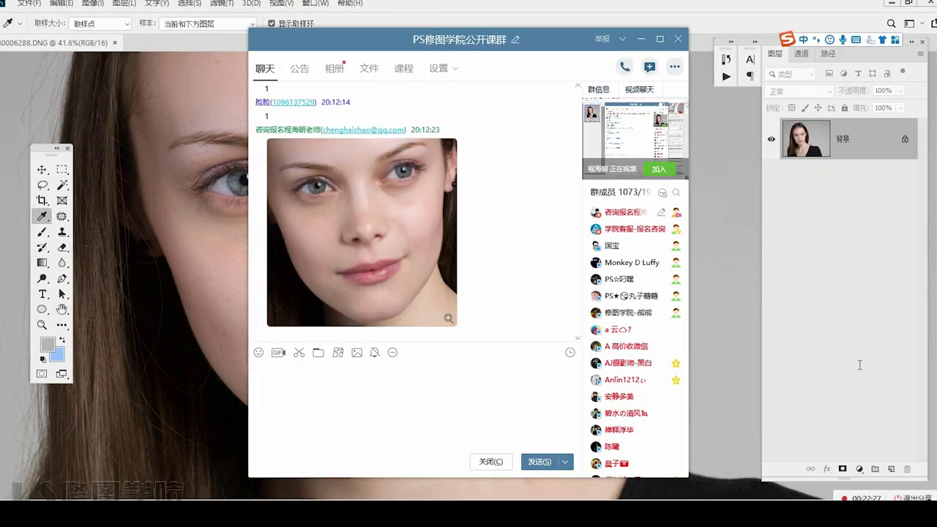
pyautogui.click(860, 365)
# Add a Black & White adjustment layer above the photo with reds at -122 and yellows at -95.
pyautogui.click(860, 469)
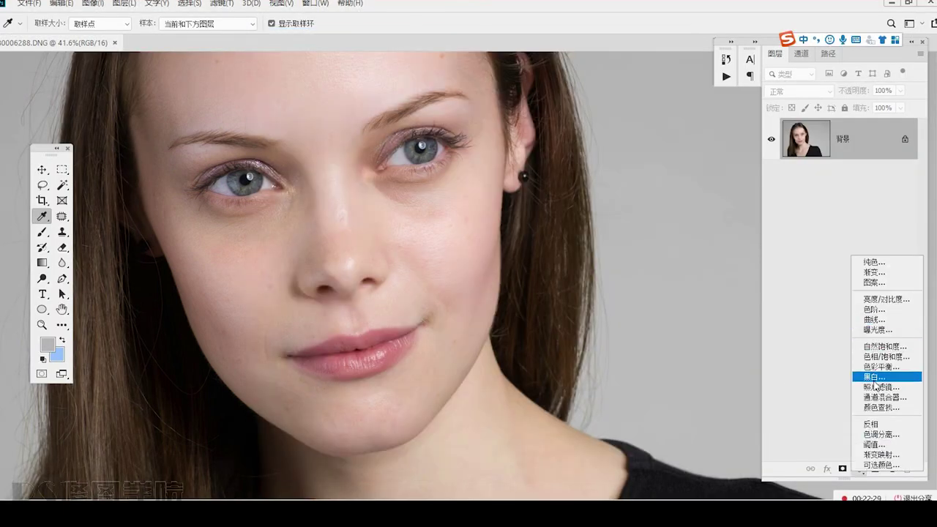
pyautogui.click(875, 380)
pyautogui.click(712, 345)
pyautogui.click(708, 370)
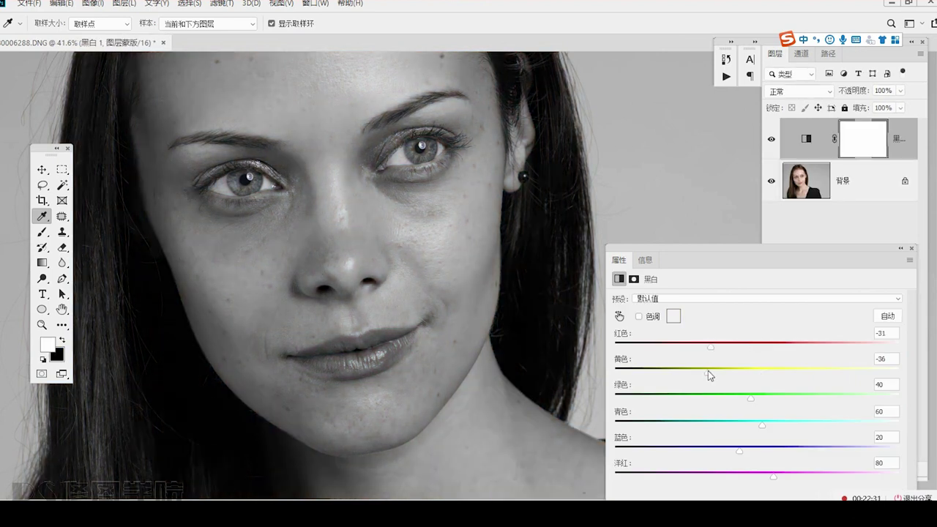
pyautogui.moveTo(709, 345); pyautogui.dragTo(659, 346)
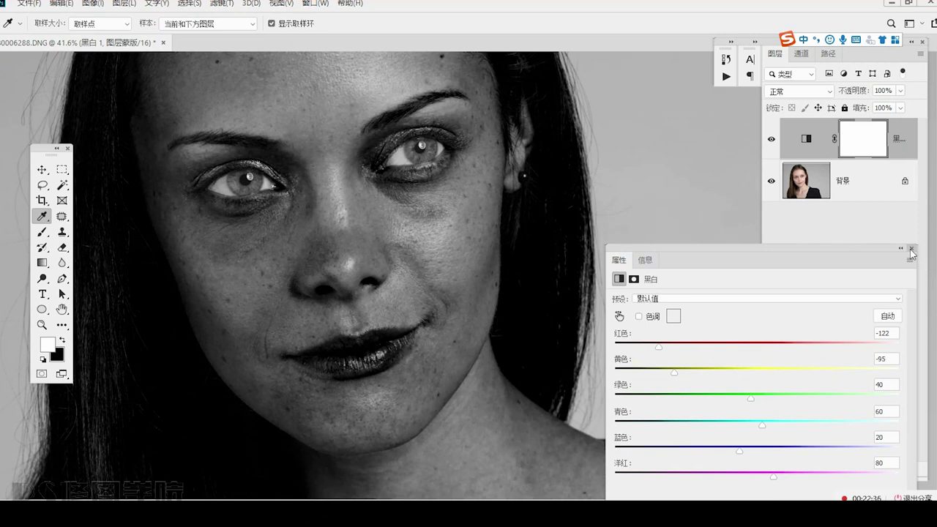
pyautogui.click(912, 248)
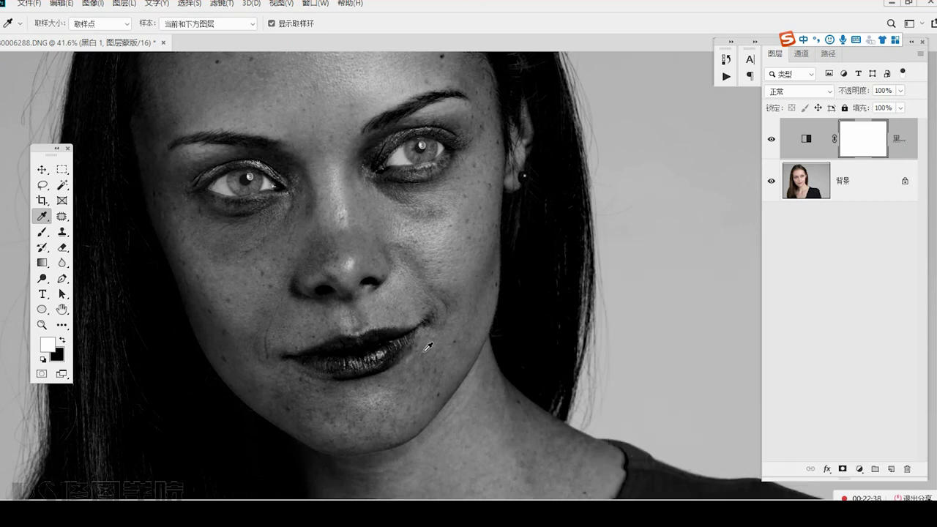
# Capture a screenshot of the darkened black-and-white face and send it to the QQ group chat.
pyautogui.scroll(2, 405, 378)
pyautogui.hotkey('ctrl', 'alt', 'a')
pyautogui.moveTo(120, 86); pyautogui.dragTo(604, 476)
pyautogui.doubleClick(296, 372)
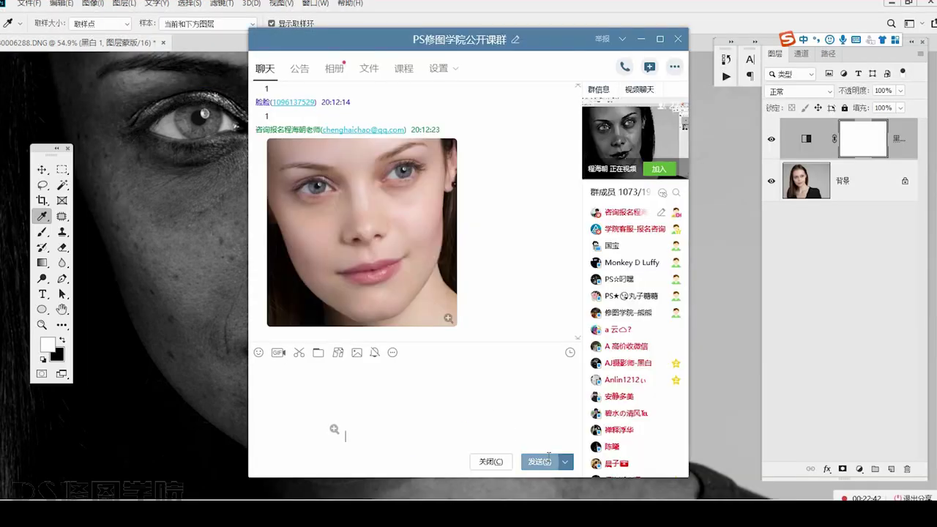
pyautogui.press('Return')
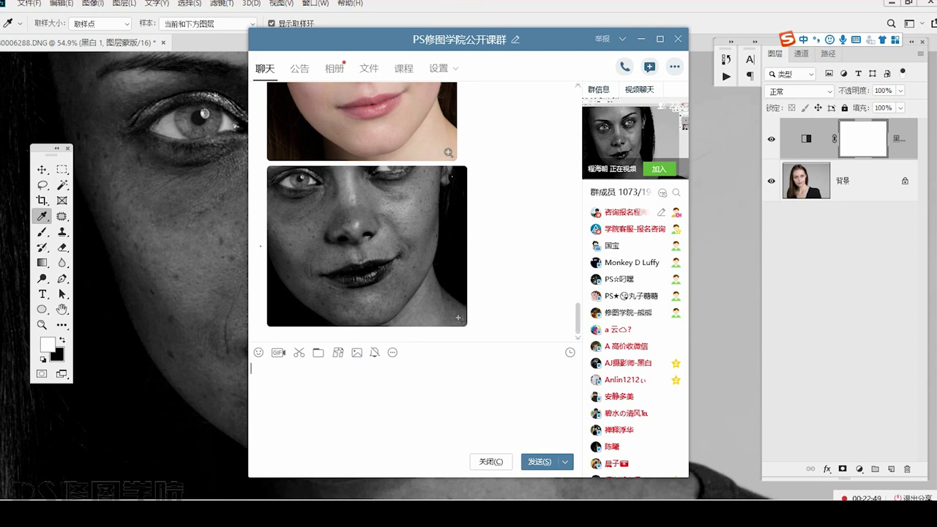
pyautogui.click(878, 154)
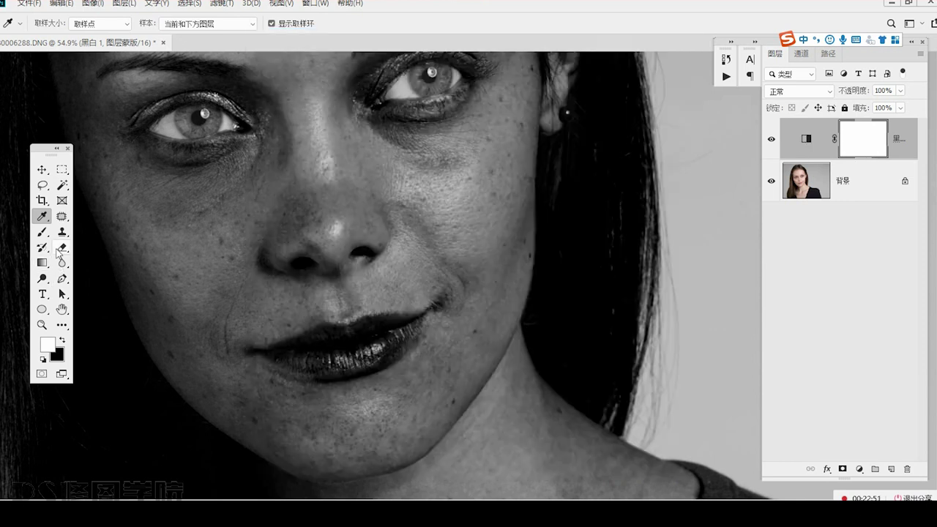
# Outline the dark blemishes on the chin and the cheek at the photo's left with the Lasso tool.
pyautogui.click(43, 186)
pyautogui.scroll(3, 281, 434)
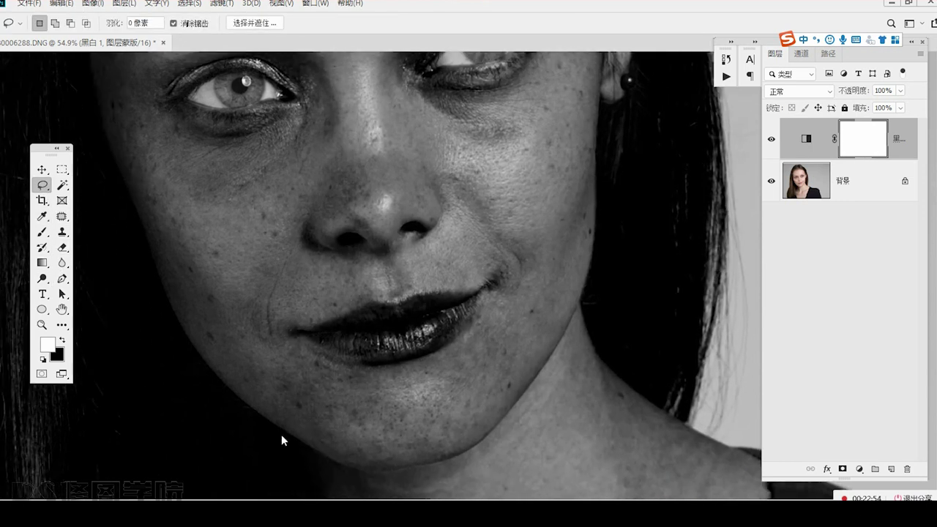
pyautogui.moveTo(307, 390); pyautogui.dragTo(323, 400)
pyautogui.moveTo(333, 339); pyautogui.dragTo(335, 354)
pyautogui.moveTo(189, 289)
pyautogui.mouseDown()
pyautogui.moveTo(210, 314)
pyautogui.moveTo(218, 300)
pyautogui.mouseUp()
pyautogui.moveTo(185, 250)
pyautogui.mouseDown()
pyautogui.moveTo(208, 272)
pyautogui.moveTo(208, 252)
pyautogui.mouseUp()
pyautogui.moveTo(159, 215); pyautogui.dragTo(179, 225)
pyautogui.moveTo(193, 195); pyautogui.dragTo(214, 194)
# Outline the uneven skin areas beneath both eyes with the Lasso tool.
pyautogui.moveTo(482, 173); pyautogui.dragTo(463, 330)
pyautogui.moveTo(489, 241); pyautogui.dragTo(496, 287)
pyautogui.moveTo(526, 229)
pyautogui.mouseDown()
pyautogui.moveTo(385, 325)
pyautogui.moveTo(421, 366)
pyautogui.moveTo(350, 306)
pyautogui.moveTo(388, 316)
pyautogui.mouseUp()
pyautogui.scroll(2, 376, 321)
pyautogui.scroll(2, 424, 309)
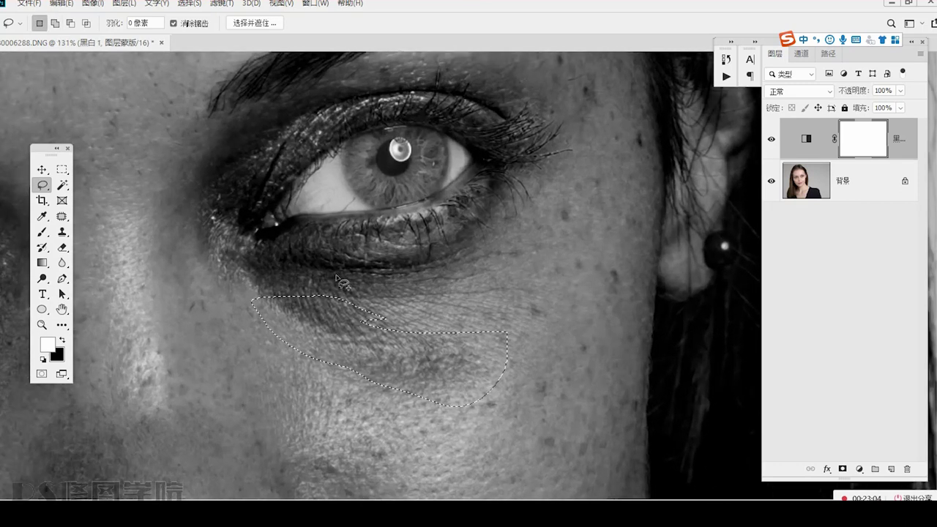
pyautogui.moveTo(275, 268)
pyautogui.mouseDown()
pyautogui.moveTo(465, 224)
pyautogui.moveTo(282, 262)
pyautogui.mouseUp()
pyautogui.hotkey('ctrl', 'z')
pyautogui.moveTo(316, 301)
pyautogui.mouseDown()
pyautogui.moveTo(505, 254)
pyautogui.moveTo(342, 283)
pyautogui.moveTo(421, 255)
pyautogui.moveTo(241, 303)
pyautogui.moveTo(293, 281)
pyautogui.mouseUp()
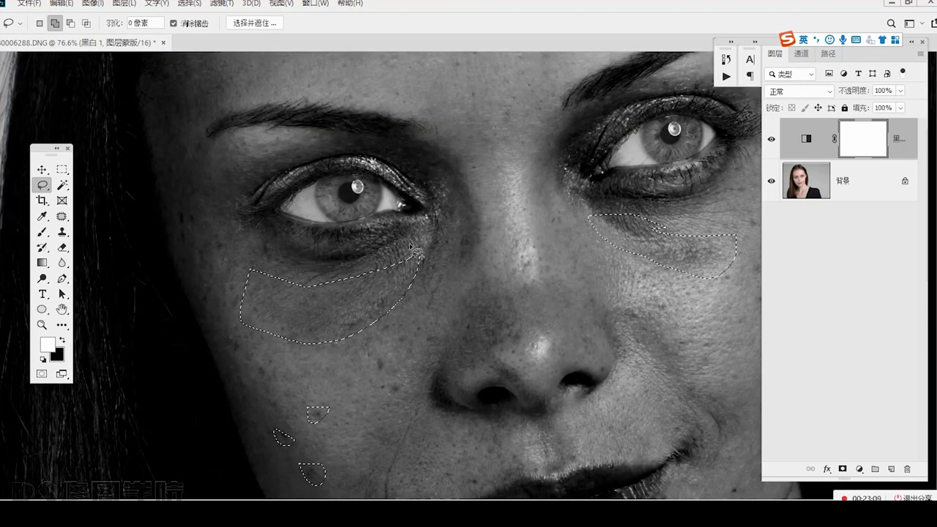
# Add lasso outlines around the spots on the forehead and lower cheek to the selection.
pyautogui.moveTo(412, 131); pyautogui.dragTo(358, 316)
pyautogui.scroll(-2, 358, 285)
pyautogui.moveTo(298, 186)
pyautogui.mouseDown()
pyautogui.moveTo(283, 264)
pyautogui.moveTo(293, 255)
pyautogui.moveTo(257, 258)
pyautogui.mouseUp()
pyautogui.moveTo(432, 413); pyautogui.dragTo(381, 197)
pyautogui.moveTo(505, 251); pyautogui.dragTo(469, 252)
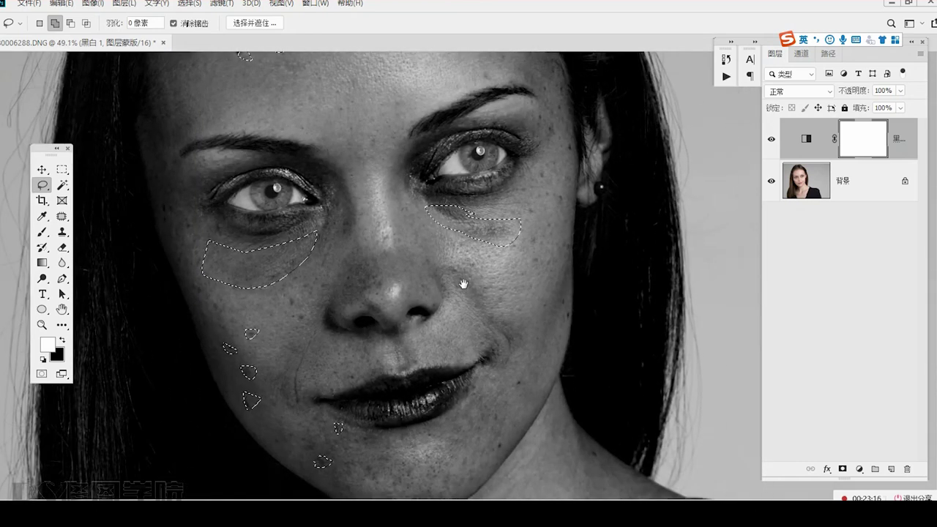
# Extend the selection with lasso outlines around the remaining spots on the chin, nose, upper lip and both cheeks.
pyautogui.scroll(6, 400, 329)
pyautogui.scroll(-2, 412, 360)
pyautogui.moveTo(444, 334); pyautogui.dragTo(436, 316)
pyautogui.moveTo(424, 290); pyautogui.dragTo(426, 306)
pyautogui.moveTo(420, 249); pyautogui.dragTo(437, 253)
pyautogui.moveTo(354, 343); pyautogui.dragTo(467, 222)
pyautogui.moveTo(333, 279)
pyautogui.mouseDown()
pyautogui.moveTo(332, 314)
pyautogui.moveTo(347, 299)
pyautogui.mouseUp()
pyautogui.moveTo(290, 236); pyautogui.dragTo(327, 232)
pyautogui.moveTo(348, 187); pyautogui.dragTo(377, 203)
pyautogui.moveTo(447, 307); pyautogui.dragTo(418, 166)
pyautogui.moveTo(392, 290)
pyautogui.mouseDown()
pyautogui.moveTo(392, 317)
pyautogui.moveTo(408, 310)
pyautogui.mouseUp()
pyautogui.moveTo(457, 323); pyautogui.dragTo(436, 318)
pyautogui.moveTo(411, 267); pyautogui.dragTo(432, 279)
pyautogui.hscroll(10, 293, 257)
pyautogui.scroll(5, 293, 256)
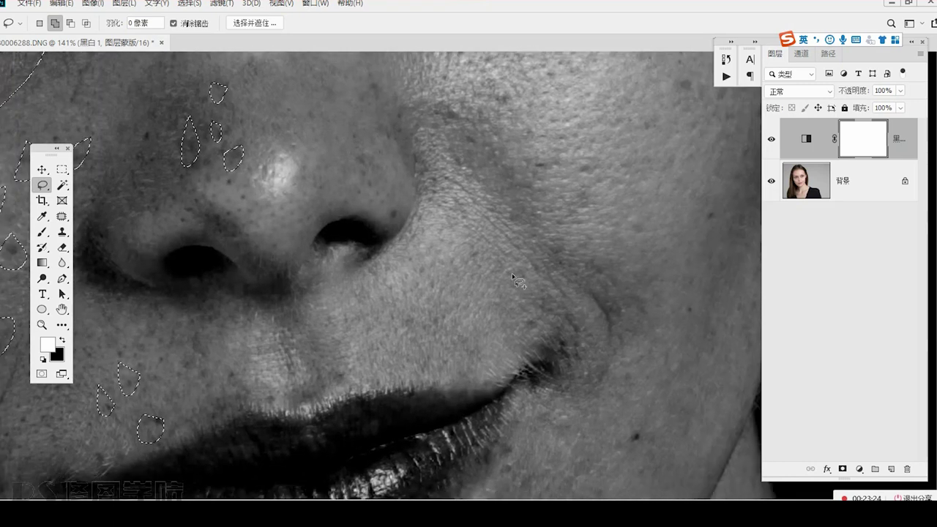
pyautogui.moveTo(525, 214)
pyautogui.mouseDown()
pyautogui.moveTo(548, 224)
pyautogui.moveTo(526, 213)
pyautogui.mouseUp()
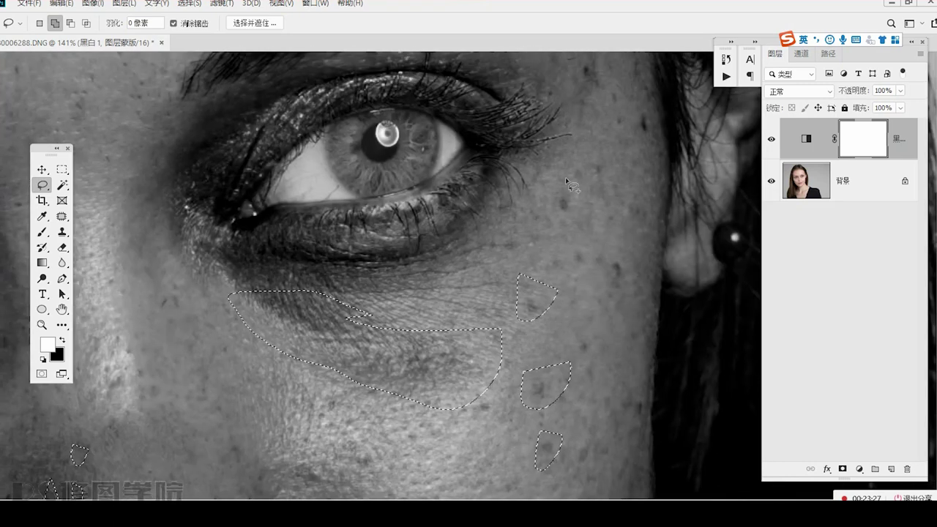
# Capture a screenshot of the whole face with its outlined blemishes and send it to the QQ group chat.
pyautogui.hotkey('ctrl', '0')
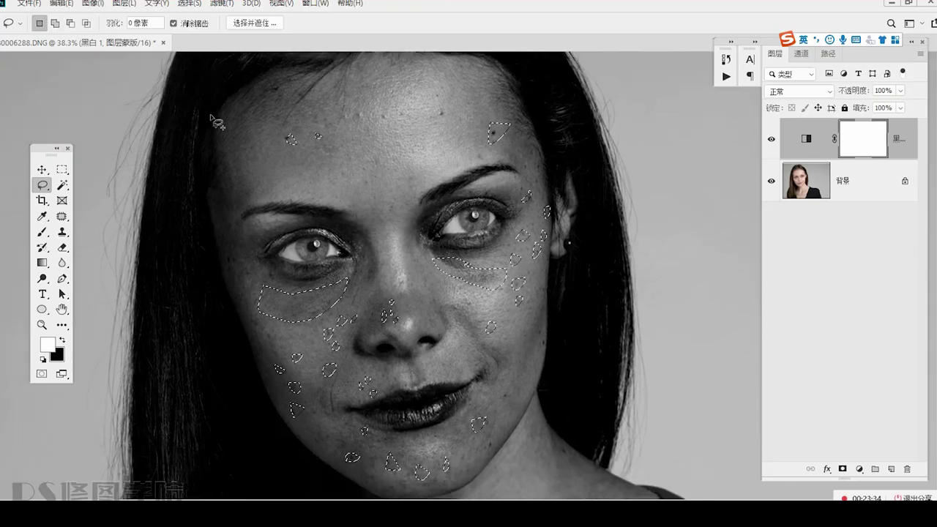
pyautogui.hotkey('ctrl', 'alt', 'a')
pyautogui.moveTo(154, 57)
pyautogui.mouseDown()
pyautogui.moveTo(595, 468)
pyautogui.moveTo(604, 490)
pyautogui.mouseUp()
pyautogui.doubleClick(379, 376)
pyautogui.hotkey('alt', 'Tab')
pyautogui.hotkey('ctrl', 'v')
pyautogui.click(544, 463)
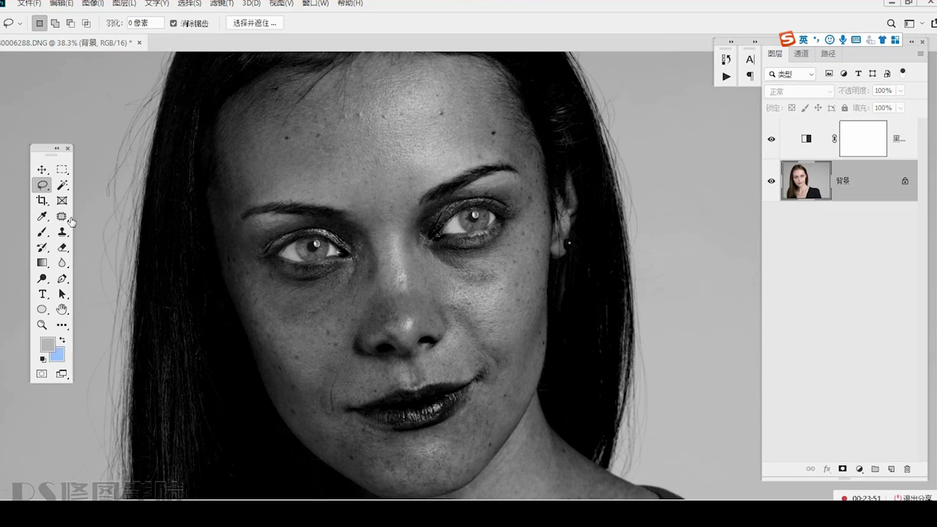
# Activate the Patch tool and toggle the Black & White layer off and on to compare the skin in colour and monochrome.
pyautogui.click(70, 219)
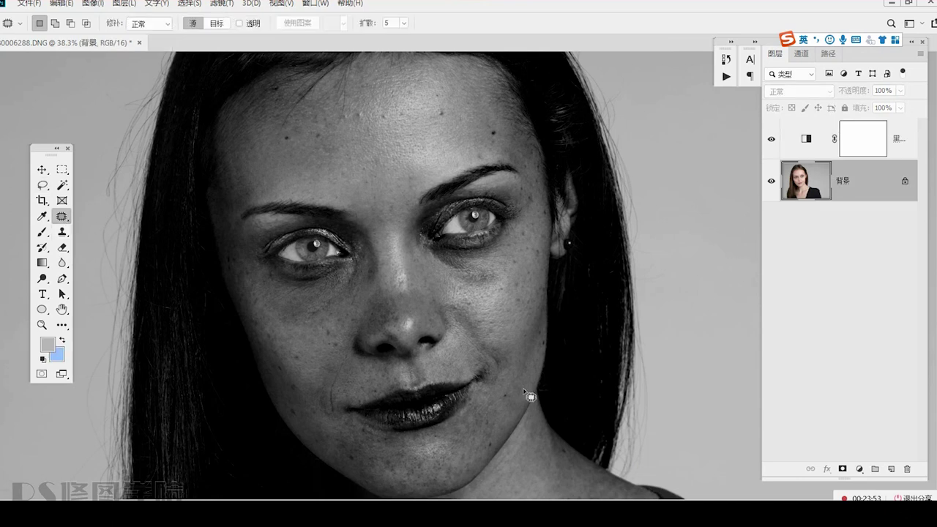
pyautogui.click(771, 139)
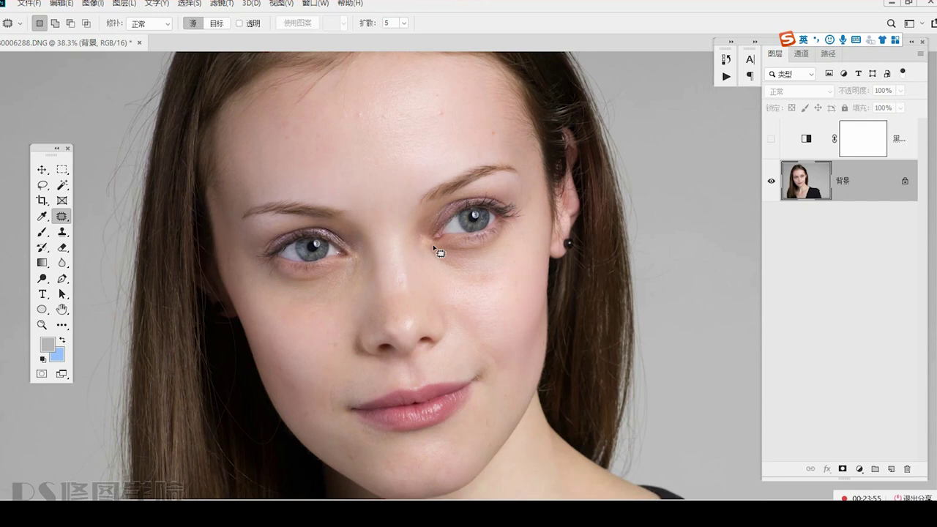
pyautogui.moveTo(495, 374); pyautogui.dragTo(485, 355)
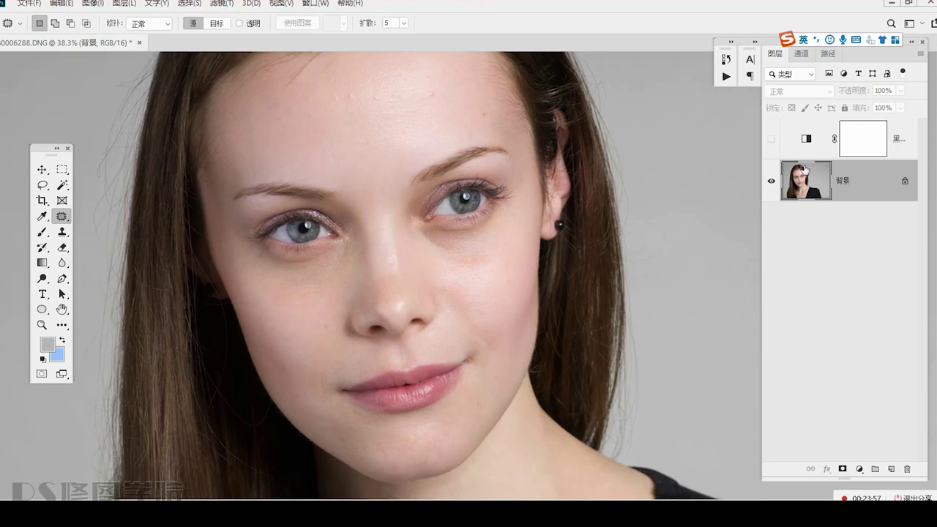
pyautogui.click(771, 138)
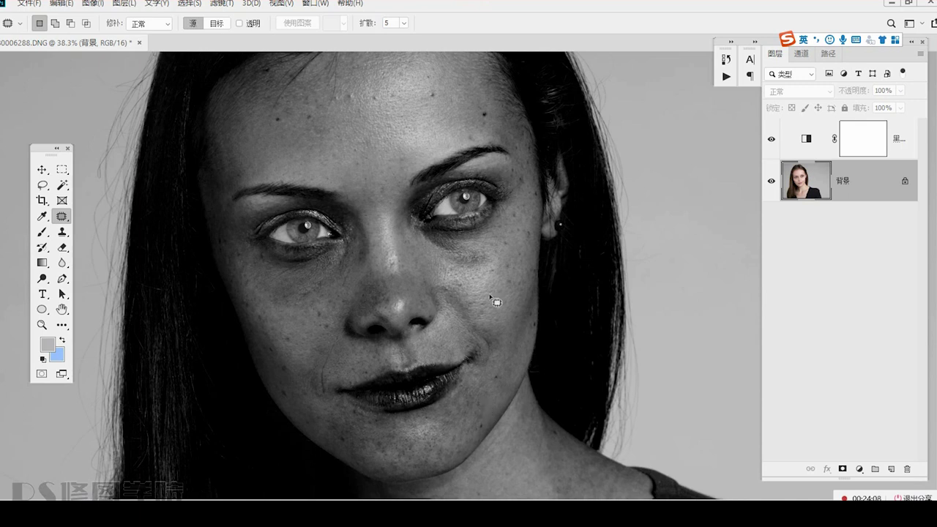
# Capture a close-up screenshot of the pore texture on the cheek beside the nose and send it to the QQ group chat.
pyautogui.moveTo(476, 258); pyautogui.dragTo(439, 321)
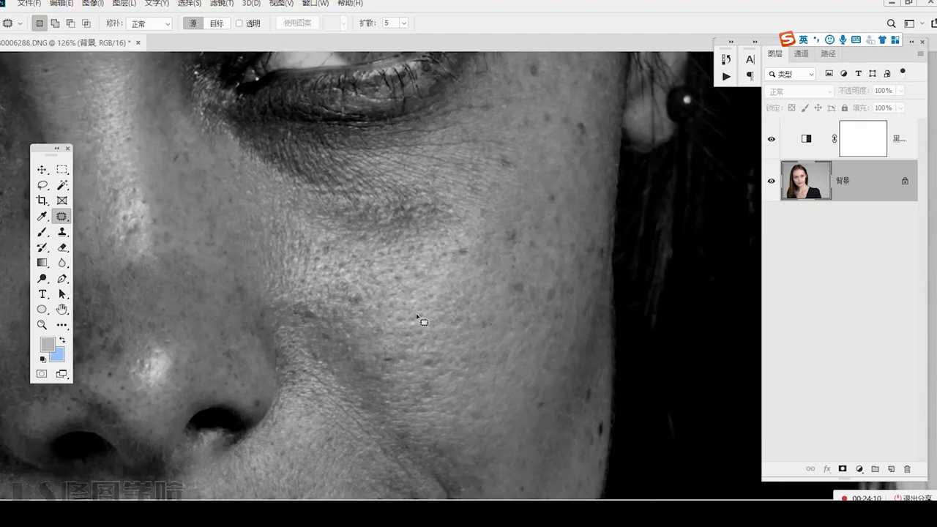
pyautogui.hotkey('ctrl', 'alt', 'a')
pyautogui.moveTo(359, 276); pyautogui.dragTo(450, 354)
pyautogui.click(451, 373)
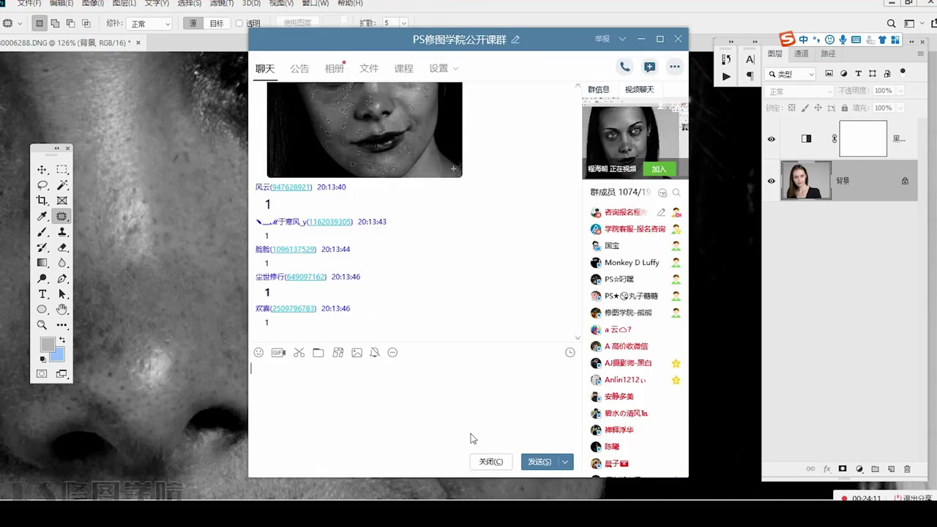
pyautogui.click(540, 462)
pyautogui.press('Escape')
# Capture a screenshot of the fine lines below the eye, send it to the QQ group chat and return to the portrait.
pyautogui.scroll(5, 381, 408)
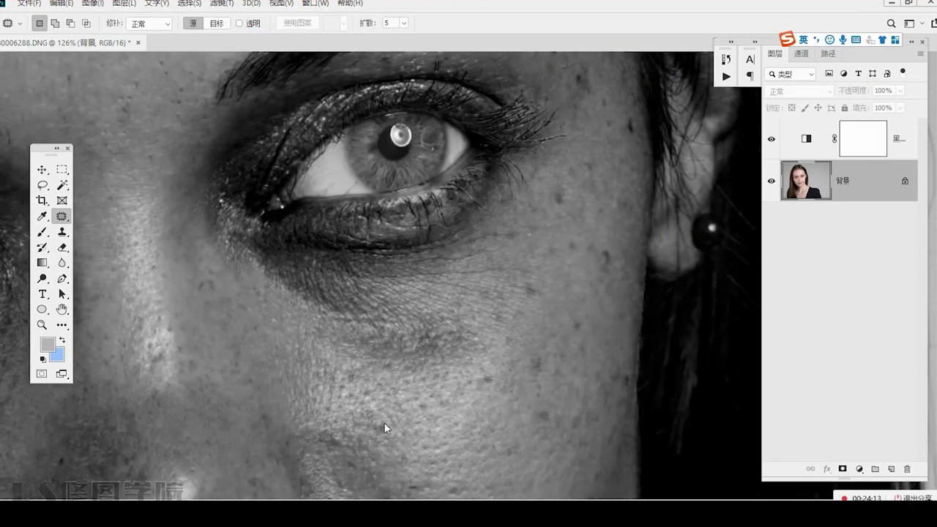
pyautogui.hotkey('ctrl', 'alt', 'a')
pyautogui.moveTo(366, 260); pyautogui.dragTo(549, 349)
pyautogui.doubleClick(481, 321)
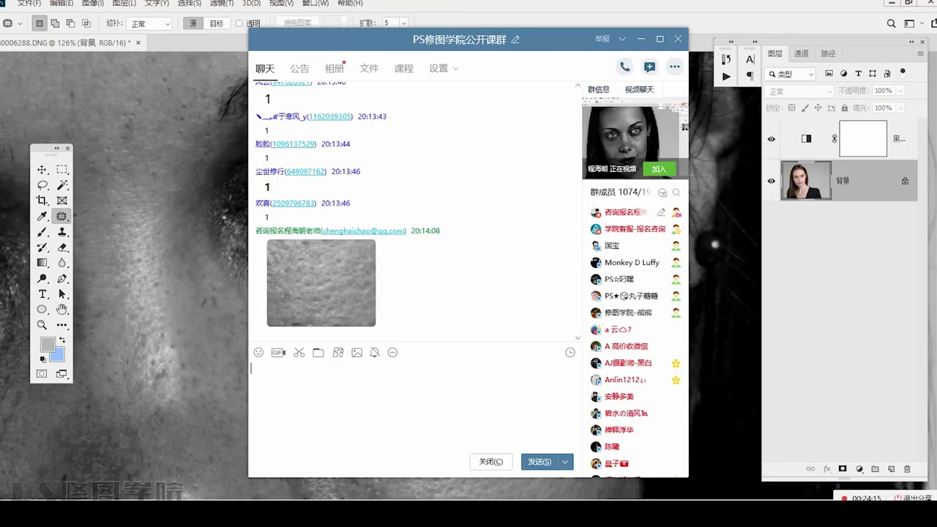
pyautogui.click(538, 460)
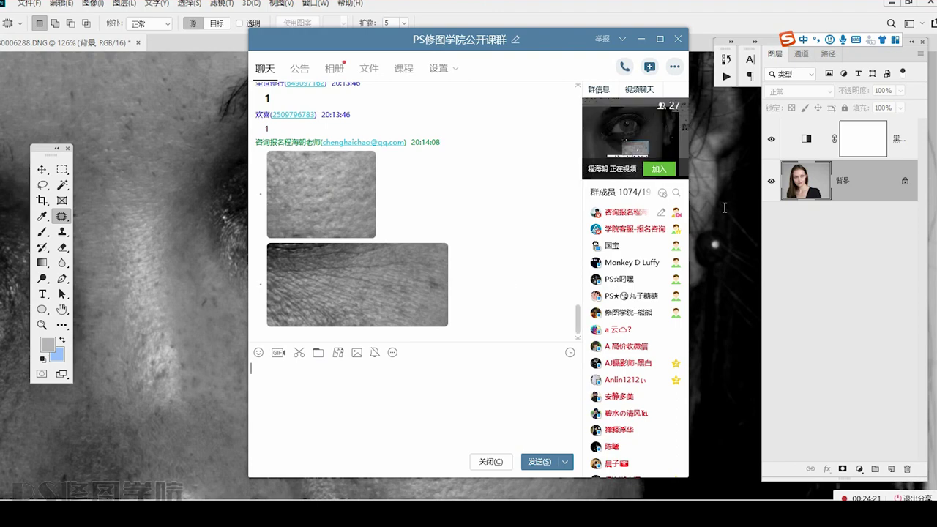
pyautogui.click(641, 40)
# Capture a screenshot of the skin texture on the nose bridge and share it in the QQ group chat.
pyautogui.moveTo(469, 234); pyautogui.dragTo(646, 213)
pyautogui.hotkey('ctrl', 'alt', 'a')
pyautogui.moveTo(237, 230); pyautogui.dragTo(404, 398)
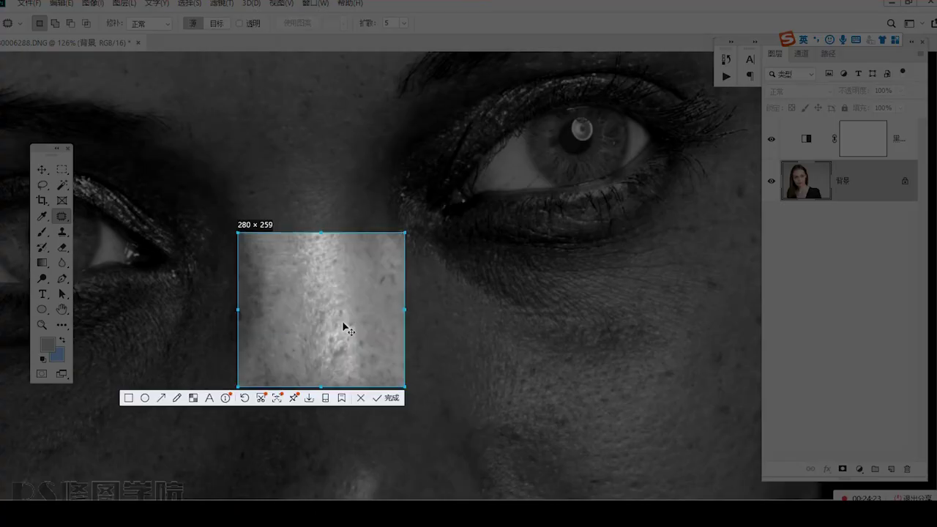
pyautogui.doubleClick(344, 325)
pyautogui.press('Return')
pyautogui.click(641, 40)
# Capture a screenshot of the forehead's skin texture above the eyebrow and share it in the QQ group chat.
pyautogui.moveTo(314, 202); pyautogui.dragTo(359, 410)
pyautogui.moveTo(350, 253); pyautogui.dragTo(372, 445)
pyautogui.hotkey('ctrl', 'alt', 'a')
pyautogui.moveTo(234, 142); pyautogui.dragTo(514, 391)
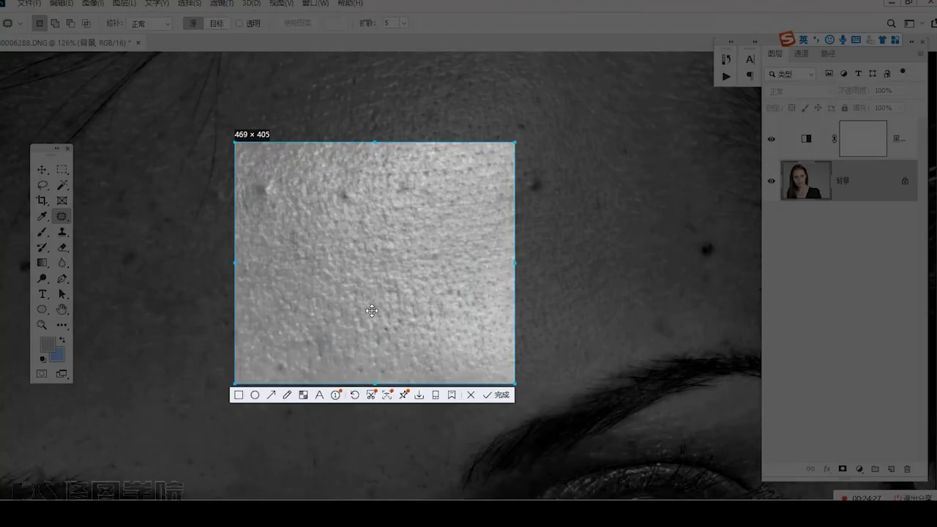
pyautogui.doubleClick(371, 310)
pyautogui.press('Return')
pyautogui.hotkey('alt', 'Tab')
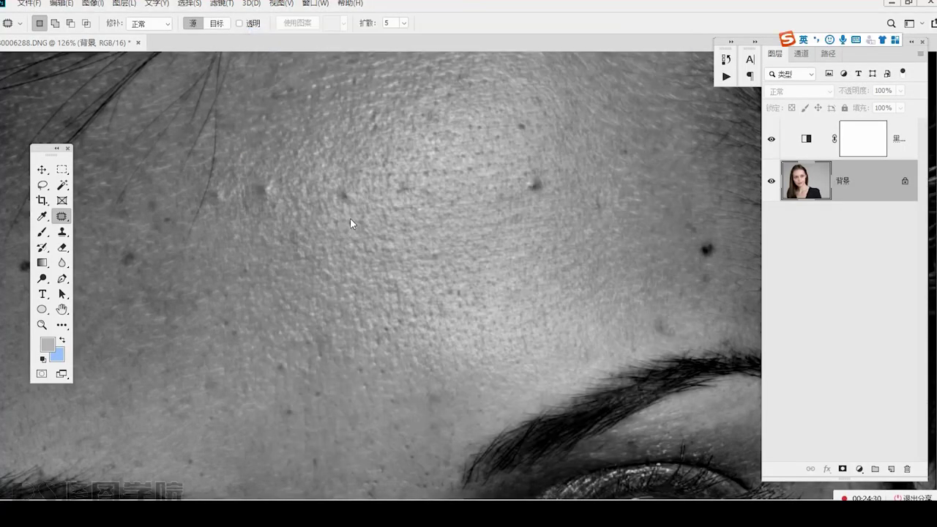
# Capture a screenshot of the pores on the chin below the lips and share it in the QQ group chat.
pyautogui.scroll(-8, 354, 187)
pyautogui.moveTo(472, 362); pyautogui.dragTo(429, 104)
pyautogui.scroll(5, 446, 410)
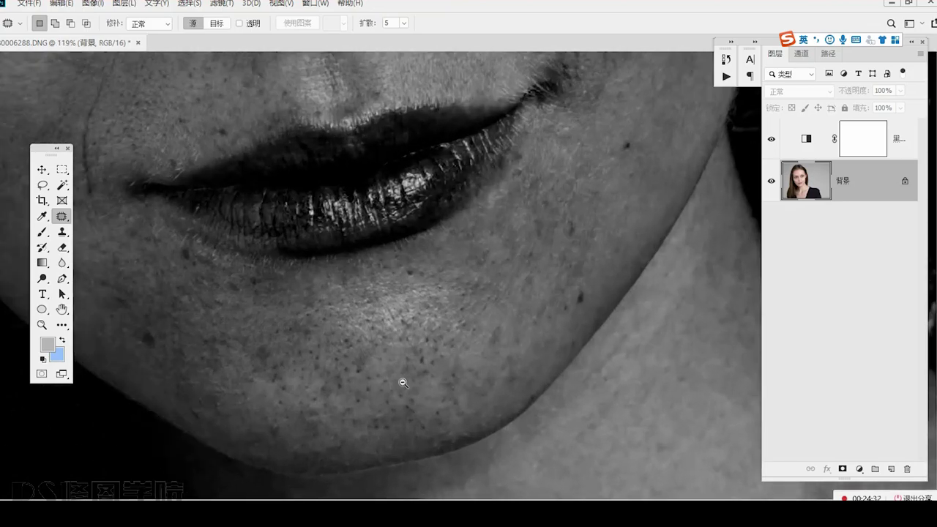
pyautogui.scroll(1, 403, 383)
pyautogui.hotkey('ctrl', 'alt', 'a')
pyautogui.moveTo(356, 339); pyautogui.dragTo(496, 408)
pyautogui.doubleClick(398, 383)
pyautogui.press('Return')
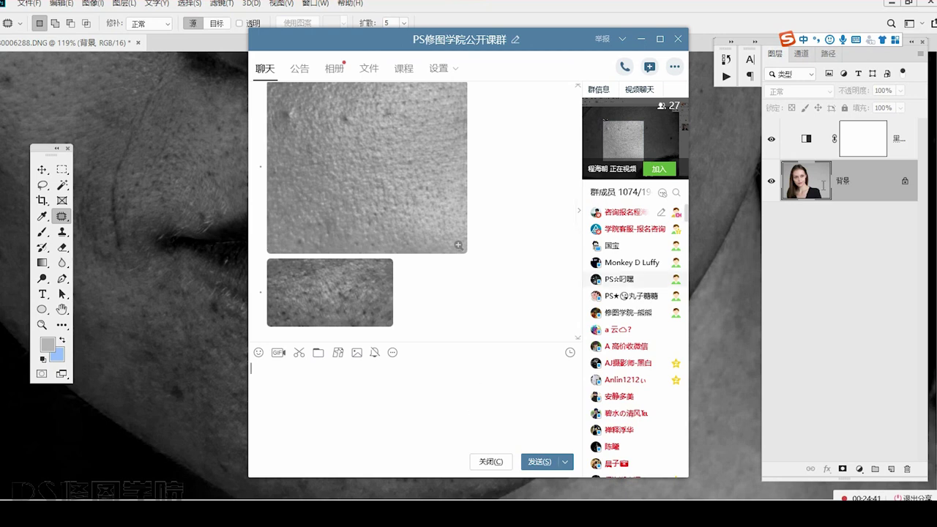
pyautogui.click(642, 39)
# Examine the monochrome portrait and check the QQ group chat for replies to the skin-texture screenshots.
pyautogui.moveTo(419, 221); pyautogui.dragTo(378, 374)
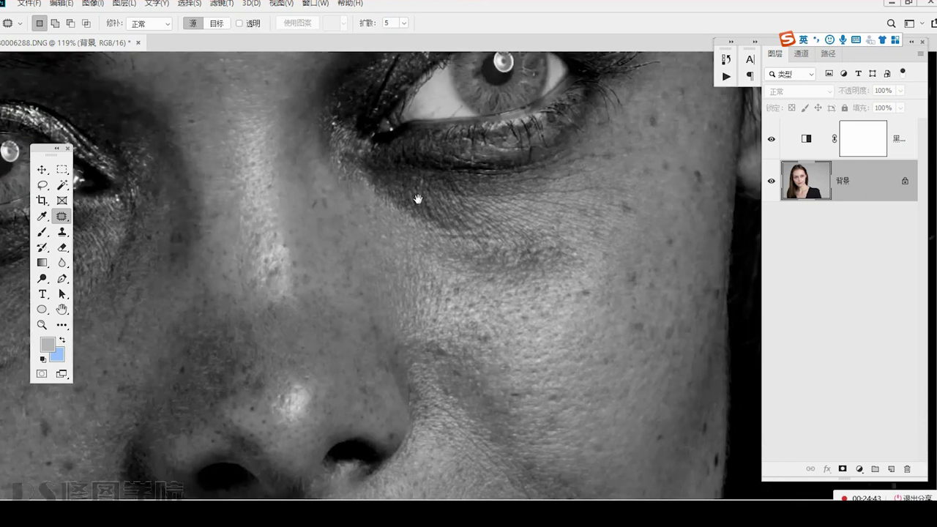
pyautogui.moveTo(371, 311); pyautogui.dragTo(426, 383)
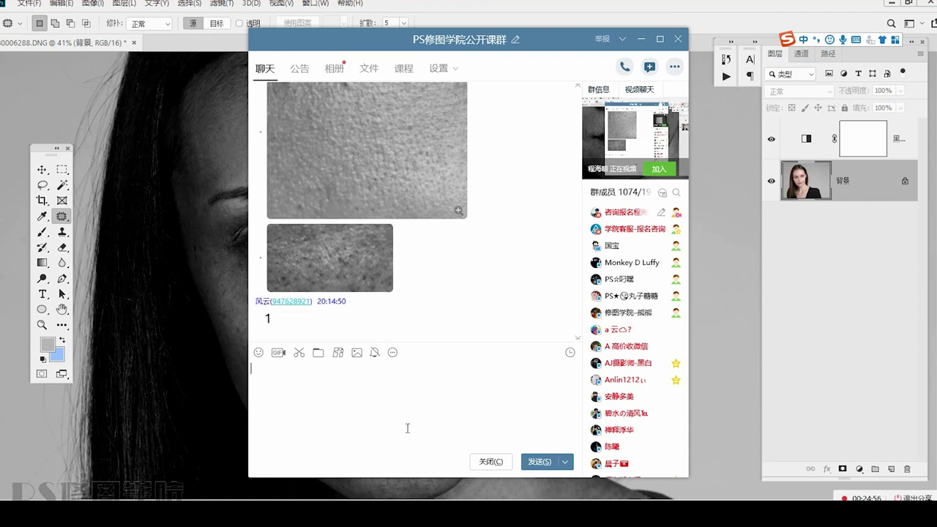
pyautogui.click(408, 427)
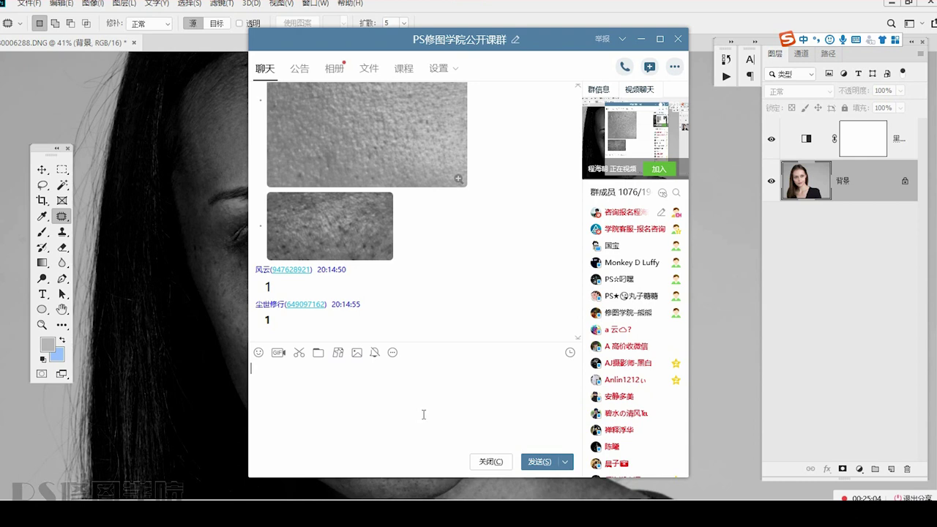
pyautogui.click(813, 185)
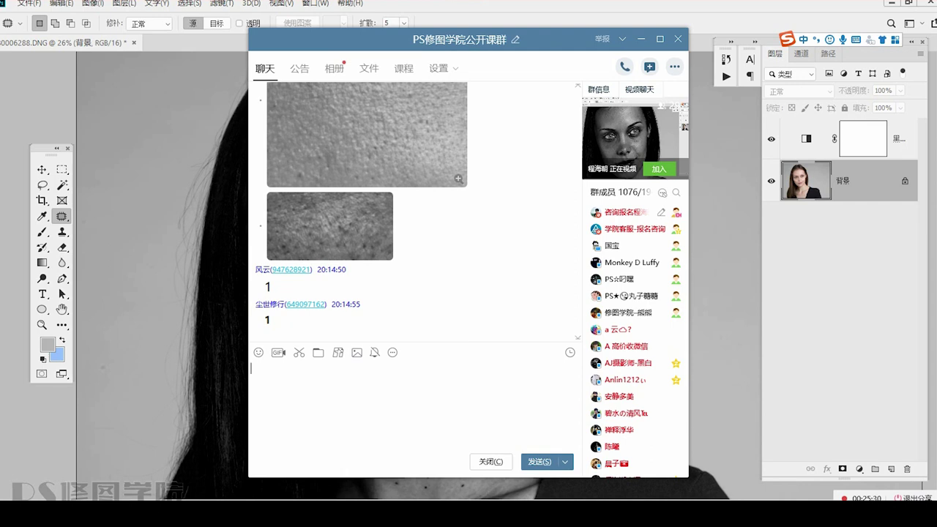
pyautogui.hotkey('alt', 'Tab')
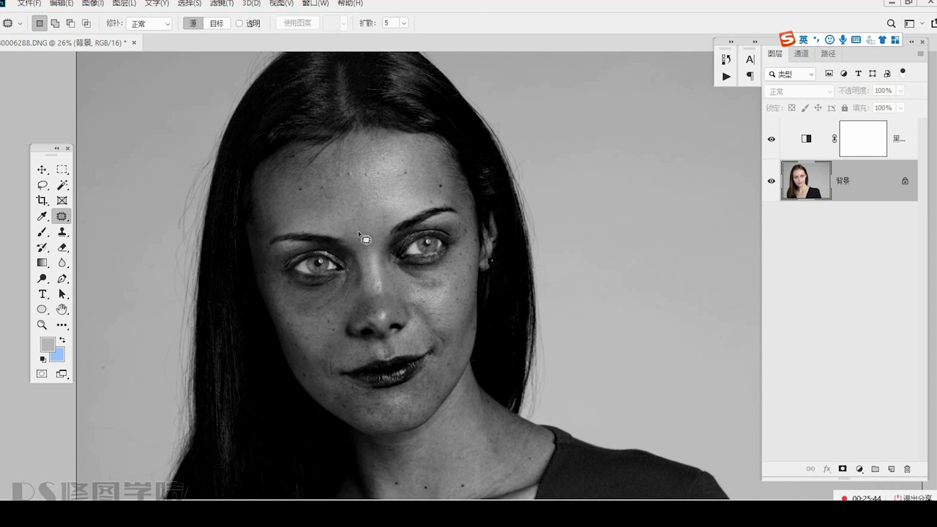
pyautogui.click(258, 513)
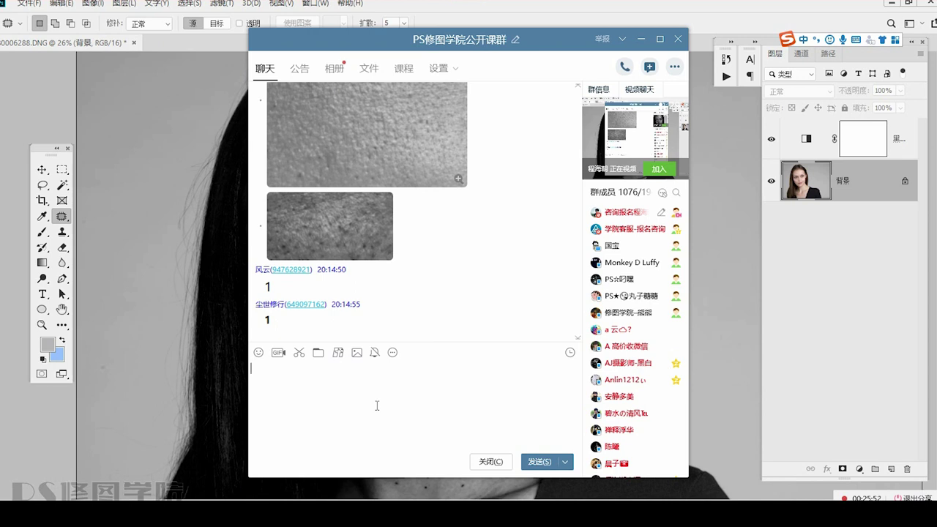
pyautogui.hotkey('ctrl', 'alt', 'z')
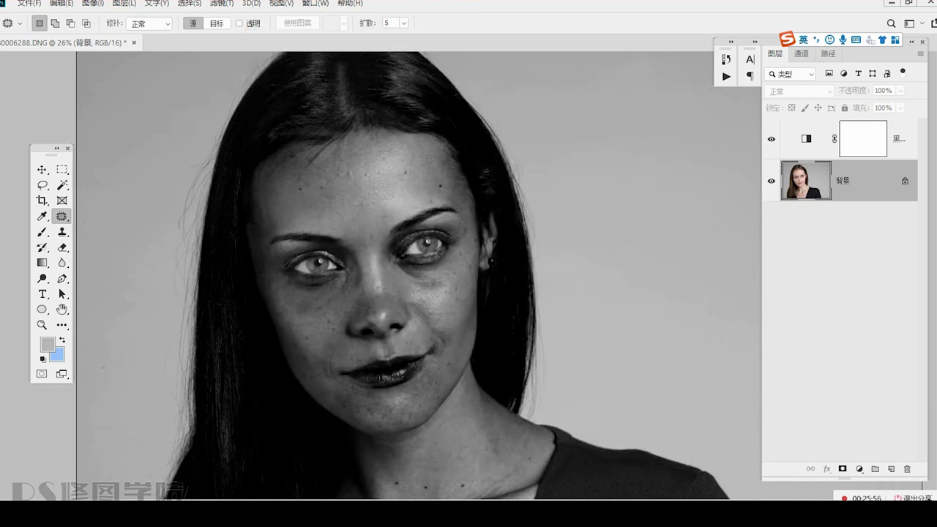
pyautogui.hotkey('ctrl', 'alt', 'z')
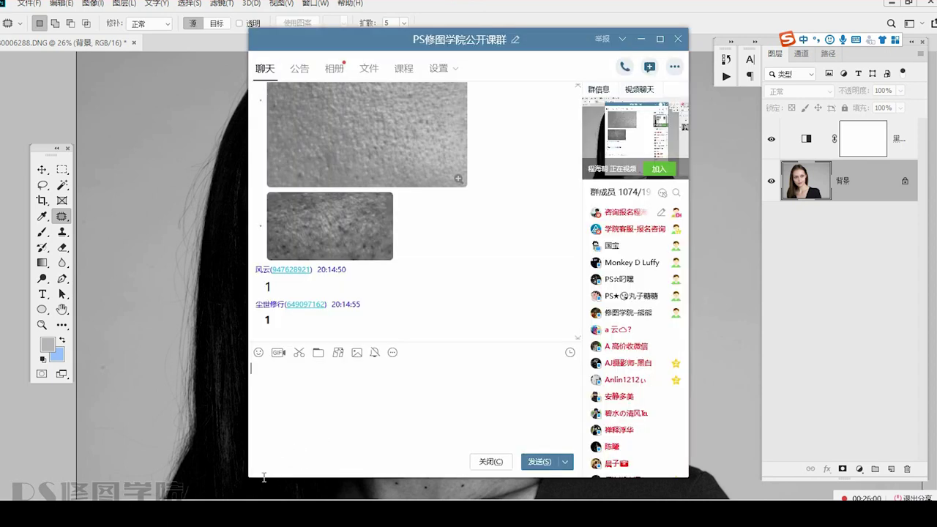
pyautogui.moveTo(194, 514)
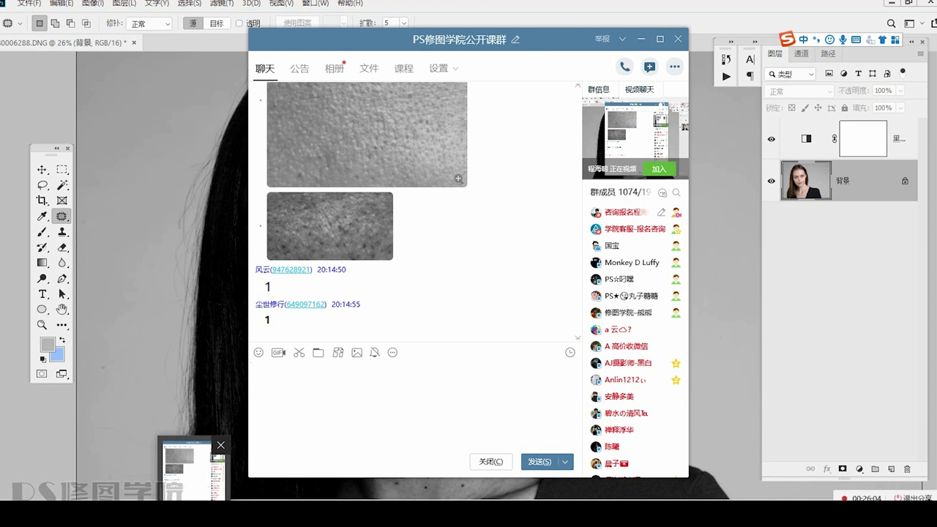
pyautogui.click(194, 514)
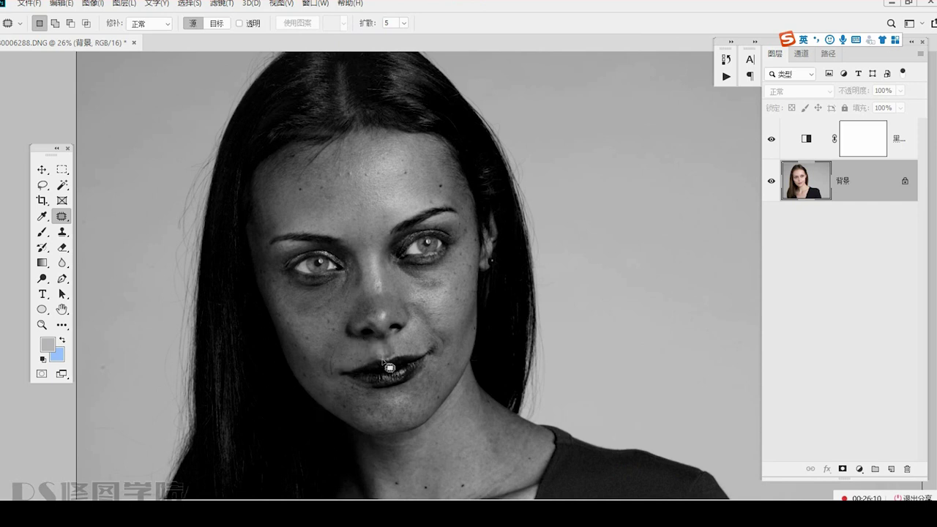
pyautogui.hotkey('ctrl', 'space')
pyautogui.moveTo(386, 373); pyautogui.dragTo(404, 390)
pyautogui.scroll(3, 407, 392)
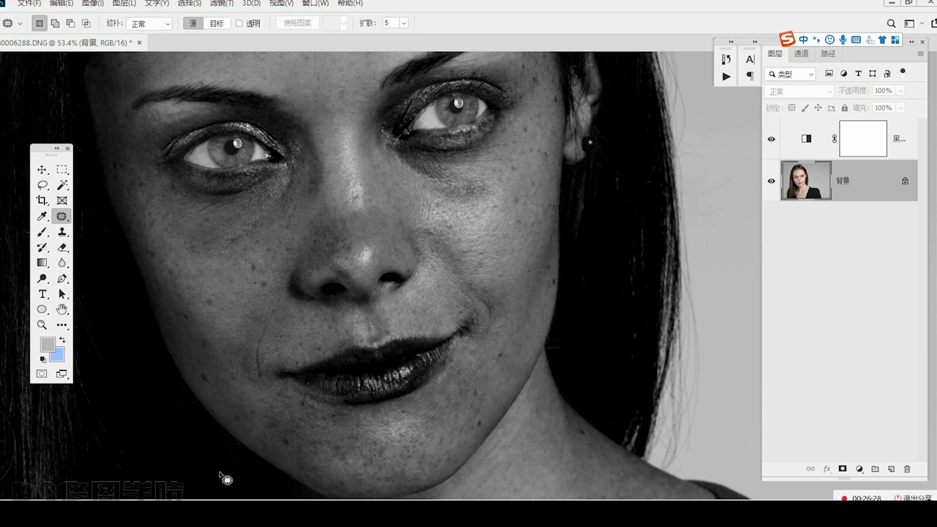
pyautogui.hotkey('alt', 'Tab')
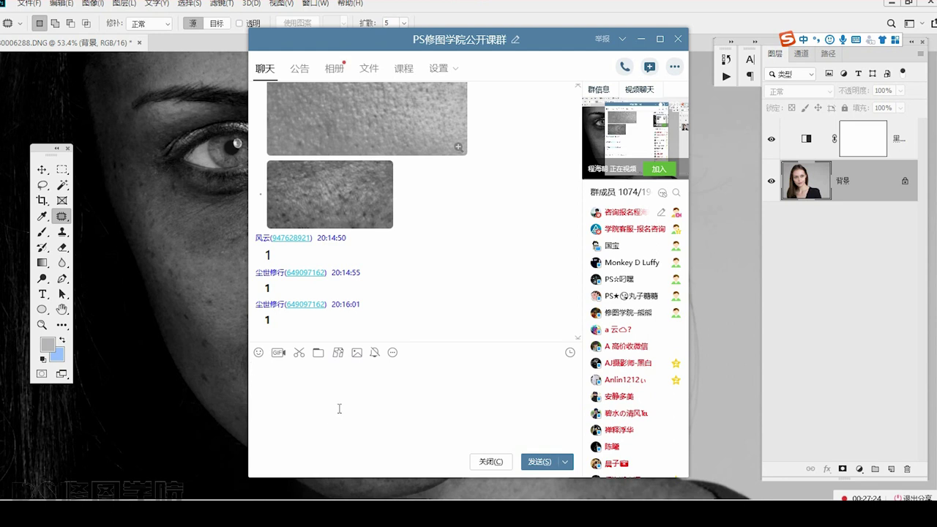
pyautogui.click(297, 514)
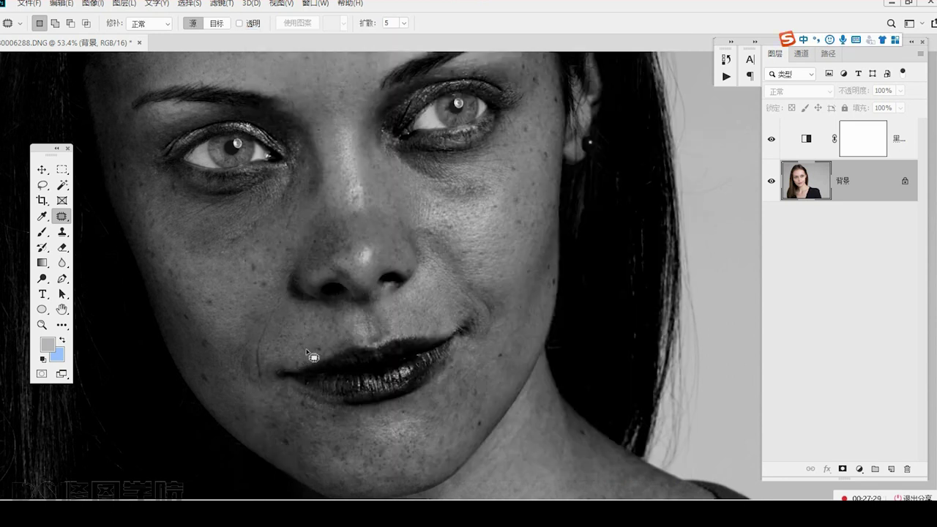
# Send the message "真实的完美" to the QQ group chat and highlight the word "完美" in it.
pyautogui.click(285, 513)
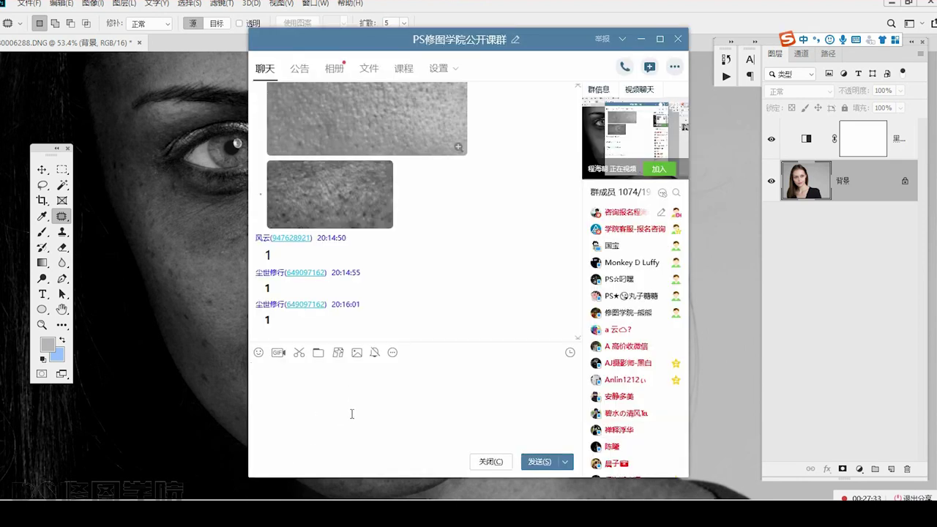
pyautogui.write('zh')
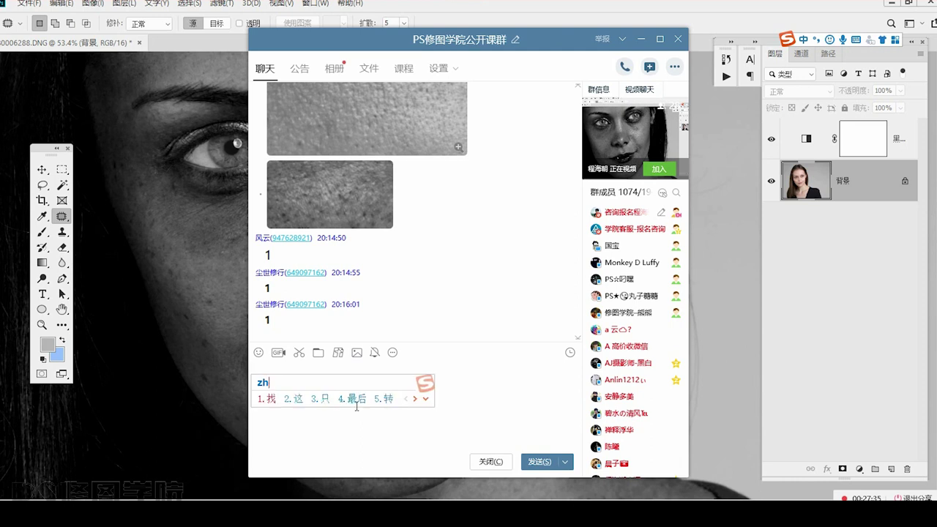
pyautogui.write('enshi de wanmei')
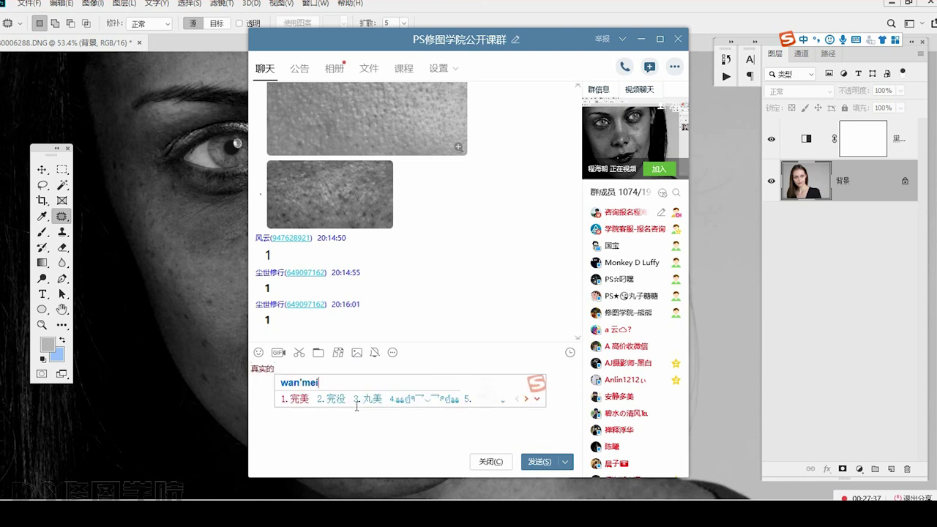
pyautogui.press('space')
pyautogui.press('Return')
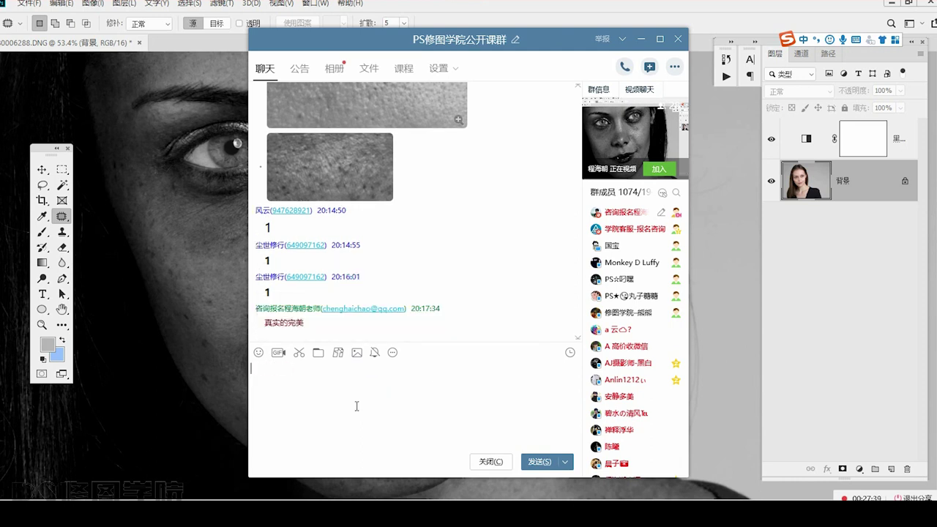
pyautogui.moveTo(281, 323); pyautogui.dragTo(303, 327)
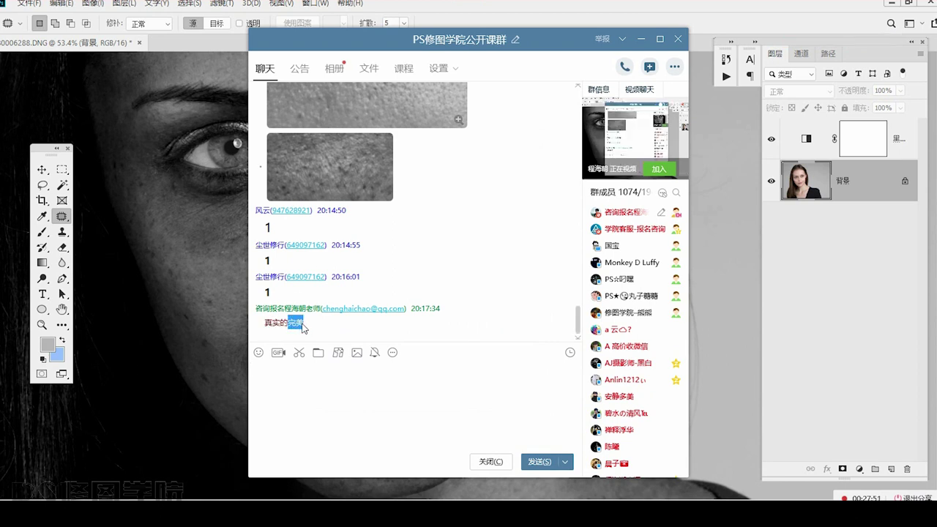
# Inspect the skin around the eye, cheek and nose up close and check the QQ group chat for new replies.
pyautogui.click(248, 499)
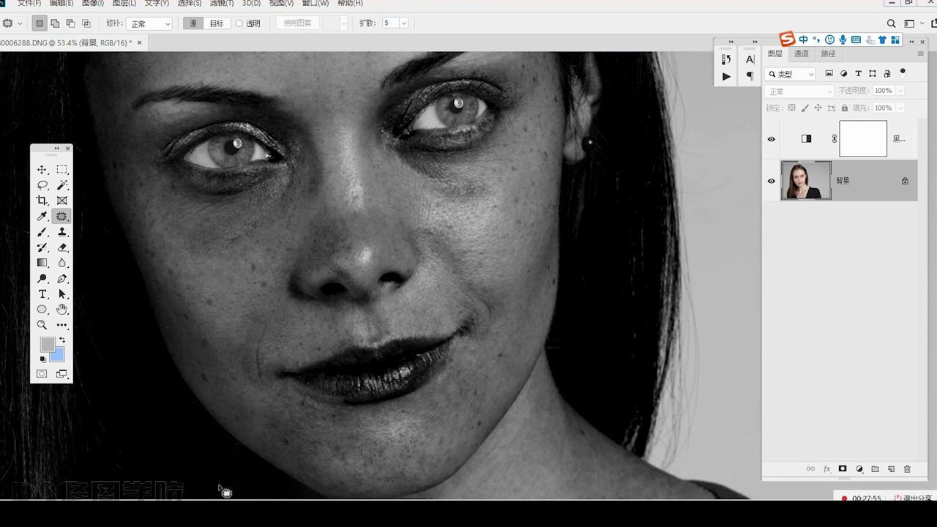
pyautogui.click(245, 499)
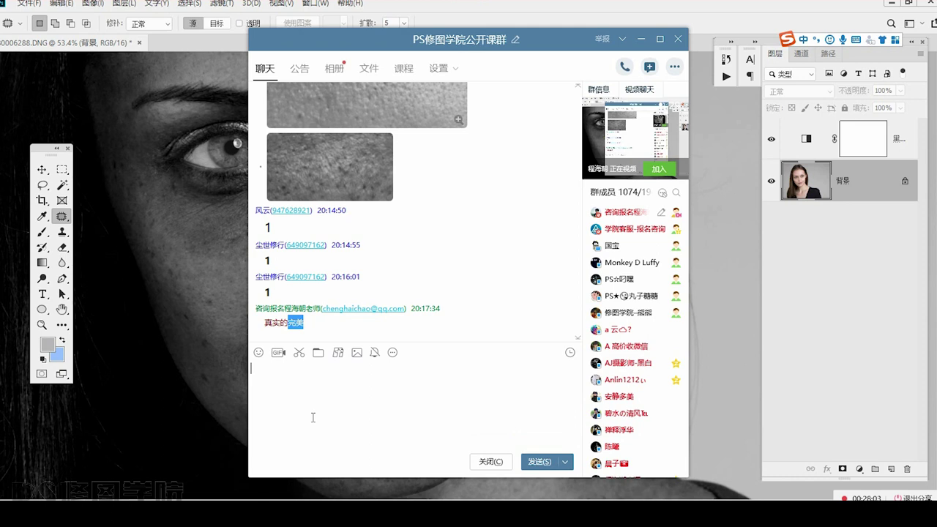
pyautogui.press('Escape')
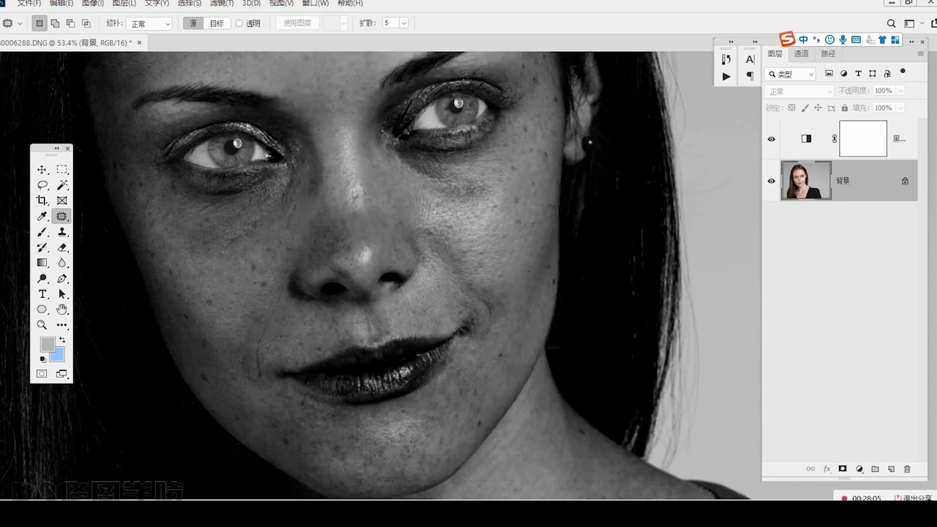
pyautogui.moveTo(367, 356); pyautogui.dragTo(356, 427)
pyautogui.scroll(3, 506, 271)
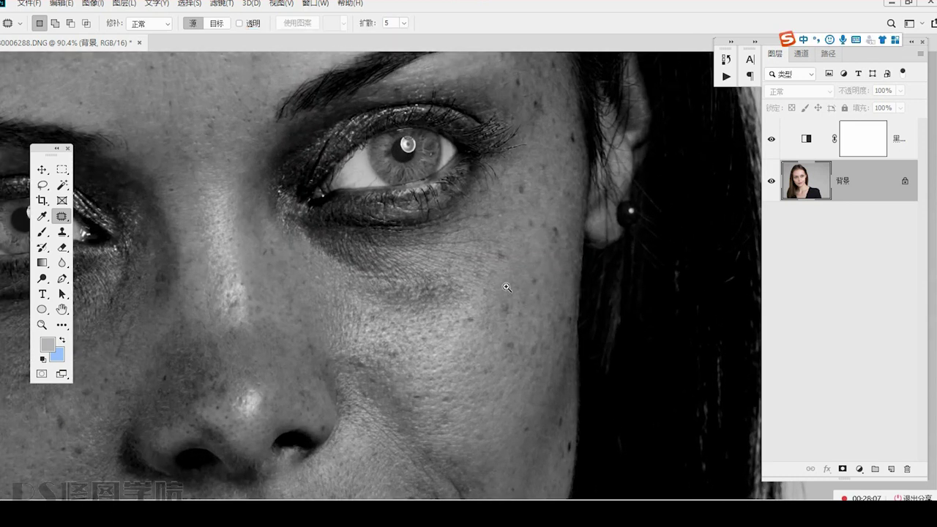
pyautogui.scroll(2, 437, 320)
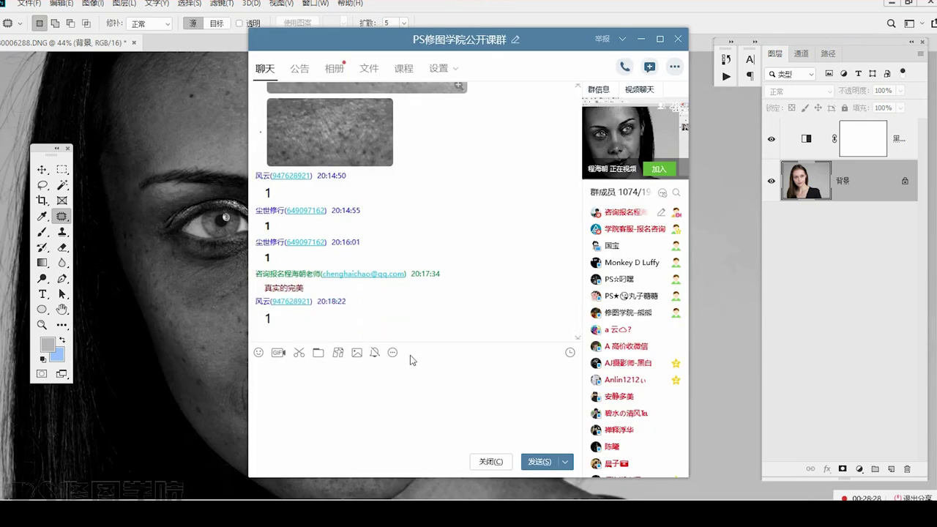
pyautogui.click(381, 411)
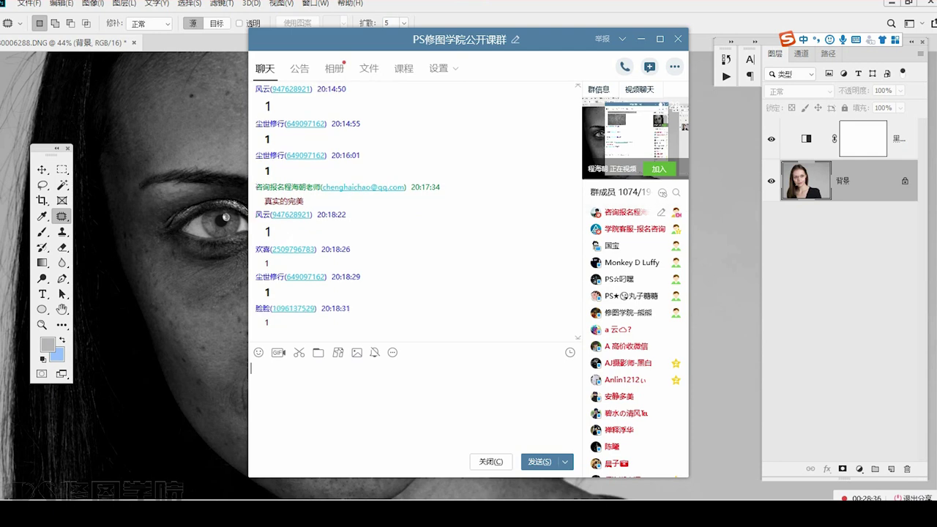
pyautogui.press('Escape')
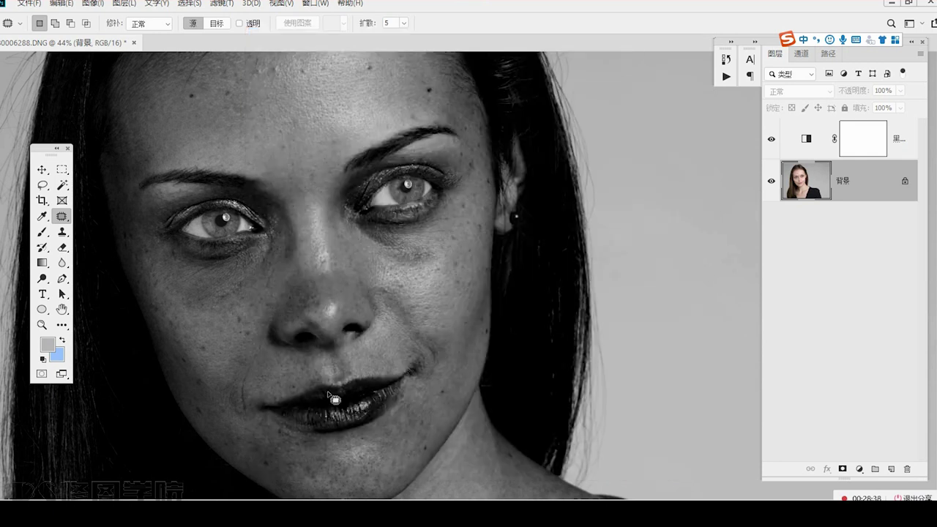
# Hide and reshow the Black & White observation layer to compare the lower face in colour and in monochrome.
pyautogui.moveTo(334, 397); pyautogui.dragTo(399, 296)
pyautogui.hotkey('ctrl', 'space')
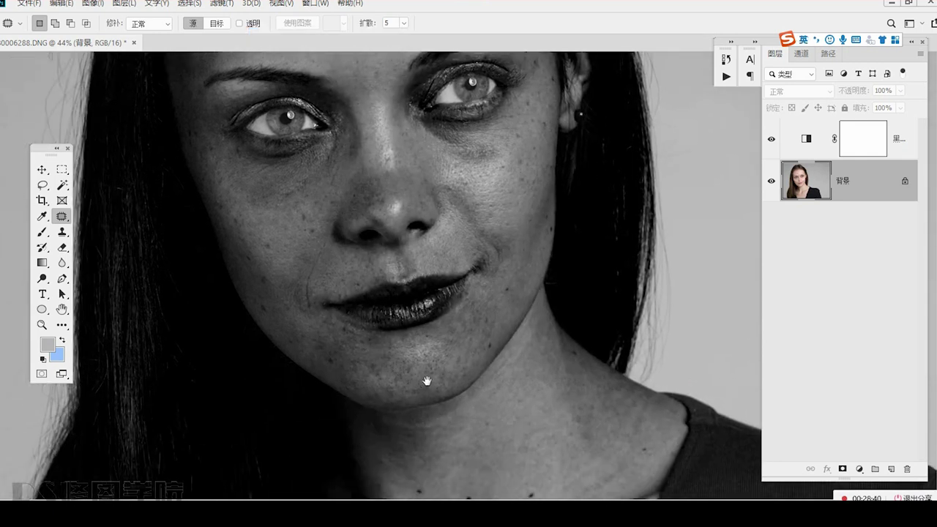
pyautogui.click(771, 139)
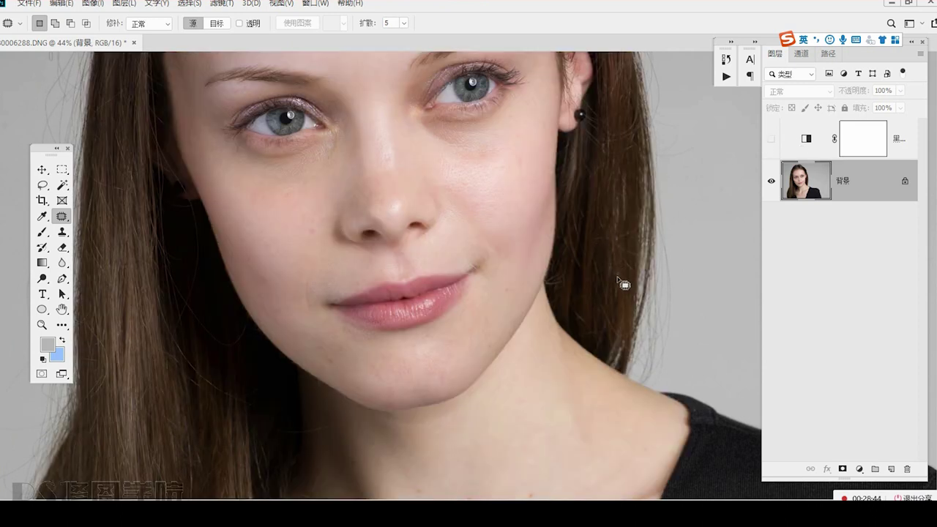
pyautogui.click(772, 139)
# Duplicate the background layer to have a separate copy for the skin retouching.
pyautogui.scroll(5, 396, 401)
pyautogui.moveTo(375, 391)
pyautogui.mouseDown()
pyautogui.moveTo(382, 380)
pyautogui.moveTo(379, 399)
pyautogui.moveTo(436, 439)
pyautogui.mouseUp()
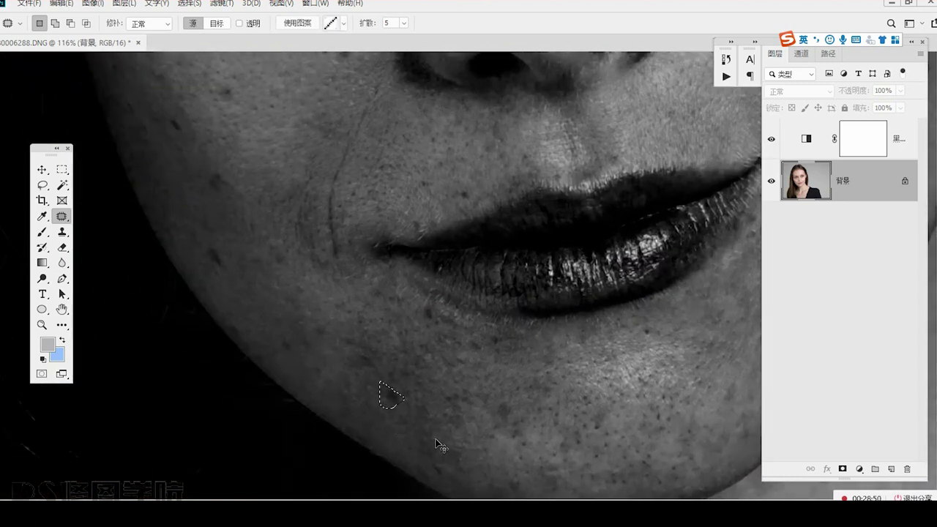
pyautogui.hotkey('ctrl', 'j')
# Patch the dark spots on the lower-left cheek beside the corner of the mouth with clean neighbouring skin.
pyautogui.scroll(2, 402, 421)
pyautogui.moveTo(377, 386)
pyautogui.mouseDown()
pyautogui.moveTo(417, 407)
pyautogui.moveTo(388, 360)
pyautogui.mouseUp()
pyautogui.click(350, 372)
pyautogui.moveTo(343, 337); pyautogui.dragTo(365, 338)
pyautogui.moveTo(359, 347); pyautogui.dragTo(367, 365)
pyautogui.moveTo(332, 315); pyautogui.dragTo(358, 320)
pyautogui.moveTo(345, 324)
pyautogui.mouseDown()
pyautogui.moveTo(377, 331)
pyautogui.moveTo(357, 320)
pyautogui.mouseUp()
pyautogui.moveTo(367, 328); pyautogui.dragTo(374, 347)
pyautogui.moveTo(354, 288); pyautogui.dragTo(356, 288)
pyautogui.moveTo(360, 292); pyautogui.dragTo(369, 316)
# Patch the dark blemishes on the chin below the left corner of the mouth and clear the selection.
pyautogui.moveTo(440, 271); pyautogui.dragTo(443, 272)
pyautogui.moveTo(448, 282)
pyautogui.mouseDown()
pyautogui.moveTo(457, 319)
pyautogui.moveTo(490, 306)
pyautogui.moveTo(458, 281)
pyautogui.mouseUp()
pyautogui.moveTo(473, 295)
pyautogui.mouseDown()
pyautogui.moveTo(450, 308)
pyautogui.moveTo(449, 288)
pyautogui.moveTo(481, 341)
pyautogui.moveTo(498, 317)
pyautogui.mouseUp()
pyautogui.moveTo(509, 326); pyautogui.dragTo(516, 344)
pyautogui.moveTo(528, 313)
pyautogui.mouseDown()
pyautogui.moveTo(534, 325)
pyautogui.moveTo(529, 312)
pyautogui.mouseUp()
pyautogui.moveTo(538, 320); pyautogui.dragTo(530, 343)
pyautogui.moveTo(510, 341)
pyautogui.mouseDown()
pyautogui.moveTo(490, 336)
pyautogui.moveTo(537, 426)
pyautogui.moveTo(543, 399)
pyautogui.moveTo(505, 399)
pyautogui.mouseUp()
pyautogui.hotkey('ctrl', 'd')
pyautogui.hotkey('ctrl', 'd')
pyautogui.moveTo(471, 388)
pyautogui.mouseDown()
pyautogui.moveTo(479, 403)
pyautogui.moveTo(475, 389)
pyautogui.mouseUp()
pyautogui.moveTo(483, 397); pyautogui.dragTo(444, 345)
pyautogui.hotkey('ctrl', 'd')
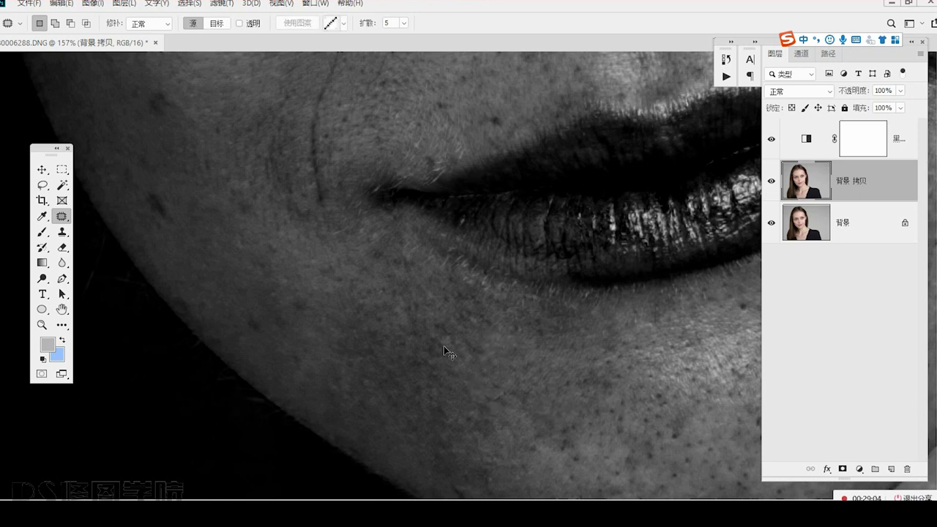
# Patch the dark spots along the left jawline and lower cheek with nearby clean skin.
pyautogui.moveTo(262, 353); pyautogui.dragTo(383, 419)
pyautogui.moveTo(399, 383); pyautogui.dragTo(377, 379)
pyautogui.hotkey('ctrl', 'd')
pyautogui.hotkey('ctrl', 'd')
pyautogui.moveTo(288, 287); pyautogui.dragTo(369, 412)
pyautogui.moveTo(341, 351)
pyautogui.mouseDown()
pyautogui.moveTo(358, 402)
pyautogui.moveTo(377, 397)
pyautogui.mouseUp()
pyautogui.moveTo(357, 392)
pyautogui.mouseDown()
pyautogui.moveTo(381, 431)
pyautogui.moveTo(382, 390)
pyautogui.mouseUp()
pyautogui.hotkey('ctrl', 'd')
pyautogui.hotkey('ctrl', 'd')
pyautogui.moveTo(379, 396)
pyautogui.mouseDown()
pyautogui.moveTo(359, 370)
pyautogui.moveTo(366, 381)
pyautogui.moveTo(359, 348)
pyautogui.mouseUp()
pyautogui.hotkey('ctrl', 'd')
# Patch the remaining spots higher up on the left cheek, between the jaw edge and the nose.
pyautogui.moveTo(355, 309); pyautogui.dragTo(390, 389)
pyautogui.moveTo(369, 358)
pyautogui.mouseDown()
pyautogui.moveTo(392, 377)
pyautogui.moveTo(377, 371)
pyautogui.mouseUp()
pyautogui.hotkey('ctrl', 'd')
pyautogui.moveTo(364, 333); pyautogui.dragTo(396, 394)
pyautogui.moveTo(366, 337)
pyautogui.mouseDown()
pyautogui.moveTo(390, 356)
pyautogui.moveTo(372, 340)
pyautogui.mouseUp()
pyautogui.moveTo(378, 347); pyautogui.dragTo(399, 333)
pyautogui.hotkey('ctrl', 'd')
pyautogui.moveTo(432, 291)
pyautogui.mouseDown()
pyautogui.moveTo(455, 307)
pyautogui.moveTo(456, 350)
pyautogui.mouseUp()
pyautogui.hotkey('ctrl', 'd')
# Patch the spots at the outer edge of the left cheek below the eye.
pyautogui.moveTo(342, 285); pyautogui.dragTo(384, 359)
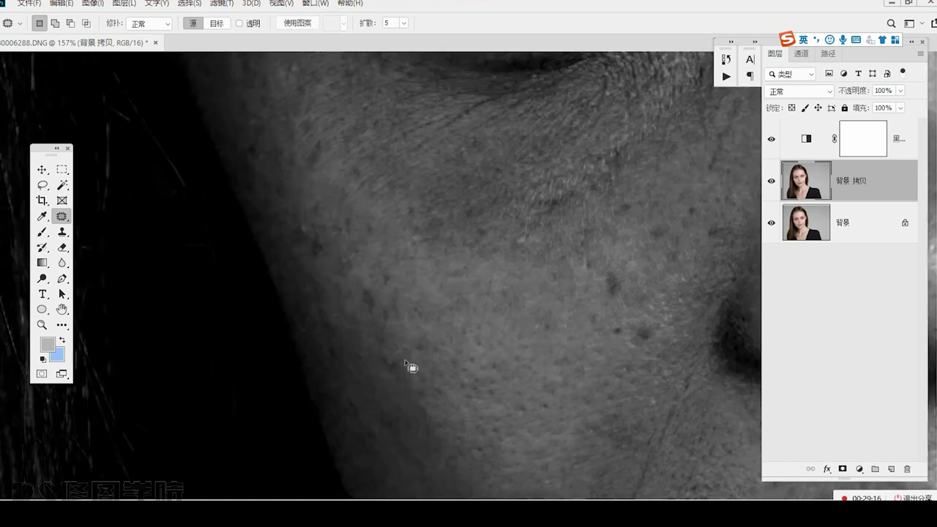
pyautogui.scroll(2, 392, 364)
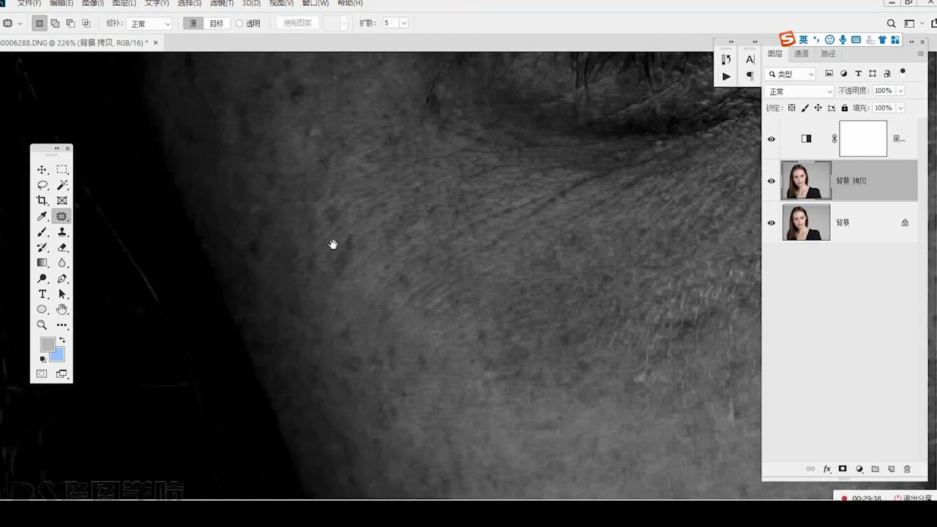
pyautogui.moveTo(355, 272); pyautogui.dragTo(312, 329)
pyautogui.moveTo(287, 269)
pyautogui.mouseDown()
pyautogui.moveTo(286, 288)
pyautogui.moveTo(289, 270)
pyautogui.mouseUp()
pyautogui.moveTo(290, 285); pyautogui.dragTo(324, 285)
pyautogui.hotkey('ctrl', 'd')
# Patch the dark spots on the left temple beside the outer corner of the eye.
pyautogui.moveTo(340, 189); pyautogui.dragTo(378, 276)
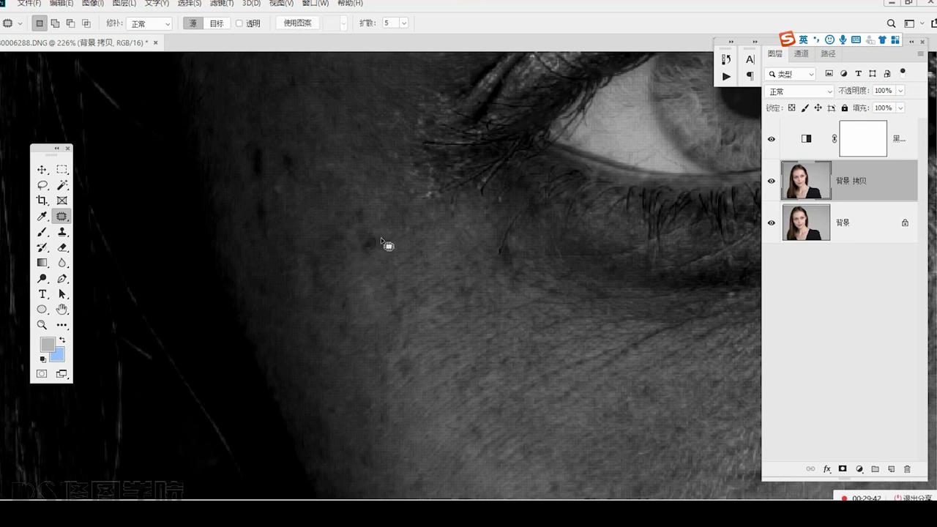
pyautogui.moveTo(289, 257); pyautogui.dragTo(330, 330)
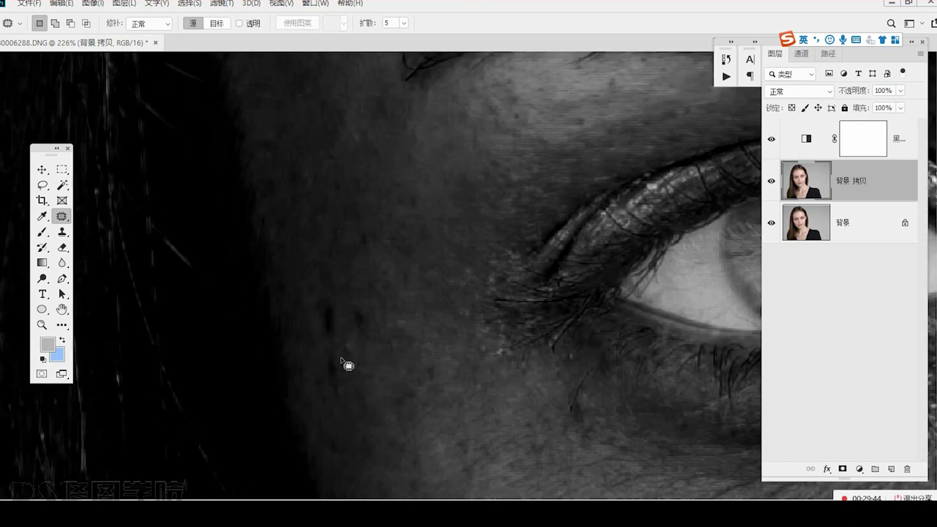
pyautogui.moveTo(313, 293)
pyautogui.mouseDown()
pyautogui.moveTo(341, 342)
pyautogui.moveTo(317, 294)
pyautogui.mouseUp()
pyautogui.hotkey('ctrl', 'd')
pyautogui.moveTo(333, 316)
pyautogui.mouseDown()
pyautogui.moveTo(355, 332)
pyautogui.moveTo(350, 368)
pyautogui.moveTo(325, 341)
pyautogui.mouseUp()
pyautogui.moveTo(335, 360); pyautogui.dragTo(357, 358)
pyautogui.hotkey('ctrl', 'd')
pyautogui.moveTo(415, 357)
pyautogui.mouseDown()
pyautogui.moveTo(449, 356)
pyautogui.moveTo(421, 333)
pyautogui.mouseUp()
pyautogui.hotkey('ctrl', 'd')
# Patch the small spots on the temple next to the tail of the left eyebrow.
pyautogui.moveTo(442, 170); pyautogui.dragTo(419, 389)
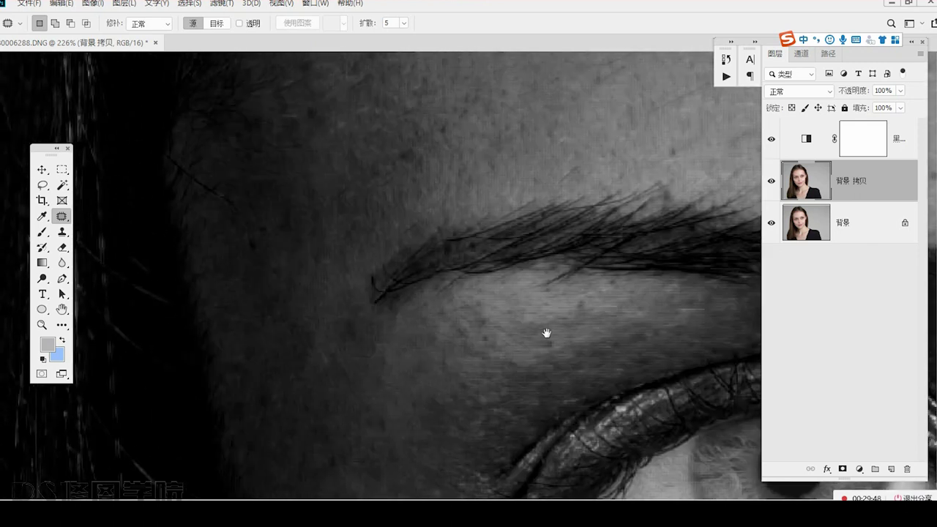
pyautogui.moveTo(316, 361); pyautogui.dragTo(323, 352)
pyautogui.hotkey('ctrl', 'd')
pyautogui.moveTo(340, 321); pyautogui.dragTo(345, 327)
pyautogui.moveTo(347, 330); pyautogui.dragTo(354, 342)
pyautogui.hotkey('ctrl', 'd')
pyautogui.moveTo(293, 316)
pyautogui.mouseDown()
pyautogui.moveTo(288, 349)
pyautogui.moveTo(299, 330)
pyautogui.moveTo(325, 354)
pyautogui.moveTo(320, 447)
pyautogui.moveTo(337, 374)
pyautogui.moveTo(376, 399)
pyautogui.moveTo(331, 416)
pyautogui.mouseUp()
pyautogui.hotkey('ctrl', 'd')
pyautogui.hotkey('ctrl', 'd')
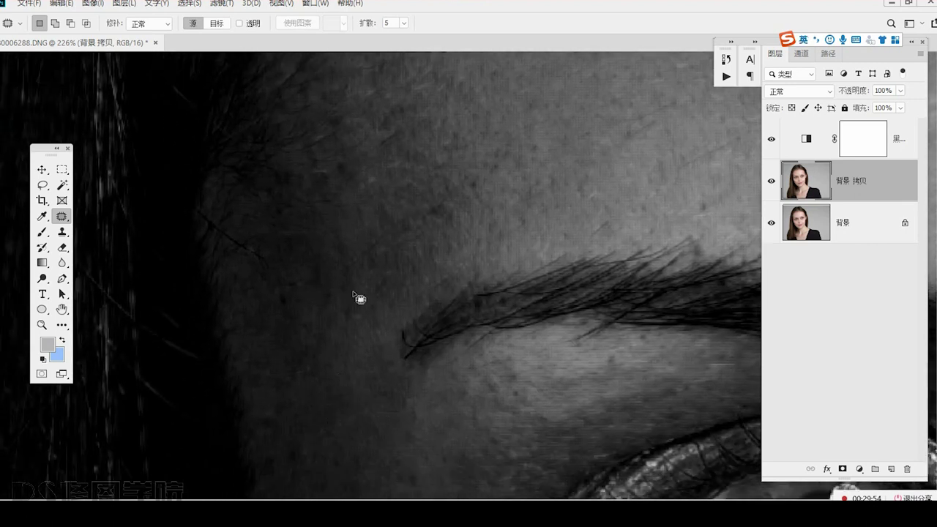
# Patch the spots on the left side of the forehead above the eyebrow.
pyautogui.moveTo(364, 286); pyautogui.dragTo(344, 416)
pyautogui.moveTo(411, 343); pyautogui.dragTo(462, 343)
pyautogui.hotkey('ctrl', 'd')
pyautogui.moveTo(703, 227); pyautogui.dragTo(383, 292)
pyautogui.scroll(-2, 383, 292)
pyautogui.moveTo(355, 239); pyautogui.dragTo(380, 409)
pyautogui.moveTo(359, 307)
pyautogui.mouseDown()
pyautogui.moveTo(485, 325)
pyautogui.moveTo(465, 378)
pyautogui.mouseUp()
pyautogui.hotkey('ctrl', 'd')
pyautogui.hotkey('ctrl', 'd')
pyautogui.moveTo(498, 306); pyautogui.dragTo(492, 310)
pyautogui.moveTo(502, 322); pyautogui.dragTo(500, 344)
pyautogui.hotkey('ctrl', 'd')
# Patch the blemishes on the upper forehead beneath the loose hair strands.
pyautogui.moveTo(581, 324); pyautogui.dragTo(483, 349)
pyautogui.moveTo(490, 317); pyautogui.dragTo(506, 337)
pyautogui.moveTo(503, 333); pyautogui.dragTo(517, 317)
pyautogui.hotkey('ctrl', 'd')
pyautogui.moveTo(435, 326); pyautogui.dragTo(452, 344)
pyautogui.moveTo(454, 345)
pyautogui.mouseDown()
pyautogui.moveTo(460, 372)
pyautogui.moveTo(533, 339)
pyautogui.mouseUp()
pyautogui.hotkey('ctrl', 'd')
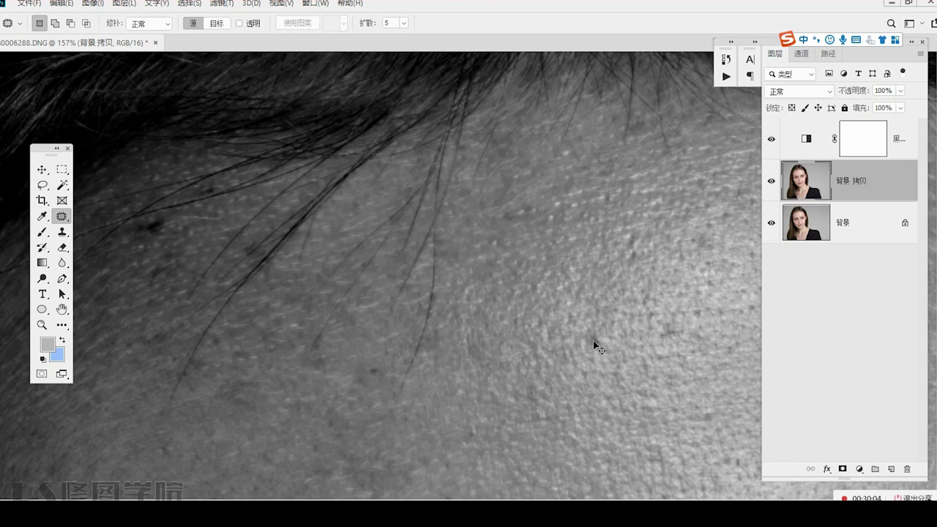
# Patch the dark marks at the edge of the bright highlight on the upper forehead.
pyautogui.moveTo(620, 337); pyautogui.dragTo(590, 330)
pyautogui.moveTo(597, 339); pyautogui.dragTo(606, 351)
pyautogui.hotkey('ctrl', 'd')
pyautogui.moveTo(480, 357); pyautogui.dragTo(492, 351)
pyautogui.hotkey('ctrl', 'd')
pyautogui.moveTo(511, 199)
pyautogui.mouseDown()
pyautogui.moveTo(501, 214)
pyautogui.moveTo(547, 243)
pyautogui.mouseUp()
pyautogui.hotkey('ctrl', 'd')
pyautogui.moveTo(666, 346); pyautogui.dragTo(670, 315)
pyautogui.moveTo(667, 331); pyautogui.dragTo(653, 335)
pyautogui.hotkey('ctrl', 'd')
# Patch the dark spots between the loose hair strands near the left hairline.
pyautogui.moveTo(120, 246)
pyautogui.mouseDown()
pyautogui.moveTo(380, 325)
pyautogui.moveTo(418, 303)
pyautogui.moveTo(423, 339)
pyautogui.mouseUp()
pyautogui.hotkey('ctrl', 'd')
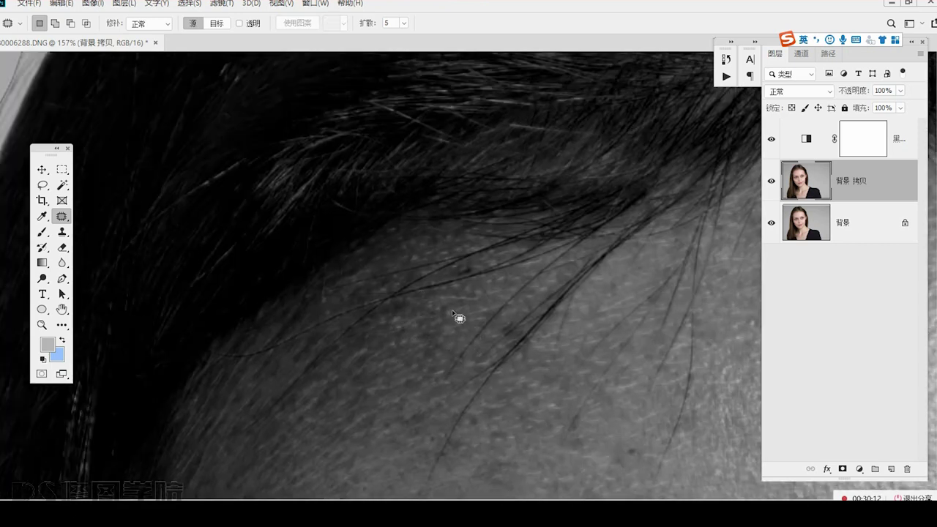
pyautogui.moveTo(459, 276); pyautogui.dragTo(467, 266)
pyautogui.moveTo(473, 270)
pyautogui.mouseDown()
pyautogui.moveTo(436, 293)
pyautogui.moveTo(466, 276)
pyautogui.moveTo(443, 341)
pyautogui.mouseUp()
pyautogui.hotkey('ctrl', 'd')
pyautogui.hotkey('ctrl', 'd')
pyautogui.moveTo(502, 333); pyautogui.dragTo(512, 323)
pyautogui.moveTo(502, 329); pyautogui.dragTo(474, 353)
pyautogui.hotkey('ctrl', 'd')
# Patch the leftover spots on the forehead skin just below the tips of the loose strands.
pyautogui.moveTo(549, 408)
pyautogui.mouseDown()
pyautogui.moveTo(466, 332)
pyautogui.moveTo(352, 288)
pyautogui.mouseUp()
pyautogui.moveTo(421, 320); pyautogui.dragTo(451, 333)
pyautogui.moveTo(434, 343); pyautogui.dragTo(429, 377)
pyautogui.hotkey('ctrl', 'd')
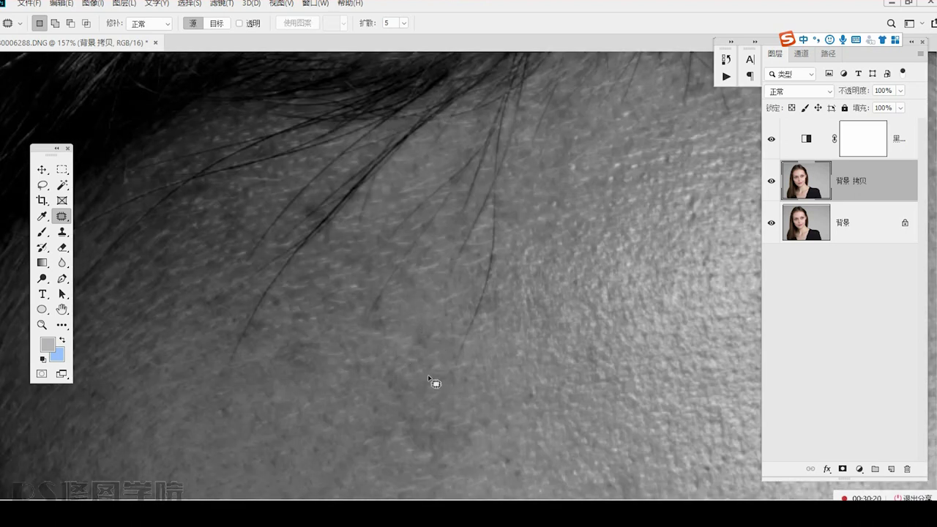
pyautogui.moveTo(361, 309); pyautogui.dragTo(319, 368)
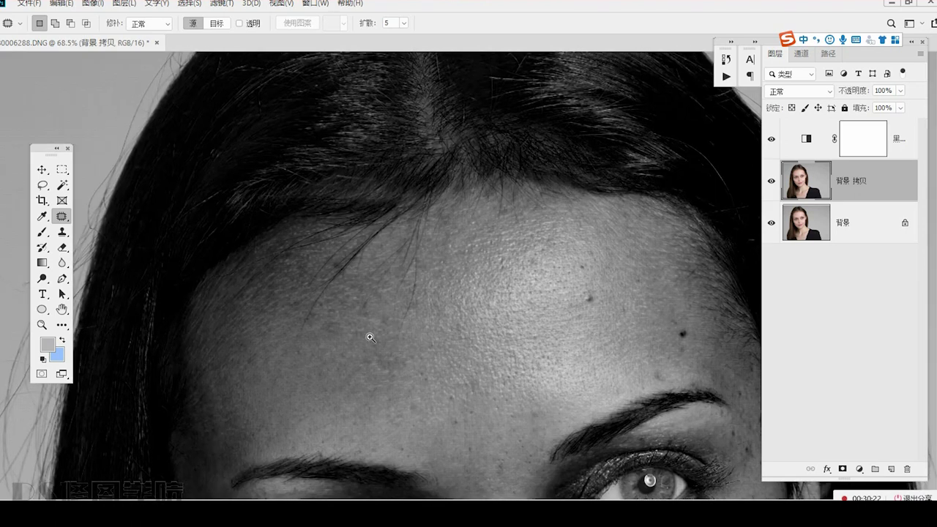
pyautogui.moveTo(370, 338); pyautogui.dragTo(378, 329)
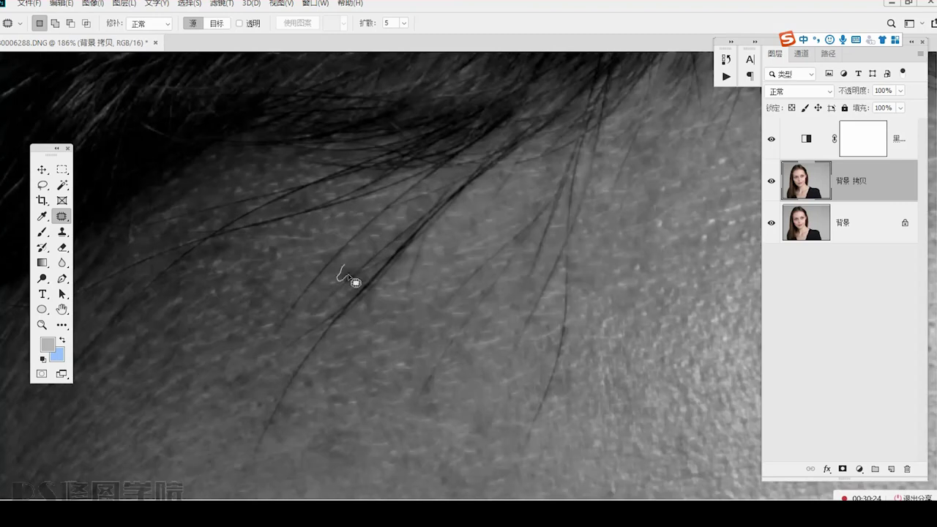
pyautogui.moveTo(632, 325)
pyautogui.mouseDown()
pyautogui.moveTo(573, 344)
pyautogui.moveTo(441, 354)
pyautogui.moveTo(455, 337)
pyautogui.mouseUp()
pyautogui.moveTo(474, 357)
pyautogui.mouseDown()
pyautogui.moveTo(479, 365)
pyautogui.moveTo(437, 350)
pyautogui.mouseUp()
pyautogui.hotkey('ctrl', 'd')
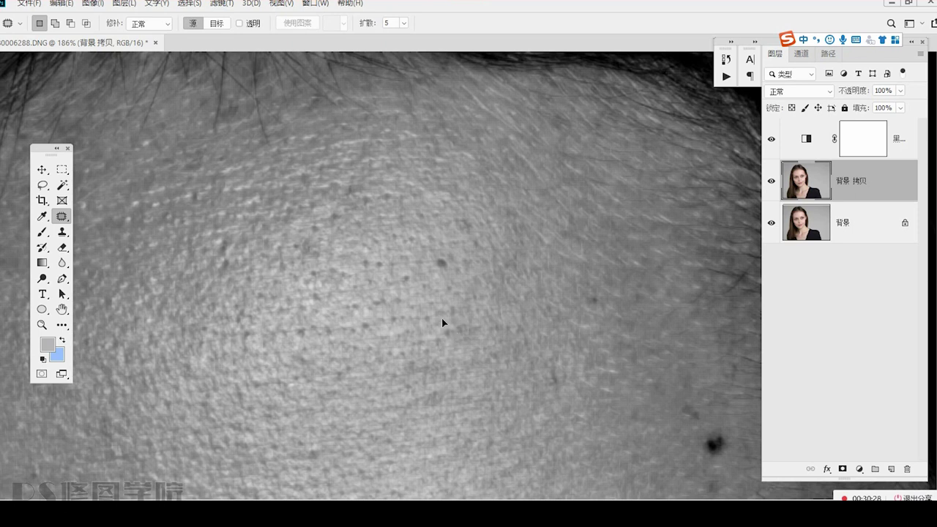
# Remove the small dark spot on the forehead highlight and the mole on the right side of the forehead by patching.
pyautogui.moveTo(437, 276); pyautogui.dragTo(441, 252)
pyautogui.moveTo(448, 265); pyautogui.dragTo(509, 288)
pyautogui.hotkey('ctrl', 'd')
pyautogui.moveTo(694, 442)
pyautogui.mouseDown()
pyautogui.moveTo(473, 318)
pyautogui.moveTo(489, 302)
pyautogui.moveTo(452, 297)
pyautogui.moveTo(462, 364)
pyautogui.moveTo(477, 350)
pyautogui.mouseUp()
pyautogui.hotkey('ctrl', 'd')
pyautogui.hotkey('ctrl', 'd')
pyautogui.hotkey('ctrl', 'd')
pyautogui.moveTo(487, 362)
pyautogui.mouseDown()
pyautogui.moveTo(426, 407)
pyautogui.moveTo(435, 432)
pyautogui.moveTo(399, 385)
pyautogui.mouseUp()
pyautogui.hotkey('ctrl', 'd')
pyautogui.hotkey('ctrl', 'd')
# Patch the enlarged dark pores in the forehead highlight and the mark near the right hairline.
pyautogui.moveTo(332, 271); pyautogui.dragTo(331, 253)
pyautogui.moveTo(331, 255); pyautogui.dragTo(362, 235)
pyautogui.hotkey('ctrl', 'd')
pyautogui.moveTo(363, 176)
pyautogui.mouseDown()
pyautogui.moveTo(394, 173)
pyautogui.moveTo(377, 171)
pyautogui.mouseUp()
pyautogui.hotkey('ctrl', 'd')
pyautogui.moveTo(378, 177)
pyautogui.mouseDown()
pyautogui.moveTo(379, 235)
pyautogui.moveTo(470, 331)
pyautogui.mouseUp()
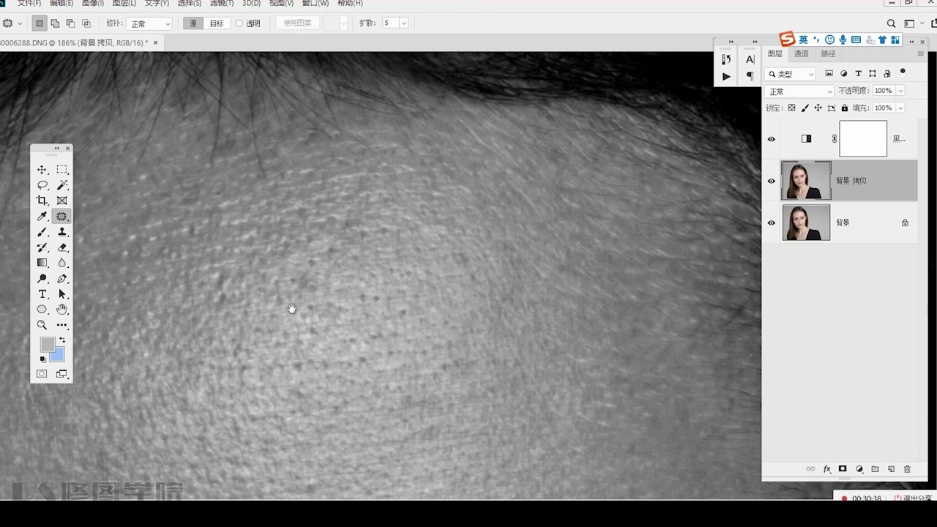
pyautogui.moveTo(558, 145); pyautogui.dragTo(550, 182)
pyautogui.hotkey('ctrl', 'd')
# Patch the dark spots on the lower middle of the forehead above the gap between the eyebrows.
pyautogui.moveTo(488, 325); pyautogui.dragTo(410, 139)
pyautogui.moveTo(458, 286); pyautogui.dragTo(433, 340)
pyautogui.moveTo(284, 447)
pyautogui.mouseDown()
pyautogui.moveTo(403, 323)
pyautogui.moveTo(444, 294)
pyautogui.moveTo(457, 305)
pyautogui.moveTo(453, 396)
pyautogui.mouseUp()
pyautogui.hotkey('ctrl', 'd')
pyautogui.moveTo(452, 339); pyautogui.dragTo(475, 351)
pyautogui.hotkey('ctrl', 'd')
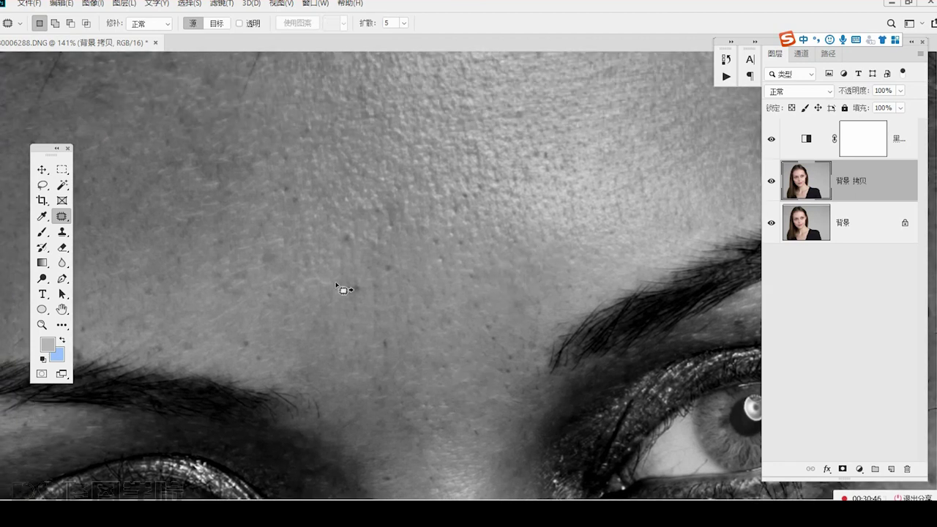
pyautogui.moveTo(340, 249); pyautogui.dragTo(349, 234)
pyautogui.moveTo(347, 242)
pyautogui.mouseDown()
pyautogui.moveTo(314, 274)
pyautogui.moveTo(350, 293)
pyautogui.moveTo(361, 287)
pyautogui.mouseUp()
pyautogui.hotkey('ctrl', 'd')
# Patch the remaining small spots on the lower forehead above the inner end of the left eyebrow.
pyautogui.moveTo(358, 292); pyautogui.dragTo(328, 310)
pyautogui.hotkey('ctrl', 'd')
pyautogui.moveTo(272, 243); pyautogui.dragTo(260, 246)
pyautogui.hotkey('ctrl', 'd')
pyautogui.moveTo(265, 258)
pyautogui.mouseDown()
pyautogui.moveTo(228, 302)
pyautogui.moveTo(246, 338)
pyautogui.moveTo(245, 328)
pyautogui.mouseUp()
pyautogui.moveTo(251, 342); pyautogui.dragTo(308, 348)
pyautogui.hotkey('ctrl', 'd')
# Patch the dark spots on the skin below and beside the outer corner of the right eye.
pyautogui.moveTo(366, 368); pyautogui.dragTo(253, 281)
pyautogui.moveTo(431, 368); pyautogui.dragTo(293, 285)
pyautogui.moveTo(493, 342); pyautogui.dragTo(304, 270)
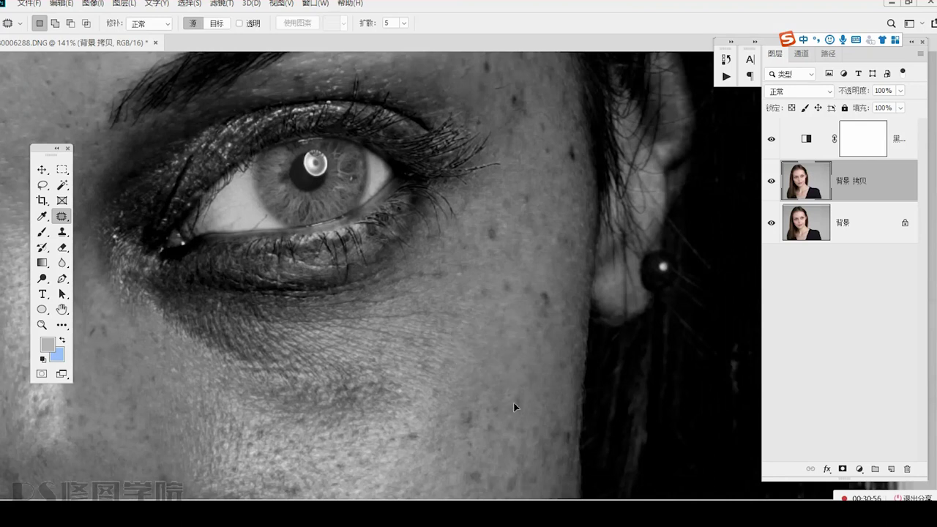
pyautogui.moveTo(498, 321); pyautogui.dragTo(510, 372)
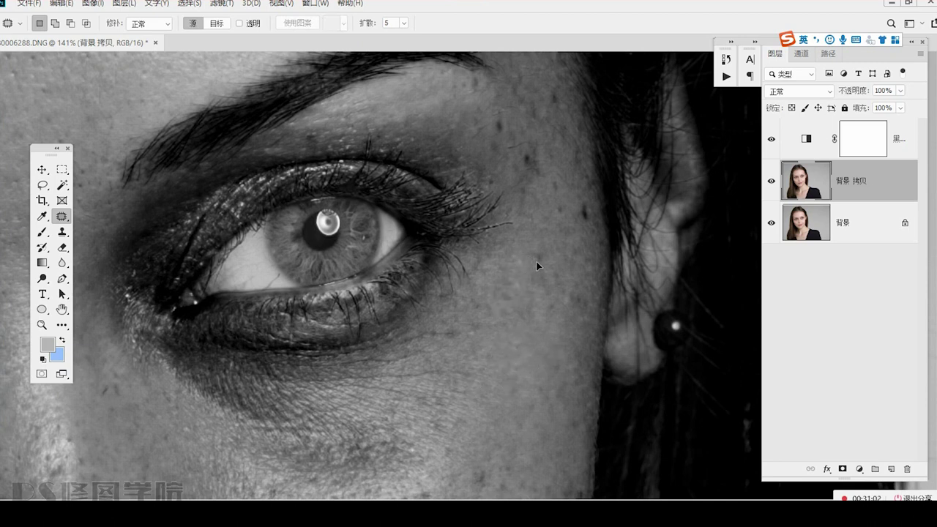
pyautogui.moveTo(551, 301)
pyautogui.mouseDown()
pyautogui.moveTo(598, 299)
pyautogui.moveTo(563, 294)
pyautogui.mouseUp()
pyautogui.moveTo(564, 312); pyautogui.dragTo(544, 339)
pyautogui.hotkey('ctrl', 'd')
# Patch the dark marks on the right temple between the outer lashes and the hairline.
pyautogui.scroll(5, 571, 341)
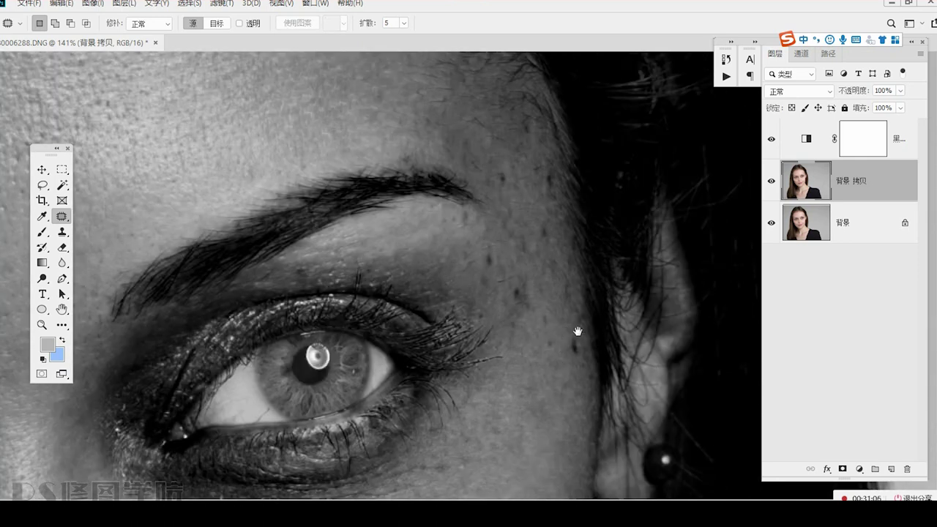
pyautogui.moveTo(547, 360); pyautogui.dragTo(545, 333)
pyautogui.hotkey('ctrl', 'd')
pyautogui.moveTo(551, 344)
pyautogui.mouseDown()
pyautogui.moveTo(540, 309)
pyautogui.moveTo(517, 289)
pyautogui.moveTo(526, 281)
pyautogui.moveTo(515, 360)
pyautogui.mouseUp()
pyautogui.hotkey('ctrl', 'd')
pyautogui.hotkey('ctrl', 'd')
pyautogui.moveTo(504, 307); pyautogui.dragTo(501, 323)
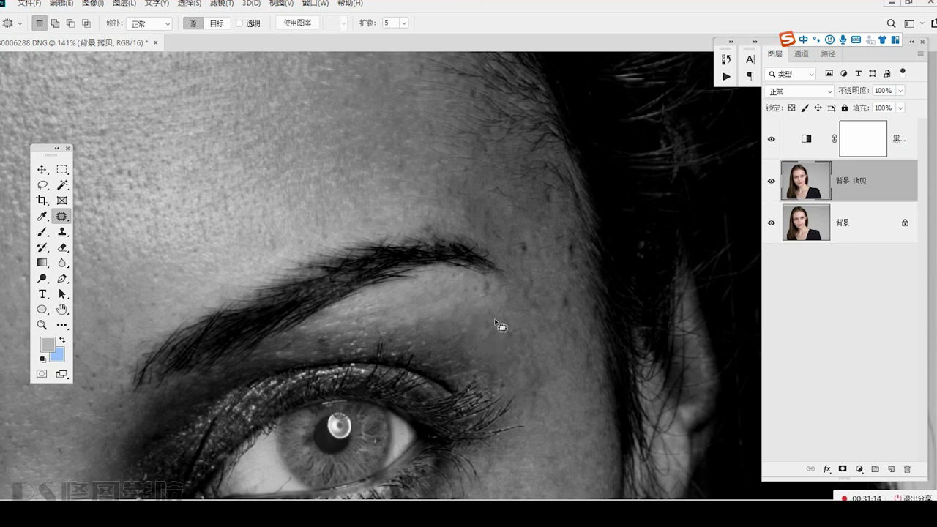
# Patch the spots under the tail of the right eyebrow and on the temple beside it.
pyautogui.moveTo(465, 323); pyautogui.dragTo(476, 304)
pyautogui.moveTo(478, 293)
pyautogui.mouseDown()
pyautogui.moveTo(487, 299)
pyautogui.moveTo(484, 290)
pyautogui.mouseUp()
pyautogui.moveTo(488, 293); pyautogui.dragTo(502, 307)
pyautogui.moveTo(568, 298); pyautogui.dragTo(564, 323)
pyautogui.moveTo(565, 253); pyautogui.dragTo(565, 258)
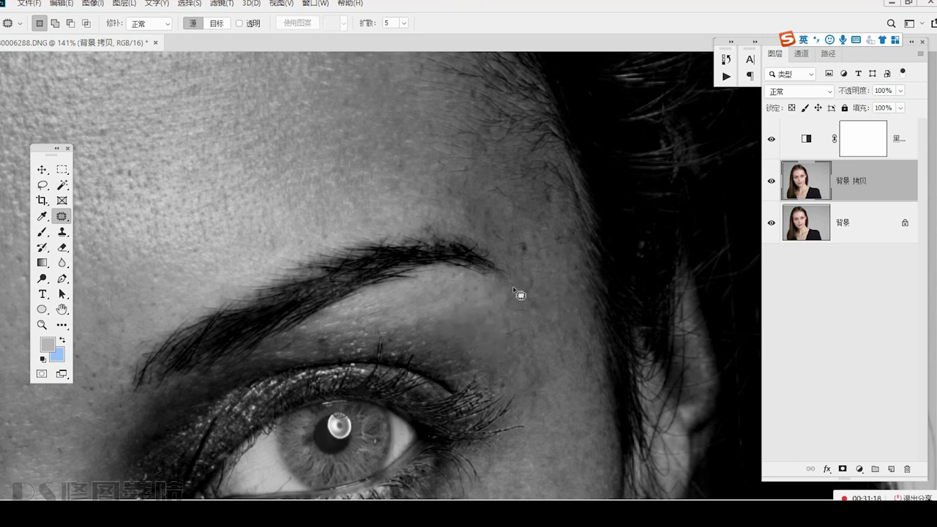
# Patch the remaining marks above the tail of the right eyebrow, along the temple hairline.
pyautogui.scroll(3, 520, 295)
pyautogui.moveTo(543, 359); pyautogui.dragTo(559, 320)
pyautogui.moveTo(561, 320); pyautogui.dragTo(561, 285)
pyautogui.click(548, 329)
pyautogui.click(562, 310)
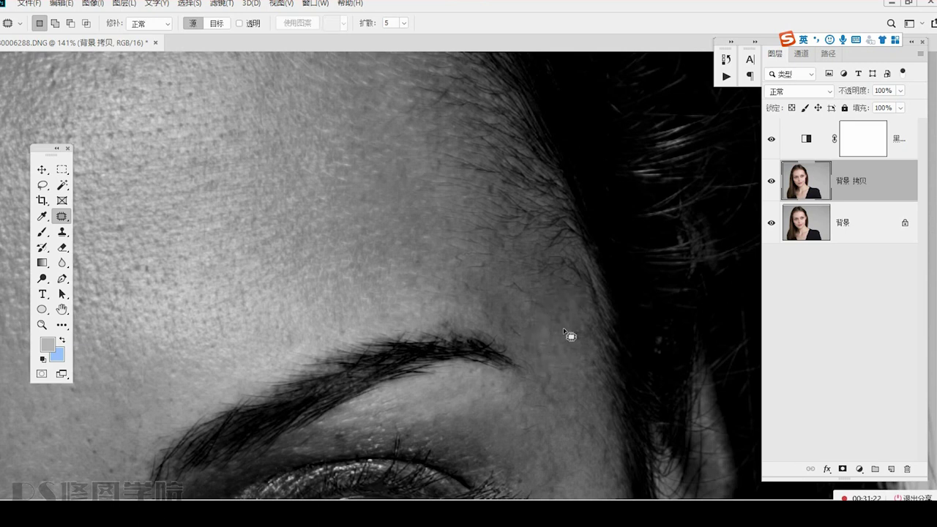
pyautogui.click(529, 306)
pyautogui.moveTo(461, 331); pyautogui.dragTo(448, 312)
pyautogui.hotkey('ctrl', 'd')
# Patch the small spots on the side of the nose bridge below the inner corner of the right eye.
pyautogui.moveTo(514, 403); pyautogui.dragTo(641, 169)
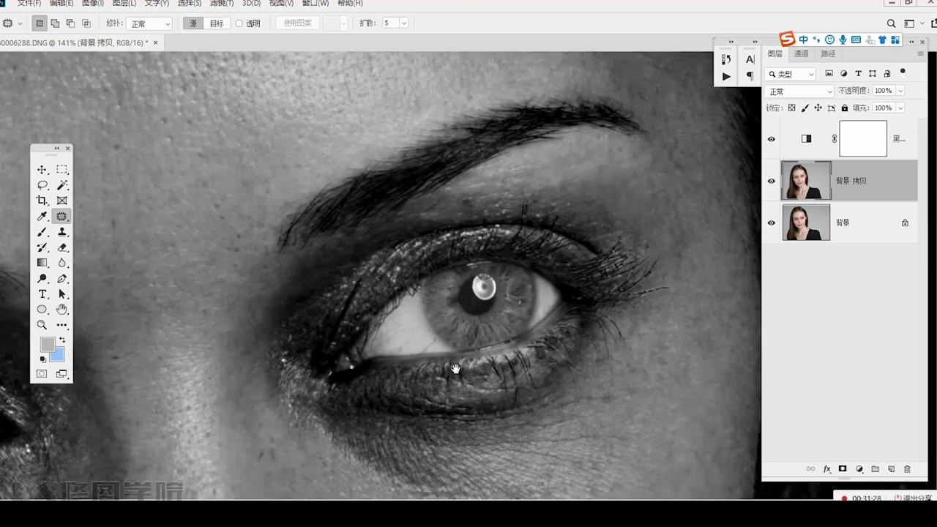
pyautogui.moveTo(456, 376); pyautogui.dragTo(591, 213)
pyautogui.click(418, 296)
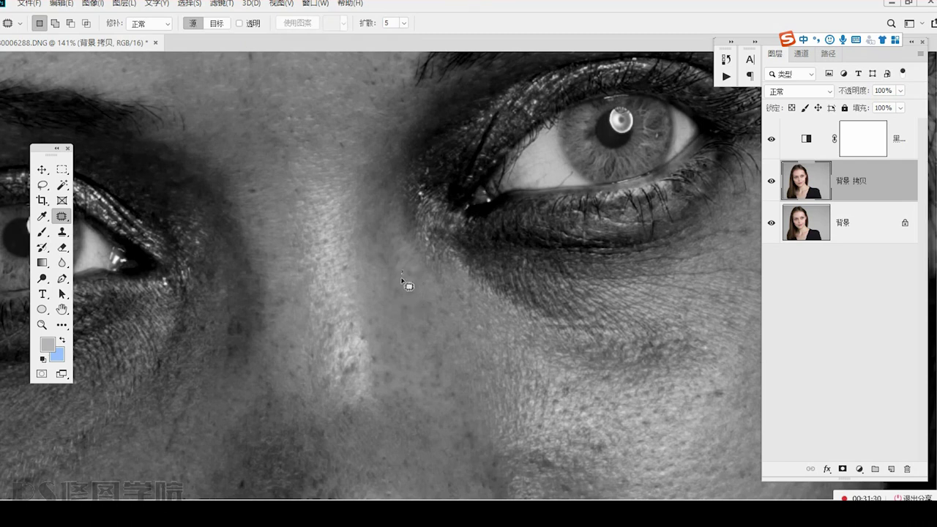
pyautogui.hscroll(-4, 429, 322)
pyautogui.scroll(-1, 429, 323)
pyautogui.moveTo(440, 294); pyautogui.dragTo(422, 295)
pyautogui.moveTo(432, 302); pyautogui.dragTo(429, 322)
pyautogui.hotkey('ctrl', 'd')
pyautogui.moveTo(420, 278)
pyautogui.mouseDown()
pyautogui.moveTo(426, 272)
pyautogui.moveTo(416, 339)
pyautogui.mouseUp()
pyautogui.hotkey('ctrl', 'd')
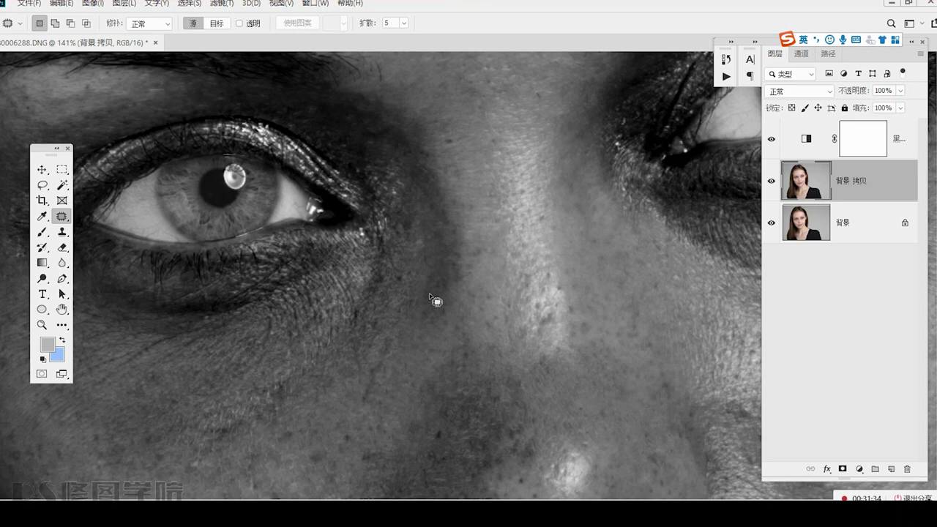
# Patch the spots in the shaded area between the nose bridge and the inner corner of the left eye.
pyautogui.scroll(-3, 415, 326)
pyautogui.hscroll(-2, 415, 326)
pyautogui.moveTo(437, 270); pyautogui.dragTo(439, 271)
pyautogui.moveTo(439, 293); pyautogui.dragTo(442, 316)
pyautogui.hotkey('ctrl', 'd')
pyautogui.moveTo(445, 269); pyautogui.dragTo(448, 267)
pyautogui.moveTo(448, 269); pyautogui.dragTo(464, 268)
pyautogui.hotkey('ctrl', 'd')
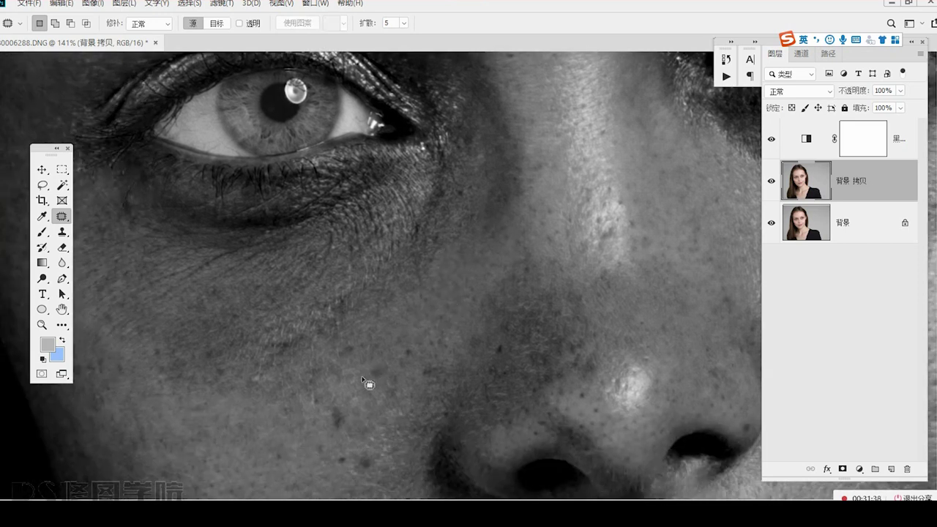
# Patch the dark spots on the inner left cheek, between the left eye and the nostril.
pyautogui.scroll(-3, 369, 366)
pyautogui.hscroll(-2, 370, 366)
pyautogui.moveTo(421, 314); pyautogui.dragTo(403, 306)
pyautogui.hotkey('ctrl', 'd')
pyautogui.moveTo(408, 314)
pyautogui.mouseDown()
pyautogui.moveTo(425, 310)
pyautogui.moveTo(433, 321)
pyautogui.moveTo(435, 296)
pyautogui.mouseUp()
pyautogui.moveTo(428, 313); pyautogui.dragTo(388, 347)
pyautogui.hotkey('ctrl', 'd')
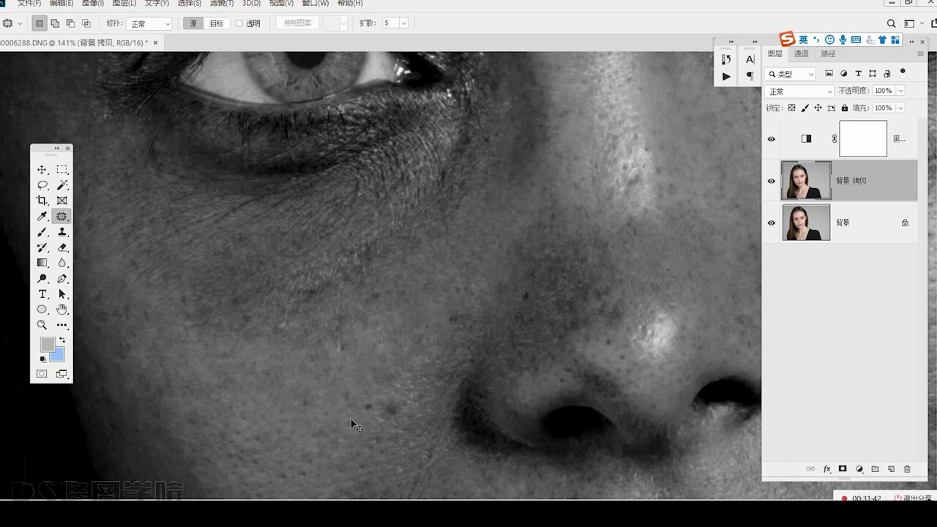
# Patch the dark spots on the middle of the left cheek, beside the nostril and under the eye creases.
pyautogui.moveTo(406, 409)
pyautogui.mouseDown()
pyautogui.moveTo(359, 421)
pyautogui.moveTo(416, 390)
pyautogui.mouseUp()
pyautogui.hotkey('ctrl', 'd')
pyautogui.moveTo(457, 326)
pyautogui.mouseDown()
pyautogui.moveTo(464, 323)
pyautogui.moveTo(413, 337)
pyautogui.mouseUp()
pyautogui.hotkey('ctrl', 'd')
pyautogui.hotkey('ctrl', 'd')
pyautogui.moveTo(347, 349)
pyautogui.mouseDown()
pyautogui.moveTo(306, 414)
pyautogui.moveTo(326, 381)
pyautogui.mouseUp()
pyautogui.hotkey('ctrl', 'd')
pyautogui.moveTo(392, 284); pyautogui.dragTo(367, 295)
pyautogui.moveTo(373, 299); pyautogui.dragTo(361, 345)
pyautogui.hotkey('ctrl', 'd')
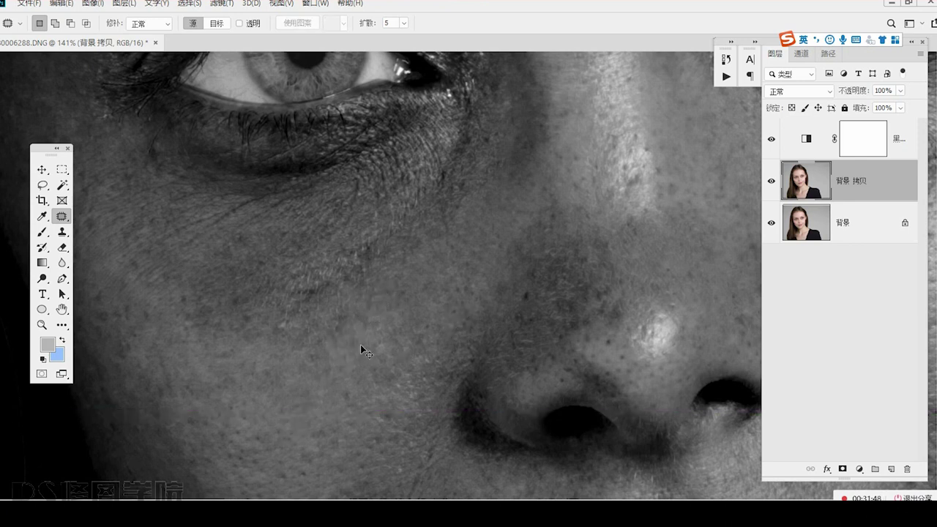
pyautogui.hotkey('ctrl', 'd')
# Patch the dark spots on the shaded left side of the nose, next to the highlight on the tip.
pyautogui.moveTo(529, 295)
pyautogui.mouseDown()
pyautogui.moveTo(567, 322)
pyautogui.moveTo(422, 393)
pyautogui.mouseUp()
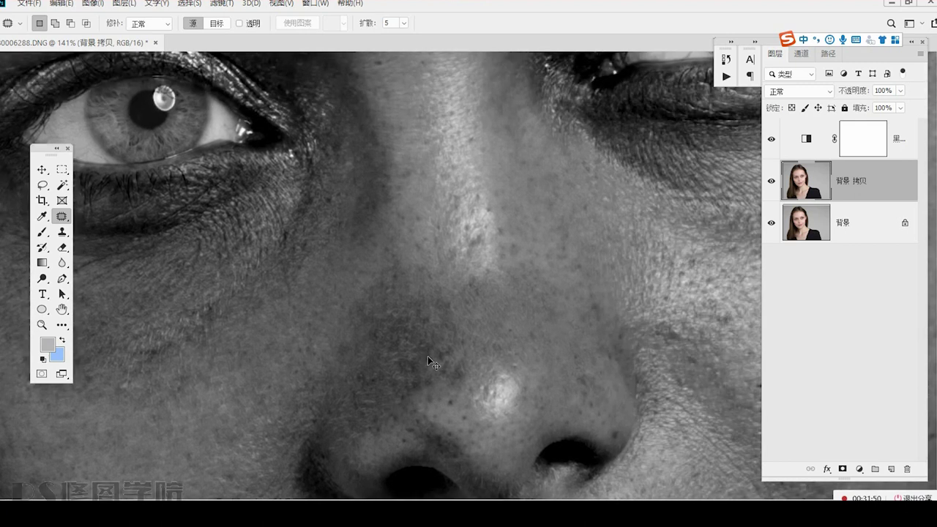
pyautogui.moveTo(463, 360)
pyautogui.mouseDown()
pyautogui.moveTo(464, 370)
pyautogui.moveTo(460, 323)
pyautogui.mouseUp()
pyautogui.hotkey('ctrl', 'd')
pyautogui.moveTo(449, 357)
pyautogui.mouseDown()
pyautogui.moveTo(438, 392)
pyautogui.moveTo(454, 377)
pyautogui.mouseUp()
pyautogui.moveTo(458, 382)
pyautogui.mouseDown()
pyautogui.moveTo(459, 418)
pyautogui.moveTo(447, 397)
pyautogui.mouseUp()
pyautogui.hotkey('ctrl', 'd')
pyautogui.moveTo(449, 399); pyautogui.dragTo(460, 408)
pyautogui.hotkey('ctrl', 'd')
# Patch the small spots along the left side of the nose and the adjoining inner cheek.
pyautogui.moveTo(450, 372); pyautogui.dragTo(395, 397)
pyautogui.moveTo(417, 368); pyautogui.dragTo(342, 355)
pyautogui.moveTo(295, 321)
pyautogui.mouseDown()
pyautogui.moveTo(334, 336)
pyautogui.moveTo(336, 328)
pyautogui.mouseUp()
pyautogui.moveTo(342, 351); pyautogui.dragTo(350, 358)
pyautogui.hotkey('ctrl', 'd')
pyautogui.moveTo(337, 299); pyautogui.dragTo(338, 299)
pyautogui.hotkey('ctrl', 'd')
pyautogui.moveTo(342, 306); pyautogui.dragTo(368, 308)
pyautogui.click(361, 317)
pyautogui.moveTo(386, 278); pyautogui.dragTo(384, 257)
pyautogui.hotkey('ctrl', 'd')
pyautogui.moveTo(390, 267)
pyautogui.mouseDown()
pyautogui.moveTo(338, 351)
pyautogui.moveTo(367, 329)
pyautogui.mouseUp()
pyautogui.moveTo(359, 338); pyautogui.dragTo(334, 383)
pyautogui.hotkey('ctrl', 'd')
# Patch the remaining spots on the left cheek just below the under-eye creases.
pyautogui.moveTo(307, 421); pyautogui.dragTo(498, 289)
pyautogui.moveTo(411, 293); pyautogui.dragTo(392, 279)
pyautogui.moveTo(403, 288); pyautogui.dragTo(341, 343)
pyautogui.hotkey('ctrl', 'd')
pyautogui.moveTo(364, 305)
pyautogui.mouseDown()
pyautogui.moveTo(400, 328)
pyautogui.moveTo(367, 306)
pyautogui.mouseUp()
pyautogui.moveTo(377, 317); pyautogui.dragTo(410, 331)
pyautogui.hotkey('ctrl', 'd')
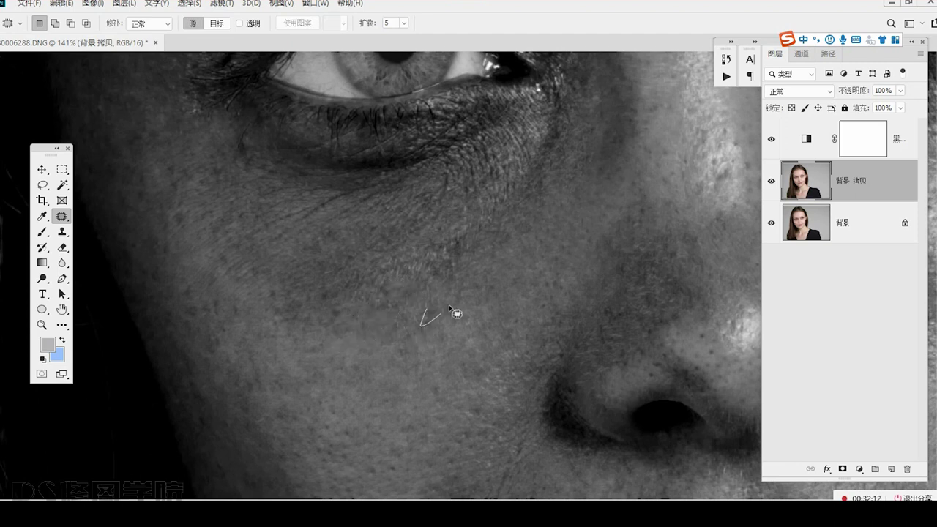
# Patch the dark spots on the outer part of the left cheek.
pyautogui.scroll(2, 362, 336)
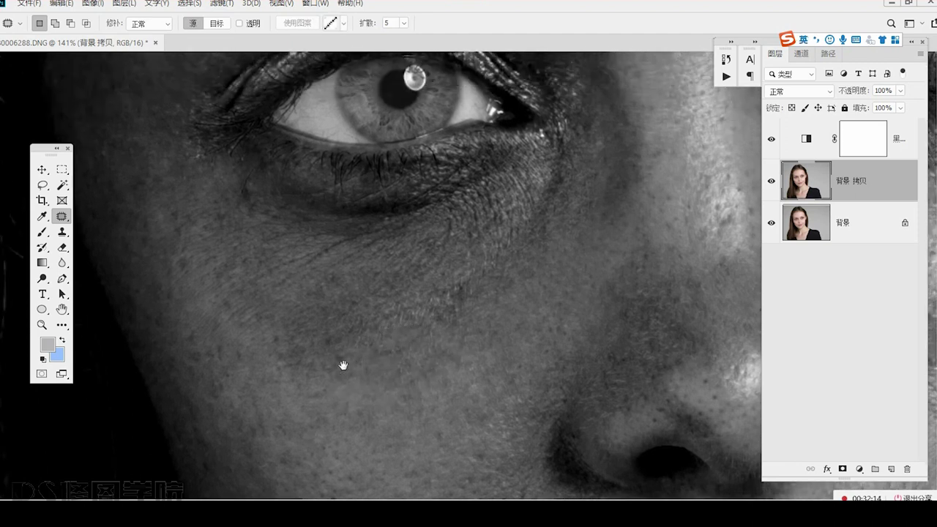
pyautogui.moveTo(293, 331)
pyautogui.mouseDown()
pyautogui.moveTo(317, 359)
pyautogui.moveTo(294, 332)
pyautogui.mouseUp()
pyautogui.moveTo(301, 347); pyautogui.dragTo(312, 379)
pyautogui.hotkey('ctrl', 'd')
pyautogui.moveTo(268, 330); pyautogui.dragTo(272, 333)
pyautogui.moveTo(280, 348); pyautogui.dragTo(267, 378)
pyautogui.hotkey('ctrl', 'd')
pyautogui.moveTo(238, 186); pyautogui.dragTo(249, 170)
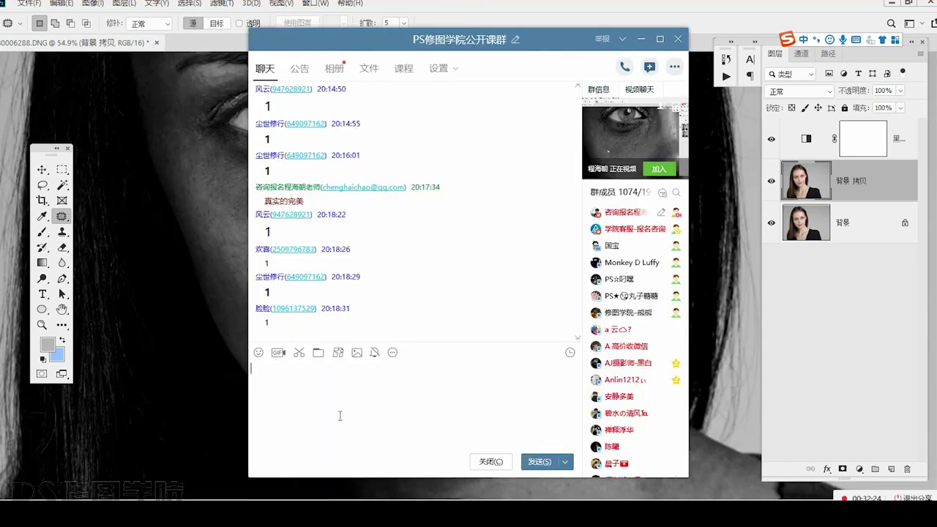
# Patch the dark spot on the right jaw and the mole on the cheek beside the right mouth corner on the background copy.
pyautogui.click(796, 186)
pyautogui.scroll(3, 532, 410)
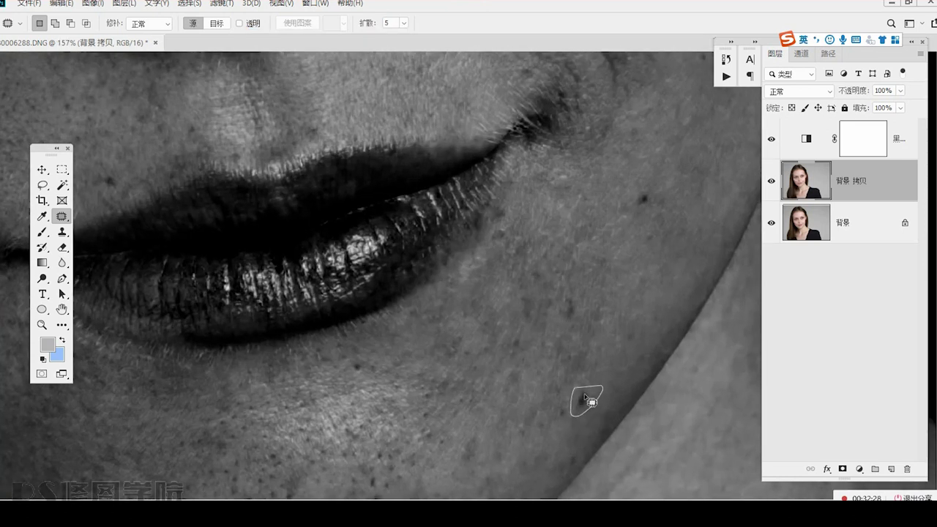
pyautogui.scroll(1, 541, 359)
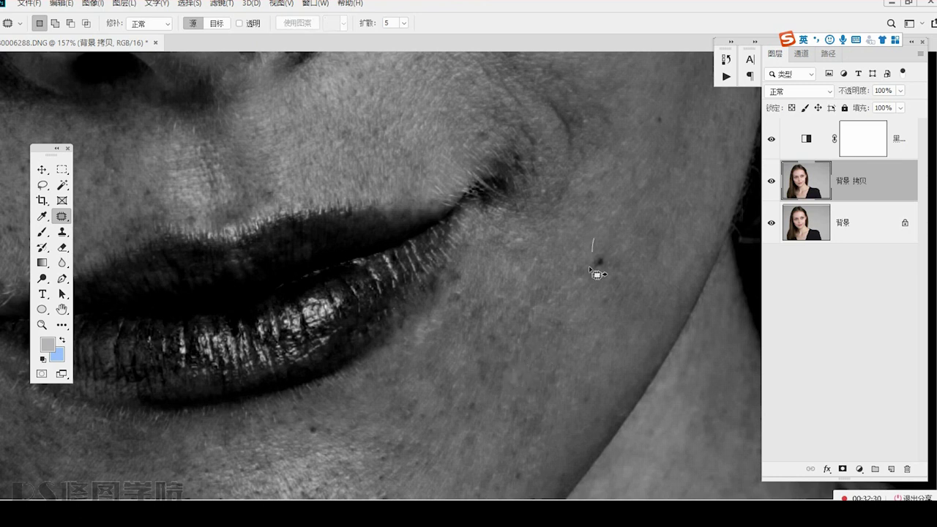
pyautogui.scroll(-2, 523, 360)
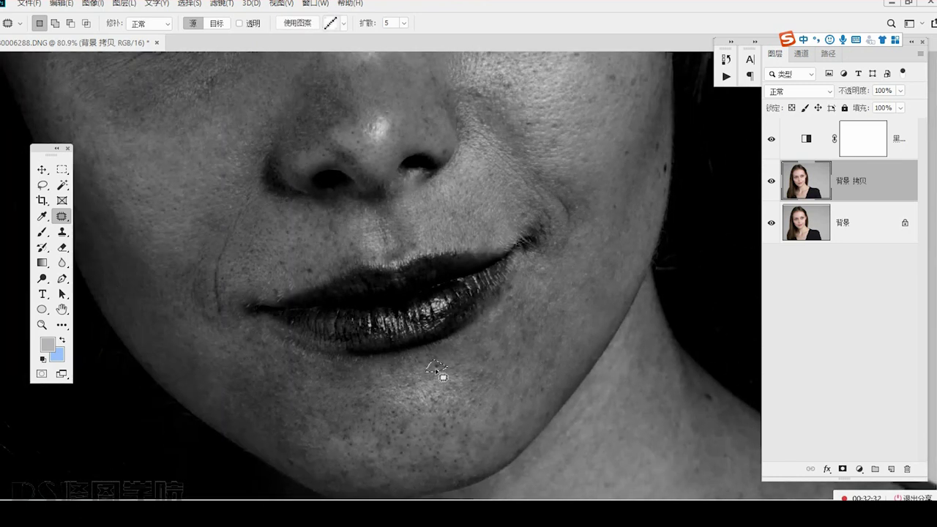
pyautogui.moveTo(605, 299); pyautogui.dragTo(483, 451)
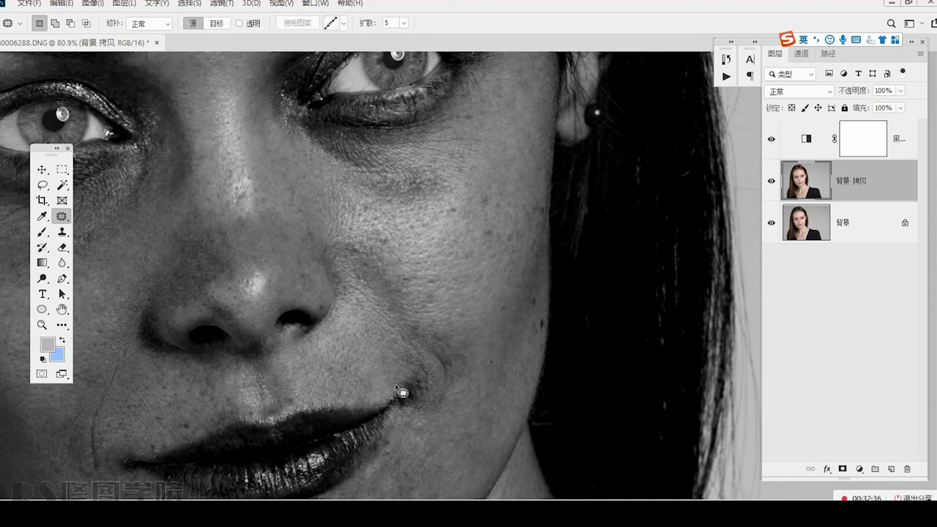
# Patch the dark spots above the left half of the upper lip.
pyautogui.scroll(3, 410, 384)
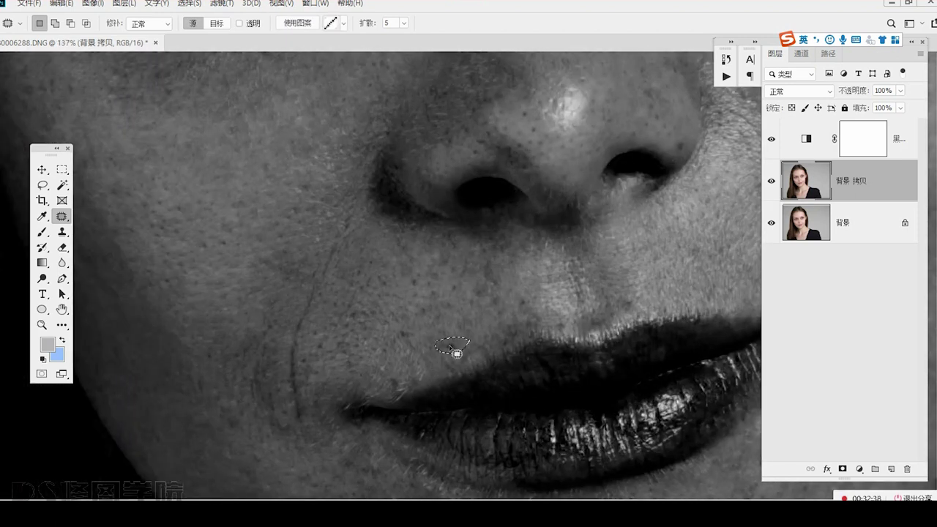
pyautogui.moveTo(434, 330); pyautogui.dragTo(434, 326)
pyautogui.hotkey('ctrl', 'd')
pyautogui.moveTo(387, 365); pyautogui.dragTo(401, 376)
pyautogui.hotkey('ctrl', 'd')
pyautogui.moveTo(463, 365); pyautogui.dragTo(461, 358)
pyautogui.hotkey('ctrl', 'd')
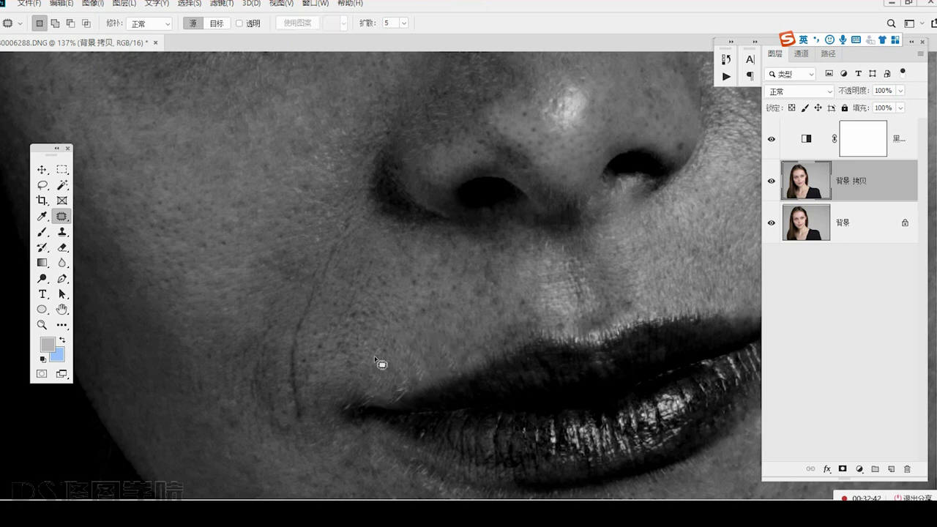
# Patch the enlarged pores and spots on the lower left cheek beside the nostril.
pyautogui.moveTo(401, 337); pyautogui.dragTo(408, 415)
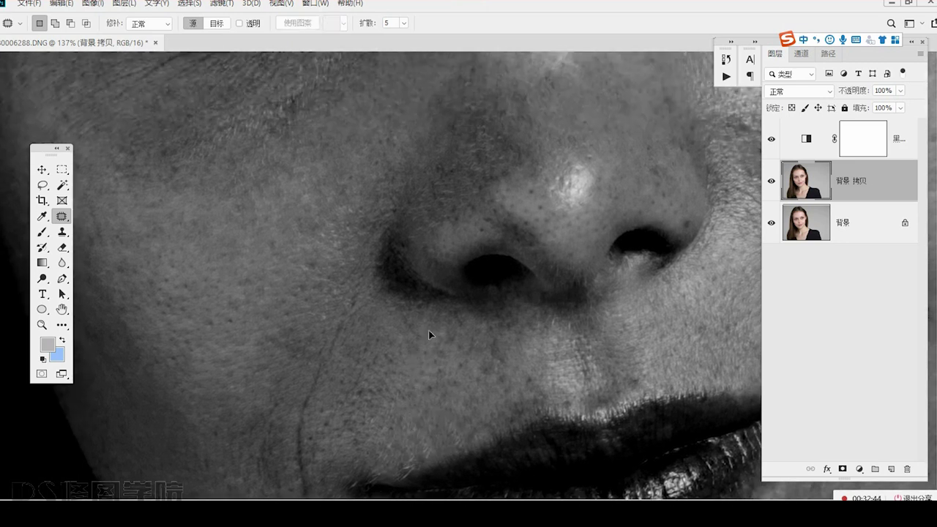
pyautogui.hotkey('ctrl', 'd')
pyautogui.moveTo(291, 345); pyautogui.dragTo(312, 394)
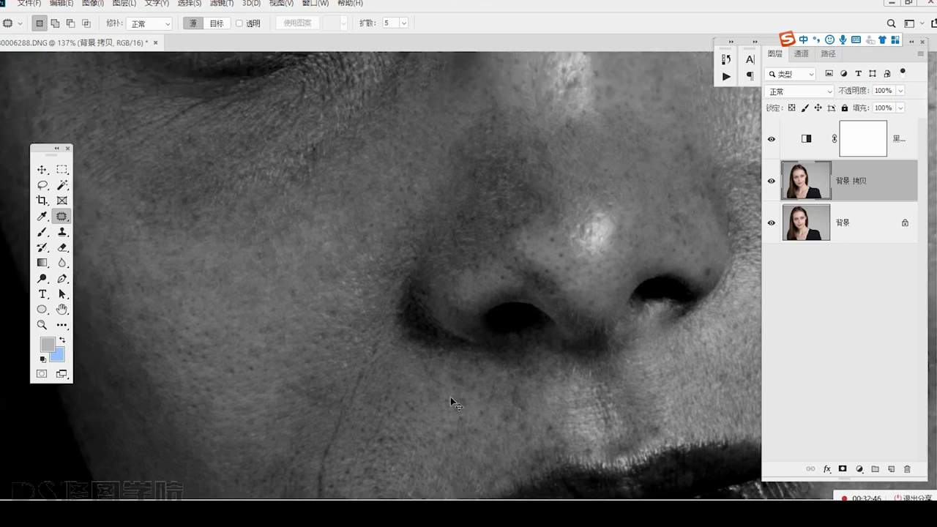
pyautogui.scroll(3, 408, 408)
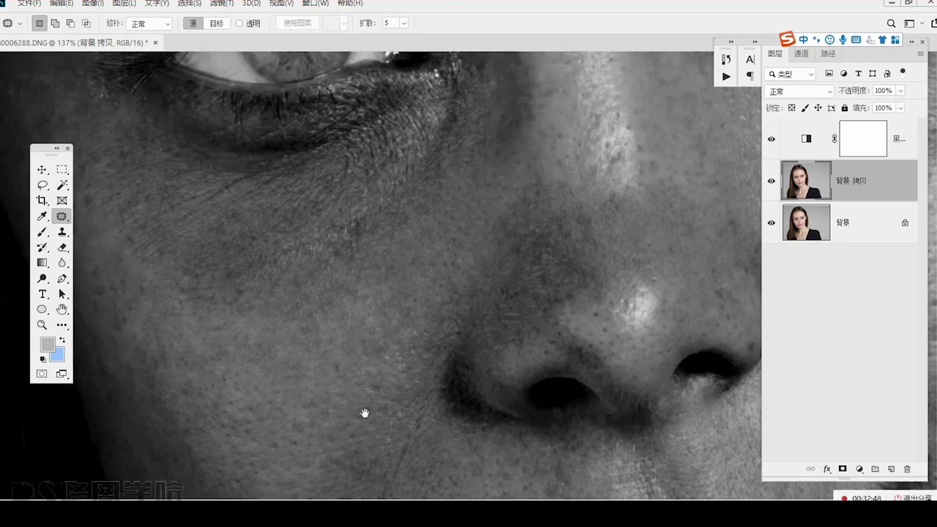
pyautogui.moveTo(375, 396)
pyautogui.mouseDown()
pyautogui.moveTo(371, 378)
pyautogui.moveTo(321, 384)
pyautogui.moveTo(351, 361)
pyautogui.mouseUp()
pyautogui.hotkey('ctrl', 'd')
pyautogui.moveTo(342, 366); pyautogui.dragTo(348, 353)
pyautogui.hotkey('ctrl', 'd')
pyautogui.moveTo(376, 382)
pyautogui.mouseDown()
pyautogui.moveTo(377, 390)
pyautogui.moveTo(379, 361)
pyautogui.moveTo(331, 402)
pyautogui.mouseUp()
pyautogui.hotkey('ctrl', 'd')
# Patch the dark spots on the upper right cheek below the outer corner of the eye.
pyautogui.hotkey('ctrl', 'space')
pyautogui.moveTo(395, 363); pyautogui.dragTo(271, 278)
pyautogui.hotkey('ctrl', 'space')
pyautogui.moveTo(447, 242)
pyautogui.mouseDown()
pyautogui.moveTo(502, 276)
pyautogui.moveTo(495, 390)
pyautogui.mouseUp()
pyautogui.moveTo(377, 291)
pyautogui.mouseDown()
pyautogui.moveTo(382, 245)
pyautogui.moveTo(371, 285)
pyautogui.mouseUp()
pyautogui.hotkey('ctrl', 'd')
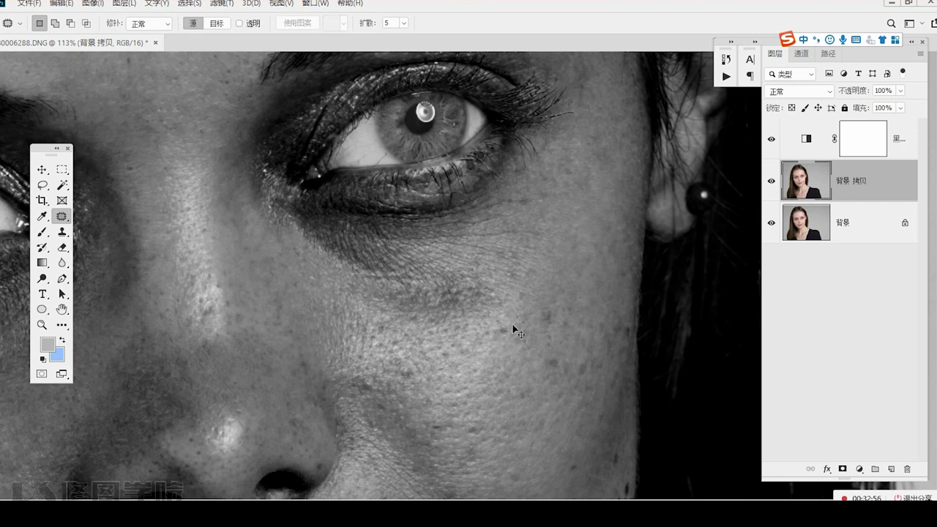
pyautogui.moveTo(572, 302); pyautogui.dragTo(572, 305)
pyautogui.hotkey('ctrl', 'd')
pyautogui.moveTo(543, 371); pyautogui.dragTo(545, 350)
pyautogui.hotkey('ctrl', 'd')
pyautogui.moveTo(555, 364)
pyautogui.mouseDown()
pyautogui.moveTo(554, 344)
pyautogui.moveTo(588, 377)
pyautogui.moveTo(578, 365)
pyautogui.mouseUp()
pyautogui.moveTo(584, 370); pyautogui.dragTo(562, 371)
pyautogui.hotkey('ctrl', 'd')
# Outline the whole nose as one working area and clear the selection again.
pyautogui.moveTo(411, 367); pyautogui.dragTo(466, 329)
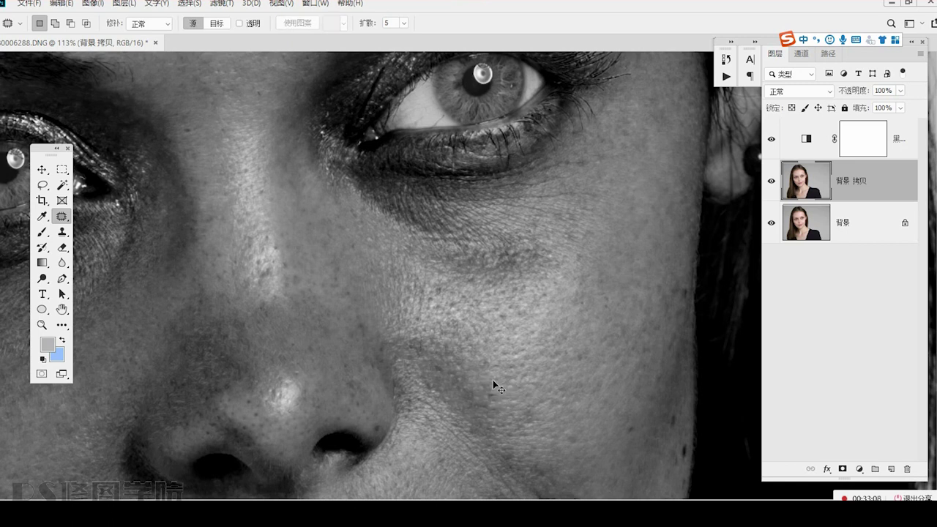
pyautogui.scroll(-3, 476, 383)
pyautogui.scroll(-5, 477, 383)
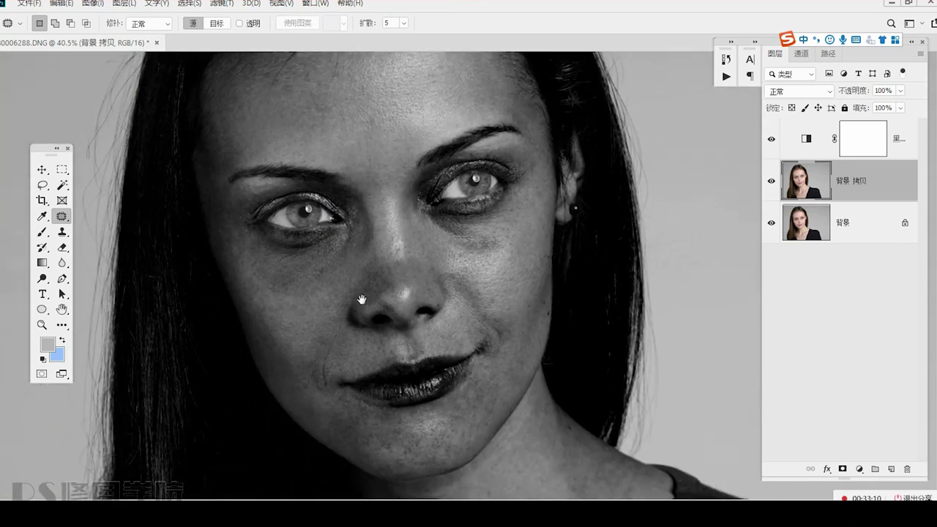
pyautogui.moveTo(378, 195)
pyautogui.mouseDown()
pyautogui.moveTo(443, 309)
pyautogui.moveTo(381, 192)
pyautogui.mouseUp()
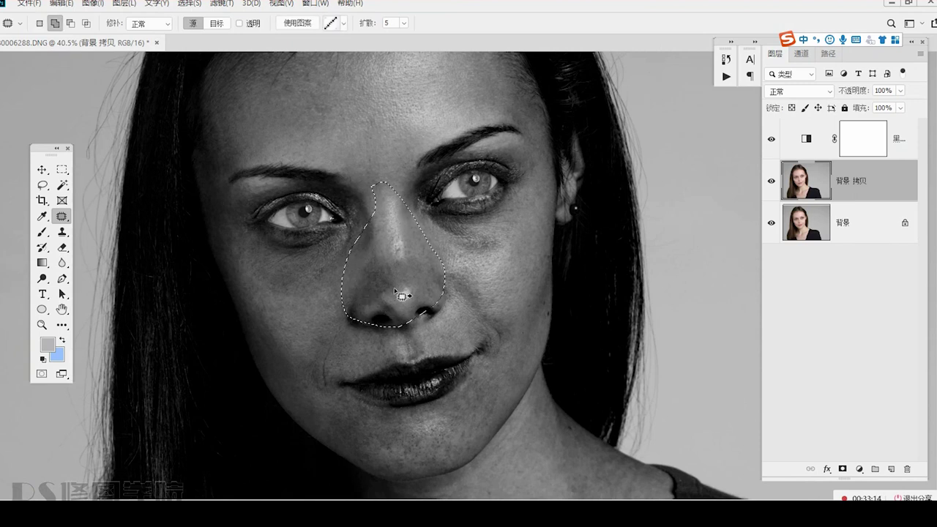
pyautogui.scroll(3, 407, 220)
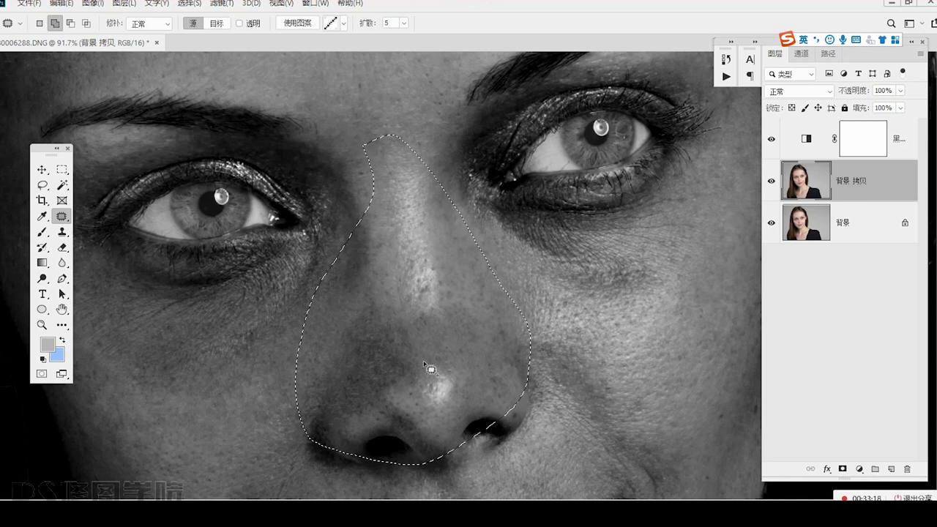
pyautogui.hotkey('ctrl', 'd')
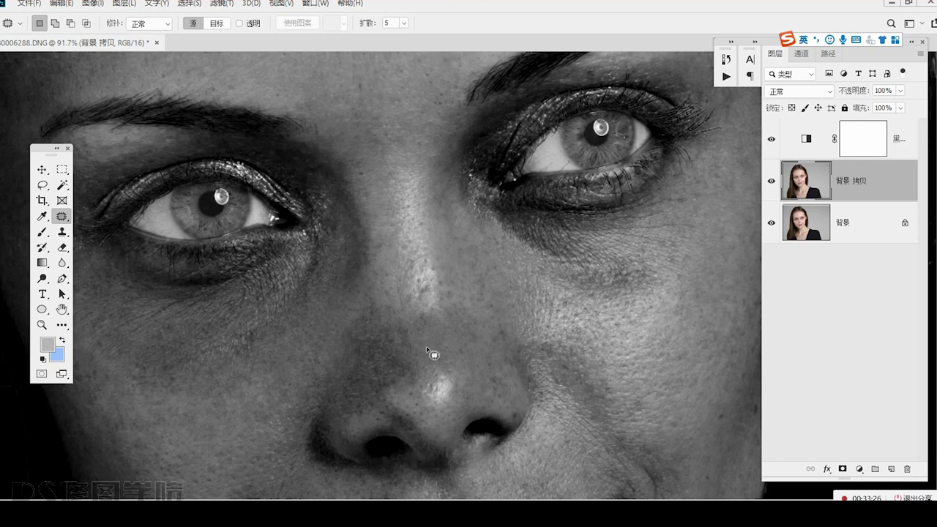
# Patch the spots in the middle of the nose just above its tip.
pyautogui.moveTo(403, 336)
pyautogui.mouseDown()
pyautogui.moveTo(337, 429)
pyautogui.moveTo(451, 351)
pyautogui.mouseUp()
pyautogui.hotkey('ctrl', 'd')
# Patch the small moles and dark marks along the outer edge of the right cheek.
pyautogui.moveTo(422, 278)
pyautogui.mouseDown()
pyautogui.moveTo(381, 339)
pyautogui.moveTo(482, 346)
pyautogui.mouseUp()
pyautogui.scroll(5, 482, 346)
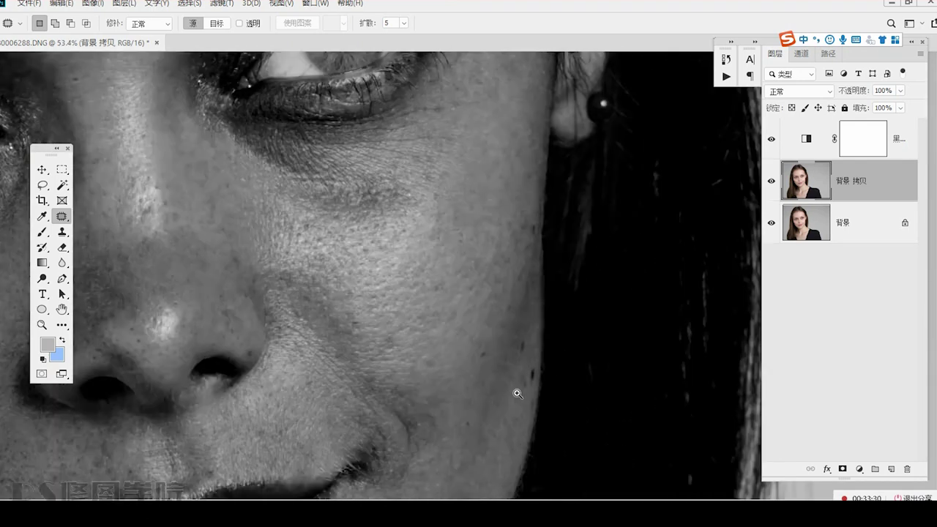
pyautogui.hotkey('ctrl', 'd')
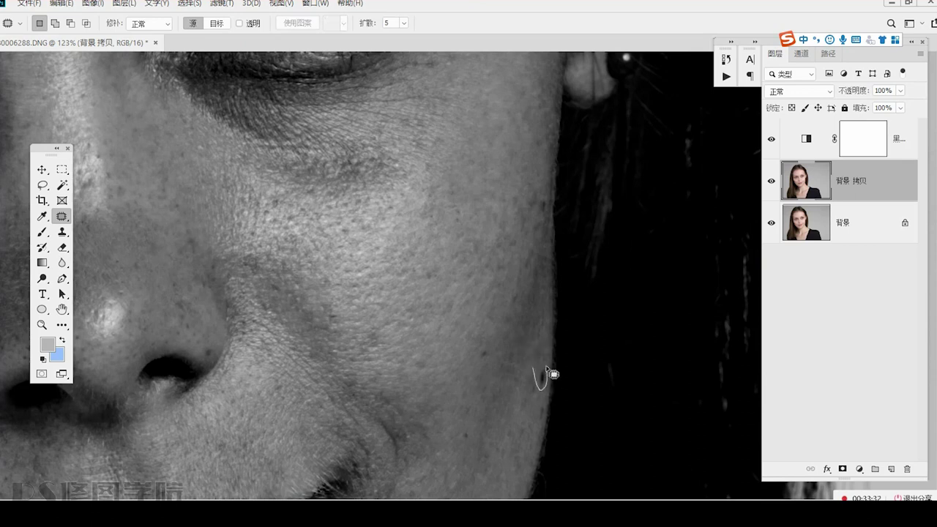
pyautogui.press('shift')
pyautogui.moveTo(516, 237)
pyautogui.mouseDown()
pyautogui.moveTo(540, 356)
pyautogui.moveTo(558, 354)
pyautogui.moveTo(538, 334)
pyautogui.mouseUp()
pyautogui.moveTo(544, 340); pyautogui.dragTo(533, 305)
pyautogui.hotkey('ctrl', 'd')
pyautogui.moveTo(542, 274); pyautogui.dragTo(531, 311)
pyautogui.hotkey('ctrl', 'd')
# Patch the spots on the right temple between the outer corner of the eye and the hairline.
pyautogui.moveTo(533, 258); pyautogui.dragTo(545, 361)
pyautogui.moveTo(543, 330); pyautogui.dragTo(539, 354)
pyautogui.moveTo(445, 303)
pyautogui.mouseDown()
pyautogui.moveTo(453, 318)
pyautogui.moveTo(444, 309)
pyautogui.mouseUp()
pyautogui.moveTo(451, 310)
pyautogui.mouseDown()
pyautogui.moveTo(465, 331)
pyautogui.moveTo(495, 273)
pyautogui.moveTo(509, 277)
pyautogui.moveTo(522, 404)
pyautogui.mouseUp()
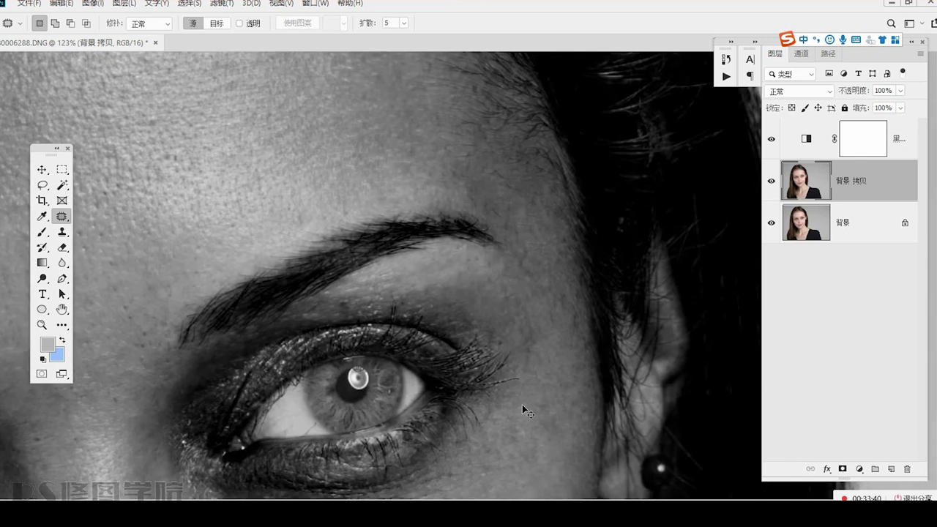
pyautogui.moveTo(525, 341)
pyautogui.mouseDown()
pyautogui.moveTo(537, 327)
pyautogui.moveTo(528, 338)
pyautogui.mouseUp()
pyautogui.hotkey('ctrl', 'd')
pyautogui.moveTo(519, 272); pyautogui.dragTo(545, 395)
pyautogui.moveTo(539, 350)
pyautogui.mouseDown()
pyautogui.moveTo(553, 356)
pyautogui.moveTo(543, 350)
pyautogui.mouseUp()
pyautogui.hotkey('ctrl', 'd')
pyautogui.moveTo(547, 356)
pyautogui.mouseDown()
pyautogui.moveTo(525, 373)
pyautogui.moveTo(495, 342)
pyautogui.mouseUp()
pyautogui.hotkey('ctrl', 'd')
pyautogui.hotkey('ctrl', 'd')
# Patch the uneven marks on the right side of the forehead above the outer end of the eyebrow.
pyautogui.moveTo(497, 345); pyautogui.dragTo(474, 347)
pyautogui.hotkey('ctrl', 'd')
pyautogui.moveTo(458, 289)
pyautogui.mouseDown()
pyautogui.moveTo(491, 331)
pyautogui.moveTo(486, 302)
pyautogui.mouseUp()
pyautogui.hotkey('ctrl', 'd')
pyautogui.moveTo(483, 310)
pyautogui.mouseDown()
pyautogui.moveTo(518, 354)
pyautogui.moveTo(487, 352)
pyautogui.moveTo(519, 339)
pyautogui.moveTo(495, 339)
pyautogui.mouseUp()
pyautogui.hotkey('ctrl', 'd')
pyautogui.hotkey('ctrl', 'd')
# Patch the spot on the skin between the eyebrows.
pyautogui.press('space')
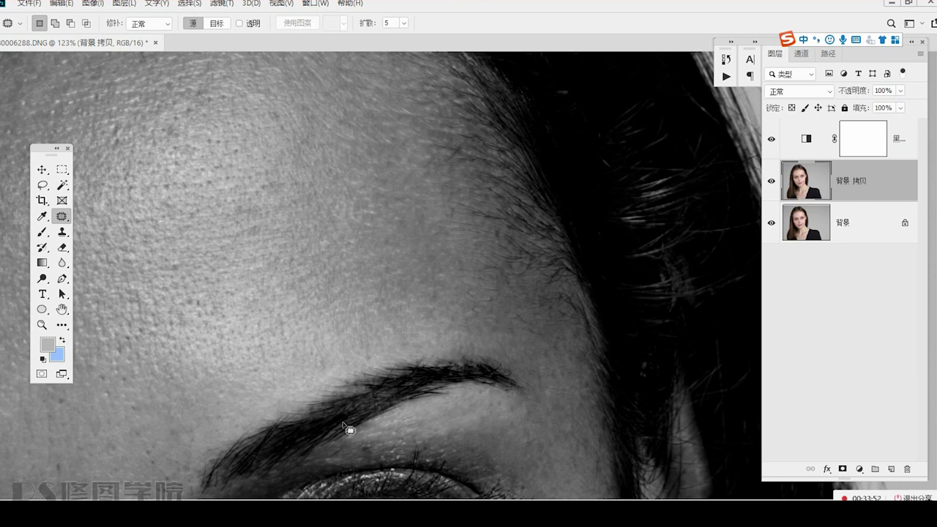
pyautogui.moveTo(351, 431); pyautogui.dragTo(645, 234)
pyautogui.moveTo(364, 304)
pyautogui.mouseDown()
pyautogui.moveTo(407, 304)
pyautogui.moveTo(391, 267)
pyautogui.moveTo(427, 328)
pyautogui.mouseUp()
pyautogui.hotkey('ctrl', 'd')
# Patch the spots on the outer left cheek below the eye.
pyautogui.press('space')
pyautogui.moveTo(371, 368); pyautogui.dragTo(505, 185)
pyautogui.moveTo(506, 441); pyautogui.dragTo(430, 287)
pyautogui.scroll(-5, 413, 268)
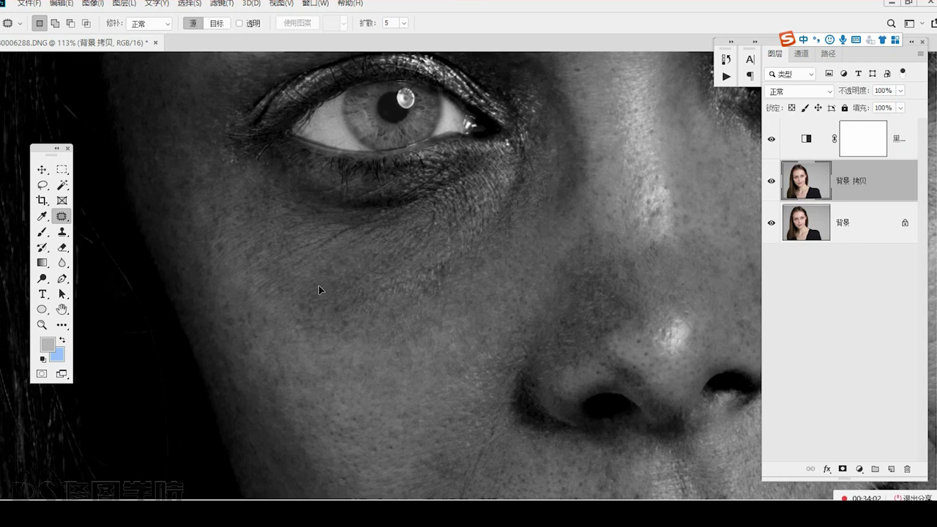
pyautogui.moveTo(247, 322); pyautogui.dragTo(273, 327)
pyautogui.hotkey('ctrl', 'd')
pyautogui.hotkey('ctrl', 'd')
pyautogui.moveTo(352, 302)
pyautogui.mouseDown()
pyautogui.moveTo(352, 332)
pyautogui.moveTo(349, 324)
pyautogui.mouseUp()
pyautogui.hotkey('ctrl', 'd')
# Patch the spots on the inner left cheek between the lower eyelid and the side of the nose.
pyautogui.moveTo(441, 269)
pyautogui.mouseDown()
pyautogui.moveTo(454, 273)
pyautogui.moveTo(448, 298)
pyautogui.mouseUp()
pyautogui.hotkey('ctrl', 'd')
pyautogui.hotkey('ctrl', 'd')
pyautogui.moveTo(441, 373)
pyautogui.mouseDown()
pyautogui.moveTo(428, 338)
pyautogui.moveTo(443, 311)
pyautogui.moveTo(445, 371)
pyautogui.mouseUp()
pyautogui.hotkey('ctrl', 'd')
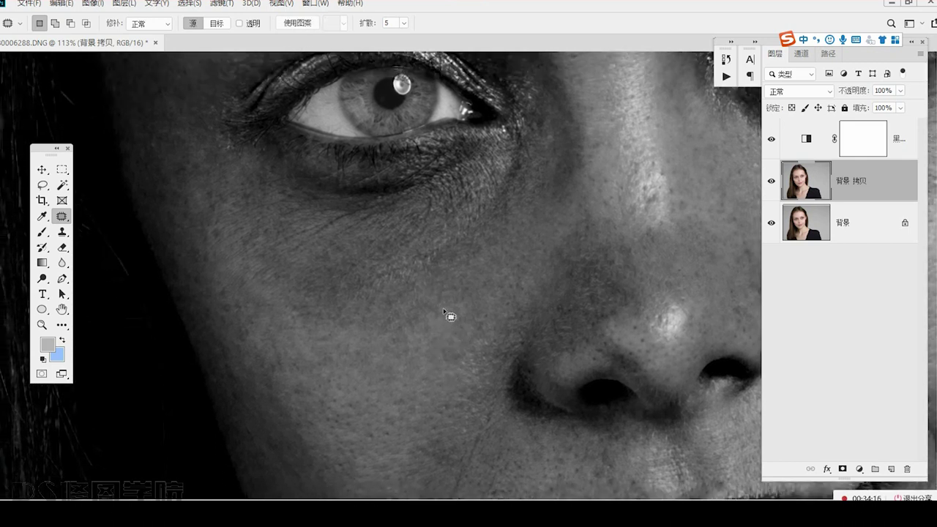
pyautogui.moveTo(506, 233); pyautogui.dragTo(476, 240)
pyautogui.hotkey('ctrl', 'd')
# Patch the dark spots between the left nostril and the upper lip.
pyautogui.moveTo(459, 398); pyautogui.dragTo(352, 322)
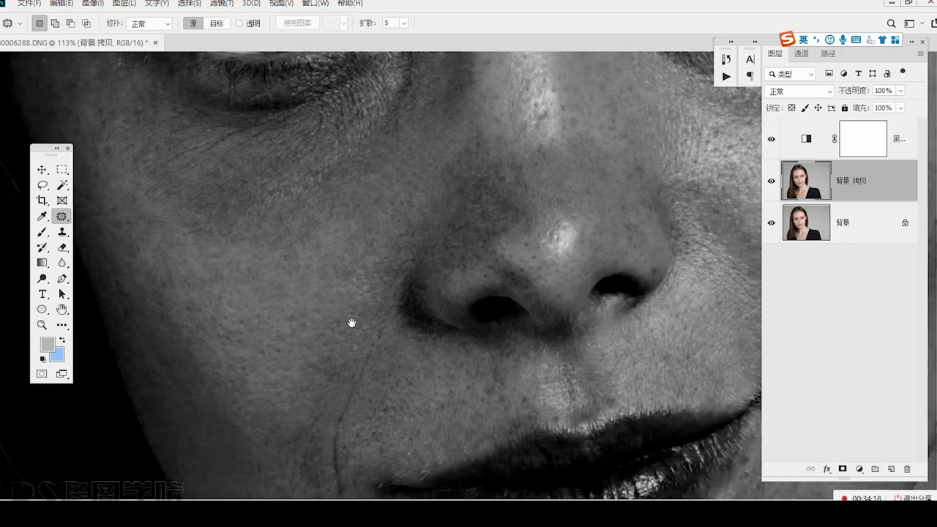
pyautogui.moveTo(344, 382); pyautogui.dragTo(367, 329)
pyautogui.moveTo(518, 325); pyautogui.dragTo(520, 310)
pyautogui.moveTo(526, 321); pyautogui.dragTo(469, 347)
pyautogui.hotkey('ctrl', 'd')
pyautogui.moveTo(506, 321)
pyautogui.mouseDown()
pyautogui.moveTo(531, 342)
pyautogui.moveTo(484, 349)
pyautogui.mouseUp()
pyautogui.hotkey('ctrl', 'd')
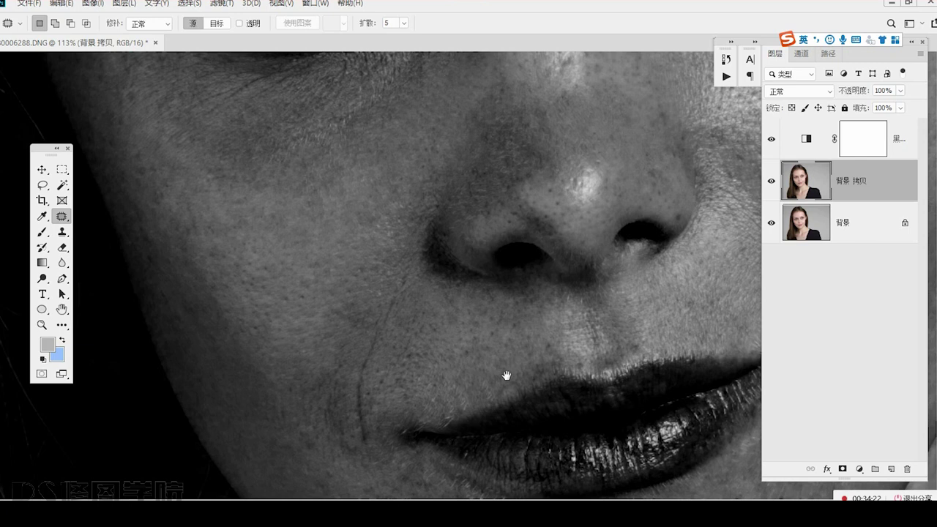
pyautogui.moveTo(533, 379); pyautogui.dragTo(527, 373)
pyautogui.hotkey('ctrl', 'd')
# Patch the thin smile line running from the left nostril down past the corner of the mouth.
pyautogui.moveTo(375, 381); pyautogui.dragTo(401, 400)
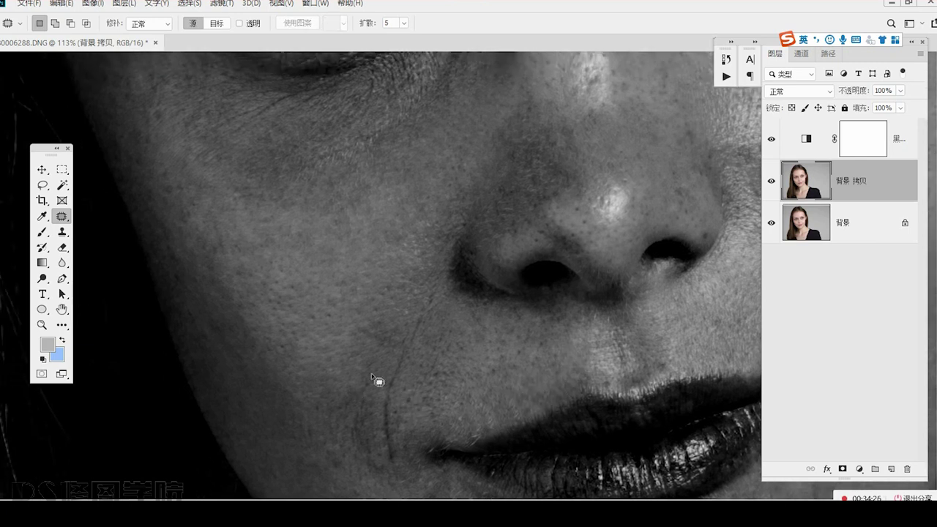
pyautogui.moveTo(356, 336); pyautogui.dragTo(403, 320)
pyautogui.click(402, 306)
pyautogui.hotkey('ctrl', 'd')
pyautogui.moveTo(380, 230)
pyautogui.mouseDown()
pyautogui.moveTo(388, 227)
pyautogui.moveTo(392, 330)
pyautogui.mouseUp()
pyautogui.moveTo(429, 296)
pyautogui.mouseDown()
pyautogui.moveTo(439, 303)
pyautogui.moveTo(436, 295)
pyautogui.moveTo(421, 321)
pyautogui.moveTo(420, 341)
pyautogui.moveTo(426, 306)
pyautogui.mouseUp()
pyautogui.click(397, 342)
pyautogui.hotkey('ctrl', 'd')
pyautogui.hotkey('ctrl', 'd')
pyautogui.moveTo(382, 372)
pyautogui.mouseDown()
pyautogui.moveTo(416, 323)
pyautogui.moveTo(430, 323)
pyautogui.moveTo(415, 353)
pyautogui.moveTo(460, 356)
pyautogui.moveTo(454, 407)
pyautogui.moveTo(445, 396)
pyautogui.mouseUp()
pyautogui.hotkey('ctrl', 'd')
pyautogui.moveTo(432, 399); pyautogui.dragTo(446, 370)
pyautogui.hotkey('ctrl', 'd')
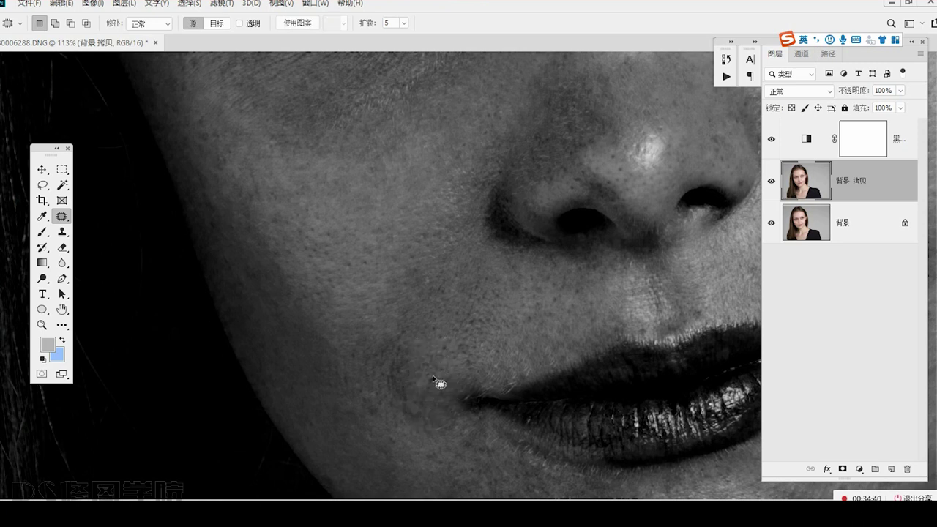
# Patch the dark marks on the skin beside the left corner of the mouth.
pyautogui.moveTo(399, 416)
pyautogui.mouseDown()
pyautogui.moveTo(427, 388)
pyautogui.moveTo(417, 435)
pyautogui.moveTo(420, 415)
pyautogui.moveTo(428, 438)
pyautogui.mouseUp()
pyautogui.hotkey('ctrl', 'd')
pyautogui.moveTo(370, 402)
pyautogui.mouseDown()
pyautogui.moveTo(383, 420)
pyautogui.moveTo(376, 405)
pyautogui.mouseUp()
pyautogui.moveTo(376, 410); pyautogui.dragTo(361, 398)
pyautogui.hotkey('ctrl', 'd')
pyautogui.moveTo(388, 343)
pyautogui.mouseDown()
pyautogui.moveTo(353, 345)
pyautogui.moveTo(371, 328)
pyautogui.moveTo(359, 313)
pyautogui.mouseUp()
pyautogui.hotkey('ctrl', 'd')
pyautogui.hotkey('ctrl', 'd')
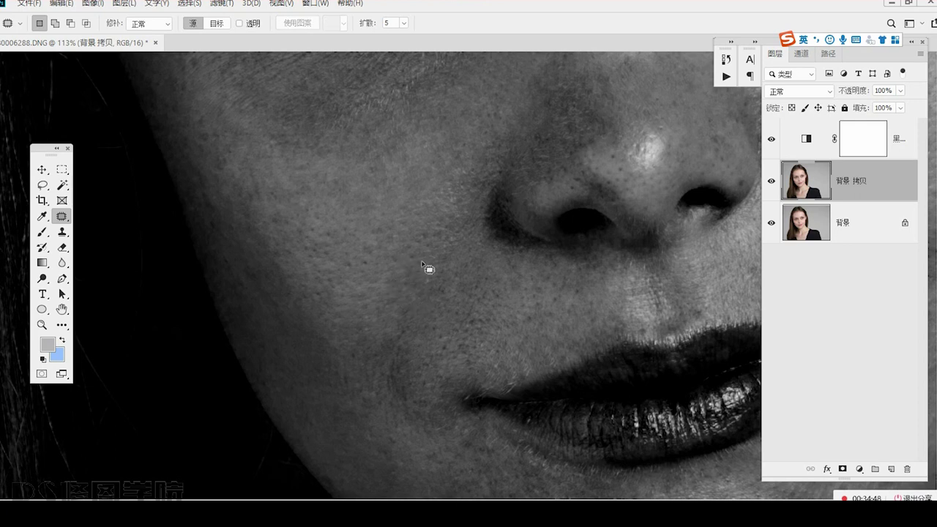
# Patch the uneven spots on the lower left cheek between the smile line and the jaw.
pyautogui.scroll(-1, 433, 326)
pyautogui.moveTo(389, 347); pyautogui.dragTo(367, 347)
pyautogui.moveTo(377, 355); pyautogui.dragTo(374, 365)
pyautogui.hotkey('ctrl', 'd')
pyautogui.moveTo(371, 293); pyautogui.dragTo(373, 294)
pyautogui.moveTo(374, 297); pyautogui.dragTo(372, 276)
pyautogui.hotkey('ctrl', 'd')
# Patch the dark spots along the lower left jawline beside the chin.
pyautogui.moveTo(455, 389); pyautogui.dragTo(224, 337)
pyautogui.moveTo(422, 347); pyautogui.dragTo(418, 414)
pyautogui.scroll(5, 418, 414)
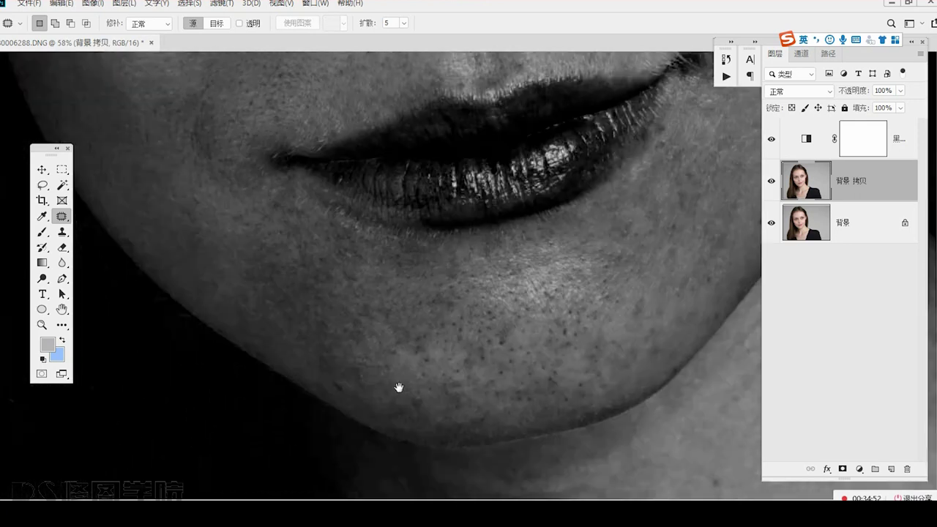
pyautogui.moveTo(455, 370); pyautogui.dragTo(432, 345)
pyautogui.moveTo(441, 358); pyautogui.dragTo(451, 372)
pyautogui.hotkey('ctrl', 'd')
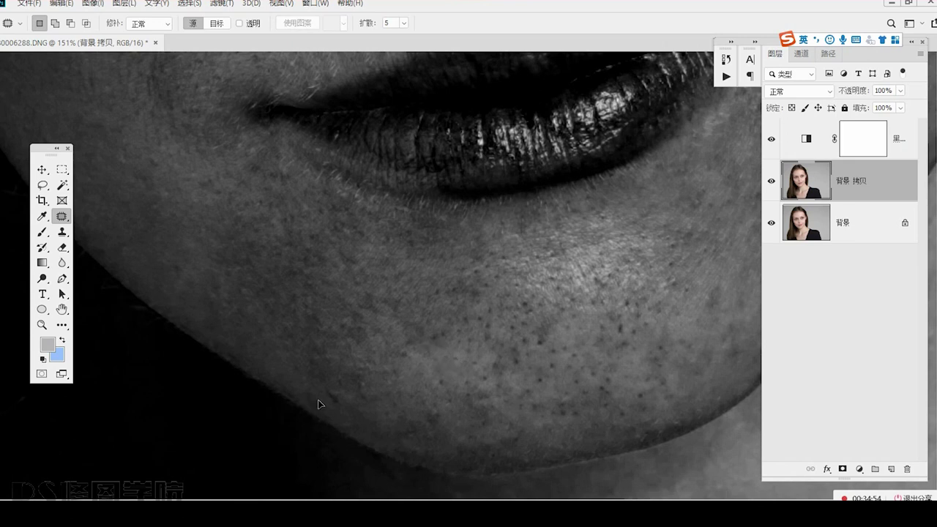
pyautogui.moveTo(328, 386); pyautogui.dragTo(352, 408)
# Patch the blemish on the right cheek outside the smile line, level with the nose tip.
pyautogui.scroll(-6, 417, 382)
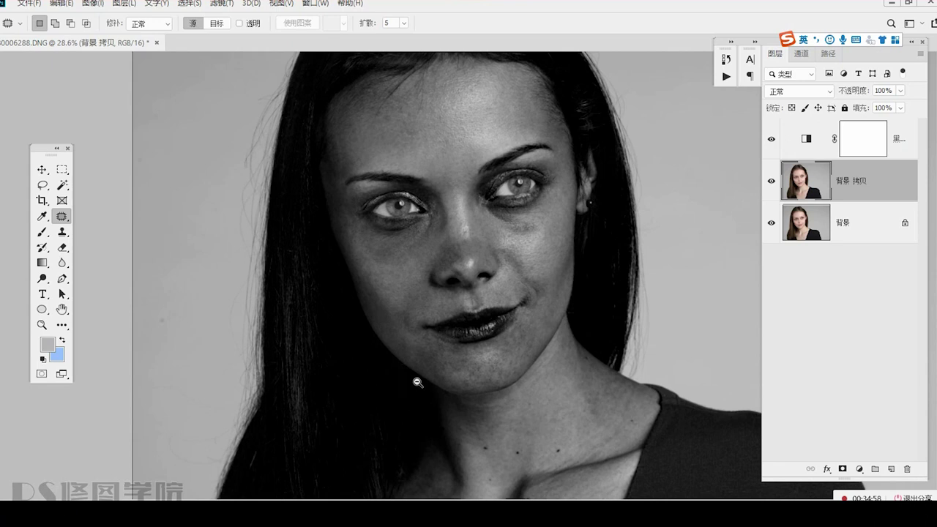
pyautogui.scroll(5, 534, 333)
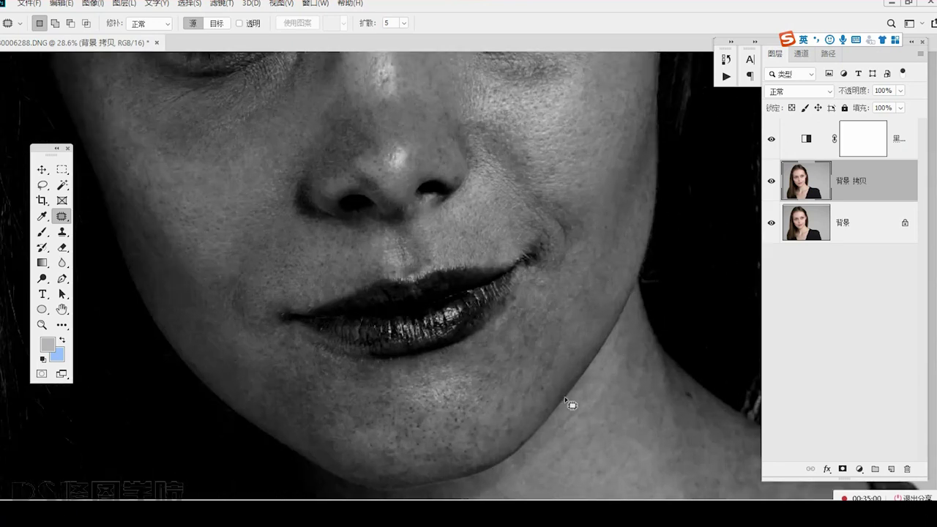
pyautogui.moveTo(486, 306)
pyautogui.mouseDown()
pyautogui.moveTo(484, 315)
pyautogui.moveTo(500, 298)
pyautogui.moveTo(506, 304)
pyautogui.moveTo(509, 278)
pyautogui.mouseUp()
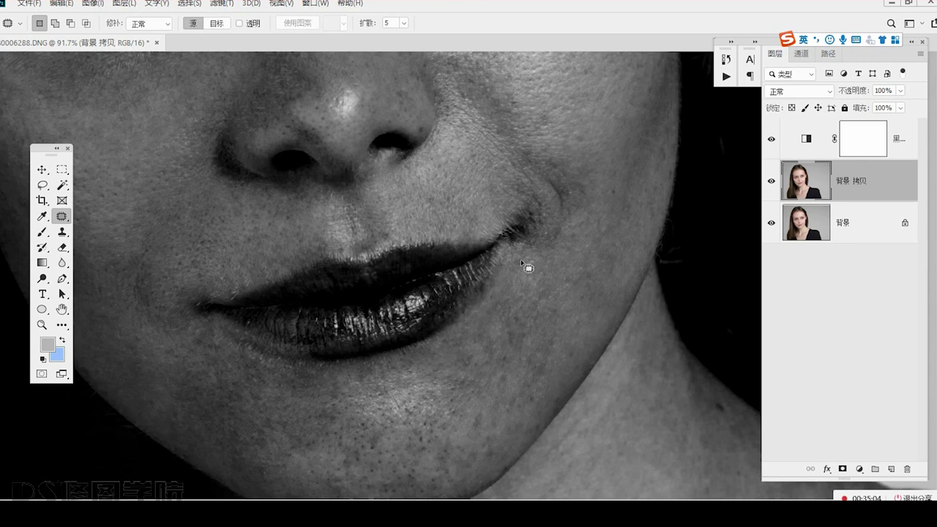
pyautogui.scroll(4, 546, 282)
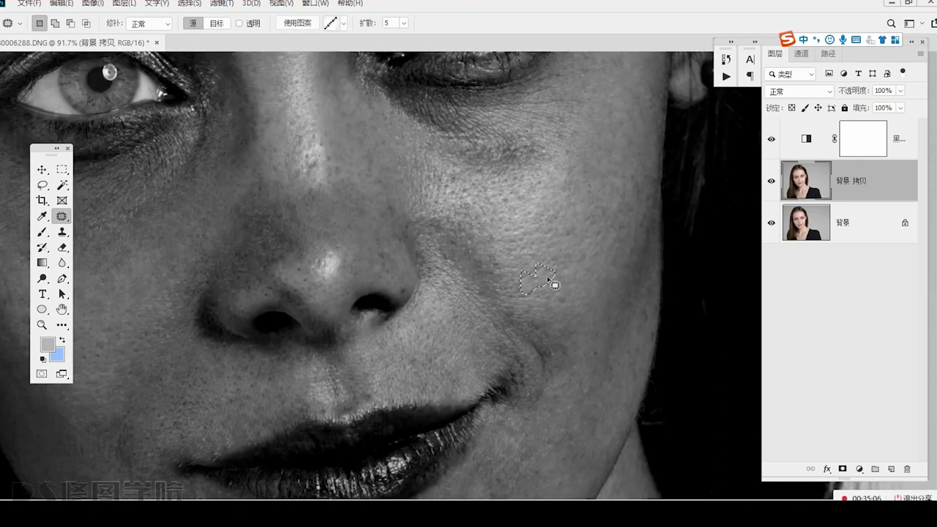
pyautogui.moveTo(550, 297); pyautogui.dragTo(566, 300)
pyautogui.hotkey('ctrl', 'd')
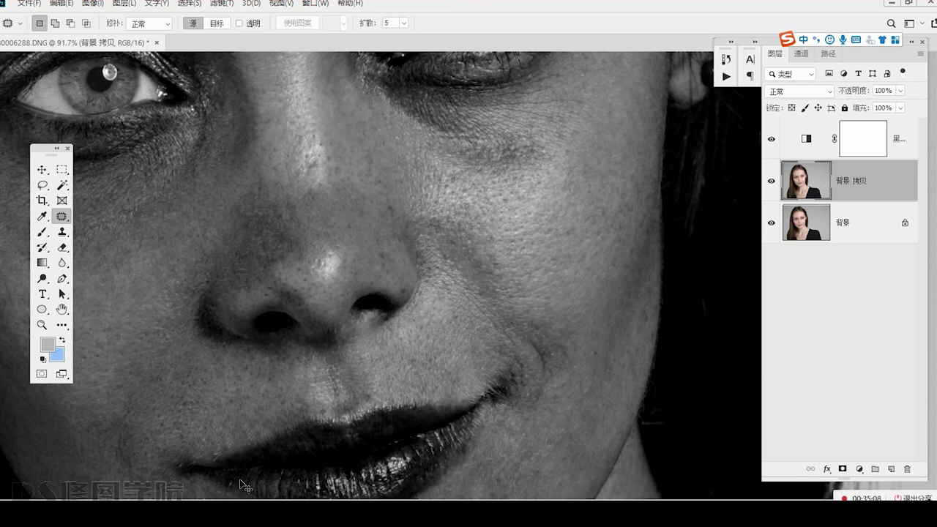
# Patch the dark spots low on the chin, just right of its centre.
pyautogui.scroll(3, 565, 297)
pyautogui.moveTo(520, 404); pyautogui.dragTo(454, 319)
pyautogui.scroll(2, 458, 332)
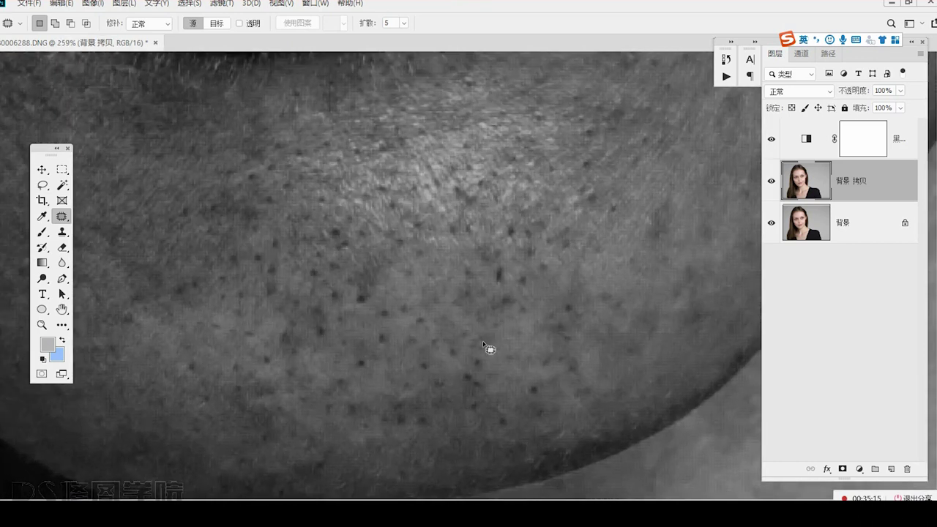
pyautogui.moveTo(500, 422); pyautogui.dragTo(500, 417)
pyautogui.moveTo(502, 420); pyautogui.dragTo(515, 415)
pyautogui.hotkey('ctrl', 'd')
pyautogui.moveTo(524, 383)
pyautogui.mouseDown()
pyautogui.moveTo(534, 398)
pyautogui.moveTo(527, 383)
pyautogui.mouseUp()
pyautogui.moveTo(534, 391); pyautogui.dragTo(522, 391)
pyautogui.hotkey('ctrl', 'd')
# Patch the dark spots at the centre and left of centre on the lower chin.
pyautogui.moveTo(469, 369); pyautogui.dragTo(471, 371)
pyautogui.hotkey('ctrl', 'd')
pyautogui.moveTo(359, 374); pyautogui.dragTo(359, 356)
pyautogui.moveTo(361, 364); pyautogui.dragTo(341, 361)
pyautogui.hotkey('ctrl', 'd')
pyautogui.moveTo(351, 310)
pyautogui.mouseDown()
pyautogui.moveTo(408, 359)
pyautogui.moveTo(421, 343)
pyautogui.moveTo(402, 359)
pyautogui.mouseUp()
pyautogui.hotkey('ctrl', 'd')
# Patch the cluster of dark pores in the middle of the chin.
pyautogui.moveTo(393, 296); pyautogui.dragTo(388, 277)
pyautogui.moveTo(396, 286); pyautogui.dragTo(397, 275)
pyautogui.hotkey('ctrl', 'd')
pyautogui.moveTo(384, 308); pyautogui.dragTo(387, 310)
pyautogui.moveTo(393, 318)
pyautogui.mouseDown()
pyautogui.moveTo(372, 341)
pyautogui.moveTo(365, 315)
pyautogui.mouseUp()
pyautogui.hotkey('ctrl', 'd')
pyautogui.moveTo(374, 326)
pyautogui.mouseDown()
pyautogui.moveTo(363, 350)
pyautogui.moveTo(384, 351)
pyautogui.moveTo(388, 337)
pyautogui.mouseUp()
pyautogui.hotkey('ctrl', 'd')
# Patch the remaining dark pores below the middle of the chin.
pyautogui.moveTo(393, 345); pyautogui.dragTo(380, 386)
pyautogui.hotkey('ctrl', 'd')
pyautogui.hotkey('ctrl', 'd')
pyautogui.moveTo(436, 356); pyautogui.dragTo(436, 359)
pyautogui.moveTo(441, 362)
pyautogui.mouseDown()
pyautogui.moveTo(448, 357)
pyautogui.moveTo(442, 396)
pyautogui.moveTo(436, 380)
pyautogui.mouseUp()
pyautogui.hotkey('ctrl', 'd')
pyautogui.moveTo(439, 387); pyautogui.dragTo(441, 383)
pyautogui.hotkey('ctrl', 'd')
pyautogui.moveTo(370, 344); pyautogui.dragTo(374, 357)
pyautogui.moveTo(428, 397); pyautogui.dragTo(419, 327)
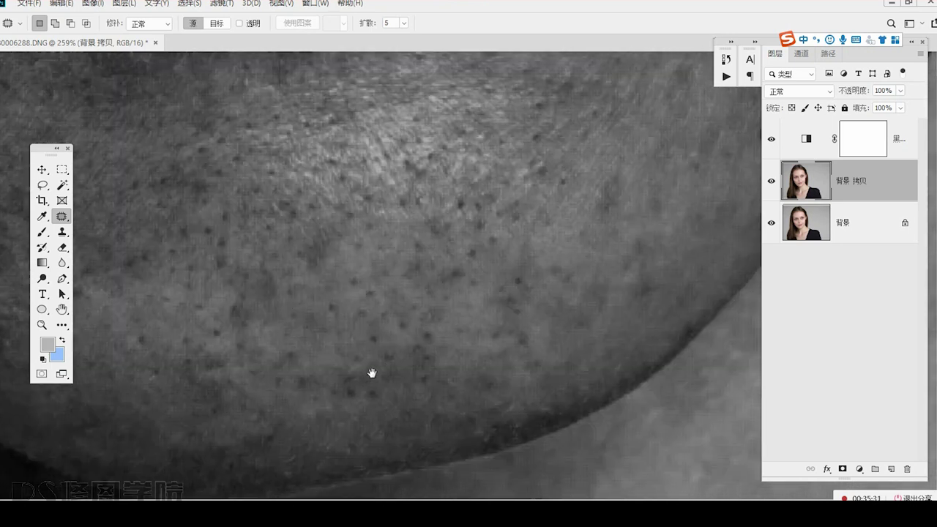
# Patch the dark spots on the right side of the chin.
pyautogui.scroll(2, 520, 333)
pyautogui.hotkey('ctrl', 'd')
pyautogui.moveTo(516, 366); pyautogui.dragTo(522, 368)
pyautogui.moveTo(524, 378); pyautogui.dragTo(535, 380)
pyautogui.hotkey('ctrl', 'd')
pyautogui.moveTo(467, 274); pyautogui.dragTo(464, 274)
pyautogui.moveTo(472, 282)
pyautogui.mouseDown()
pyautogui.moveTo(484, 273)
pyautogui.moveTo(489, 301)
pyautogui.mouseUp()
pyautogui.hotkey('ctrl', 'd')
pyautogui.moveTo(489, 301); pyautogui.dragTo(511, 334)
pyautogui.hotkey('ctrl', 'd')
# Patch the small dark pores just right of the chin's centre.
pyautogui.moveTo(474, 281); pyautogui.dragTo(498, 282)
pyautogui.moveTo(493, 289); pyautogui.dragTo(503, 296)
pyautogui.hotkey('ctrl', 'd')
pyautogui.moveTo(470, 329); pyautogui.dragTo(479, 326)
pyautogui.hotkey('ctrl', 'd')
pyautogui.moveTo(477, 333)
pyautogui.mouseDown()
pyautogui.moveTo(472, 344)
pyautogui.moveTo(483, 353)
pyautogui.moveTo(455, 342)
pyautogui.mouseUp()
pyautogui.moveTo(462, 350); pyautogui.dragTo(481, 328)
pyautogui.hotkey('ctrl', 'd')
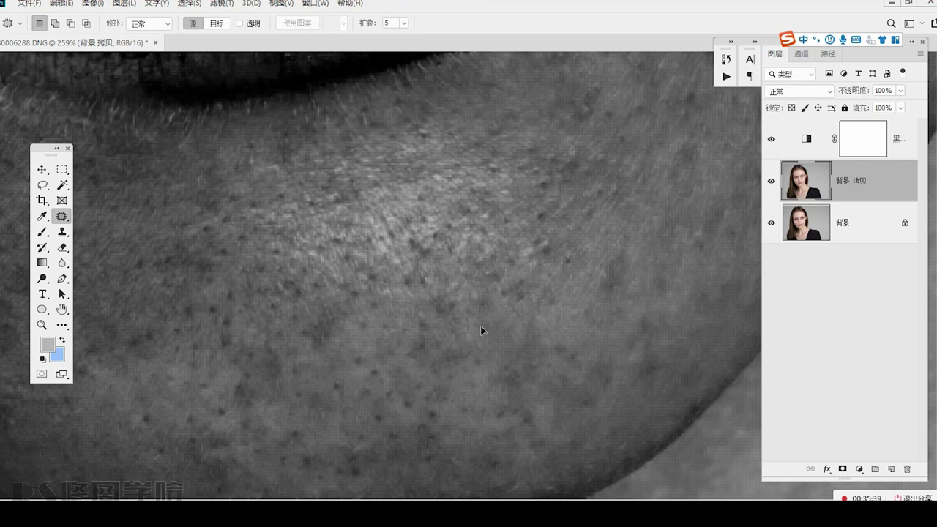
# Patch the dark pores around the bright highlight on the upper chin.
pyautogui.scroll(3, 480, 331)
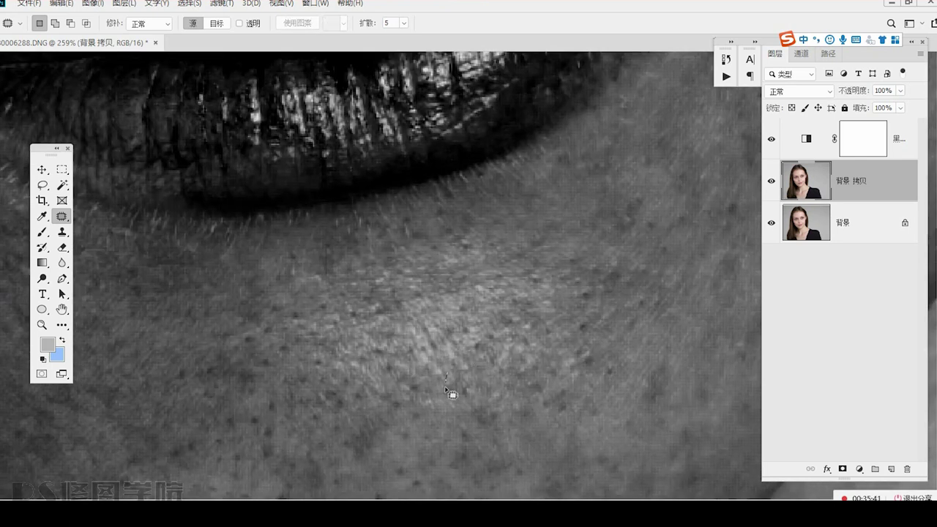
pyautogui.moveTo(642, 397)
pyautogui.mouseDown()
pyautogui.moveTo(401, 366)
pyautogui.moveTo(441, 330)
pyautogui.mouseUp()
pyautogui.hotkey('ctrl', 'd')
pyautogui.moveTo(432, 348)
pyautogui.mouseDown()
pyautogui.moveTo(433, 294)
pyautogui.moveTo(462, 299)
pyautogui.moveTo(479, 375)
pyautogui.mouseUp()
pyautogui.moveTo(504, 305); pyautogui.dragTo(501, 323)
pyautogui.hotkey('ctrl', 'd')
pyautogui.moveTo(511, 251)
pyautogui.mouseDown()
pyautogui.moveTo(531, 278)
pyautogui.moveTo(522, 254)
pyautogui.mouseUp()
pyautogui.moveTo(524, 265); pyautogui.dragTo(564, 288)
pyautogui.hotkey('ctrl', 'd')
# Patch the dark spots on the skin beside the right-hand corner of the mouth.
pyautogui.moveTo(545, 170)
pyautogui.mouseDown()
pyautogui.moveTo(516, 409)
pyautogui.moveTo(493, 437)
pyautogui.moveTo(533, 398)
pyautogui.moveTo(550, 414)
pyautogui.moveTo(579, 388)
pyautogui.mouseUp()
pyautogui.hotkey('ctrl', 'z')
pyautogui.hotkey('ctrl', 'd')
pyautogui.hotkey('ctrl', 'd')
pyautogui.moveTo(627, 329)
pyautogui.mouseDown()
pyautogui.moveTo(646, 338)
pyautogui.moveTo(662, 316)
pyautogui.mouseUp()
pyautogui.hotkey('ctrl', 'd')
pyautogui.moveTo(615, 412)
pyautogui.mouseDown()
pyautogui.moveTo(616, 435)
pyautogui.moveTo(637, 428)
pyautogui.mouseUp()
pyautogui.moveTo(629, 426); pyautogui.dragTo(660, 396)
pyautogui.hotkey('ctrl', 'd')
pyautogui.moveTo(698, 280); pyautogui.dragTo(723, 295)
pyautogui.hotkey('ctrl', 'd')
# Patch the dark spots between the right-hand nostril and the upper lip.
pyautogui.scroll(-4, 515, 391)
pyautogui.moveTo(473, 238); pyautogui.dragTo(473, 308)
pyautogui.moveTo(405, 297); pyautogui.dragTo(546, 443)
pyautogui.scroll(2, 462, 348)
pyautogui.moveTo(426, 334); pyautogui.dragTo(433, 325)
pyautogui.moveTo(431, 329); pyautogui.dragTo(425, 306)
pyautogui.hotkey('ctrl', 'd')
pyautogui.moveTo(416, 351); pyautogui.dragTo(427, 347)
pyautogui.moveTo(424, 348); pyautogui.dragTo(471, 342)
pyautogui.hotkey('ctrl', 'd')
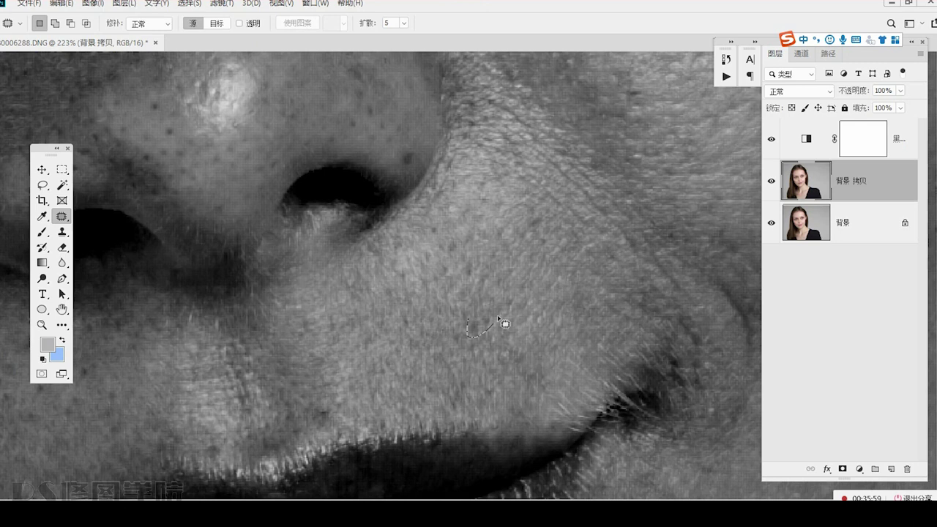
# Patch the dark pores on the right side of the nose above the nostril.
pyautogui.scroll(3, 515, 349)
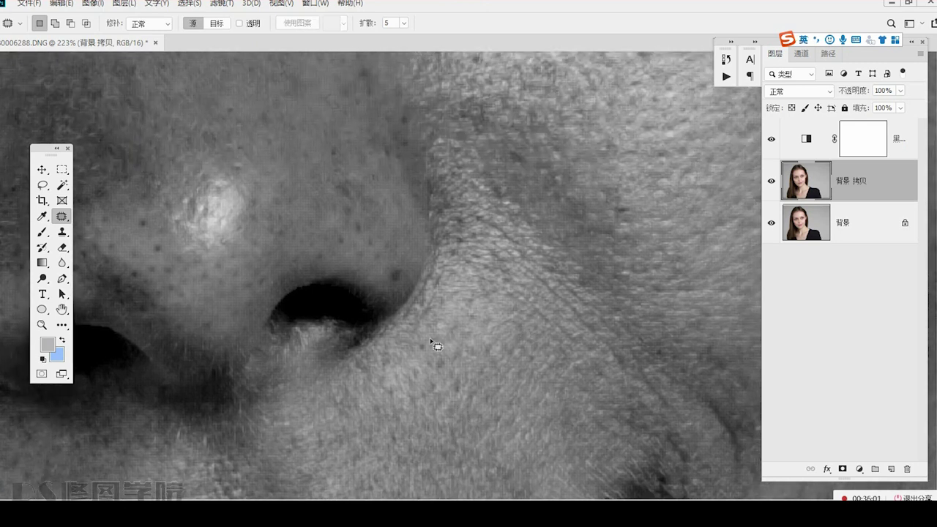
pyautogui.scroll(3, 483, 359)
pyautogui.hscroll(-1, 483, 359)
pyautogui.scroll(2, 359, 328)
pyautogui.hscroll(-1, 359, 328)
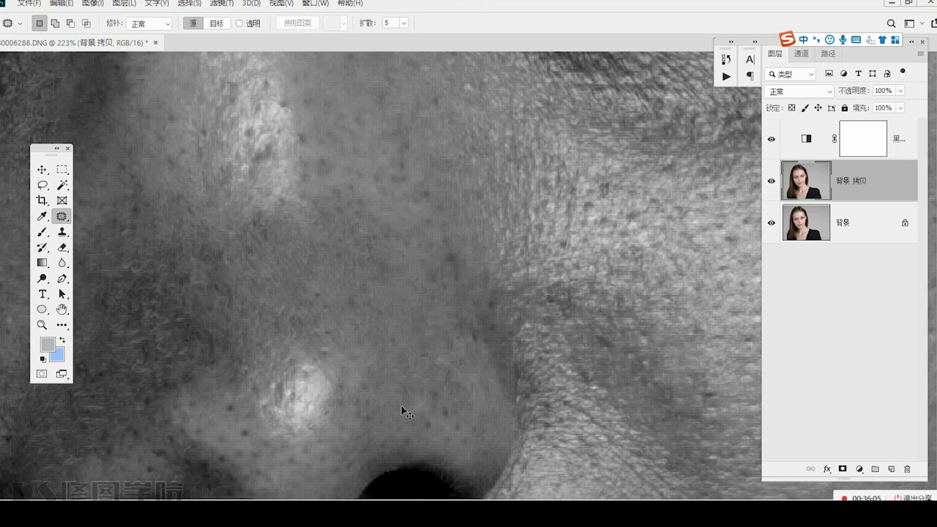
pyautogui.moveTo(434, 395); pyautogui.dragTo(407, 386)
pyautogui.moveTo(416, 400)
pyautogui.mouseDown()
pyautogui.moveTo(427, 432)
pyautogui.moveTo(448, 407)
pyautogui.mouseUp()
pyautogui.moveTo(451, 413); pyautogui.dragTo(460, 419)
pyautogui.moveTo(427, 389)
pyautogui.mouseDown()
pyautogui.moveTo(446, 407)
pyautogui.moveTo(435, 394)
pyautogui.mouseUp()
pyautogui.moveTo(437, 402)
pyautogui.mouseDown()
pyautogui.moveTo(449, 438)
pyautogui.moveTo(428, 443)
pyautogui.mouseUp()
pyautogui.hotkey('ctrl', 'd')
# Patch the pores on the nose tip, left of the bright highlight.
pyautogui.moveTo(240, 442)
pyautogui.mouseDown()
pyautogui.moveTo(437, 400)
pyautogui.moveTo(425, 370)
pyautogui.mouseUp()
pyautogui.moveTo(423, 375)
pyautogui.mouseDown()
pyautogui.moveTo(437, 408)
pyautogui.moveTo(442, 391)
pyautogui.mouseUp()
pyautogui.hotkey('ctrl', 'd')
pyautogui.hotkey('ctrl', 'd')
pyautogui.moveTo(441, 400)
pyautogui.mouseDown()
pyautogui.moveTo(458, 419)
pyautogui.moveTo(454, 399)
pyautogui.mouseUp()
pyautogui.hotkey('ctrl', 'd')
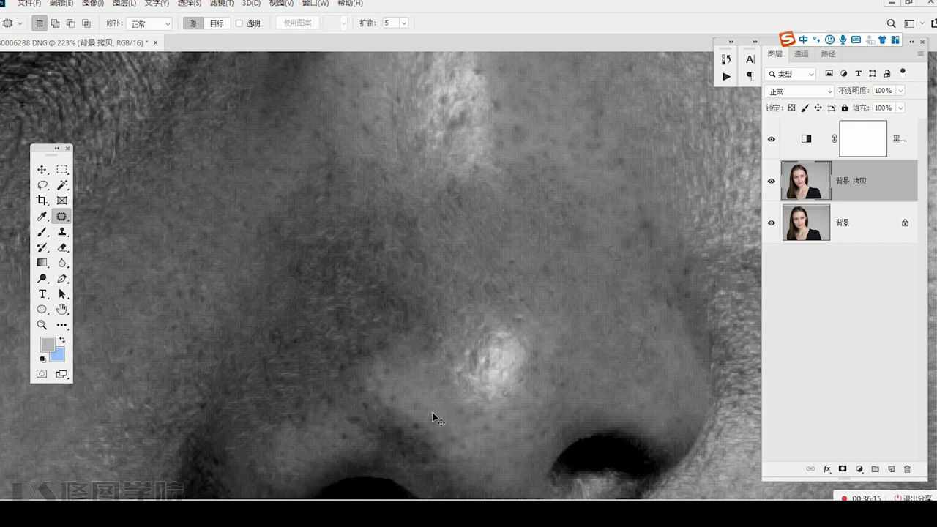
# Patch the dark spots around the left-hand wing of the nose.
pyautogui.moveTo(369, 425)
pyautogui.mouseDown()
pyautogui.moveTo(348, 437)
pyautogui.moveTo(358, 422)
pyautogui.mouseUp()
pyautogui.hotkey('ctrl', 'd')
pyautogui.moveTo(363, 404); pyautogui.dragTo(404, 432)
pyautogui.hotkey('ctrl', 'd')
pyautogui.moveTo(435, 391); pyautogui.dragTo(409, 410)
pyautogui.hotkey('ctrl', 'd')
pyautogui.moveTo(355, 359)
pyautogui.mouseDown()
pyautogui.moveTo(404, 368)
pyautogui.moveTo(360, 359)
pyautogui.mouseUp()
pyautogui.moveTo(373, 366); pyautogui.dragTo(396, 348)
pyautogui.hotkey('ctrl', 'd')
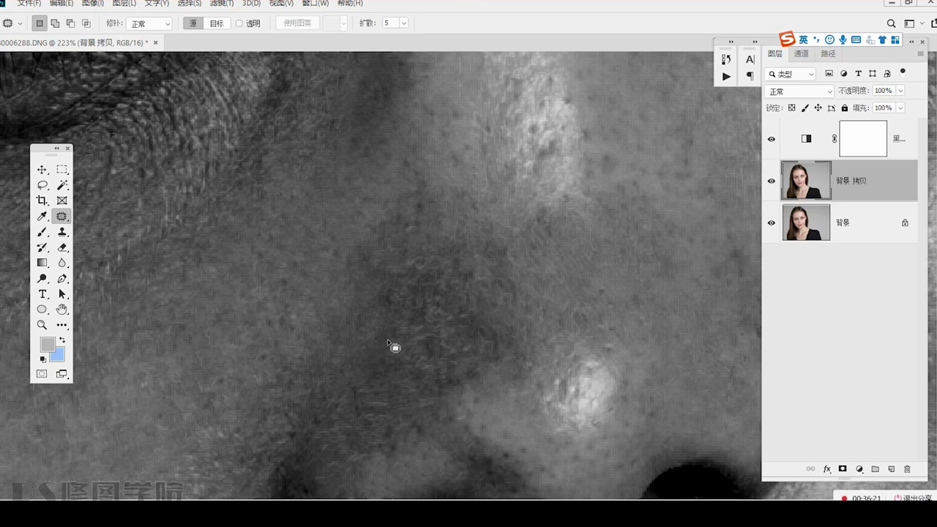
# Patch the spots along the shaded left side of the nose.
pyautogui.moveTo(351, 378)
pyautogui.mouseDown()
pyautogui.moveTo(386, 379)
pyautogui.moveTo(359, 373)
pyautogui.mouseUp()
pyautogui.hotkey('ctrl', 'd')
pyautogui.moveTo(372, 388)
pyautogui.mouseDown()
pyautogui.moveTo(379, 425)
pyautogui.moveTo(389, 368)
pyautogui.moveTo(421, 356)
pyautogui.mouseUp()
pyautogui.hotkey('ctrl', 'd')
pyautogui.hotkey('ctrl', 'd')
pyautogui.moveTo(422, 355)
pyautogui.mouseDown()
pyautogui.moveTo(400, 377)
pyautogui.moveTo(421, 365)
pyautogui.mouseUp()
pyautogui.hotkey('ctrl', 'd')
# Patch the dark spots on the cheek between the left side of the nose and the inner eye corner.
pyautogui.moveTo(551, 264); pyautogui.dragTo(471, 391)
pyautogui.moveTo(307, 357)
pyautogui.mouseDown()
pyautogui.moveTo(336, 380)
pyautogui.moveTo(362, 364)
pyautogui.mouseUp()
pyautogui.hotkey('ctrl', 'd')
pyautogui.moveTo(347, 282)
pyautogui.mouseDown()
pyautogui.moveTo(358, 293)
pyautogui.moveTo(328, 309)
pyautogui.mouseUp()
pyautogui.hotkey('ctrl', 'd')
pyautogui.moveTo(321, 339)
pyautogui.mouseDown()
pyautogui.moveTo(364, 357)
pyautogui.moveTo(345, 341)
pyautogui.mouseUp()
pyautogui.hotkey('ctrl', 'd')
pyautogui.moveTo(348, 349)
pyautogui.mouseDown()
pyautogui.moveTo(310, 344)
pyautogui.moveTo(296, 314)
pyautogui.mouseUp()
pyautogui.hotkey('ctrl', 'd')
pyautogui.moveTo(309, 331)
pyautogui.mouseDown()
pyautogui.moveTo(345, 271)
pyautogui.moveTo(334, 287)
pyautogui.moveTo(376, 342)
pyautogui.mouseUp()
pyautogui.hotkey('ctrl', 'd')
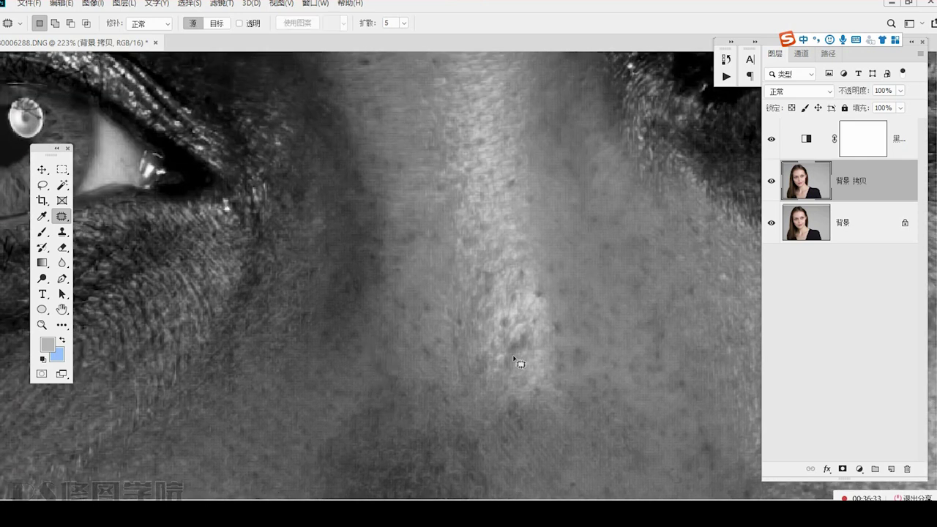
# Patch the dark pores inside the bright highlight at the lower end of the nose bridge.
pyautogui.moveTo(513, 377)
pyautogui.mouseDown()
pyautogui.moveTo(533, 373)
pyautogui.moveTo(506, 326)
pyautogui.mouseUp()
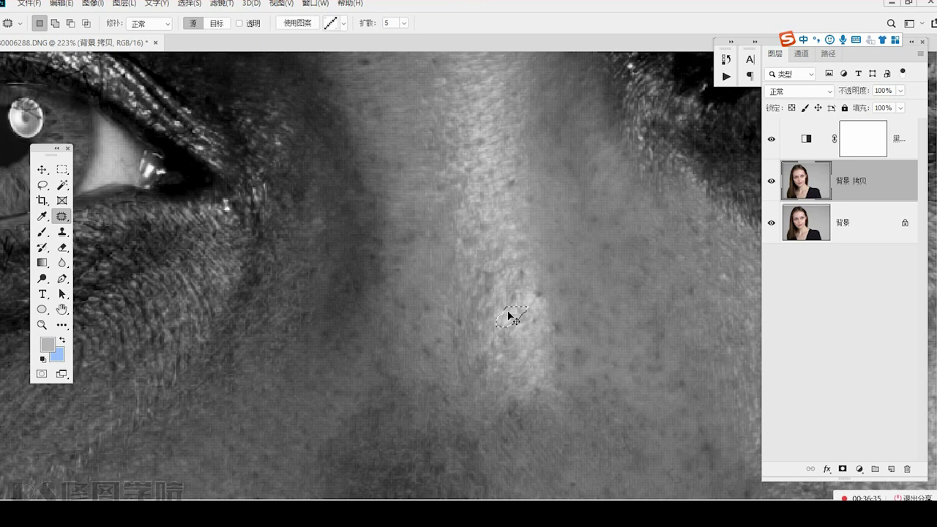
pyautogui.scroll(2, 575, 396)
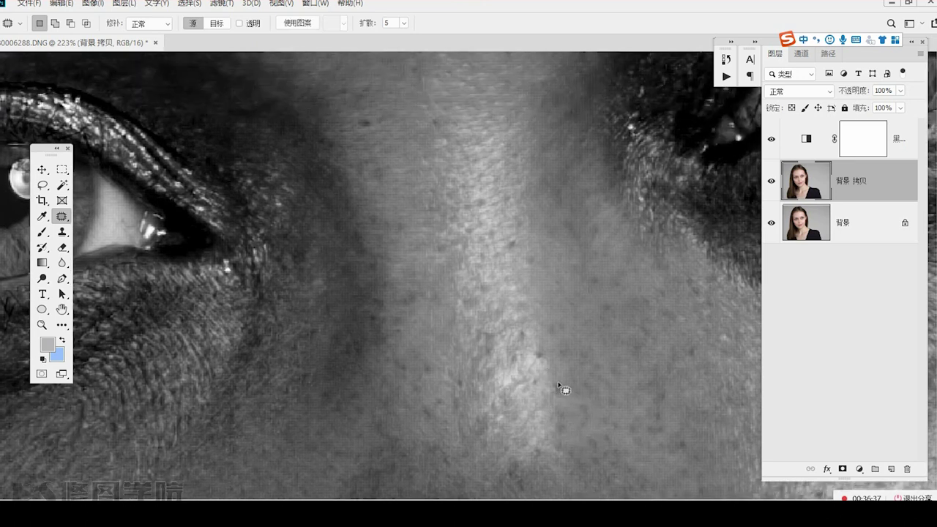
pyautogui.moveTo(481, 319)
pyautogui.mouseDown()
pyautogui.moveTo(493, 361)
pyautogui.moveTo(505, 286)
pyautogui.moveTo(506, 381)
pyautogui.mouseUp()
pyautogui.moveTo(516, 342); pyautogui.dragTo(504, 381)
pyautogui.hotkey('ctrl', 'd')
# Patch the dark spots on and just left of the nose bridge.
pyautogui.moveTo(422, 400); pyautogui.dragTo(414, 430)
pyautogui.hotkey('ctrl', 'd')
pyautogui.moveTo(464, 322)
pyautogui.mouseDown()
pyautogui.moveTo(472, 375)
pyautogui.moveTo(498, 369)
pyautogui.moveTo(481, 385)
pyautogui.mouseUp()
pyautogui.hotkey('ctrl', 'd')
pyautogui.moveTo(393, 315); pyautogui.dragTo(427, 391)
pyautogui.moveTo(412, 344)
pyautogui.mouseDown()
pyautogui.moveTo(435, 363)
pyautogui.moveTo(469, 355)
pyautogui.moveTo(499, 435)
pyautogui.mouseUp()
pyautogui.hotkey('ctrl', 'd')
# Patch the remaining spots on either side of the nose bridge highlight.
pyautogui.moveTo(558, 350); pyautogui.dragTo(569, 371)
pyautogui.moveTo(568, 372); pyautogui.dragTo(542, 388)
pyautogui.hotkey('ctrl', 'd')
pyautogui.moveTo(432, 340)
pyautogui.mouseDown()
pyautogui.moveTo(456, 343)
pyautogui.moveTo(479, 368)
pyautogui.mouseUp()
pyautogui.hotkey('ctrl', 'd')
# Patch the dark spots along the right side of the nose bridge.
pyautogui.moveTo(612, 286)
pyautogui.mouseDown()
pyautogui.moveTo(572, 377)
pyautogui.moveTo(587, 358)
pyautogui.moveTo(559, 371)
pyautogui.mouseUp()
pyautogui.hotkey('ctrl', 'd')
pyautogui.moveTo(573, 334); pyautogui.dragTo(599, 345)
pyautogui.hotkey('ctrl', 'd')
pyautogui.moveTo(603, 304)
pyautogui.mouseDown()
pyautogui.moveTo(609, 331)
pyautogui.moveTo(630, 322)
pyautogui.mouseUp()
pyautogui.hotkey('ctrl', 'd')
pyautogui.moveTo(561, 314); pyautogui.dragTo(547, 286)
pyautogui.moveTo(548, 300); pyautogui.dragTo(526, 293)
pyautogui.hotkey('ctrl', 'd')
# Patch the dark spots on the left part of the forehead below the loose hairs.
pyautogui.moveTo(381, 263)
pyautogui.mouseDown()
pyautogui.moveTo(531, 322)
pyautogui.moveTo(538, 312)
pyautogui.mouseUp()
pyautogui.keyDown('ctrl'); pyautogui.moveTo(469, 294); pyautogui.dragTo(395, 346); pyautogui.keyUp('ctrl')
pyautogui.moveTo(387, 239); pyautogui.dragTo(387, 247)
pyautogui.scroll(3, 387, 247)
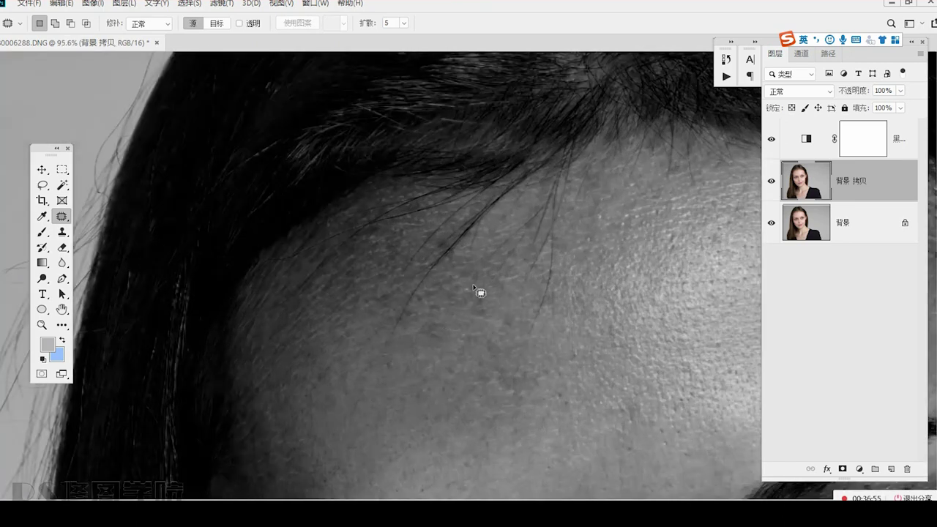
pyautogui.moveTo(424, 319)
pyautogui.mouseDown()
pyautogui.moveTo(456, 329)
pyautogui.moveTo(489, 288)
pyautogui.mouseUp()
pyautogui.hotkey('ctrl', 'd')
pyautogui.moveTo(479, 307)
pyautogui.mouseDown()
pyautogui.moveTo(443, 342)
pyautogui.moveTo(514, 324)
pyautogui.moveTo(507, 311)
pyautogui.mouseUp()
pyautogui.hotkey('ctrl', 'd')
pyautogui.moveTo(500, 318); pyautogui.dragTo(485, 343)
pyautogui.hotkey('ctrl', 'd')
# Review the whole face and patch a remaining dark area in the middle of the chin.
pyautogui.moveTo(527, 315); pyautogui.dragTo(352, 194)
pyautogui.keyDown('ctrl'); pyautogui.moveTo(442, 309); pyautogui.dragTo(338, 297); pyautogui.keyUp('ctrl')
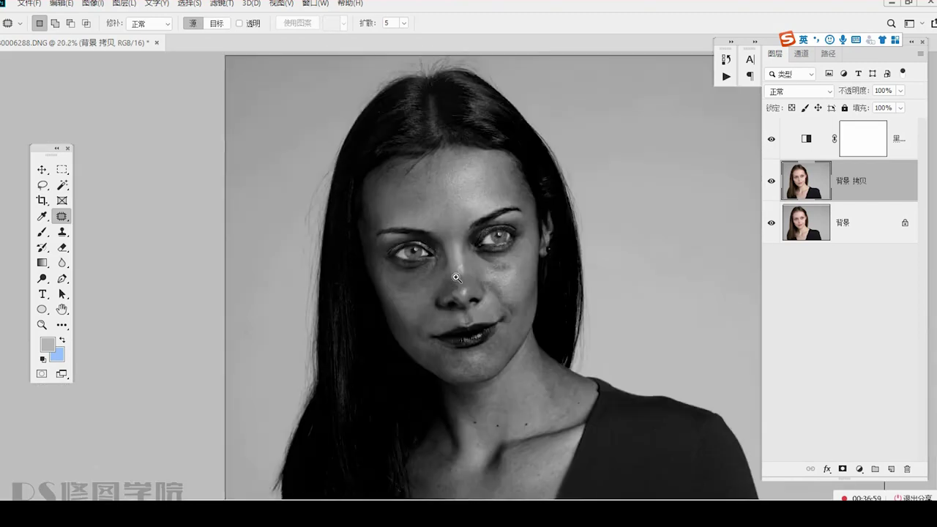
pyautogui.scroll(3, 479, 337)
pyautogui.scroll(2, 515, 353)
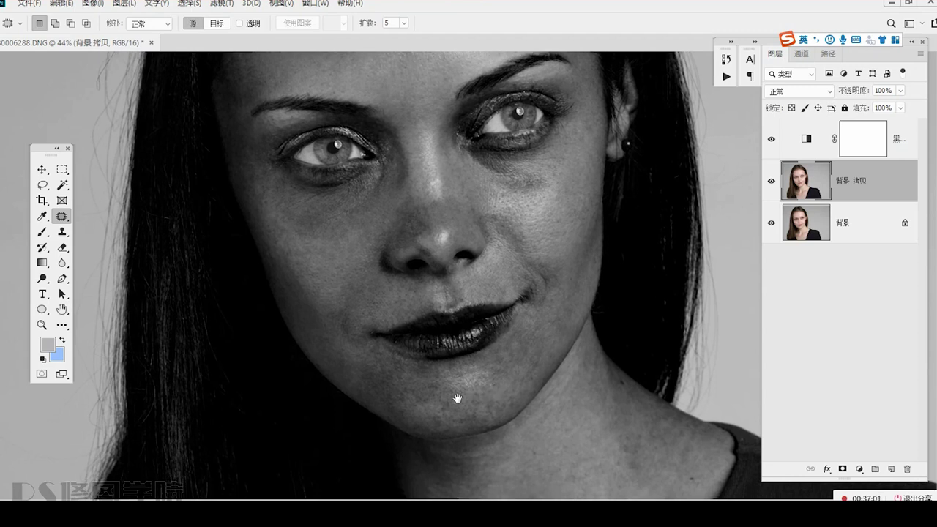
pyautogui.scroll(5, 469, 400)
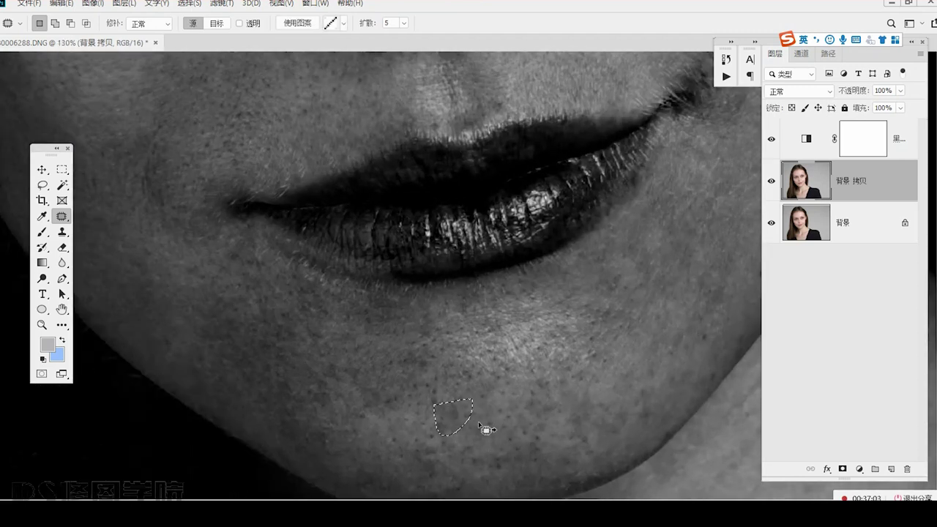
pyautogui.scroll(-6, 458, 395)
pyautogui.moveTo(474, 321); pyautogui.dragTo(490, 378)
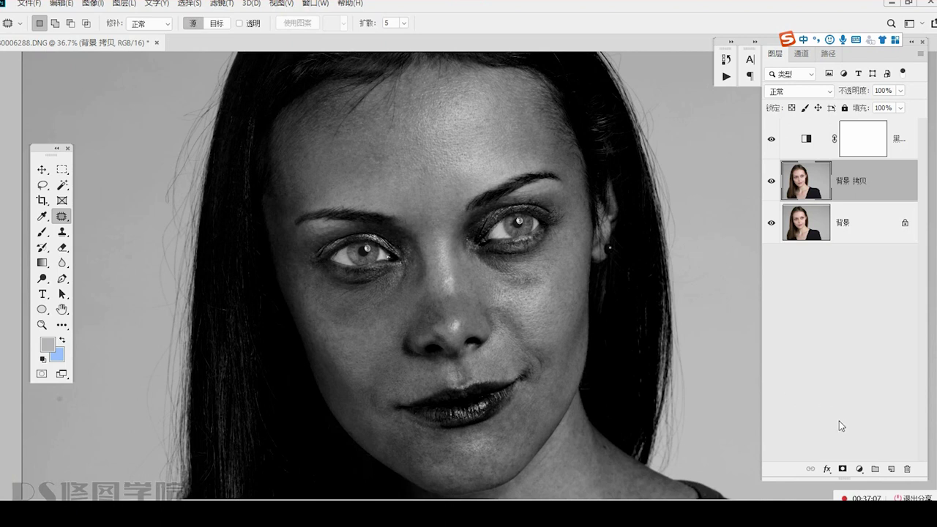
# Add a new empty layer above the background copy and set its blend mode to Soft Light (柔光).
pyautogui.click(891, 469)
pyautogui.click(798, 91)
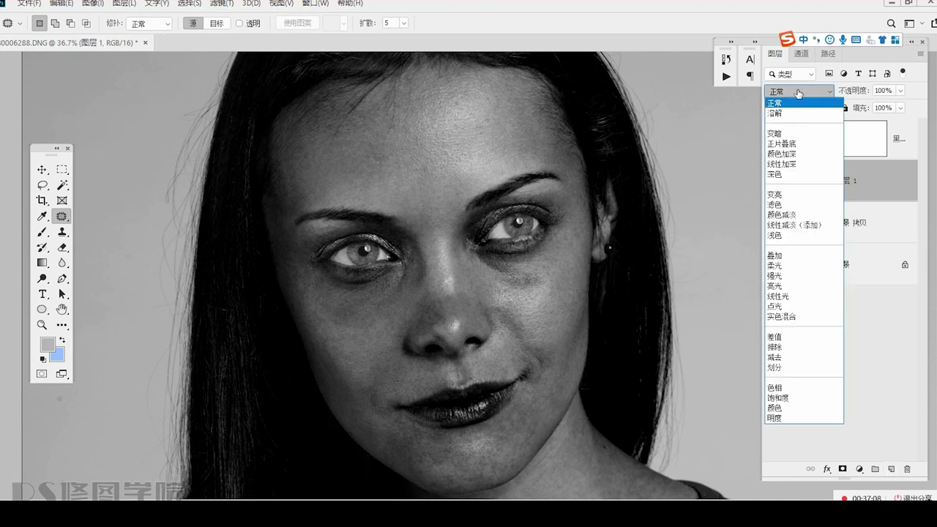
pyautogui.click(775, 269)
# Set up the Brush with white as the foreground colour, 8% opacity and 78% flow.
pyautogui.click(42, 232)
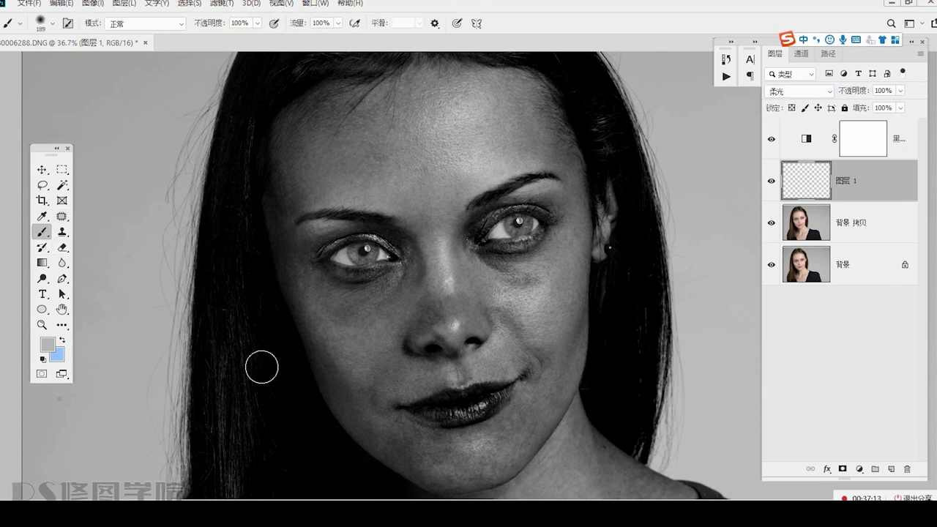
pyautogui.click(43, 359)
pyautogui.click(59, 338)
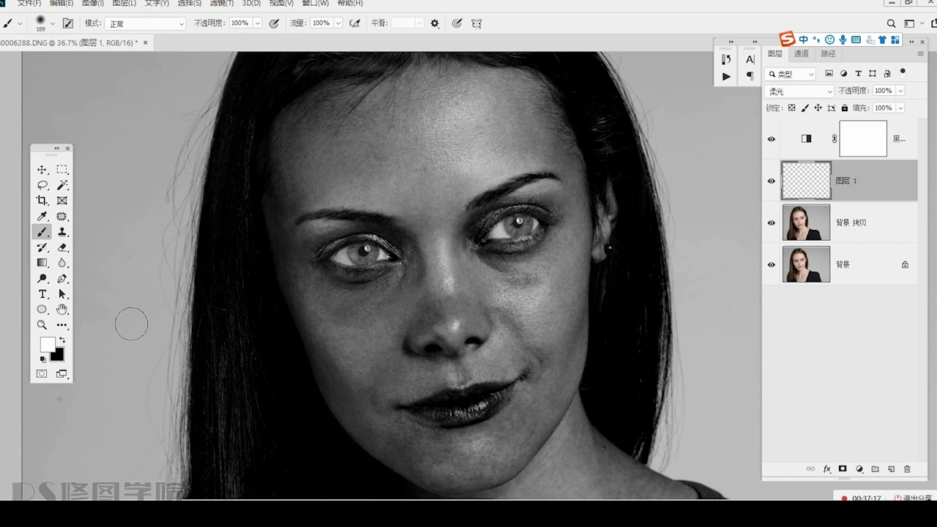
pyautogui.moveTo(254, 28); pyautogui.dragTo(207, 41)
pyautogui.moveTo(335, 26); pyautogui.dragTo(331, 39)
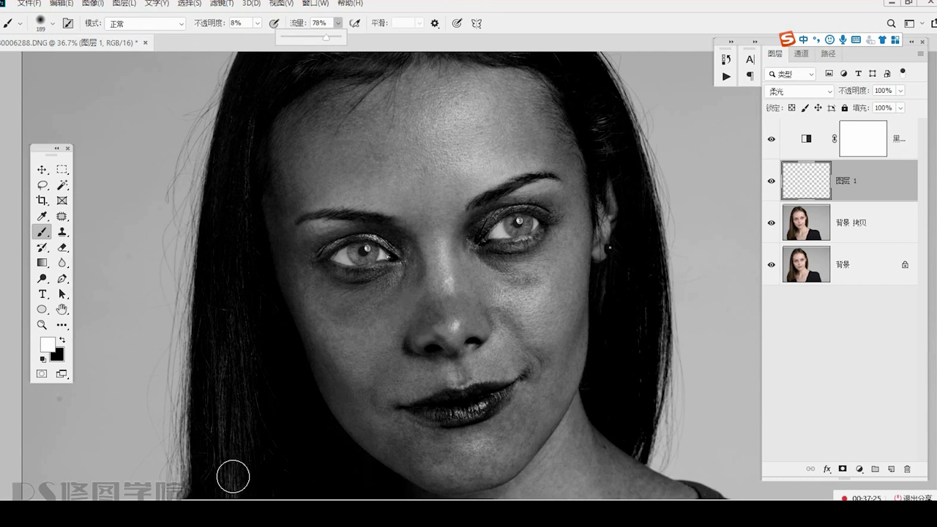
pyautogui.click(63, 217)
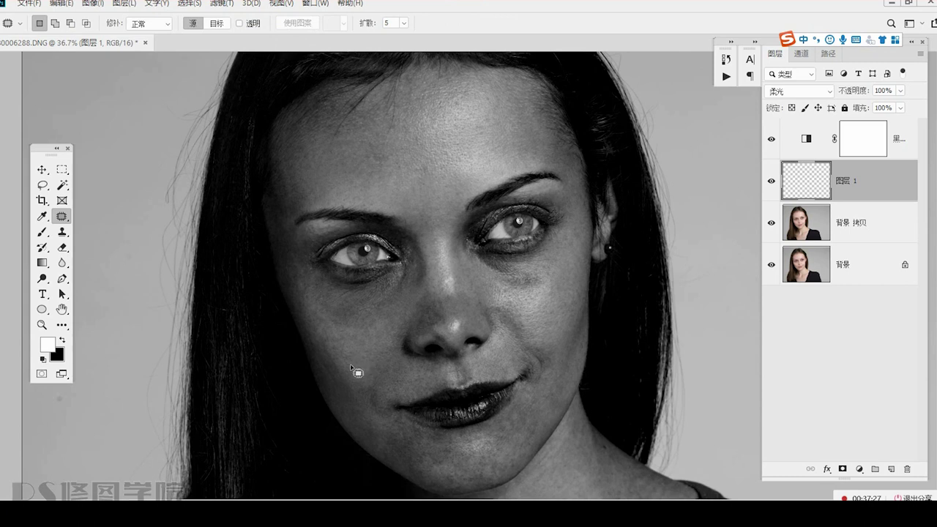
pyautogui.moveTo(317, 317)
pyautogui.mouseDown()
pyautogui.moveTo(403, 311)
pyautogui.moveTo(358, 287)
pyautogui.moveTo(346, 326)
pyautogui.moveTo(399, 317)
pyautogui.mouseUp()
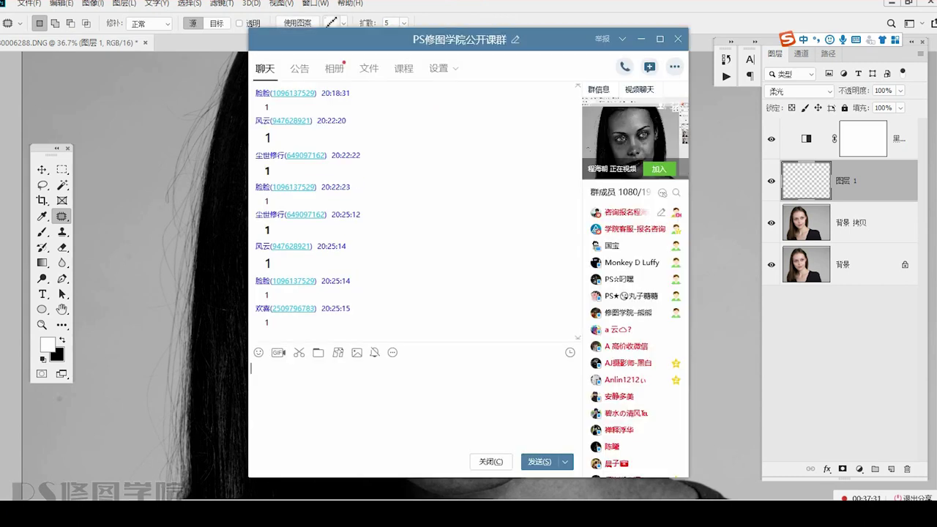
pyautogui.hotkey('alt', 'Tab')
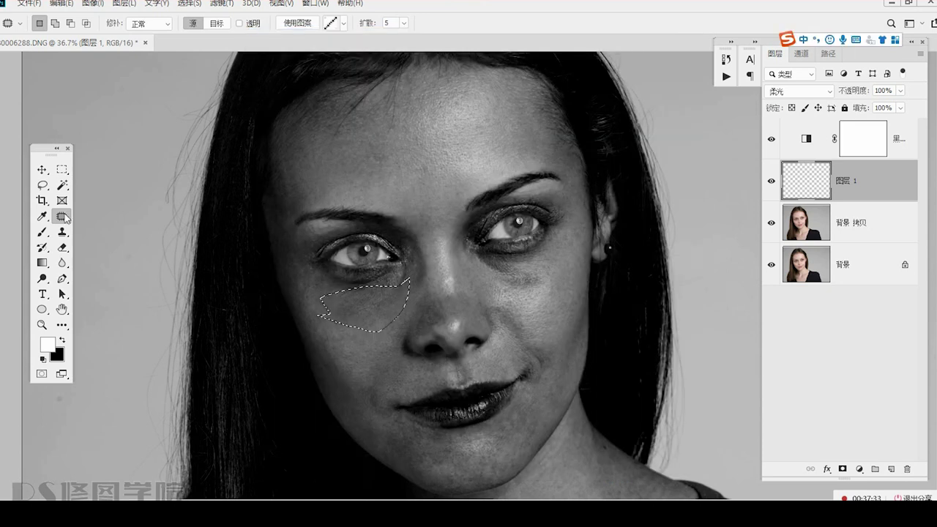
pyautogui.click(42, 232)
pyautogui.hotkey('ctrl', 'd')
# Reduce the brush size to 25 and lighten the dark patches of skin around the left-hand eye on the Soft Light layer.
pyautogui.moveTo(308, 331); pyautogui.dragTo(367, 321)
pyautogui.scroll(4, 366, 321)
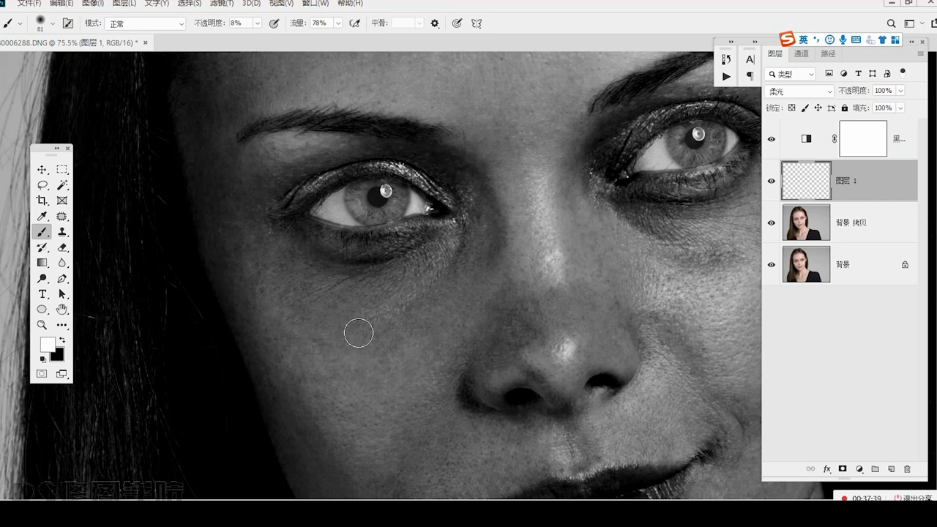
pyautogui.press('[')
pyautogui.press('[')
pyautogui.press('[')
pyautogui.press('[')
pyautogui.moveTo(279, 258); pyautogui.dragTo(306, 311)
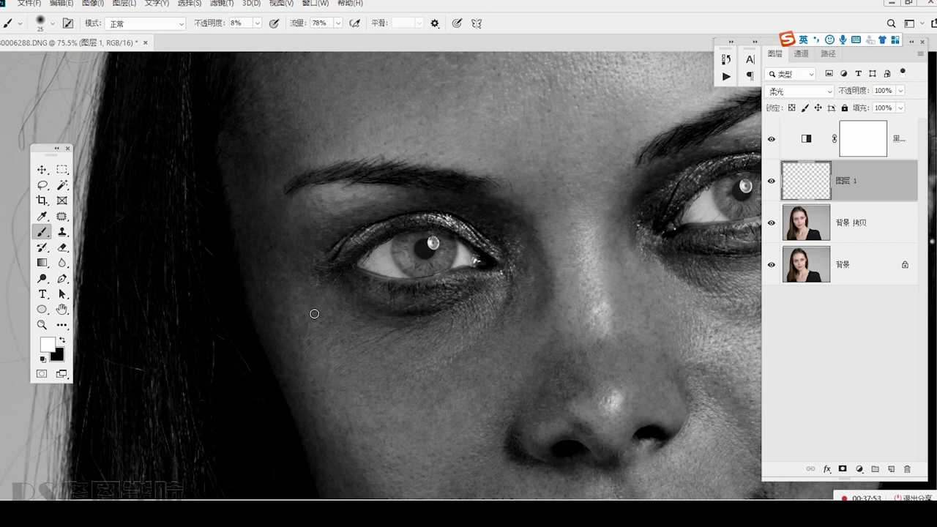
pyautogui.moveTo(293, 268); pyautogui.dragTo(316, 300)
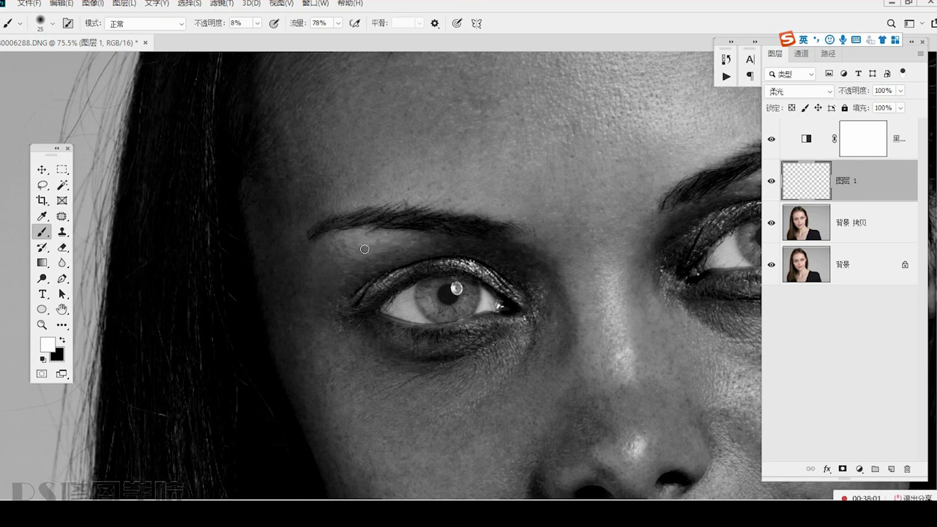
# Increase the brush size to 51 and lighten the cheek below the left-hand eye on the Soft Light layer.
pyautogui.moveTo(375, 329); pyautogui.dragTo(339, 255)
pyautogui.moveTo(365, 315); pyautogui.dragTo(383, 315)
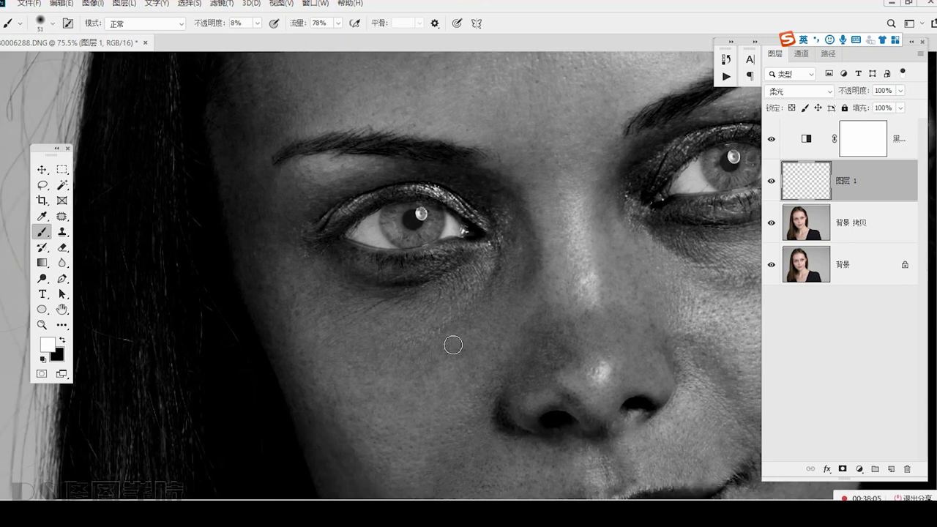
pyautogui.moveTo(623, 322); pyautogui.dragTo(439, 307)
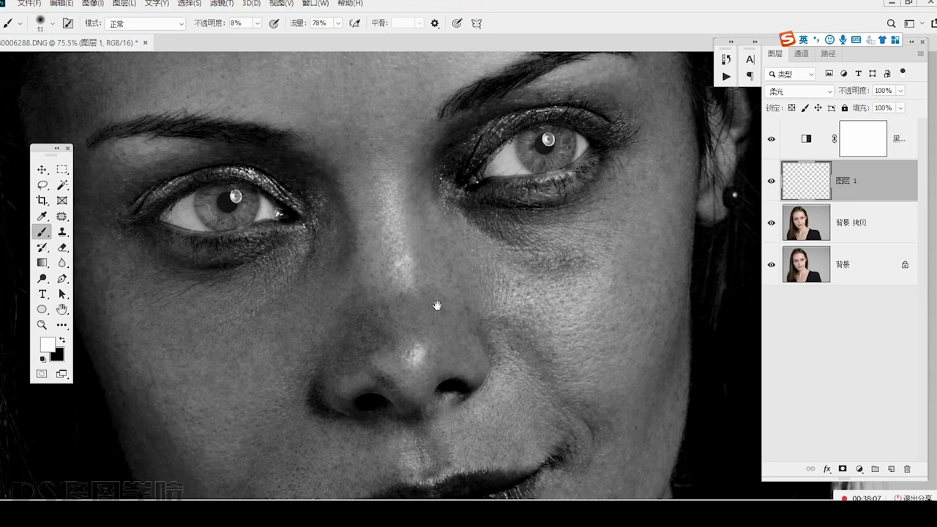
# Hide the Soft Light layer, capture the left-hand eye, cheek and nose as a screenshot, and paste and send it in the other application.
pyautogui.scroll(-3, 477, 310)
pyautogui.click(774, 183)
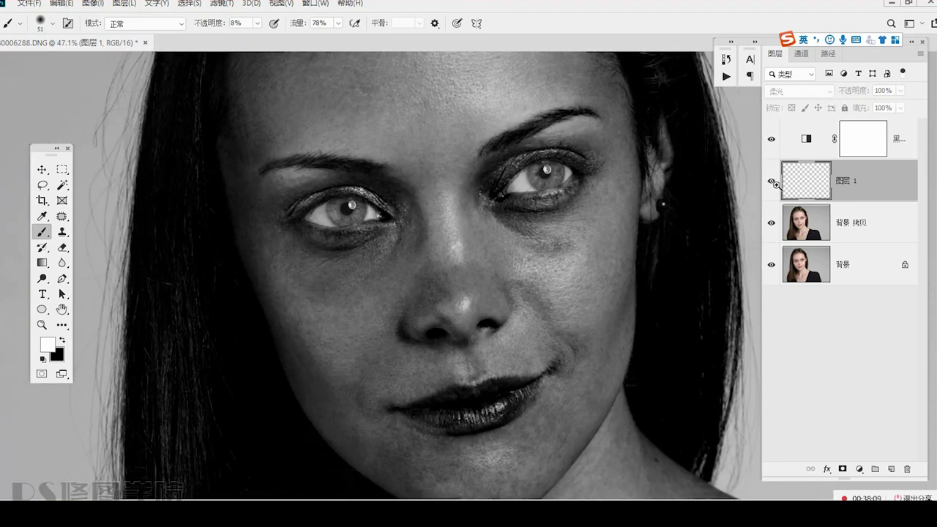
pyautogui.click(772, 186)
pyautogui.hotkey('ctrl', 'alt', 'a')
pyautogui.moveTo(242, 153); pyautogui.dragTo(481, 344)
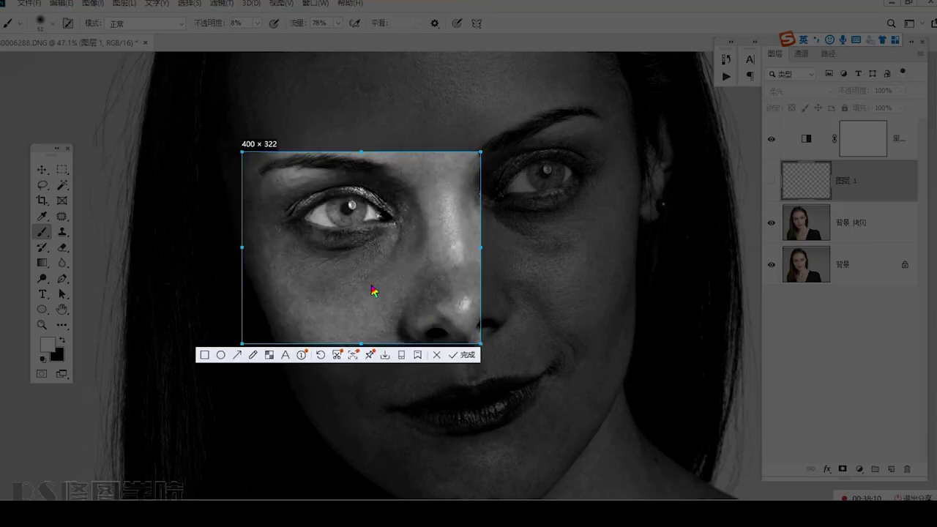
pyautogui.doubleClick(373, 290)
pyautogui.click(298, 512)
pyautogui.hotkey('ctrl', 'v')
pyautogui.press('Return')
# Show the Soft Light layer again, capture the same eye and cheek area, send that screenshot too, and return to Photoshop.
pyautogui.click(772, 183)
pyautogui.hotkey('ctrl', 'alt', 'a')
pyautogui.moveTo(202, 148); pyautogui.dragTo(434, 355)
pyautogui.doubleClick(354, 309)
pyautogui.click(297, 513)
pyautogui.hotkey('ctrl', 'v')
pyautogui.press('Return')
pyautogui.click(828, 194)
# Set the brush size to 31 and lighten the dark patches of skin below the right-hand eye.
pyautogui.moveTo(545, 202); pyautogui.dragTo(575, 308)
pyautogui.moveTo(575, 307)
pyautogui.mouseDown()
pyautogui.moveTo(583, 334)
pyautogui.moveTo(510, 302)
pyautogui.mouseUp()
pyautogui.scroll(2, 582, 311)
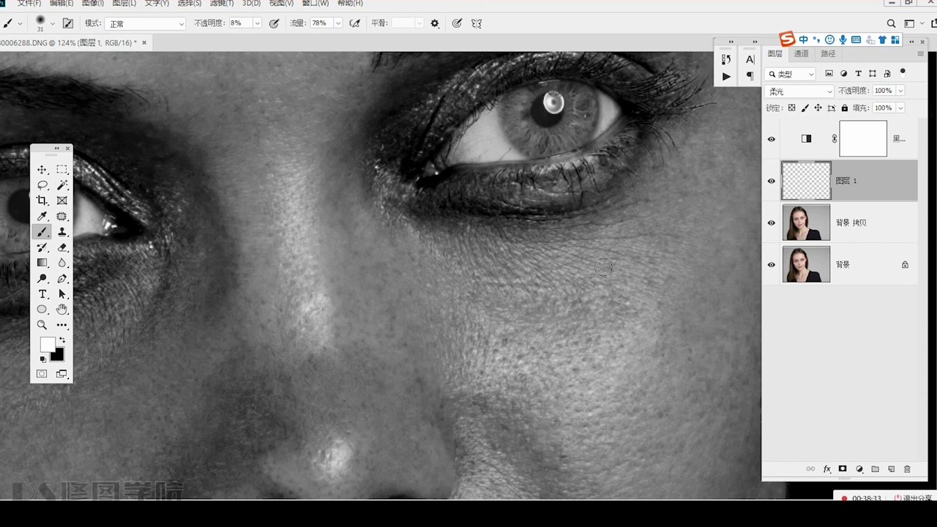
pyautogui.scroll(-3, 603, 268)
pyautogui.scroll(1, 583, 321)
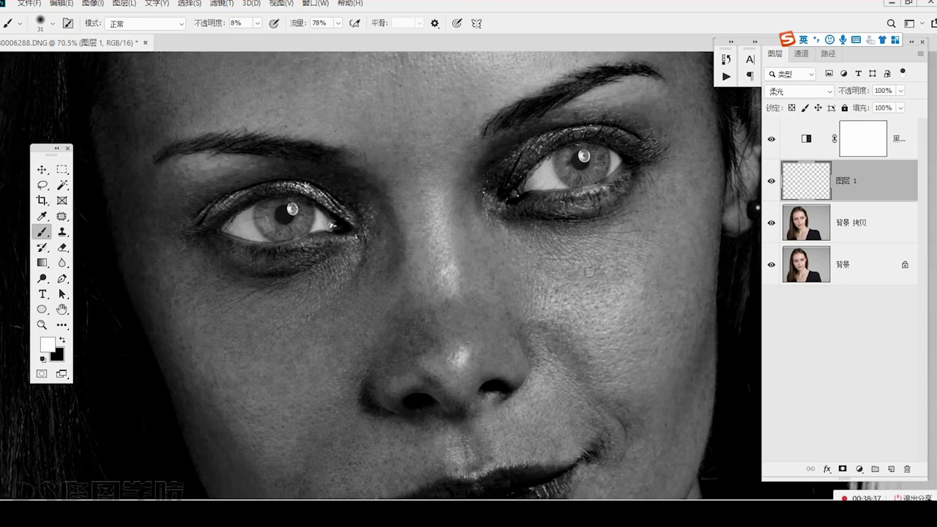
# Reduce the brush size to 26 and lighten the dark patches on the forehead near the left-hand hairline.
pyautogui.moveTo(641, 220); pyautogui.dragTo(640, 393)
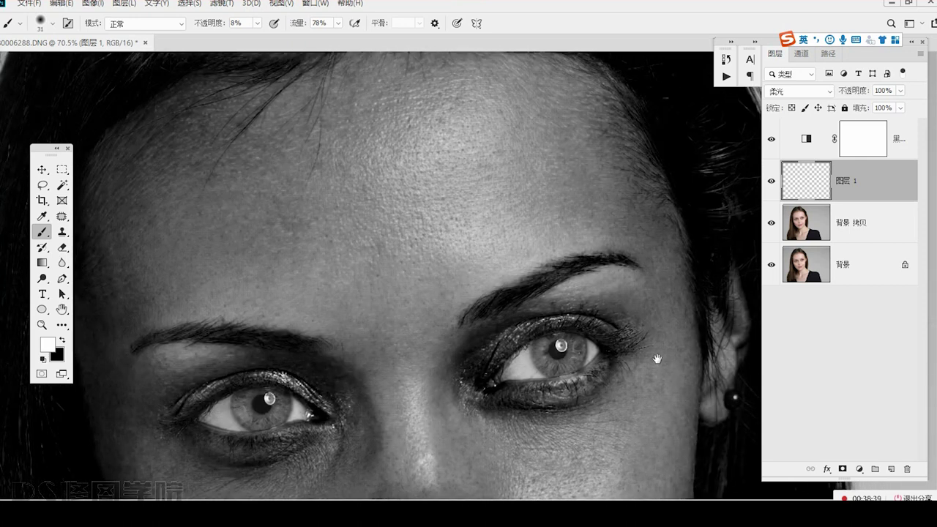
pyautogui.moveTo(657, 359); pyautogui.dragTo(668, 440)
pyautogui.moveTo(295, 330); pyautogui.dragTo(535, 301)
pyautogui.moveTo(477, 247)
pyautogui.mouseDown()
pyautogui.moveTo(443, 246)
pyautogui.moveTo(435, 284)
pyautogui.mouseUp()
pyautogui.scroll(2, 481, 257)
pyautogui.moveTo(434, 276); pyautogui.dragTo(430, 276)
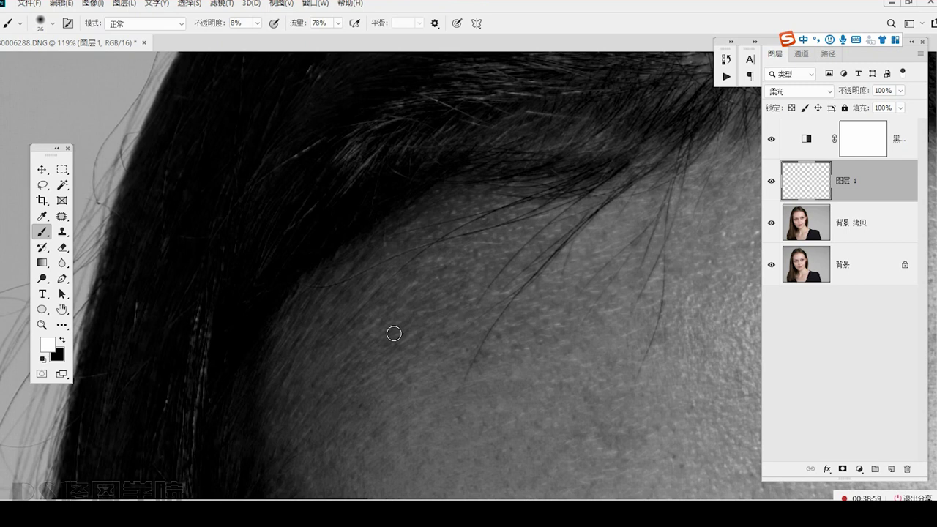
pyautogui.moveTo(479, 439); pyautogui.dragTo(352, 324)
# Increase the brush size to 34 or more and lighten the shadowed side and bridge of the nose.
pyautogui.moveTo(498, 377); pyautogui.dragTo(520, 275)
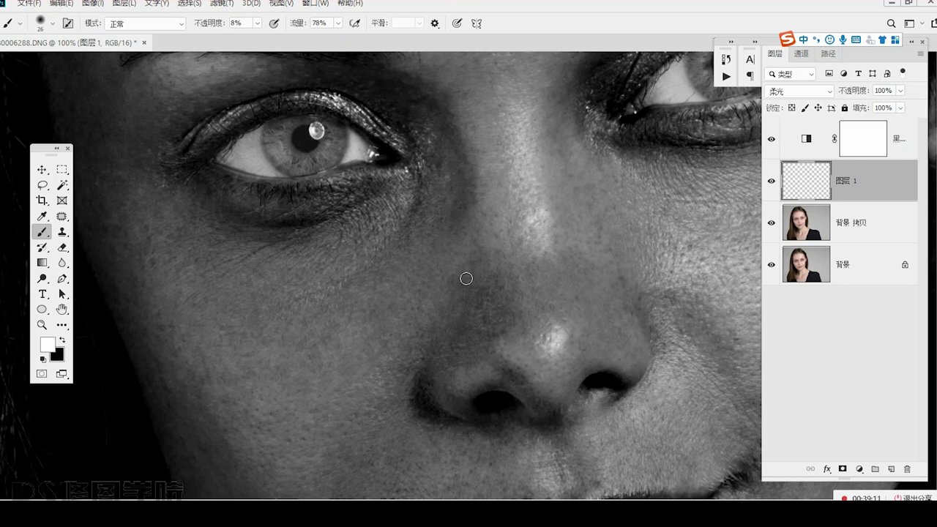
pyautogui.moveTo(484, 293); pyautogui.dragTo(495, 292)
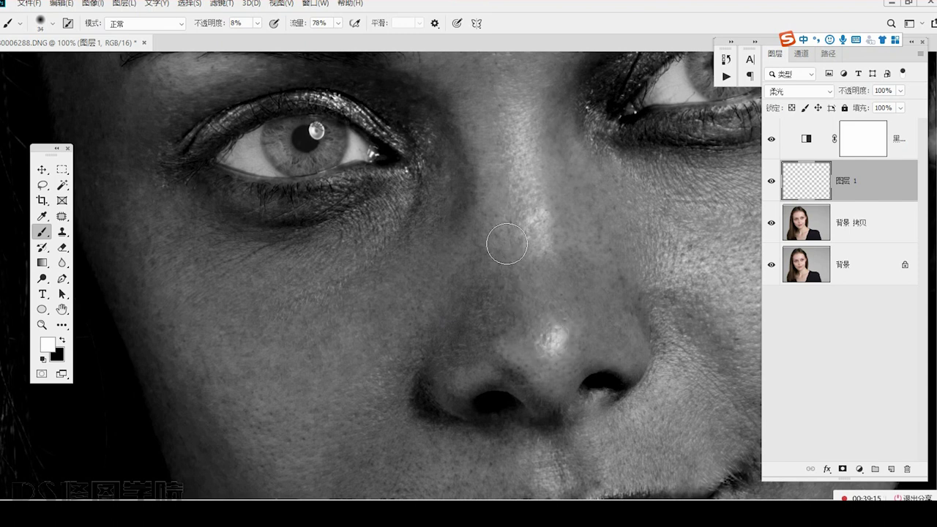
pyautogui.moveTo(505, 242); pyautogui.dragTo(542, 315)
pyautogui.moveTo(522, 145); pyautogui.dragTo(558, 259)
pyautogui.moveTo(546, 300); pyautogui.dragTo(514, 192)
pyautogui.moveTo(478, 351); pyautogui.dragTo(567, 388)
# Reduce the brush size to 17 and lighten the dark patches between the left-hand eyebrow and the eyelid.
pyautogui.moveTo(331, 267); pyautogui.dragTo(321, 267)
pyautogui.moveTo(288, 279); pyautogui.dragTo(339, 311)
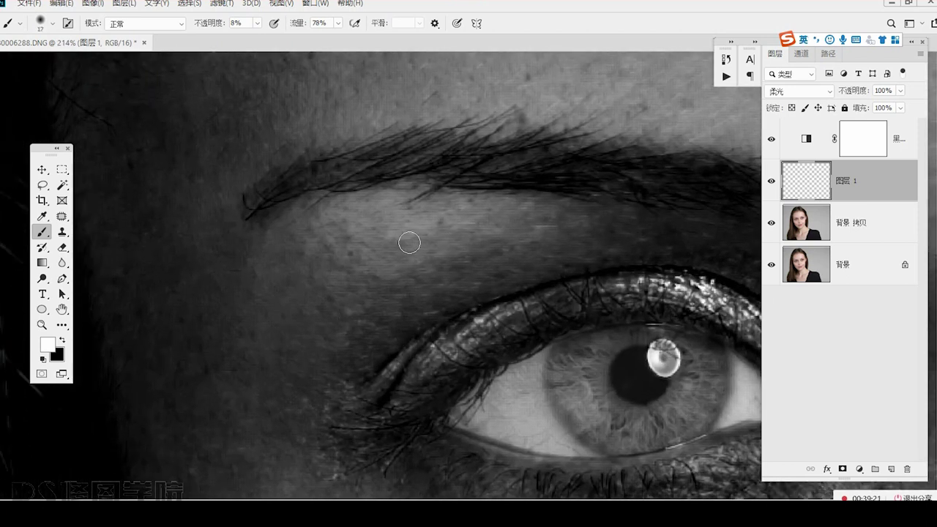
pyautogui.press('[')
pyautogui.scroll(-3, 483, 251)
# Switch the foreground colour to black for the uneven bright patches between the right-hand eyebrow and eyelid.
pyautogui.scroll(4, 572, 232)
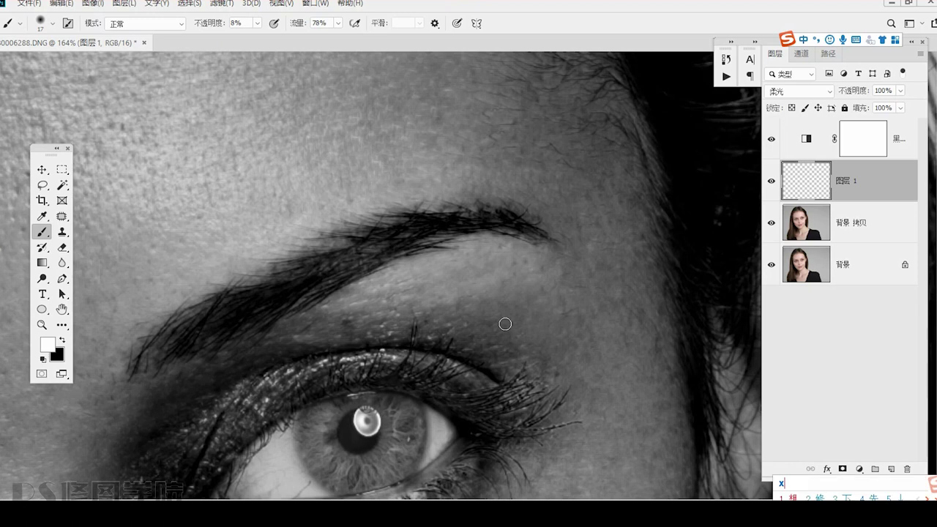
pyautogui.press('shift')
pyautogui.press('x')
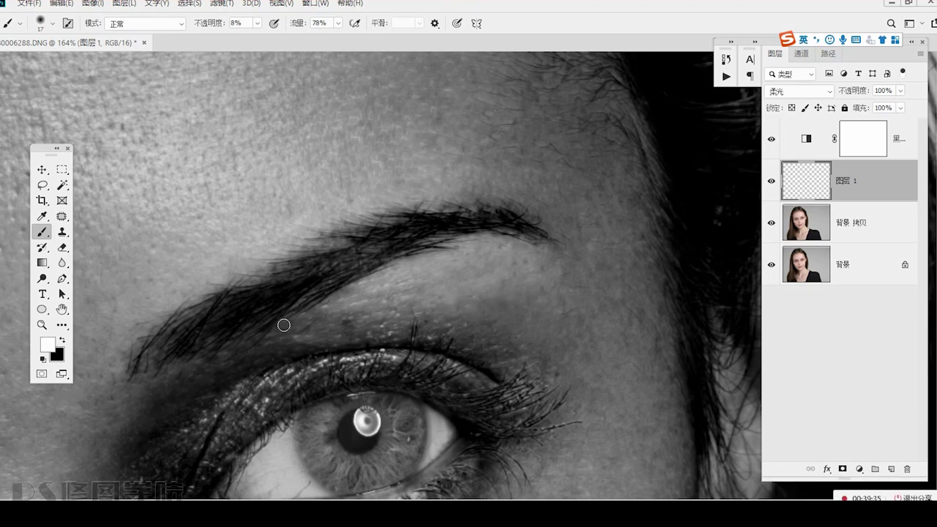
pyautogui.press('x')
pyautogui.scroll(-6, 501, 323)
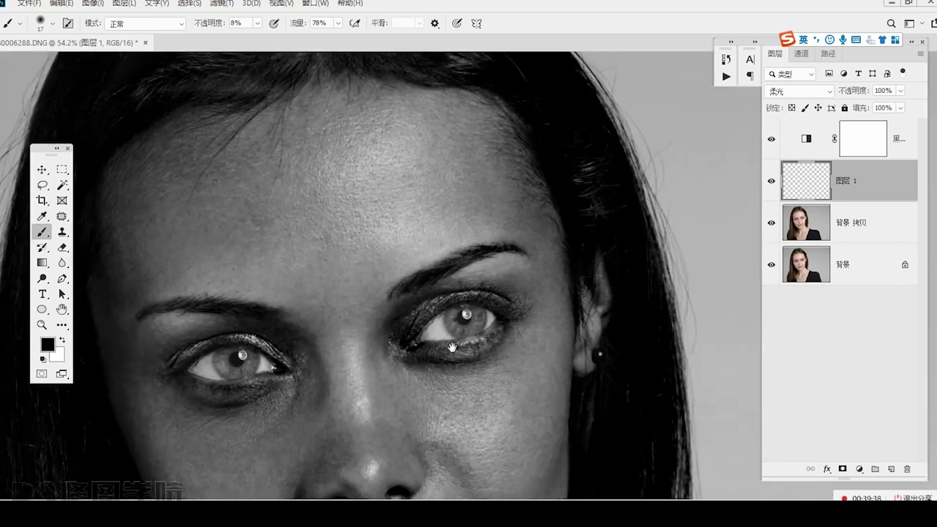
# Restore white as the foreground colour, set the brush size to 35, and lighten the left-hand cheek down to the mouth corner.
pyautogui.moveTo(391, 410); pyautogui.dragTo(486, 190)
pyautogui.press('x')
pyautogui.scroll(3, 374, 347)
pyautogui.moveTo(391, 320); pyautogui.dragTo(400, 320)
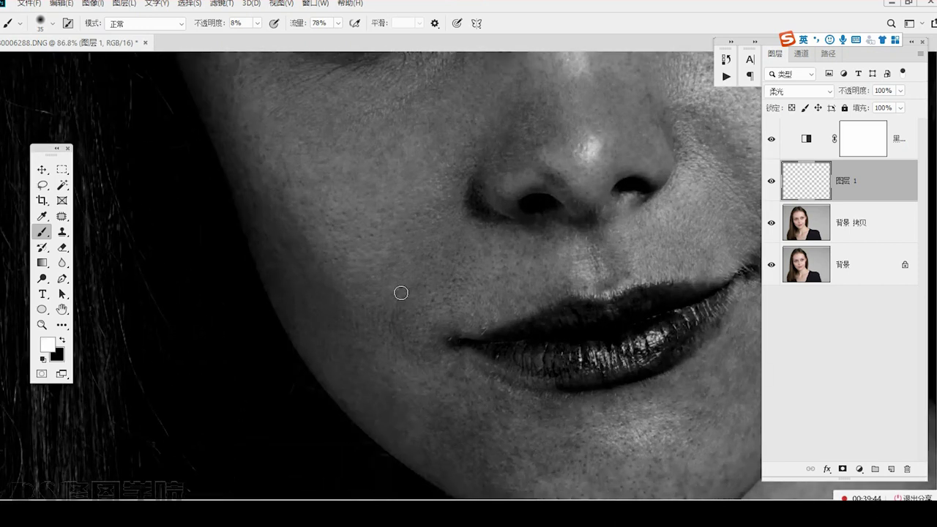
pyautogui.scroll(4, 403, 291)
pyautogui.hscroll(-2, 373, 317)
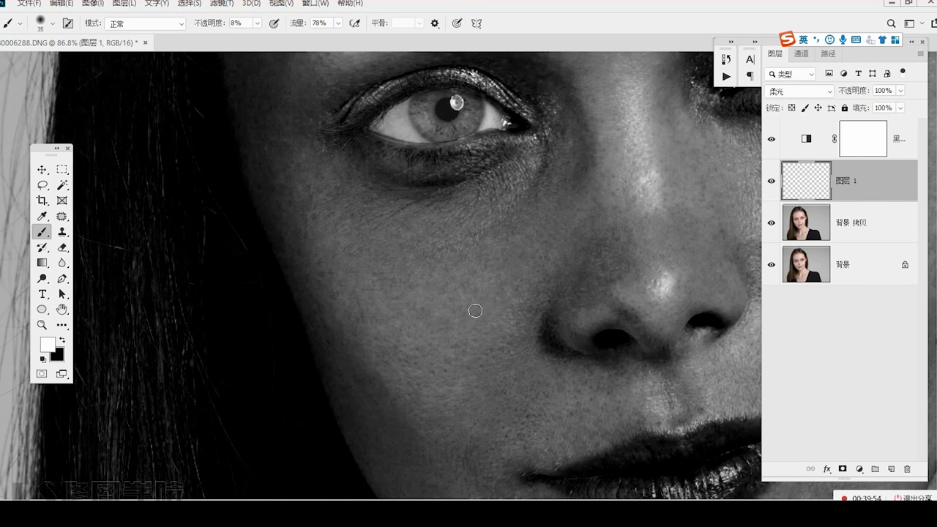
# Lighten the remaining dark patches around the mouth corners, chin and jaw on both sides of the face.
pyautogui.scroll(-4, 557, 342)
pyautogui.hscroll(2, 461, 373)
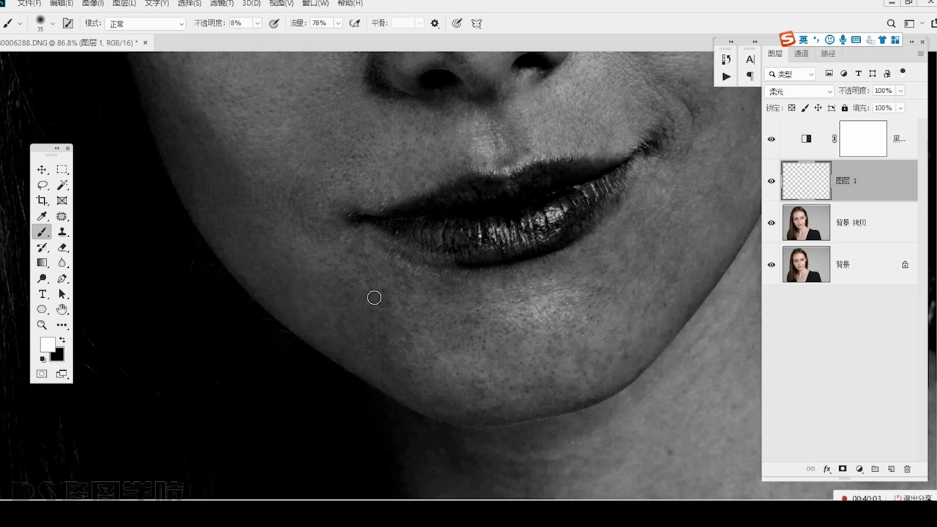
pyautogui.moveTo(294, 226); pyautogui.dragTo(337, 329)
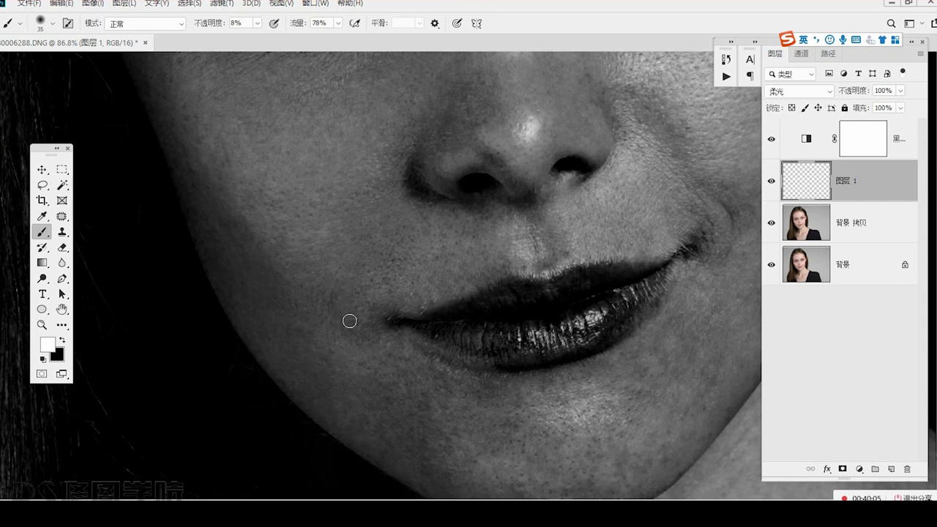
pyautogui.moveTo(558, 347); pyautogui.dragTo(502, 339)
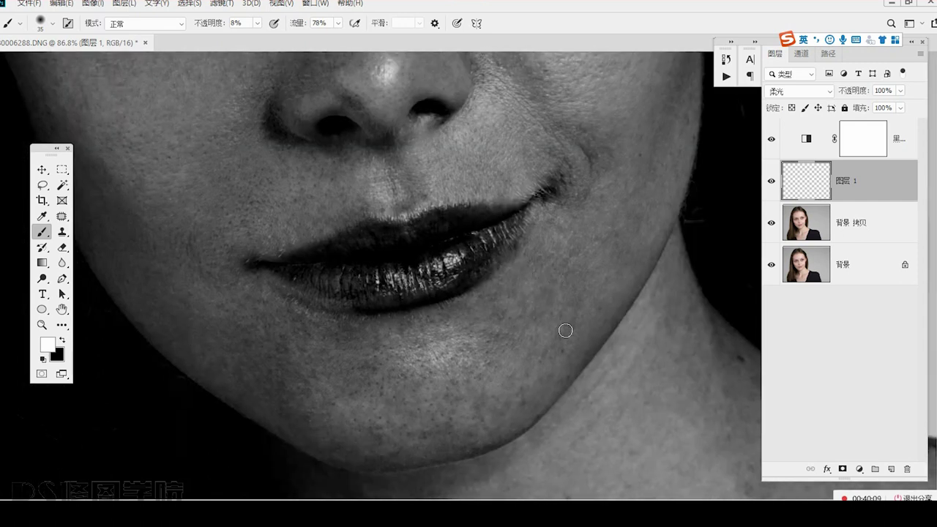
pyautogui.moveTo(591, 248)
pyautogui.mouseDown()
pyautogui.moveTo(597, 328)
pyautogui.moveTo(639, 368)
pyautogui.mouseUp()
pyautogui.moveTo(674, 323); pyautogui.dragTo(590, 393)
pyautogui.moveTo(481, 271)
pyautogui.mouseDown()
pyautogui.moveTo(351, 322)
pyautogui.moveTo(302, 322)
pyautogui.moveTo(347, 367)
pyautogui.moveTo(324, 345)
pyautogui.moveTo(292, 362)
pyautogui.mouseUp()
# Hide the black-and-white adjustment, stamp all visible layers into a new layer above the Soft Light layer, and invert it.
pyautogui.click(771, 139)
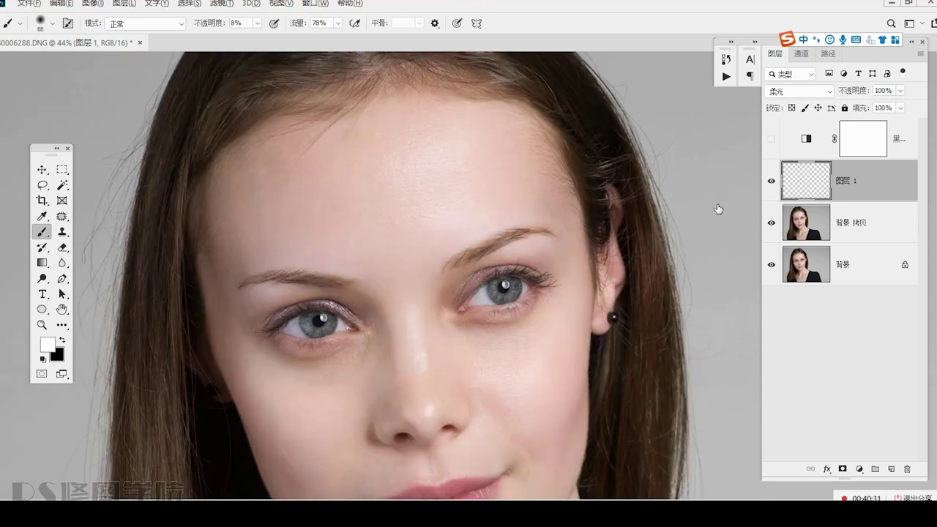
pyautogui.hotkey('ctrl', 'alt', 'shift', 'e')
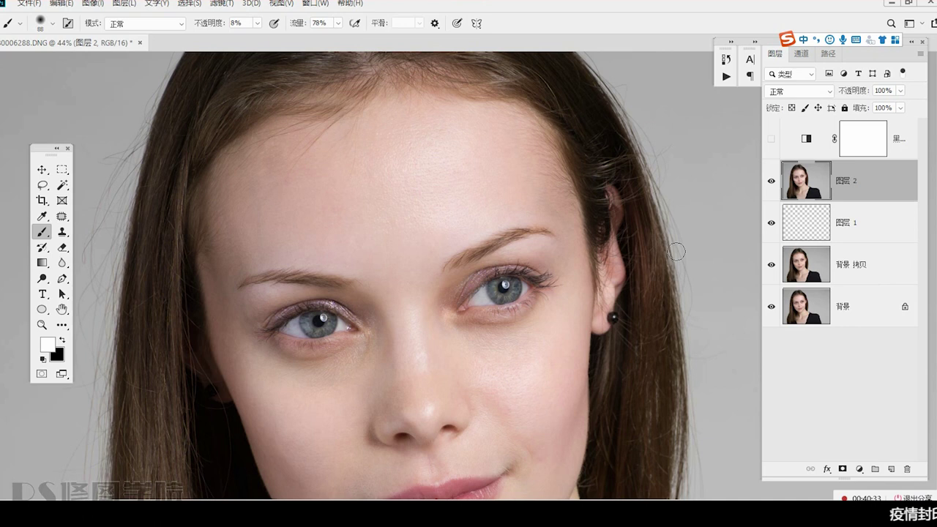
pyautogui.hotkey('ctrl', 'i')
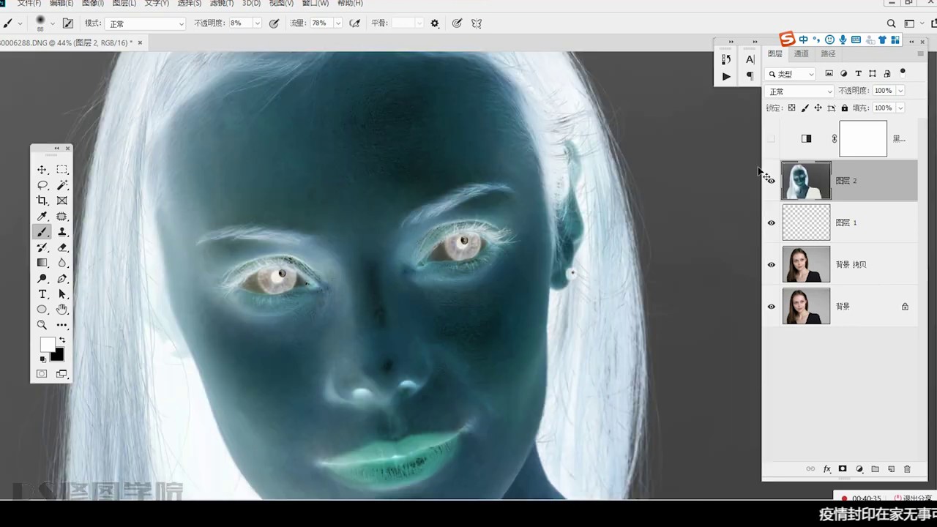
# Set the inverted layer's blend mode to Linear Light (线性光) and show the black-and-white adjustment again.
pyautogui.click(798, 91)
pyautogui.click(791, 291)
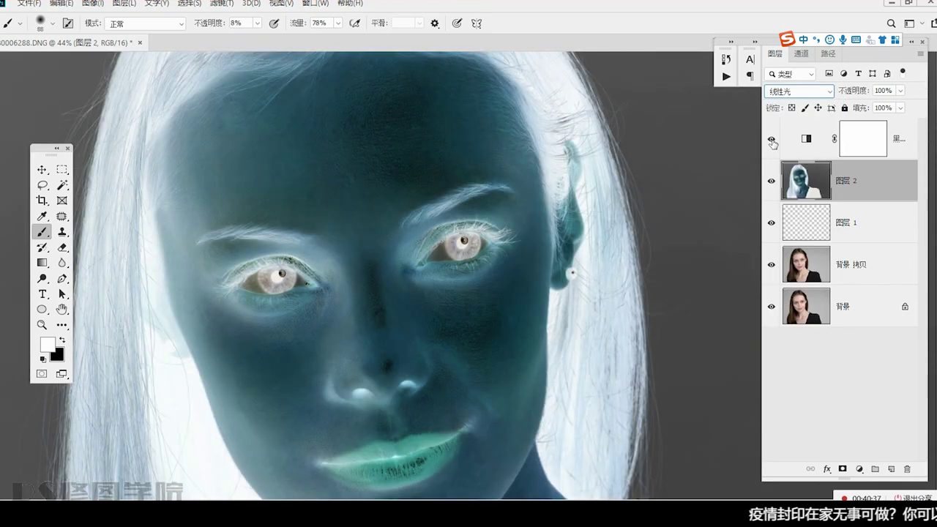
pyautogui.click(771, 139)
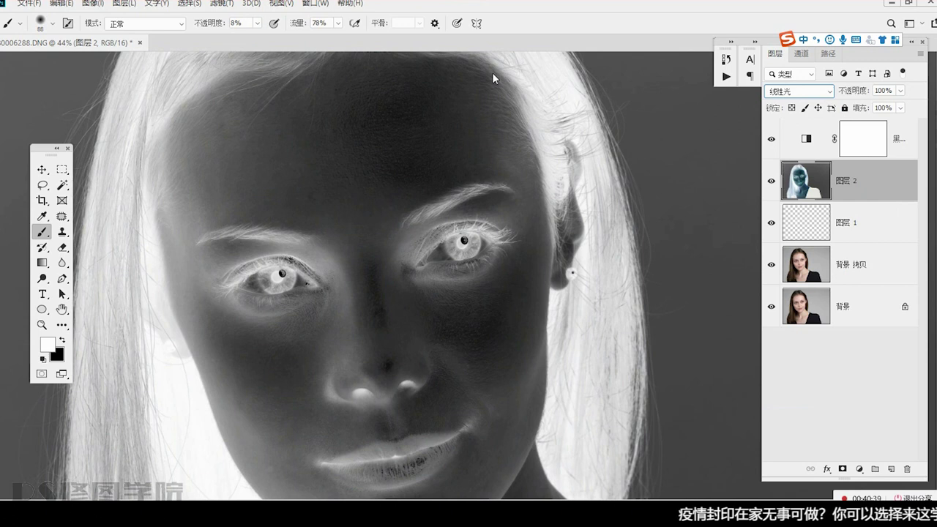
# Apply the High Pass filter (高反差保留) to the inverted layer, comparing different radii and settling on 15 pixels.
pyautogui.click(229, 7)
pyautogui.moveTo(283, 261)
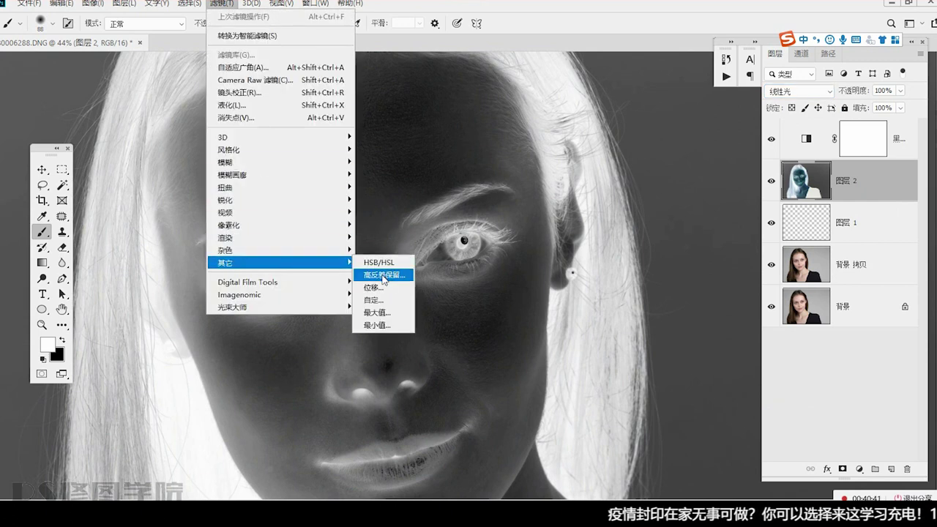
pyautogui.click(385, 274)
pyautogui.moveTo(480, 94); pyautogui.dragTo(695, 150)
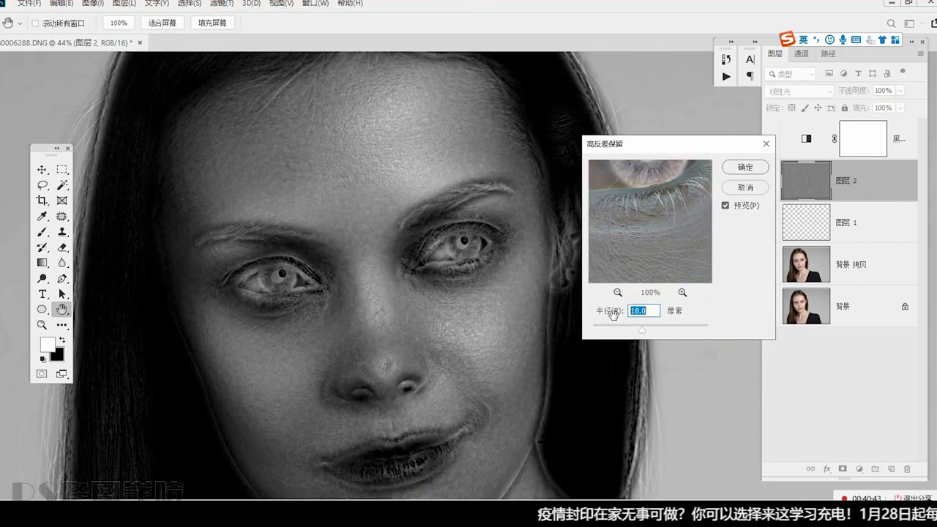
pyautogui.click(619, 332)
pyautogui.moveTo(469, 371); pyautogui.dragTo(443, 325)
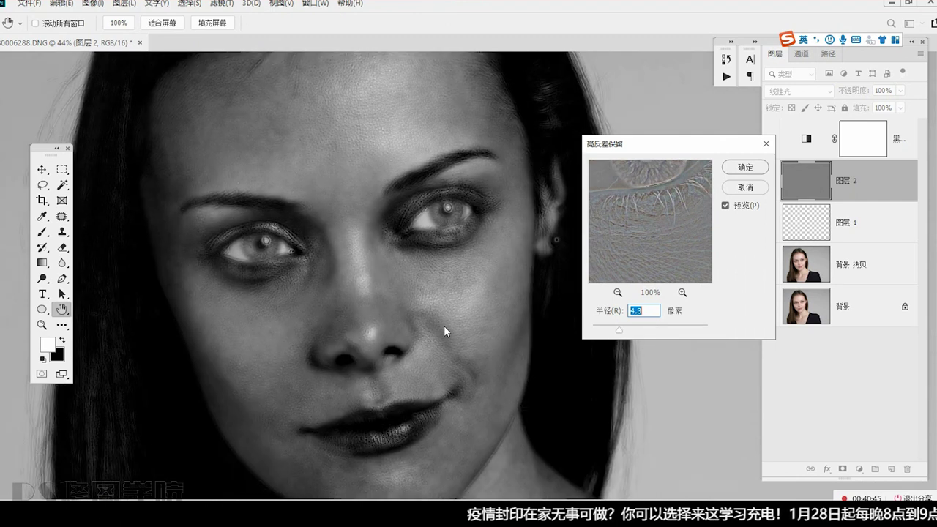
pyautogui.scroll(1, 454, 359)
pyautogui.moveTo(457, 364); pyautogui.dragTo(469, 356)
pyautogui.scroll(-1, 468, 357)
pyautogui.click(640, 330)
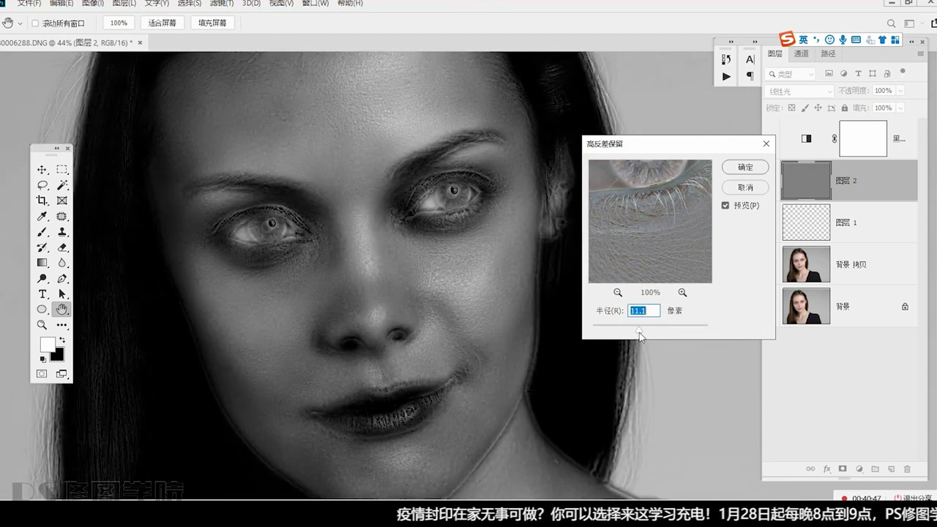
pyautogui.click(640, 331)
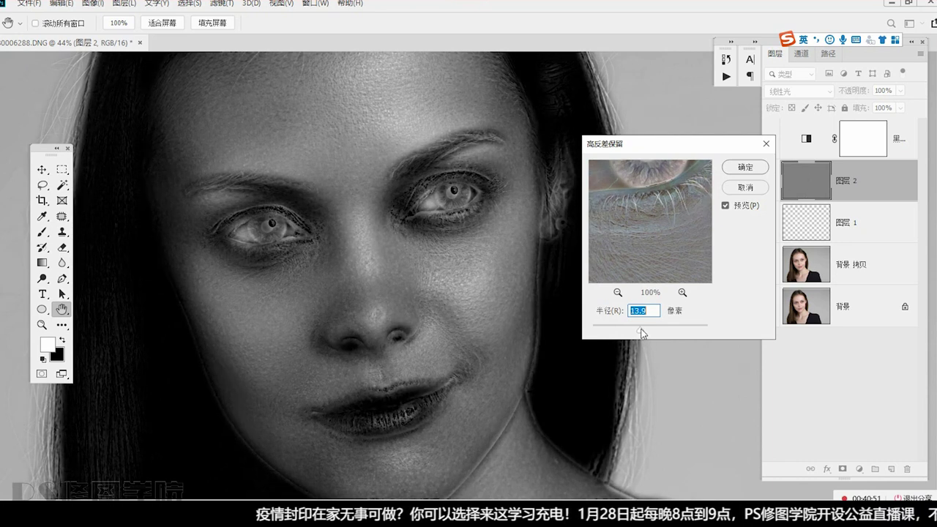
pyautogui.write('15')
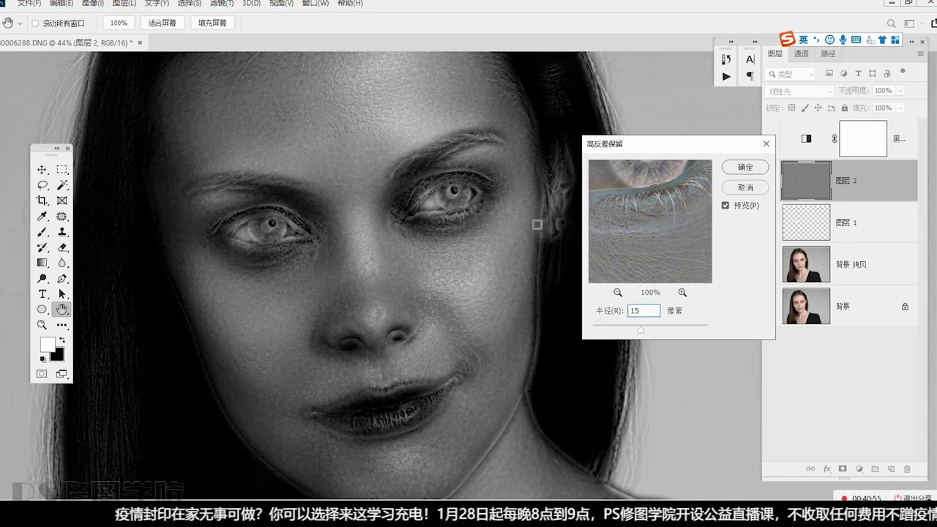
pyautogui.press('Return')
# Apply a Gaussian Blur (高斯模糊) with a radius of 15 pixels to the high-pass layer.
pyautogui.click(222, 4)
pyautogui.moveTo(303, 160)
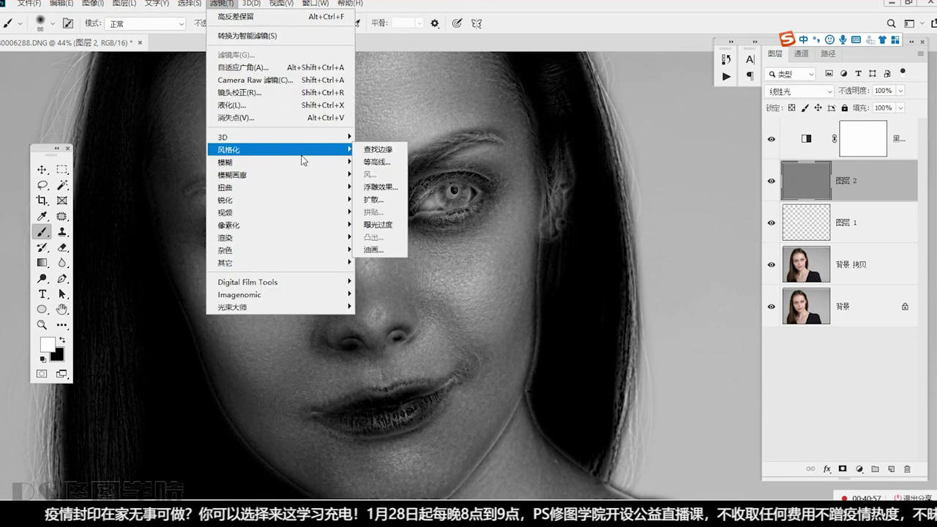
pyautogui.click(390, 198)
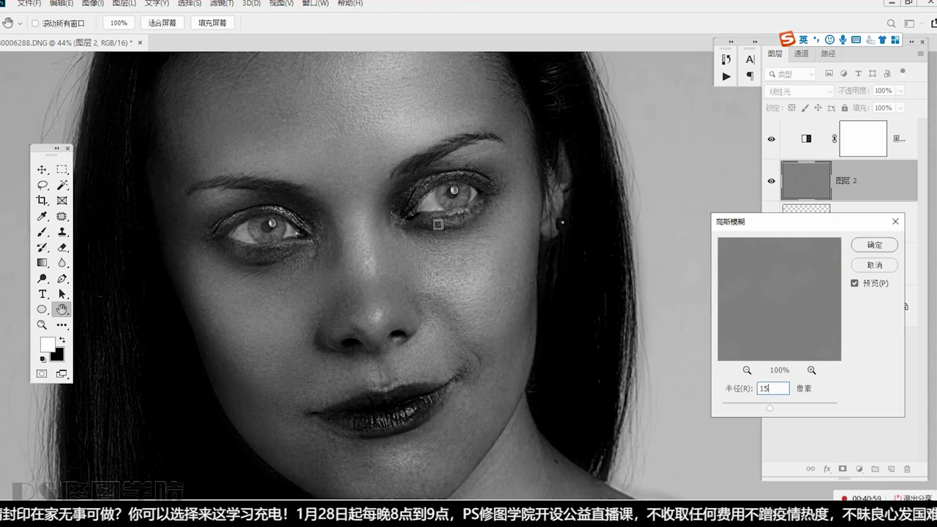
pyautogui.press('Return')
# Add a black mask to the high-pass layer and set the Brush to 100% opacity and 100% flow.
pyautogui.press('b')
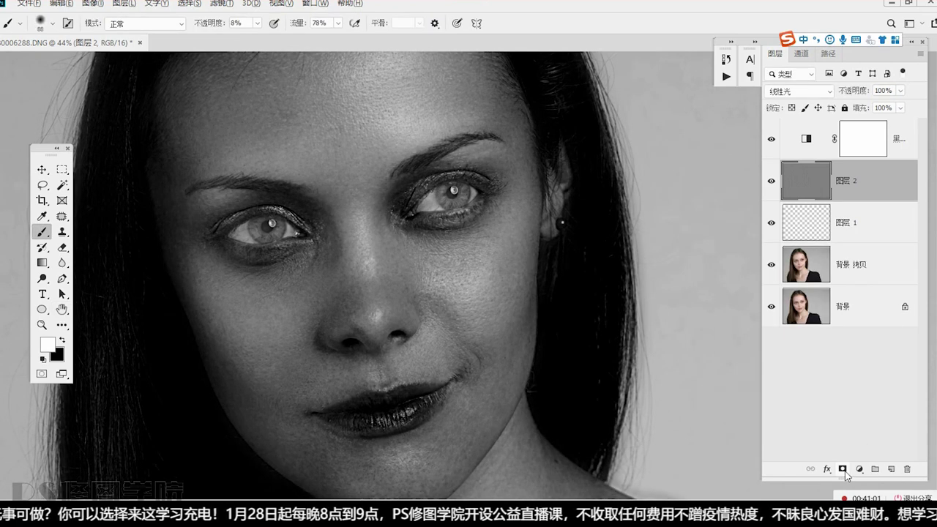
pyautogui.keyDown('alt'); pyautogui.click(844, 471); pyautogui.keyUp('alt')
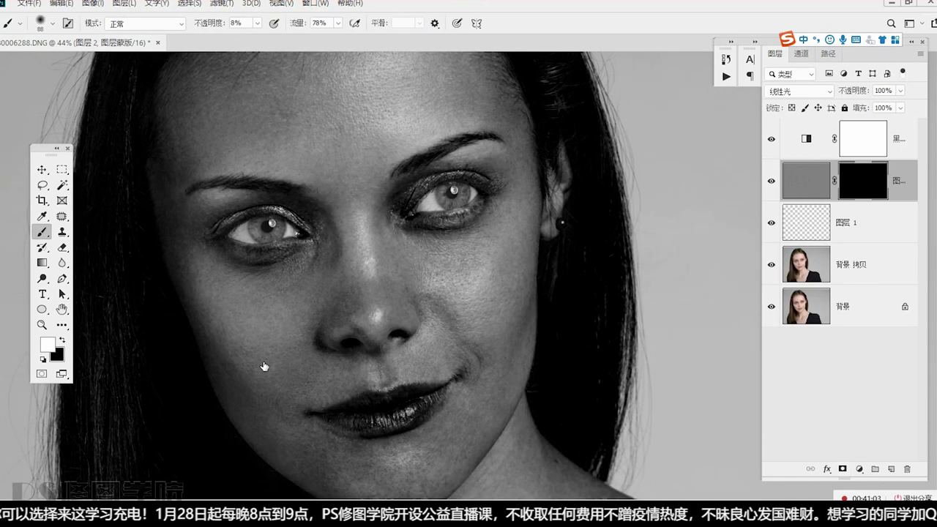
pyautogui.rightClick(42, 233)
pyautogui.click(81, 232)
pyautogui.moveTo(249, 288); pyautogui.dragTo(270, 295)
pyautogui.click(257, 24)
pyautogui.moveTo(259, 37)
pyautogui.mouseDown()
pyautogui.moveTo(342, 33)
pyautogui.moveTo(435, 65)
pyautogui.mouseUp()
pyautogui.click(338, 23)
# Paint white on the high-pass layer's mask over the cheeks and the skin around the mouth.
pyautogui.moveTo(333, 420)
pyautogui.mouseDown()
pyautogui.moveTo(364, 335)
pyautogui.moveTo(339, 337)
pyautogui.mouseUp()
pyautogui.scroll(3, 364, 335)
pyautogui.moveTo(320, 267)
pyautogui.mouseDown()
pyautogui.moveTo(287, 280)
pyautogui.moveTo(331, 248)
pyautogui.moveTo(337, 194)
pyautogui.moveTo(295, 162)
pyautogui.moveTo(293, 200)
pyautogui.moveTo(262, 253)
pyautogui.moveTo(304, 324)
pyautogui.moveTo(366, 396)
pyautogui.moveTo(421, 399)
pyautogui.mouseUp()
pyautogui.press('[')
pyautogui.press('[')
pyautogui.press('[')
pyautogui.moveTo(583, 299); pyautogui.dragTo(628, 244)
pyautogui.moveTo(606, 276); pyautogui.dragTo(583, 423)
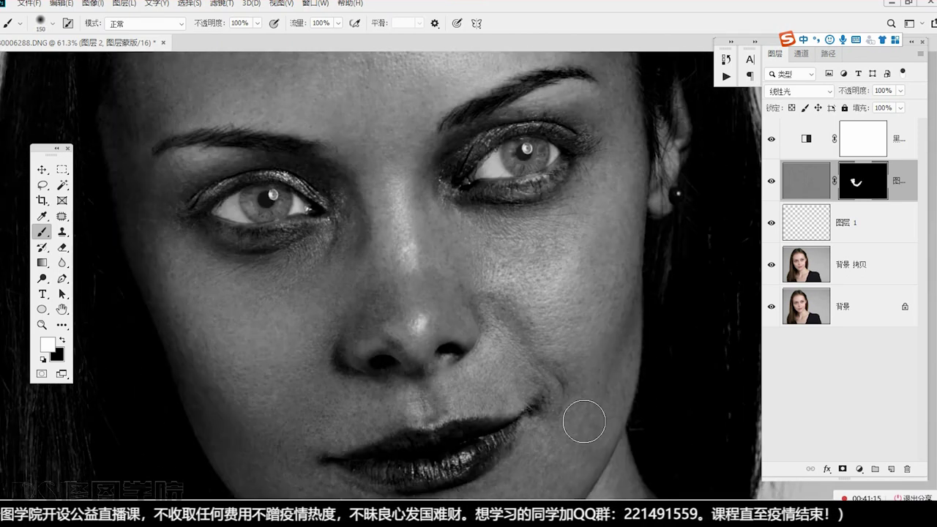
pyautogui.moveTo(587, 268); pyautogui.dragTo(599, 330)
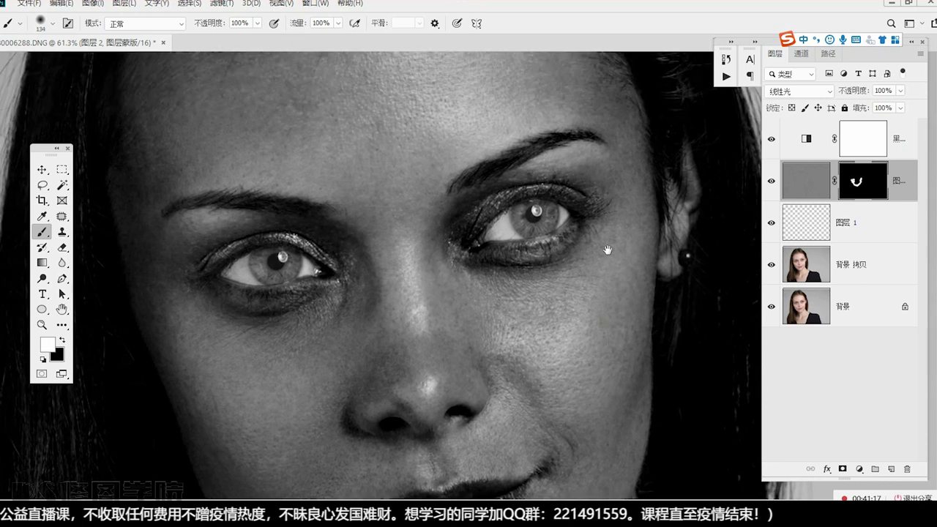
# Paint white on the mask over the nose and the skin beside the inner eye corners with a smaller brush.
pyautogui.moveTo(446, 313); pyautogui.dragTo(464, 322)
pyautogui.press('[')
pyautogui.press('[')
pyautogui.press('[')
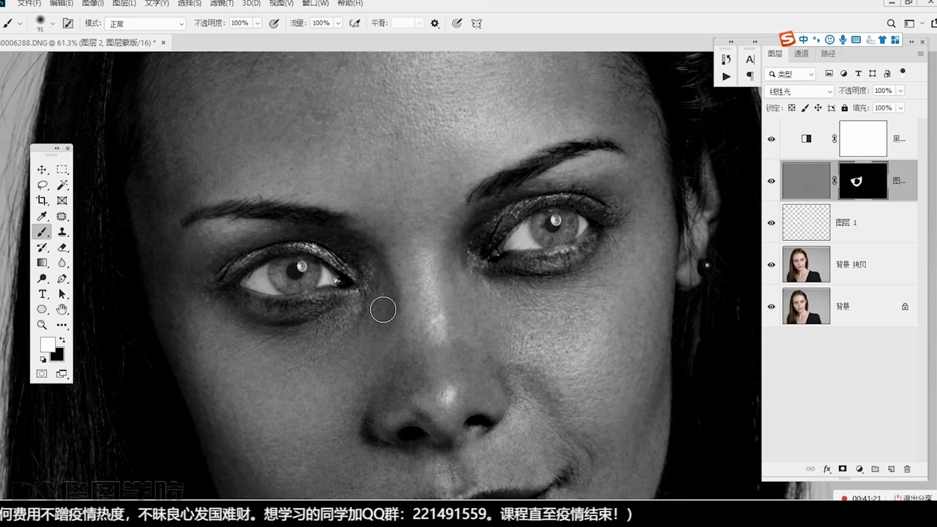
pyautogui.moveTo(388, 263); pyautogui.dragTo(420, 410)
pyautogui.moveTo(410, 341); pyautogui.dragTo(454, 337)
pyautogui.moveTo(480, 277)
pyautogui.mouseDown()
pyautogui.moveTo(447, 296)
pyautogui.moveTo(454, 294)
pyautogui.mouseUp()
pyautogui.moveTo(347, 281); pyautogui.dragTo(296, 270)
# Paint white on the mask across the forehead and between the eyebrows with a brush of about 290 pixels.
pyautogui.moveTo(297, 270)
pyautogui.mouseDown()
pyautogui.moveTo(350, 251)
pyautogui.moveTo(230, 293)
pyautogui.moveTo(218, 271)
pyautogui.moveTo(196, 340)
pyautogui.mouseUp()
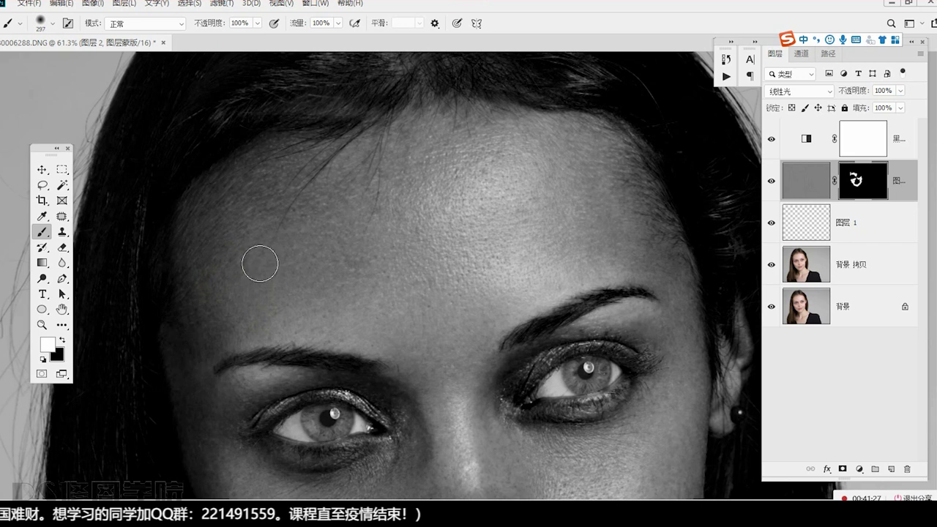
pyautogui.moveTo(432, 199)
pyautogui.mouseDown()
pyautogui.moveTo(586, 186)
pyautogui.moveTo(592, 223)
pyautogui.moveTo(619, 233)
pyautogui.mouseUp()
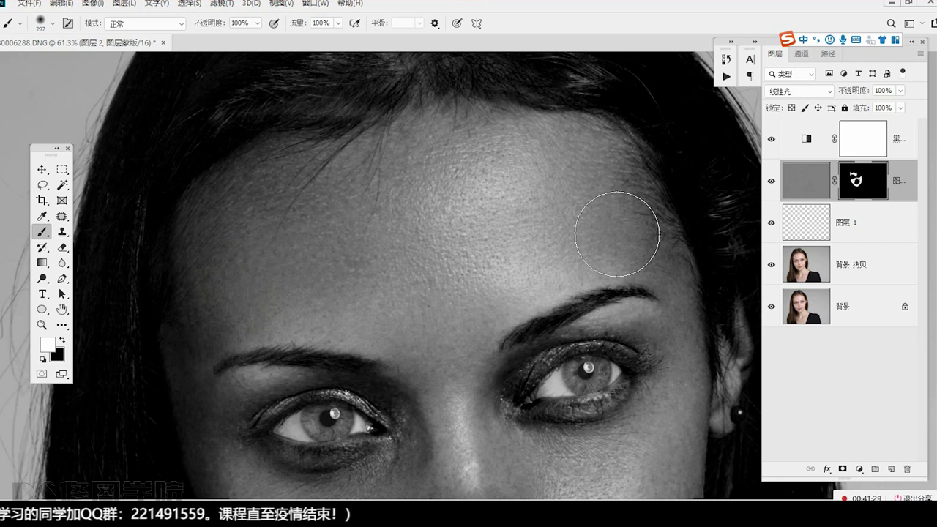
pyautogui.moveTo(599, 300); pyautogui.dragTo(449, 246)
pyautogui.moveTo(397, 324); pyautogui.dragTo(447, 366)
pyautogui.press('[')
pyautogui.press('[')
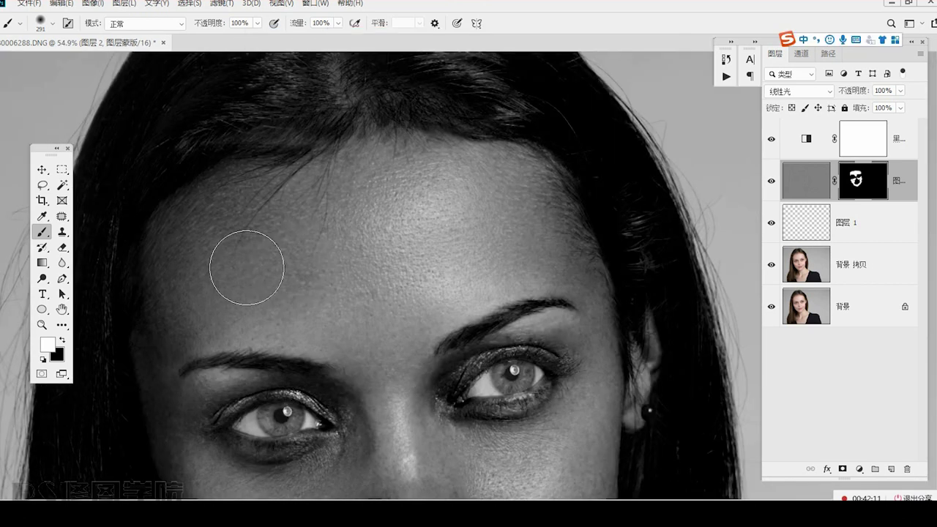
pyautogui.moveTo(471, 338); pyautogui.dragTo(410, 225)
pyautogui.moveTo(388, 372); pyautogui.dragTo(404, 384)
pyautogui.moveTo(260, 337); pyautogui.dragTo(351, 331)
# Examine the skin texture around the woman's right eye, undo the last change, and reselect the high-pass layer's mask.
pyautogui.scroll(5, 351, 331)
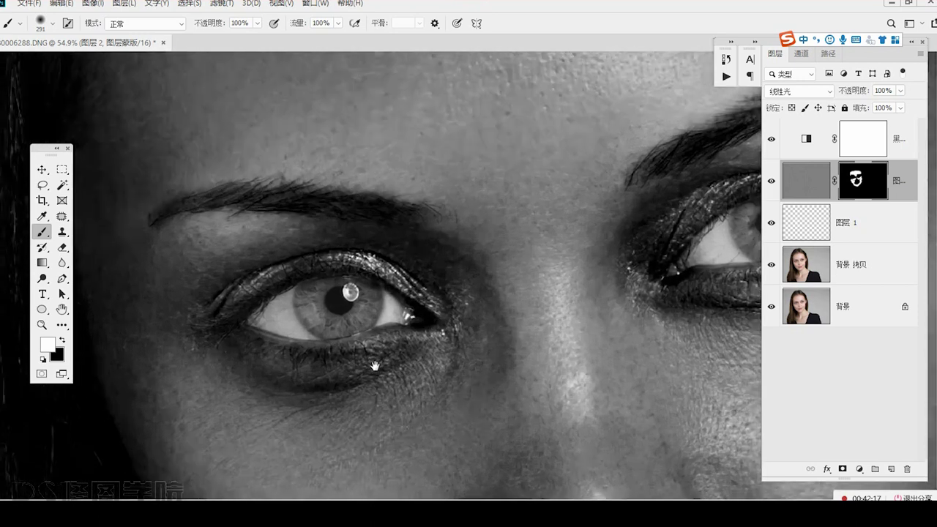
pyautogui.scroll(5, 374, 365)
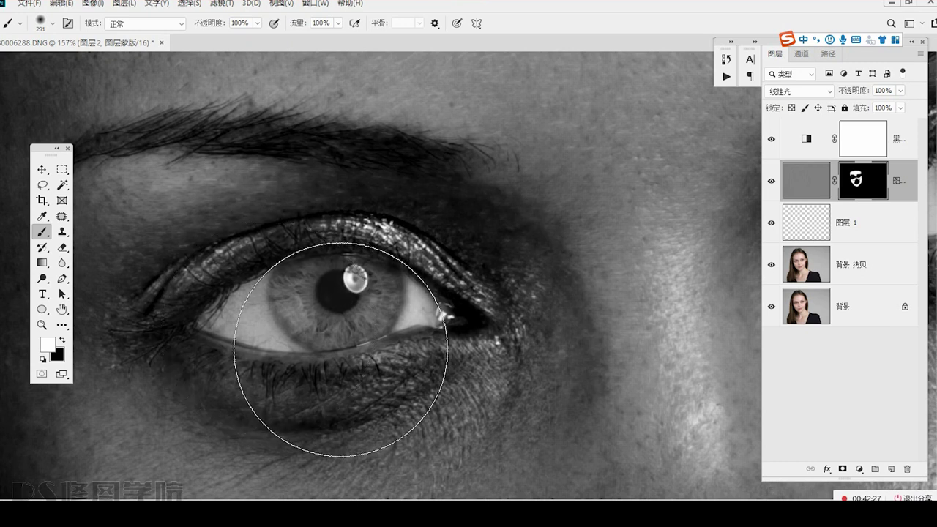
pyautogui.scroll(-4, 355, 278)
pyautogui.hotkey('ctrl', 'z')
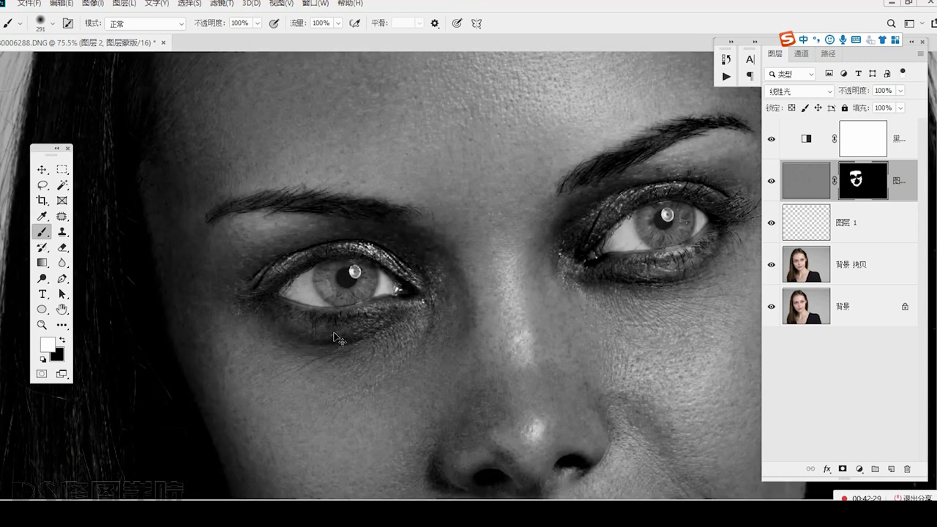
pyautogui.moveTo(372, 240); pyautogui.dragTo(412, 429)
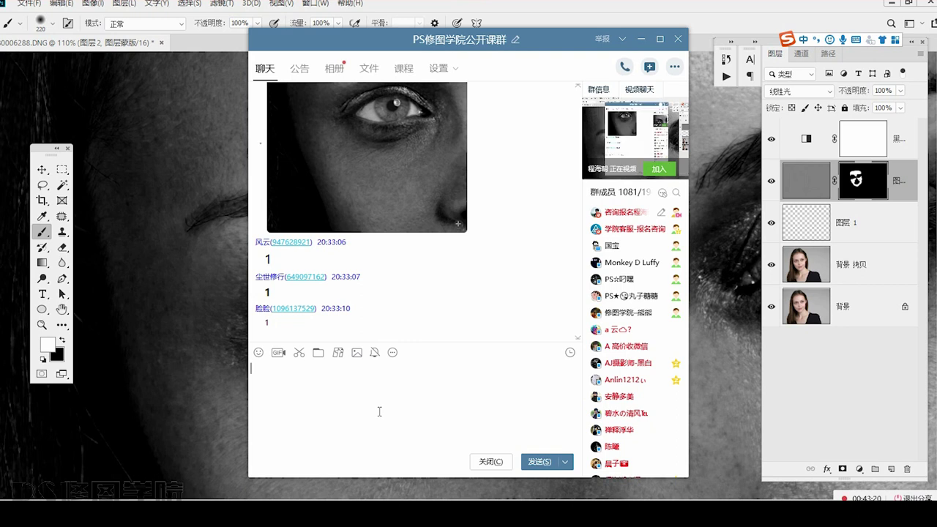
pyautogui.click(869, 179)
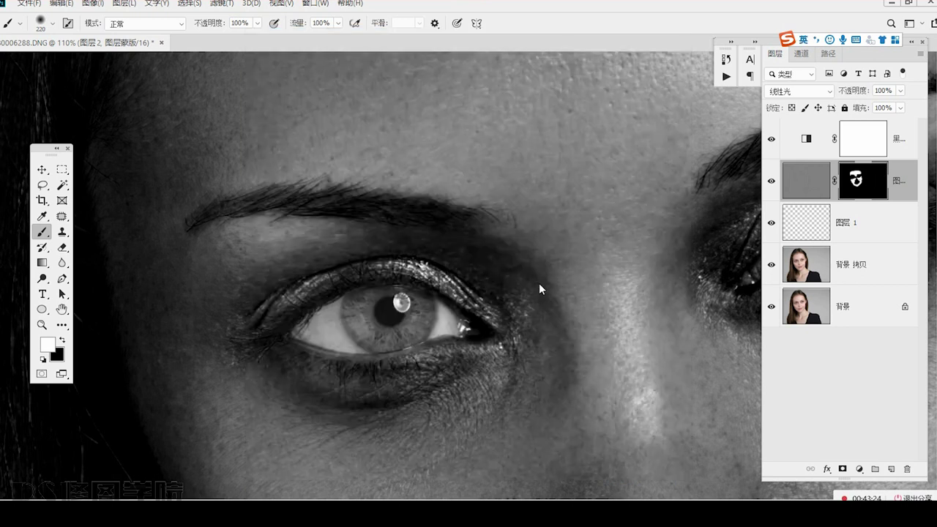
# Touch up the mask around the woman's right eye and the nose with a smaller white brush.
pyautogui.scroll(-3, 380, 381)
pyautogui.moveTo(374, 388)
pyautogui.mouseDown()
pyautogui.moveTo(315, 316)
pyautogui.moveTo(328, 374)
pyautogui.moveTo(321, 326)
pyautogui.mouseUp()
pyautogui.scroll(-2, 315, 316)
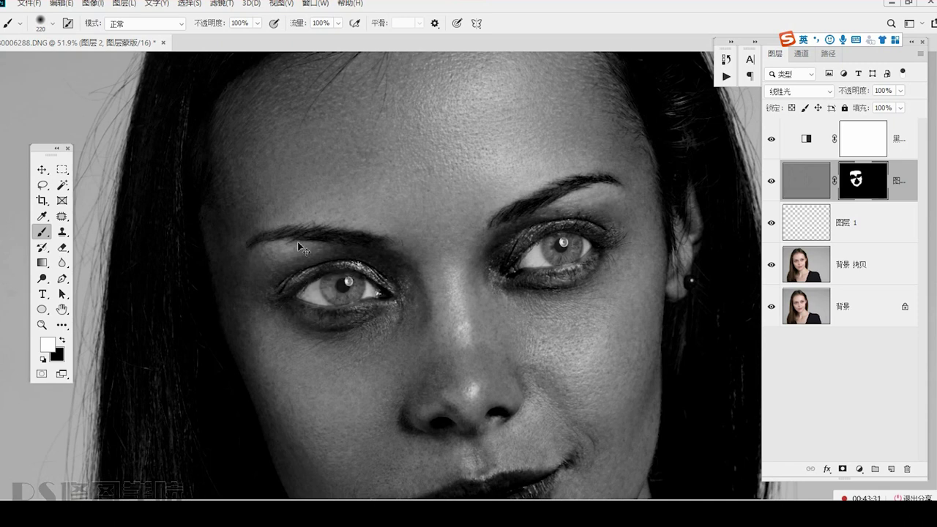
pyautogui.moveTo(356, 297); pyautogui.dragTo(333, 309)
pyautogui.moveTo(462, 354); pyautogui.dragTo(434, 237)
pyautogui.moveTo(428, 308); pyautogui.dragTo(447, 337)
# Hide the black-and-white adjustment and stamp all visible layers into a new layer above the high-pass layer.
pyautogui.click(771, 140)
pyautogui.click(771, 140)
pyautogui.hotkey('ctrl', 'alt', 'shift', 'e')
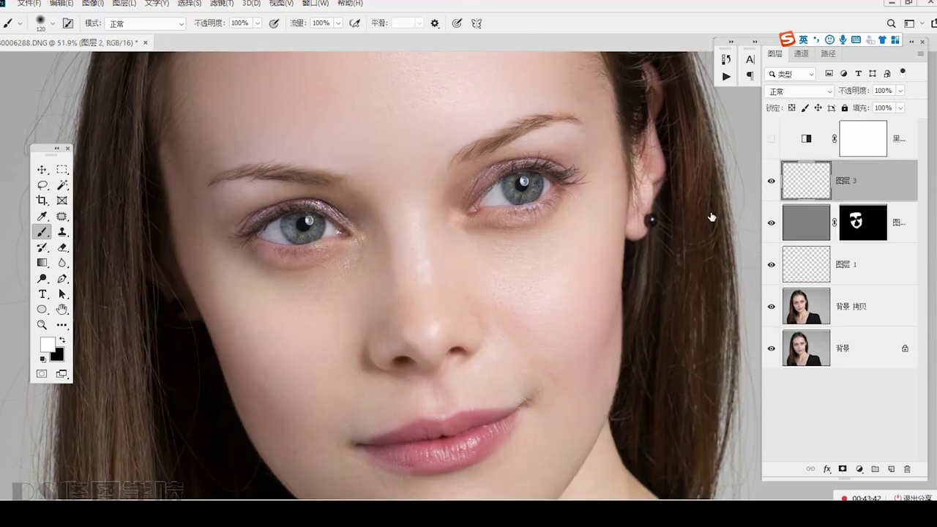
# Show the black-and-white adjustment again and patch spots on the upper nose bridge of the stamped layer with the Patch tool.
pyautogui.click(61, 220)
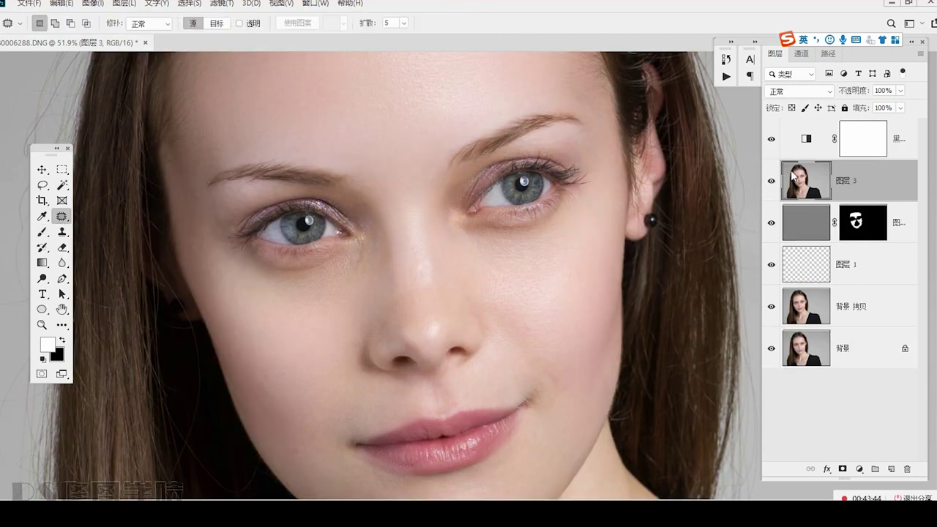
pyautogui.hotkey('ctrl', 'space')
pyautogui.moveTo(414, 266); pyautogui.dragTo(448, 305)
pyautogui.moveTo(449, 245)
pyautogui.mouseDown()
pyautogui.moveTo(426, 249)
pyautogui.moveTo(418, 291)
pyautogui.mouseUp()
pyautogui.hotkey('ctrl', 'd')
pyautogui.hotkey('ctrl', 'd')
pyautogui.moveTo(418, 292)
pyautogui.mouseDown()
pyautogui.moveTo(443, 259)
pyautogui.moveTo(460, 260)
pyautogui.moveTo(446, 261)
pyautogui.mouseUp()
pyautogui.moveTo(452, 269); pyautogui.dragTo(456, 233)
pyautogui.hotkey('ctrl', 'd')
pyautogui.press('space')
pyautogui.moveTo(468, 195)
pyautogui.mouseDown()
pyautogui.moveTo(490, 297)
pyautogui.moveTo(500, 280)
pyautogui.moveTo(489, 279)
pyautogui.mouseUp()
pyautogui.moveTo(496, 293); pyautogui.dragTo(493, 334)
pyautogui.hotkey('ctrl', 'd')
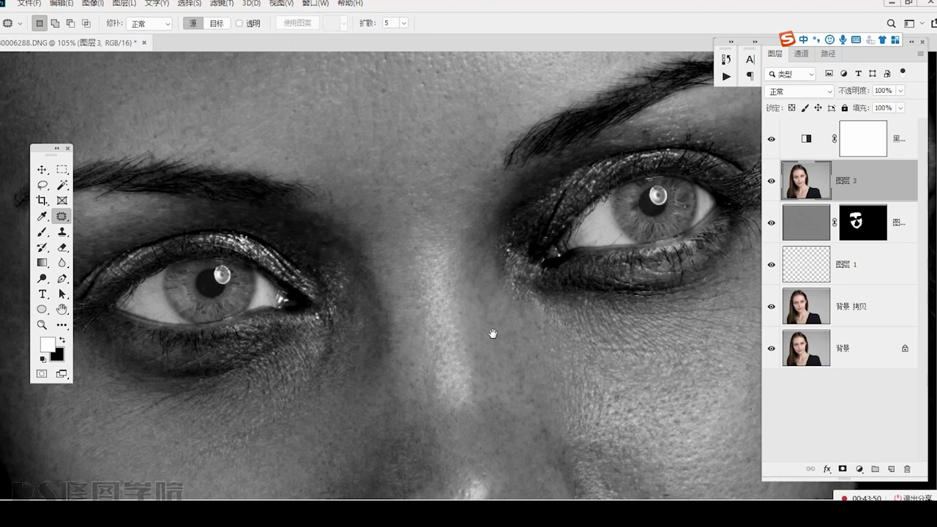
# Patch uneven spots beside the nose bridge near the inner corner of the woman's left eye and below the brow.
pyautogui.hotkey('ctrl', 'd')
pyautogui.moveTo(474, 287); pyautogui.dragTo(478, 287)
pyautogui.moveTo(478, 288); pyautogui.dragTo(413, 310)
pyautogui.hotkey('ctrl', 'd')
pyautogui.moveTo(459, 279)
pyautogui.mouseDown()
pyautogui.moveTo(462, 272)
pyautogui.moveTo(465, 288)
pyautogui.moveTo(471, 269)
pyautogui.mouseUp()
pyautogui.hotkey('ctrl', 'd')
pyautogui.hotkey('ctrl', 'd')
pyautogui.moveTo(470, 235); pyautogui.dragTo(473, 251)
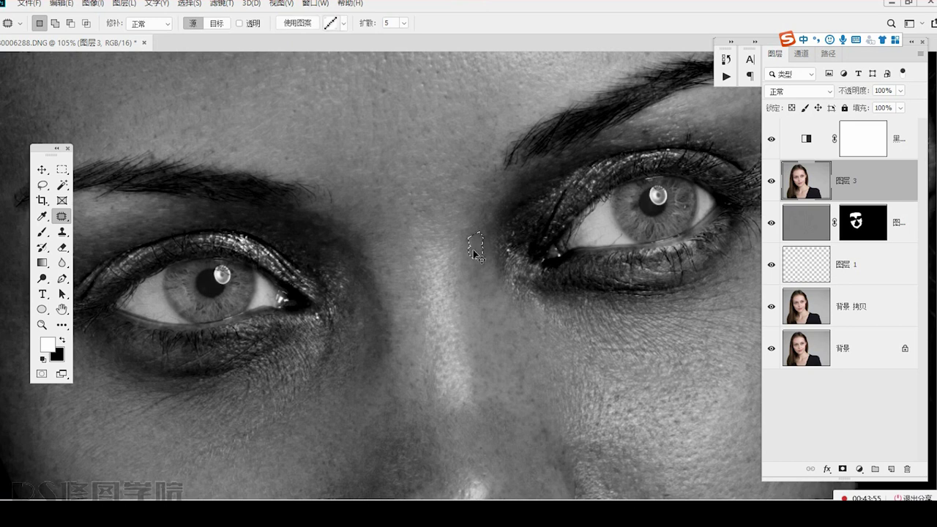
pyautogui.scroll(3, 469, 285)
pyautogui.hotkey('ctrl', 'd')
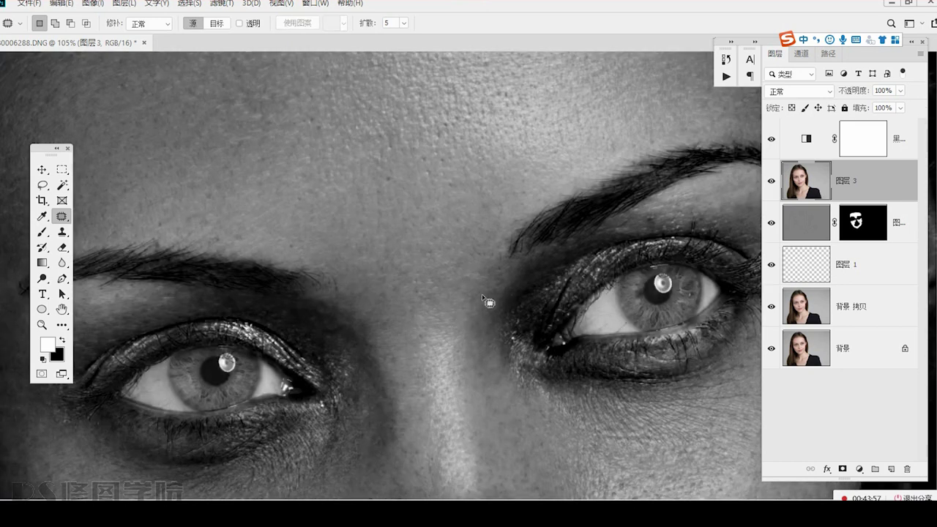
pyautogui.moveTo(484, 276); pyautogui.dragTo(484, 267)
pyautogui.moveTo(474, 273); pyautogui.dragTo(461, 282)
pyautogui.hotkey('ctrl', 'd')
# Patch the blotchy spots along the side of the nose bridge facing the woman's right eye.
pyautogui.moveTo(398, 368); pyautogui.dragTo(416, 255)
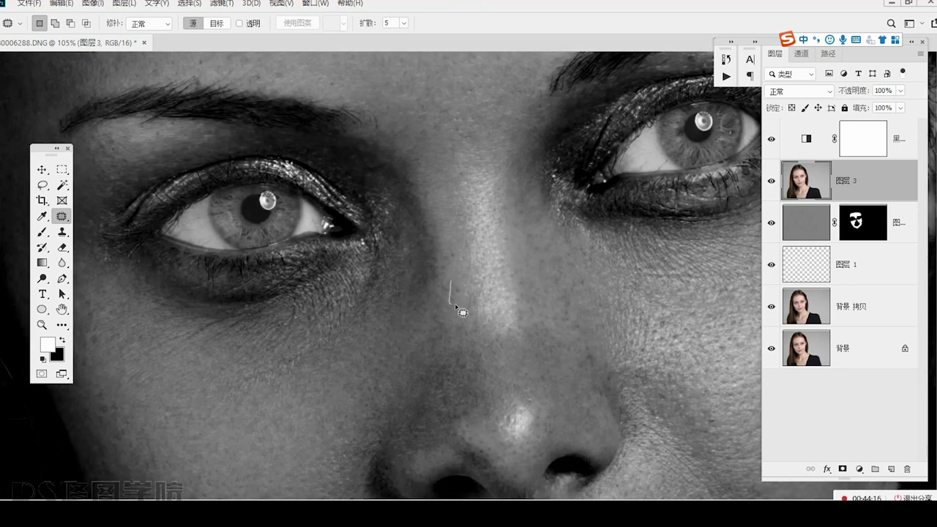
pyautogui.moveTo(466, 295)
pyautogui.mouseDown()
pyautogui.moveTo(469, 332)
pyautogui.moveTo(476, 289)
pyautogui.mouseUp()
pyautogui.moveTo(474, 298); pyautogui.dragTo(468, 275)
pyautogui.hotkey('ctrl', 'd')
pyautogui.moveTo(455, 316); pyautogui.dragTo(469, 321)
pyautogui.hotkey('ctrl', 'd')
pyautogui.moveTo(440, 290); pyautogui.dragTo(449, 292)
pyautogui.moveTo(449, 292)
pyautogui.mouseDown()
pyautogui.moveTo(460, 305)
pyautogui.moveTo(434, 325)
pyautogui.mouseUp()
pyautogui.hotkey('ctrl', 'd')
pyautogui.moveTo(435, 326); pyautogui.dragTo(441, 290)
pyautogui.hotkey('ctrl', 'd')
# Patch the dark spots between the nose and the inner corner of the woman's right eye.
pyautogui.moveTo(394, 351); pyautogui.dragTo(443, 335)
pyautogui.scroll(2, 442, 334)
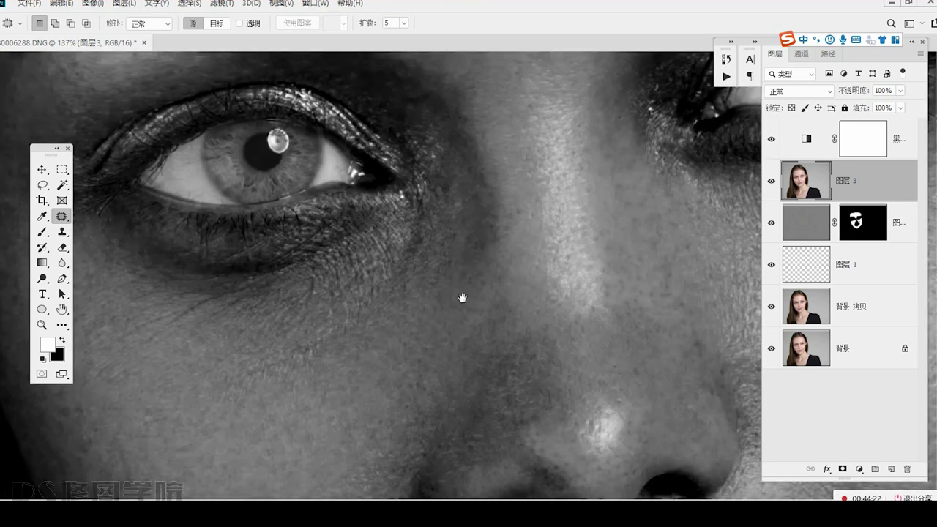
pyautogui.moveTo(476, 286)
pyautogui.mouseDown()
pyautogui.moveTo(506, 292)
pyautogui.moveTo(496, 285)
pyautogui.mouseUp()
pyautogui.moveTo(492, 300); pyautogui.dragTo(498, 328)
pyautogui.hotkey('ctrl', 'd')
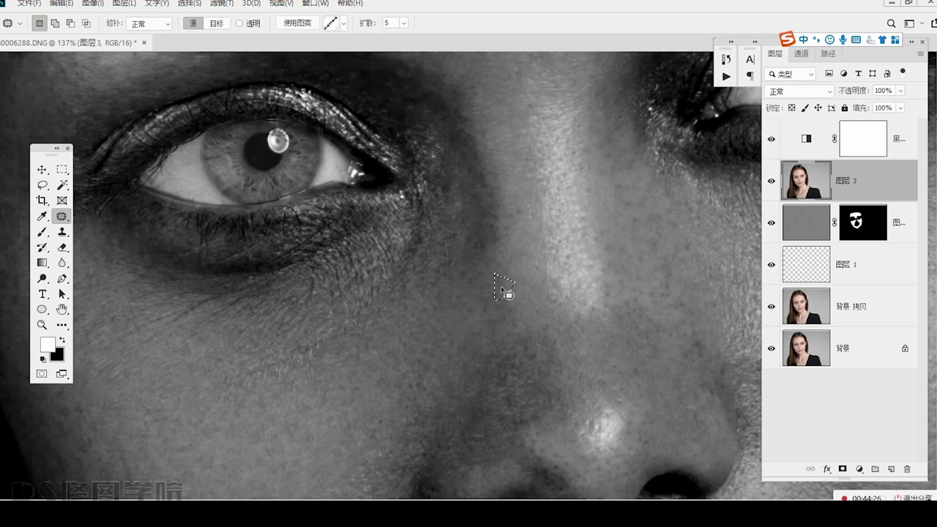
pyautogui.moveTo(485, 280); pyautogui.dragTo(484, 355)
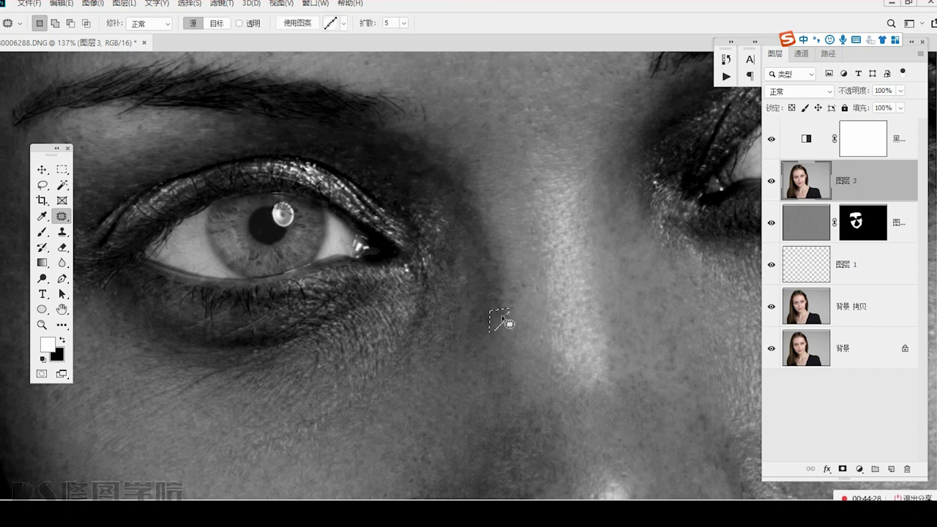
pyautogui.moveTo(476, 328); pyautogui.dragTo(472, 334)
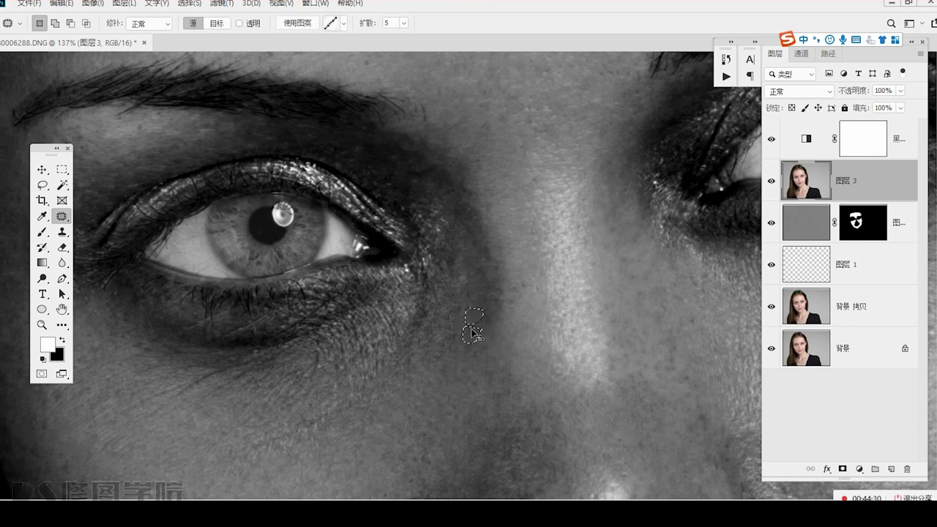
pyautogui.hotkey('ctrl', 'd')
pyautogui.moveTo(461, 287)
pyautogui.mouseDown()
pyautogui.moveTo(473, 312)
pyautogui.moveTo(467, 304)
pyautogui.mouseUp()
pyautogui.hotkey('ctrl', 'd')
pyautogui.moveTo(463, 312); pyautogui.dragTo(447, 353)
pyautogui.hotkey('ctrl', 'd')
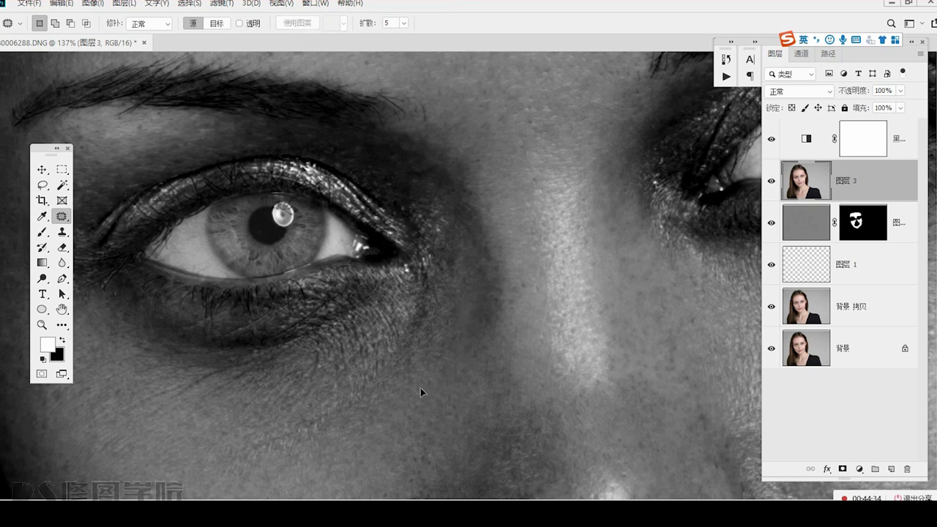
# Patch the uneven skin on the upper cheek below the woman's right eye.
pyautogui.moveTo(395, 389); pyautogui.dragTo(407, 298)
pyautogui.moveTo(431, 377)
pyautogui.mouseDown()
pyautogui.moveTo(442, 369)
pyautogui.moveTo(421, 389)
pyautogui.mouseUp()
pyautogui.hotkey('ctrl', 'd')
pyautogui.moveTo(358, 432); pyautogui.dragTo(402, 327)
pyautogui.moveTo(403, 327)
pyautogui.mouseDown()
pyautogui.moveTo(398, 340)
pyautogui.moveTo(419, 322)
pyautogui.mouseUp()
pyautogui.moveTo(419, 324); pyautogui.dragTo(395, 339)
pyautogui.hotkey('ctrl', 'd')
pyautogui.moveTo(352, 272)
pyautogui.mouseDown()
pyautogui.moveTo(372, 338)
pyautogui.moveTo(419, 322)
pyautogui.moveTo(385, 326)
pyautogui.mouseUp()
pyautogui.hotkey('ctrl', 'd')
pyautogui.moveTo(405, 282); pyautogui.dragTo(422, 334)
pyautogui.hotkey('ctrl', 'd')
# Patch spots on the outer part of the woman's right cheek below the eye's outer corner.
pyautogui.moveTo(336, 367); pyautogui.dragTo(410, 318)
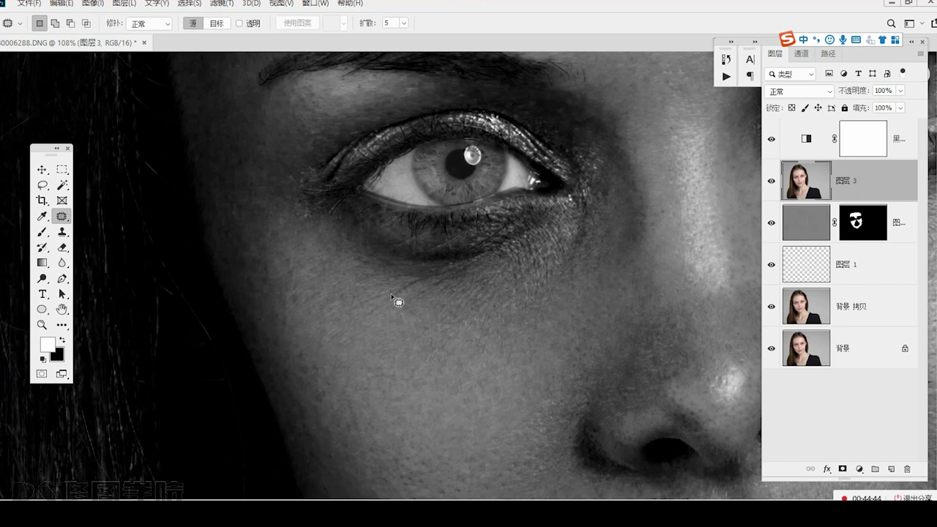
pyautogui.moveTo(419, 281); pyautogui.dragTo(416, 282)
pyautogui.moveTo(402, 292); pyautogui.dragTo(378, 358)
pyautogui.hotkey('ctrl', 'd')
pyautogui.moveTo(337, 320); pyautogui.dragTo(362, 320)
pyautogui.hotkey('ctrl', 'd')
pyautogui.moveTo(297, 314)
pyautogui.mouseDown()
pyautogui.moveTo(308, 335)
pyautogui.moveTo(320, 315)
pyautogui.mouseUp()
pyautogui.moveTo(311, 325); pyautogui.dragTo(315, 349)
pyautogui.hotkey('ctrl', 'd')
pyautogui.moveTo(282, 314)
pyautogui.mouseDown()
pyautogui.moveTo(321, 363)
pyautogui.moveTo(319, 338)
pyautogui.mouseUp()
pyautogui.hotkey('ctrl', 'd')
# Patch a cluster of small spots further in on the woman's right cheek.
pyautogui.moveTo(321, 345)
pyautogui.mouseDown()
pyautogui.moveTo(337, 341)
pyautogui.moveTo(350, 360)
pyautogui.moveTo(345, 344)
pyautogui.mouseUp()
pyautogui.hotkey('ctrl', 'd')
pyautogui.click(344, 360)
pyautogui.moveTo(347, 352); pyautogui.dragTo(341, 365)
pyautogui.hotkey('ctrl', 'd')
pyautogui.moveTo(329, 318)
pyautogui.mouseDown()
pyautogui.moveTo(351, 363)
pyautogui.moveTo(344, 366)
pyautogui.moveTo(344, 345)
pyautogui.mouseUp()
pyautogui.hotkey('ctrl', 'd')
pyautogui.hotkey('ctrl', 'd')
pyautogui.hotkey('ctrl', 'd')
# Patch the remaining spots on the lower and middle part of the woman's right cheek.
pyautogui.moveTo(316, 382); pyautogui.dragTo(346, 350)
pyautogui.hotkey('ctrl', 'd')
pyautogui.moveTo(312, 276)
pyautogui.mouseDown()
pyautogui.moveTo(358, 414)
pyautogui.moveTo(371, 408)
pyautogui.moveTo(333, 376)
pyautogui.mouseUp()
pyautogui.hotkey('ctrl', 'd')
pyautogui.moveTo(338, 385)
pyautogui.mouseDown()
pyautogui.moveTo(366, 415)
pyautogui.moveTo(356, 401)
pyautogui.mouseUp()
pyautogui.hotkey('ctrl', 'd')
pyautogui.moveTo(345, 365)
pyautogui.mouseDown()
pyautogui.moveTo(359, 372)
pyautogui.moveTo(357, 389)
pyautogui.mouseUp()
pyautogui.hotkey('ctrl', 'd')
pyautogui.moveTo(421, 359); pyautogui.dragTo(424, 350)
pyautogui.moveTo(420, 356); pyautogui.dragTo(408, 385)
pyautogui.hotkey('ctrl', 'd')
# Patch more small spots on the same side of the face, working up towards the forehead.
pyautogui.moveTo(436, 354)
pyautogui.mouseDown()
pyautogui.moveTo(491, 345)
pyautogui.moveTo(525, 356)
pyautogui.moveTo(405, 374)
pyautogui.mouseUp()
pyautogui.scroll(3, 476, 352)
pyautogui.hotkey('ctrl', 'd')
pyautogui.moveTo(454, 314); pyautogui.dragTo(474, 318)
pyautogui.hotkey('ctrl', 'd')
pyautogui.moveTo(442, 354); pyautogui.dragTo(437, 355)
pyautogui.moveTo(437, 355)
pyautogui.mouseDown()
pyautogui.moveTo(489, 337)
pyautogui.moveTo(476, 366)
pyautogui.mouseUp()
pyautogui.hotkey('ctrl', 'd')
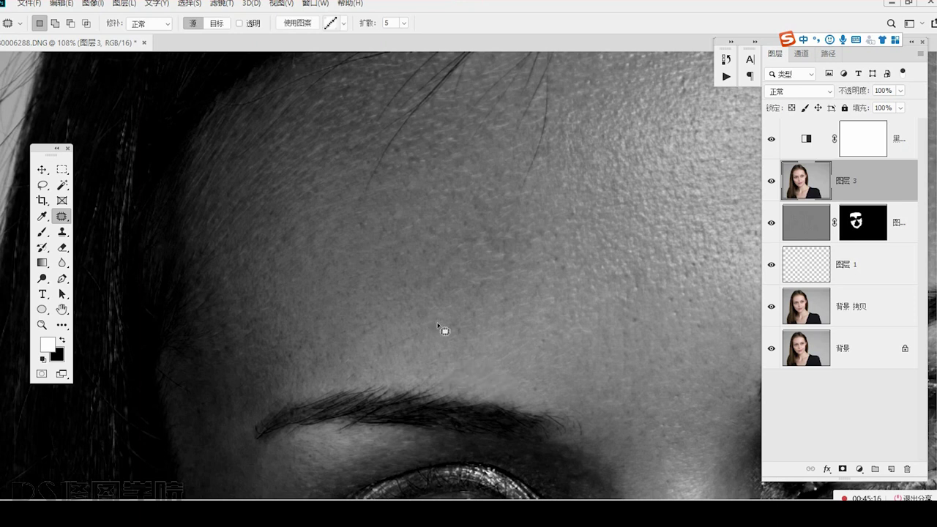
# Patch dark spots on the forehead above the woman's right eyebrow.
pyautogui.moveTo(473, 280)
pyautogui.mouseDown()
pyautogui.moveTo(429, 353)
pyautogui.moveTo(433, 347)
pyautogui.mouseUp()
pyautogui.moveTo(437, 356); pyautogui.dragTo(430, 375)
pyautogui.hotkey('ctrl', 'd')
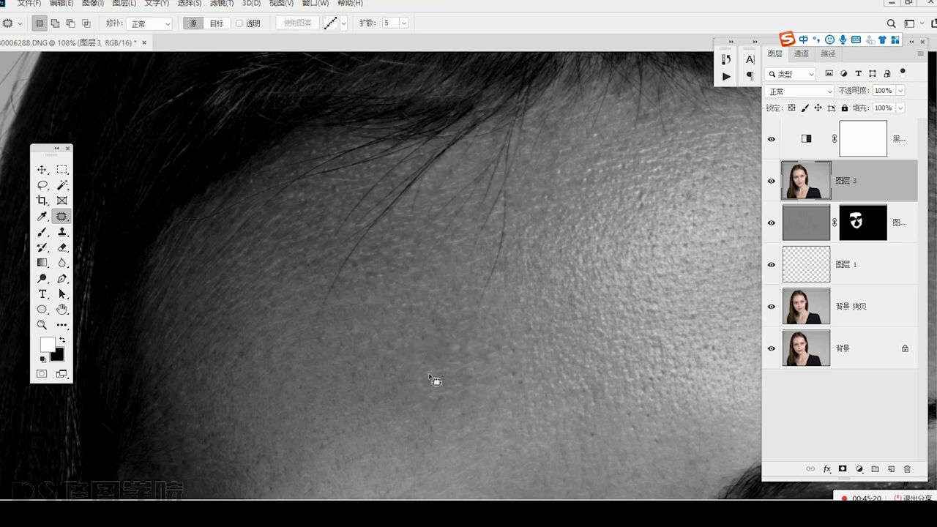
pyautogui.click(458, 315)
pyautogui.moveTo(451, 372); pyautogui.dragTo(435, 357)
pyautogui.moveTo(437, 368); pyautogui.dragTo(431, 389)
pyautogui.hotkey('ctrl', 'd')
# Patch further uneven spots in the middle of the forehead below the loose hair strands.
pyautogui.moveTo(368, 416); pyautogui.dragTo(380, 345)
pyautogui.moveTo(381, 348); pyautogui.dragTo(396, 343)
pyautogui.hotkey('ctrl', 'd')
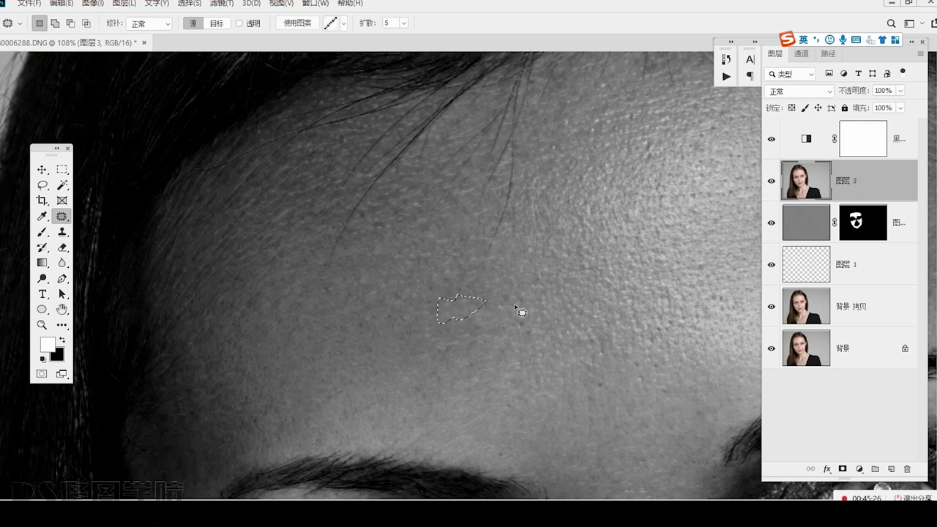
pyautogui.moveTo(511, 237)
pyautogui.mouseDown()
pyautogui.moveTo(515, 184)
pyautogui.moveTo(523, 236)
pyautogui.mouseUp()
pyautogui.hotkey('ctrl', 'd')
pyautogui.moveTo(471, 251); pyautogui.dragTo(478, 263)
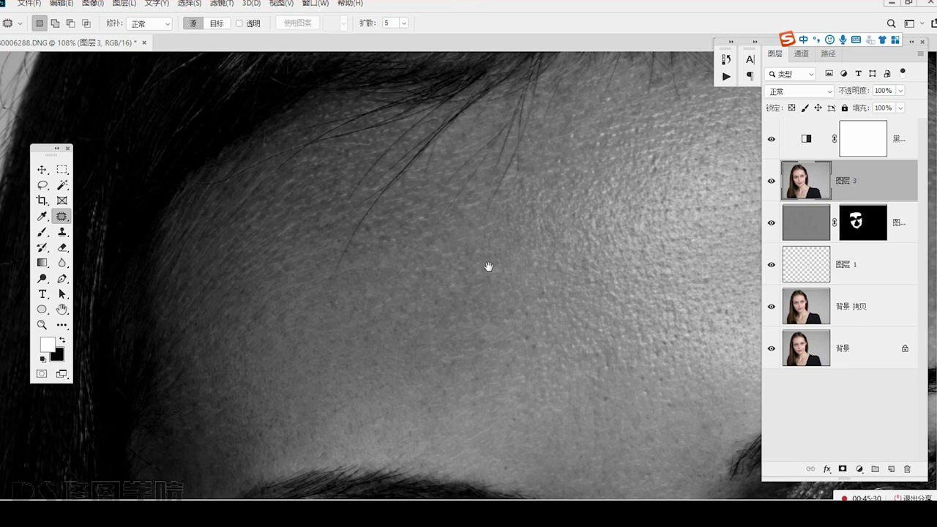
# Patch small uneven spots on the forehead below the loose hair strands and along the near edge of the bright highlight.
pyautogui.moveTo(418, 234); pyautogui.dragTo(425, 236)
pyautogui.hotkey('ctrl', 'd')
pyautogui.moveTo(273, 241); pyautogui.dragTo(293, 240)
pyautogui.hotkey('ctrl', 'd')
pyautogui.moveTo(584, 288); pyautogui.dragTo(495, 299)
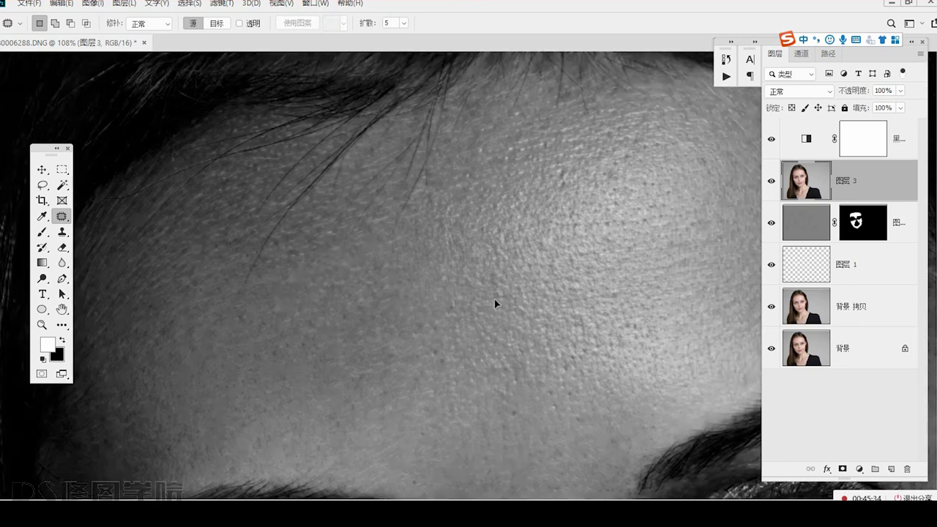
pyautogui.moveTo(572, 292); pyautogui.dragTo(583, 286)
pyautogui.hotkey('ctrl', 'd')
pyautogui.moveTo(541, 236); pyautogui.dragTo(558, 237)
pyautogui.hotkey('ctrl', 'd')
# Patch an uneven spot on the forehead highlight above the woman's left eyebrow.
pyautogui.moveTo(601, 292)
pyautogui.mouseDown()
pyautogui.moveTo(454, 264)
pyautogui.moveTo(478, 268)
pyautogui.moveTo(480, 339)
pyautogui.mouseUp()
pyautogui.hotkey('ctrl', 'd')
pyautogui.hotkey('ctrl', 'd')
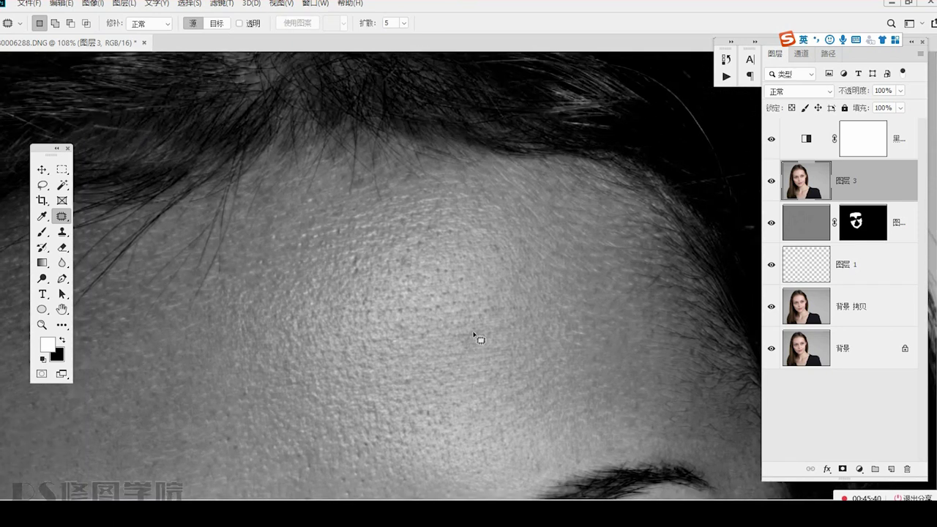
pyautogui.hotkey('ctrl', 'd')
pyautogui.moveTo(511, 306)
pyautogui.mouseDown()
pyautogui.moveTo(459, 346)
pyautogui.moveTo(508, 304)
pyautogui.mouseUp()
pyautogui.hotkey('ctrl', 'd')
# Patch several rough spots across the upper part of the forehead highlight.
pyautogui.moveTo(397, 257); pyautogui.dragTo(400, 258)
pyautogui.moveTo(407, 264); pyautogui.dragTo(391, 287)
pyautogui.hotkey('ctrl', 'd')
pyautogui.moveTo(347, 257); pyautogui.dragTo(363, 280)
pyautogui.hotkey('ctrl', 'd')
pyautogui.moveTo(418, 215); pyautogui.dragTo(414, 219)
pyautogui.hotkey('ctrl', 'd')
# Patch uneven spots on the upper forehead just below the hairline, next to the loose hair strands.
pyautogui.scroll(3, 428, 324)
pyautogui.moveTo(450, 280); pyautogui.dragTo(451, 283)
pyautogui.hotkey('ctrl', 'd')
pyautogui.hotkey('ctrl', 'd')
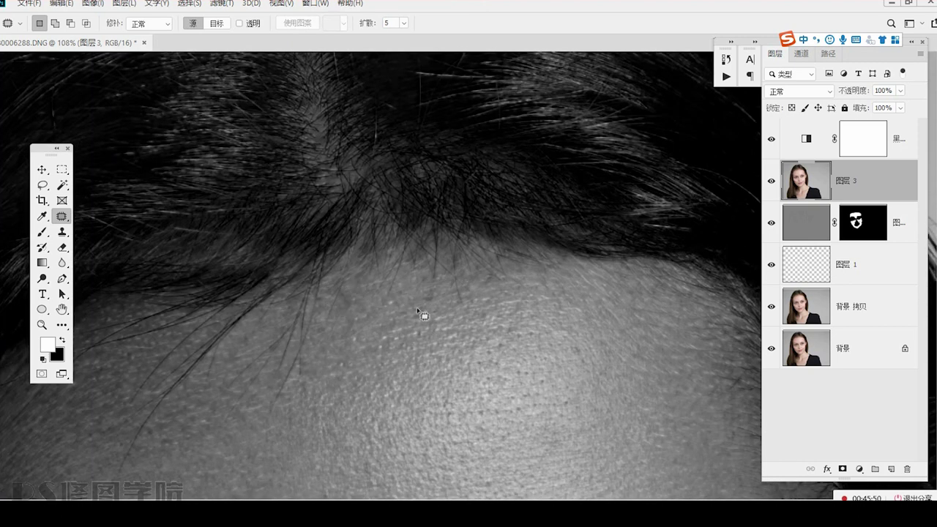
pyautogui.hotkey('ctrl', 'd')
pyautogui.moveTo(345, 320); pyautogui.dragTo(373, 279)
pyautogui.moveTo(357, 299)
pyautogui.mouseDown()
pyautogui.moveTo(376, 317)
pyautogui.moveTo(433, 292)
pyautogui.moveTo(390, 344)
pyautogui.mouseUp()
pyautogui.hotkey('ctrl', 'd')
pyautogui.moveTo(378, 359)
pyautogui.mouseDown()
pyautogui.moveTo(395, 300)
pyautogui.moveTo(335, 341)
pyautogui.mouseUp()
pyautogui.hotkey('ctrl', 'd')
# Patch dark spots on the shaded right side of the woman's nose.
pyautogui.moveTo(500, 383); pyautogui.dragTo(428, 299)
pyautogui.moveTo(474, 372); pyautogui.dragTo(487, 278)
pyautogui.scroll(5, 487, 278)
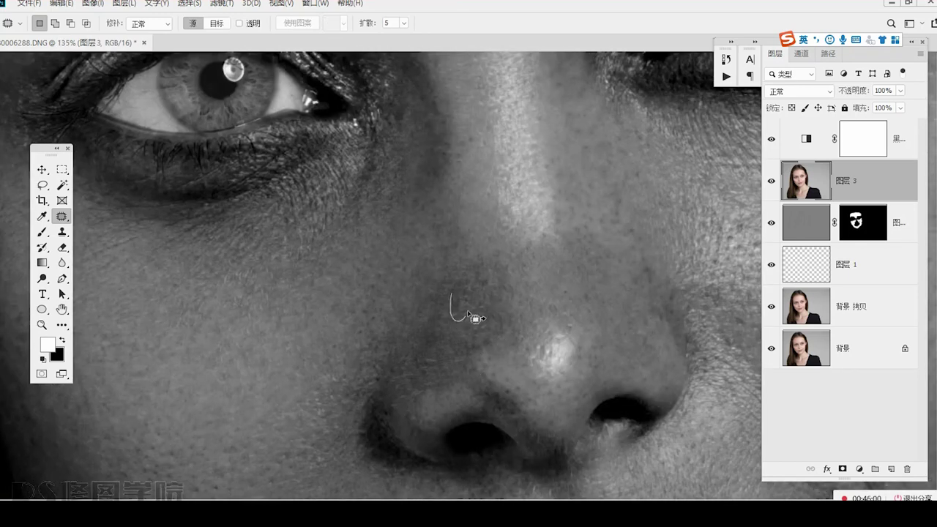
pyautogui.moveTo(480, 262)
pyautogui.mouseDown()
pyautogui.moveTo(466, 223)
pyautogui.moveTo(485, 213)
pyautogui.mouseUp()
pyautogui.moveTo(486, 276); pyautogui.dragTo(498, 233)
pyautogui.hotkey('ctrl', 'd')
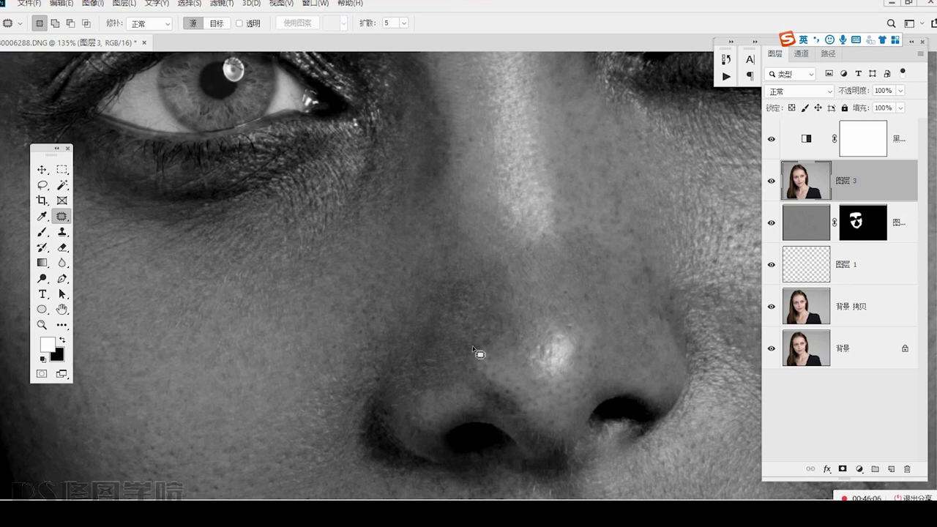
pyautogui.hotkey('ctrl', 'd')
# Patch small spots between the nose tip highlight and the woman's right nostril wing.
pyautogui.moveTo(474, 355); pyautogui.dragTo(483, 339)
pyautogui.hotkey('ctrl', 'd')
pyautogui.moveTo(480, 342)
pyautogui.mouseDown()
pyautogui.moveTo(476, 353)
pyautogui.moveTo(487, 351)
pyautogui.moveTo(479, 338)
pyautogui.mouseUp()
pyautogui.hotkey('ctrl', 'd')
pyautogui.moveTo(478, 342)
pyautogui.mouseDown()
pyautogui.moveTo(473, 353)
pyautogui.moveTo(493, 328)
pyautogui.moveTo(480, 326)
pyautogui.mouseUp()
pyautogui.hotkey('ctrl', 'd')
pyautogui.moveTo(487, 332)
pyautogui.mouseDown()
pyautogui.moveTo(499, 347)
pyautogui.moveTo(490, 350)
pyautogui.mouseUp()
pyautogui.hotkey('ctrl', 'd')
# Patch the dark, uneven areas higher up on the shaded side of the nose.
pyautogui.moveTo(487, 353)
pyautogui.mouseDown()
pyautogui.moveTo(436, 353)
pyautogui.moveTo(486, 318)
pyautogui.moveTo(454, 324)
pyautogui.moveTo(469, 274)
pyautogui.mouseUp()
pyautogui.hotkey('ctrl', 'd')
pyautogui.moveTo(470, 286); pyautogui.dragTo(471, 251)
pyautogui.hotkey('ctrl', 'd')
pyautogui.moveTo(415, 278); pyautogui.dragTo(431, 307)
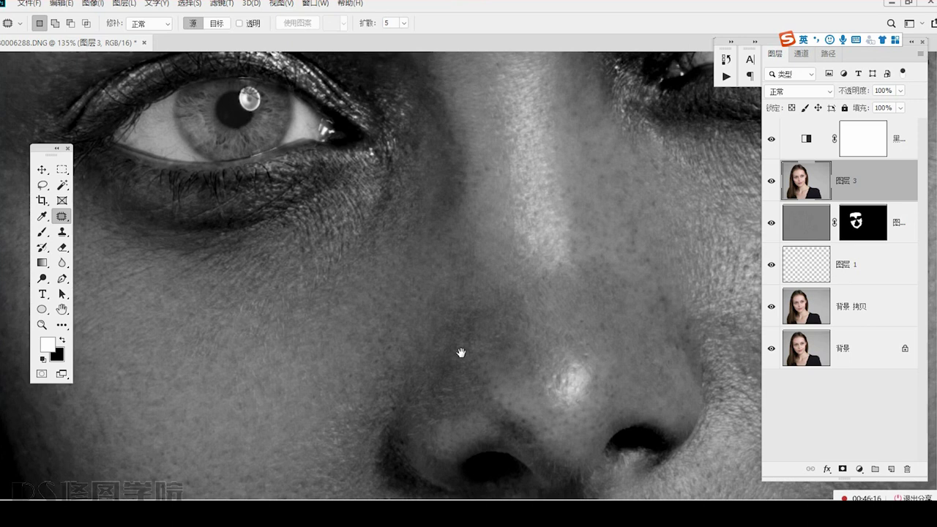
pyautogui.moveTo(459, 352); pyautogui.dragTo(475, 326)
pyautogui.moveTo(470, 331)
pyautogui.mouseDown()
pyautogui.moveTo(506, 305)
pyautogui.moveTo(516, 329)
pyautogui.moveTo(514, 315)
pyautogui.moveTo(486, 302)
pyautogui.mouseUp()
pyautogui.hotkey('ctrl', 'd')
pyautogui.hotkey('ctrl', 'd')
pyautogui.hotkey('ctrl', 'd')
# Patch the remaining spots where the shaded side of the nose meets the lower nose bridge.
pyautogui.moveTo(489, 308); pyautogui.dragTo(487, 307)
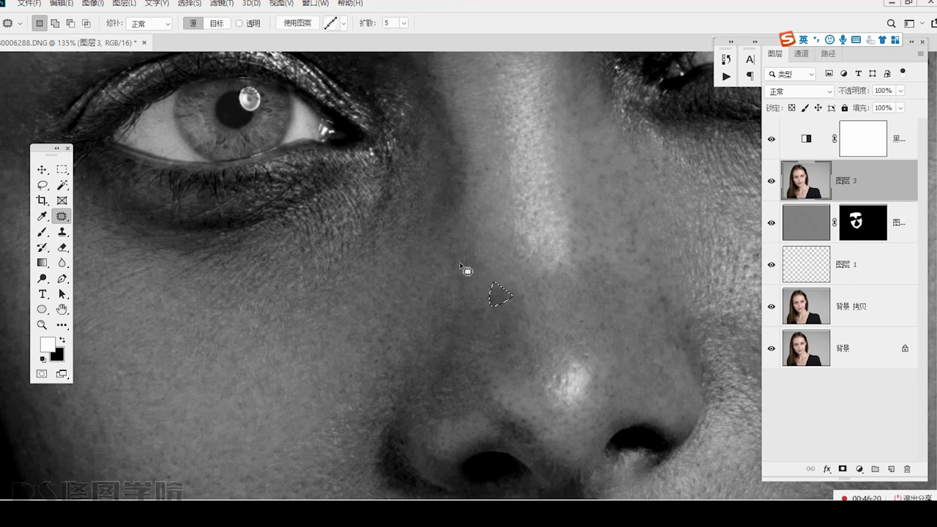
pyautogui.click(496, 273)
pyautogui.moveTo(474, 300); pyautogui.dragTo(476, 266)
pyautogui.hotkey('ctrl', 'd')
pyautogui.moveTo(472, 280)
pyautogui.mouseDown()
pyautogui.moveTo(493, 276)
pyautogui.moveTo(510, 290)
pyautogui.moveTo(506, 249)
pyautogui.mouseUp()
pyautogui.hotkey('ctrl', 'd')
# Patch uneven spots on the woman's right cheek beside the nose.
pyautogui.moveTo(536, 281); pyautogui.dragTo(405, 308)
pyautogui.hotkey('ctrl', 'd')
pyautogui.moveTo(409, 321)
pyautogui.mouseDown()
pyautogui.moveTo(370, 293)
pyautogui.moveTo(391, 301)
pyautogui.moveTo(388, 264)
pyautogui.mouseUp()
pyautogui.hotkey('ctrl', 'd')
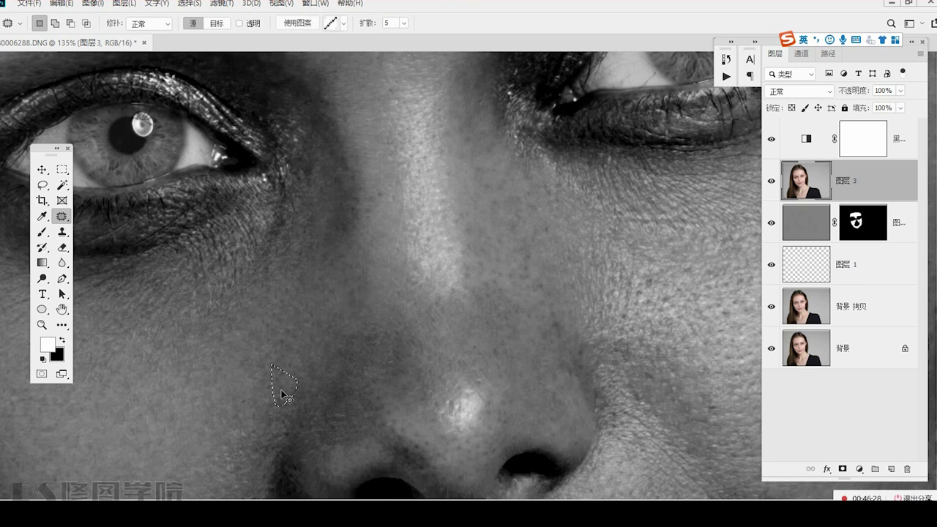
pyautogui.hotkey('ctrl', 'd')
# Patch spots along the nose bridge and its left side between the woman's eyes.
pyautogui.moveTo(528, 282); pyautogui.dragTo(425, 360)
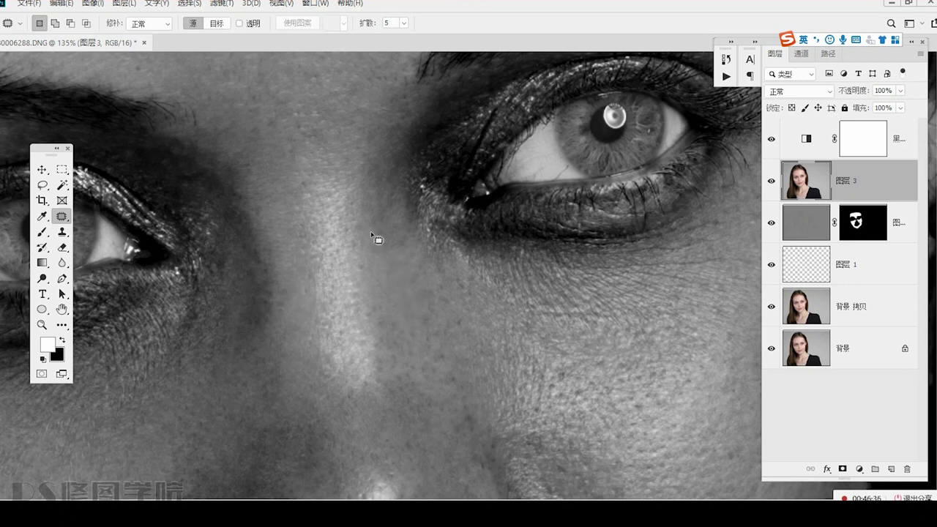
pyautogui.moveTo(422, 286)
pyautogui.mouseDown()
pyautogui.moveTo(434, 290)
pyautogui.moveTo(427, 308)
pyautogui.moveTo(418, 266)
pyautogui.mouseUp()
pyautogui.hotkey('ctrl', 'd')
pyautogui.hotkey('ctrl', 'd')
pyautogui.moveTo(257, 349)
pyautogui.mouseDown()
pyautogui.moveTo(367, 305)
pyautogui.moveTo(355, 295)
pyautogui.mouseUp()
pyautogui.hotkey('ctrl', 'd')
pyautogui.moveTo(354, 303)
pyautogui.mouseDown()
pyautogui.moveTo(327, 324)
pyautogui.moveTo(346, 343)
pyautogui.mouseUp()
pyautogui.hotkey('ctrl', 'd')
# Patch small dark spots on the middle and outer part of the woman's right cheek.
pyautogui.moveTo(369, 340); pyautogui.dragTo(420, 260)
pyautogui.moveTo(317, 447); pyautogui.dragTo(384, 292)
pyautogui.moveTo(341, 382); pyautogui.dragTo(368, 327)
pyautogui.moveTo(300, 283); pyautogui.dragTo(295, 302)
pyautogui.moveTo(295, 296); pyautogui.dragTo(310, 276)
pyautogui.hotkey('ctrl', 'd')
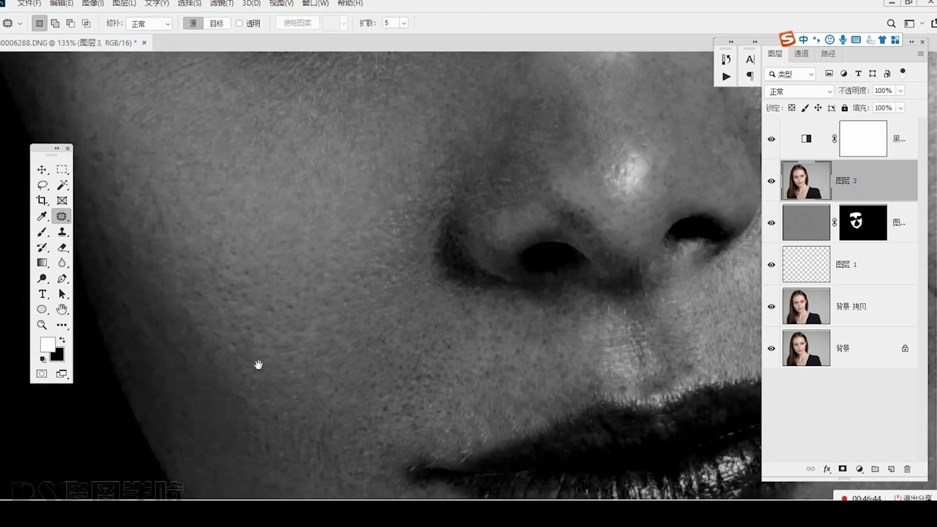
pyautogui.moveTo(259, 364); pyautogui.dragTo(287, 349)
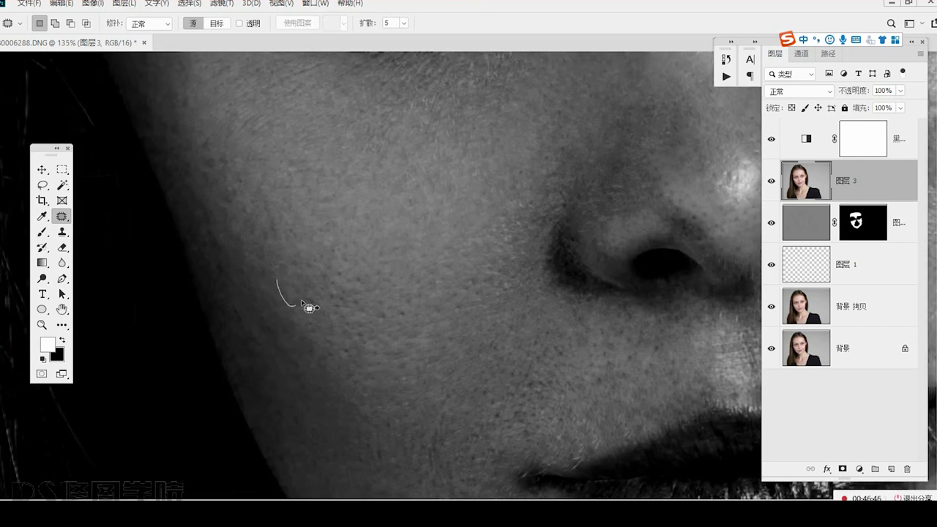
pyautogui.moveTo(272, 234)
pyautogui.mouseDown()
pyautogui.moveTo(363, 352)
pyautogui.moveTo(365, 316)
pyautogui.mouseUp()
pyautogui.moveTo(382, 356); pyautogui.dragTo(395, 339)
pyautogui.hotkey('ctrl', 'd')
# Patch spots in the skin between the nose and the upper lip.
pyautogui.moveTo(517, 394); pyautogui.dragTo(373, 272)
pyautogui.moveTo(442, 254)
pyautogui.mouseDown()
pyautogui.moveTo(500, 343)
pyautogui.moveTo(510, 295)
pyautogui.mouseUp()
pyautogui.moveTo(509, 302); pyautogui.dragTo(483, 305)
pyautogui.hotkey('ctrl', 'd')
pyautogui.moveTo(441, 328); pyautogui.dragTo(418, 308)
pyautogui.hotkey('ctrl', 'd')
pyautogui.moveTo(326, 322); pyautogui.dragTo(355, 330)
pyautogui.moveTo(435, 337)
pyautogui.mouseDown()
pyautogui.moveTo(442, 329)
pyautogui.moveTo(433, 322)
pyautogui.mouseUp()
pyautogui.hotkey('ctrl', 'd')
# Patch enlarged pores and dark spots on the woman's left cheek beside the nose.
pyautogui.moveTo(724, 198)
pyautogui.mouseDown()
pyautogui.moveTo(491, 356)
pyautogui.moveTo(498, 333)
pyautogui.moveTo(471, 339)
pyautogui.moveTo(485, 327)
pyautogui.mouseUp()
pyautogui.hotkey('ctrl', 'd')
pyautogui.moveTo(495, 317)
pyautogui.mouseDown()
pyautogui.moveTo(498, 331)
pyautogui.moveTo(499, 317)
pyautogui.mouseUp()
pyautogui.moveTo(499, 324); pyautogui.dragTo(511, 336)
pyautogui.hotkey('ctrl', 'd')
pyautogui.moveTo(501, 267); pyautogui.dragTo(500, 268)
pyautogui.moveTo(500, 274); pyautogui.dragTo(511, 286)
pyautogui.hotkey('ctrl', 'd')
pyautogui.moveTo(611, 261)
pyautogui.mouseDown()
pyautogui.moveTo(561, 309)
pyautogui.moveTo(484, 341)
pyautogui.mouseUp()
pyautogui.moveTo(505, 287); pyautogui.dragTo(507, 287)
pyautogui.moveTo(509, 294); pyautogui.dragTo(519, 312)
pyautogui.hotkey('ctrl', 'd')
pyautogui.moveTo(291, 255); pyautogui.dragTo(494, 341)
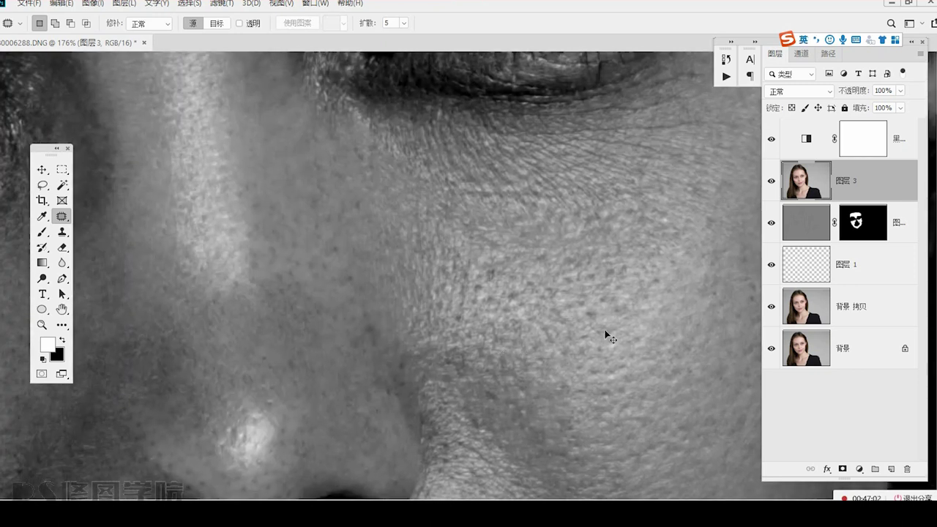
# Patch the dark pores and uneven spots in the middle of the bright-side cheek on layer 图层 3.
pyautogui.moveTo(587, 319); pyautogui.dragTo(589, 307)
pyautogui.moveTo(592, 316); pyautogui.dragTo(573, 337)
pyautogui.hotkey('ctrl', 'd')
pyautogui.moveTo(498, 270); pyautogui.dragTo(496, 257)
pyautogui.hotkey('ctrl', 'd')
pyautogui.moveTo(475, 289); pyautogui.dragTo(468, 341)
pyautogui.hotkey('ctrl', 'd')
pyautogui.moveTo(509, 290)
pyautogui.mouseDown()
pyautogui.moveTo(525, 292)
pyautogui.moveTo(510, 321)
pyautogui.mouseUp()
pyautogui.hotkey('ctrl', 'd')
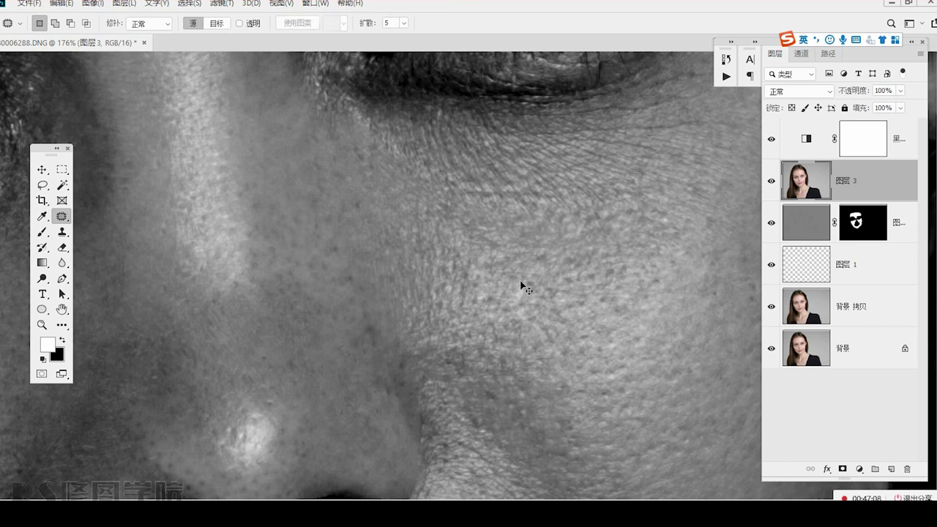
# Patch the remaining spots higher on the bright-side cheek, just below the fine lines under the eye.
pyautogui.moveTo(533, 259); pyautogui.dragTo(540, 253)
pyautogui.hotkey('ctrl', 'd')
pyautogui.moveTo(542, 257)
pyautogui.mouseDown()
pyautogui.moveTo(510, 313)
pyautogui.moveTo(523, 298)
pyautogui.mouseUp()
pyautogui.hotkey('ctrl', 'd')
pyautogui.moveTo(523, 298); pyautogui.dragTo(539, 255)
pyautogui.moveTo(539, 256); pyautogui.dragTo(529, 285)
pyautogui.hotkey('ctrl', 'd')
# Patch the dark spots on the bright-side cheek beside the nostril fold.
pyautogui.moveTo(488, 410); pyautogui.dragTo(477, 332)
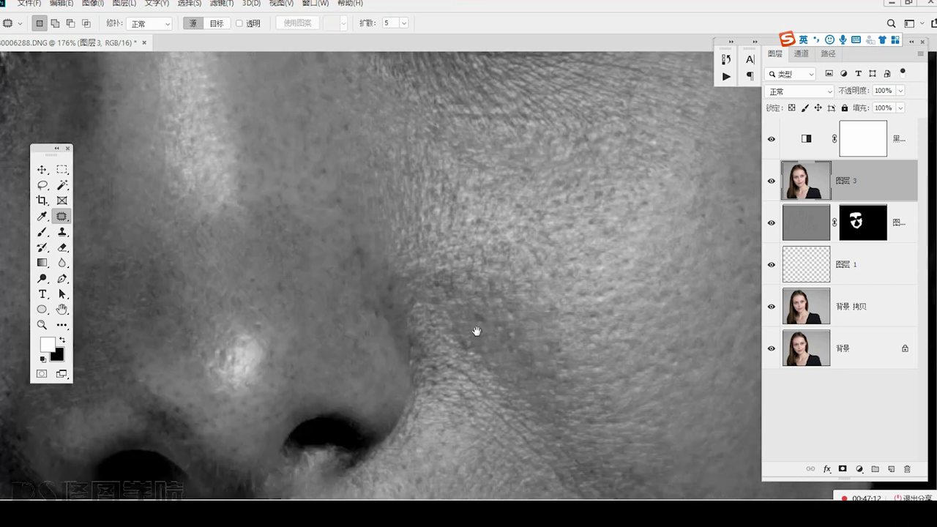
pyautogui.click(479, 327)
pyautogui.hotkey('ctrl', 'd')
pyautogui.moveTo(473, 276)
pyautogui.mouseDown()
pyautogui.moveTo(495, 340)
pyautogui.moveTo(500, 297)
pyautogui.moveTo(498, 310)
pyautogui.mouseUp()
pyautogui.hotkey('ctrl', 'd')
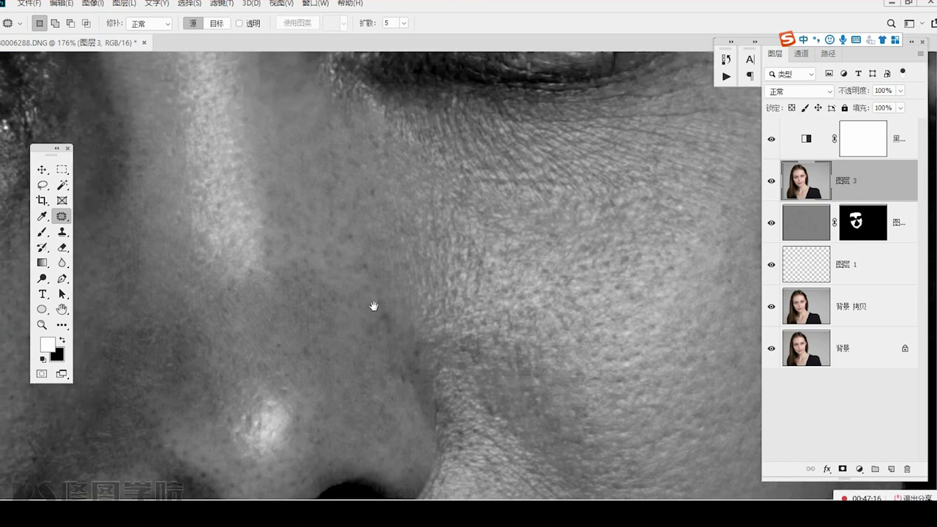
# Patch the blemishes along the side of the nose between its bridge and the bright-side cheek.
pyautogui.moveTo(347, 240)
pyautogui.mouseDown()
pyautogui.moveTo(345, 250)
pyautogui.moveTo(361, 250)
pyautogui.moveTo(348, 230)
pyautogui.mouseUp()
pyautogui.hotkey('ctrl', 'd')
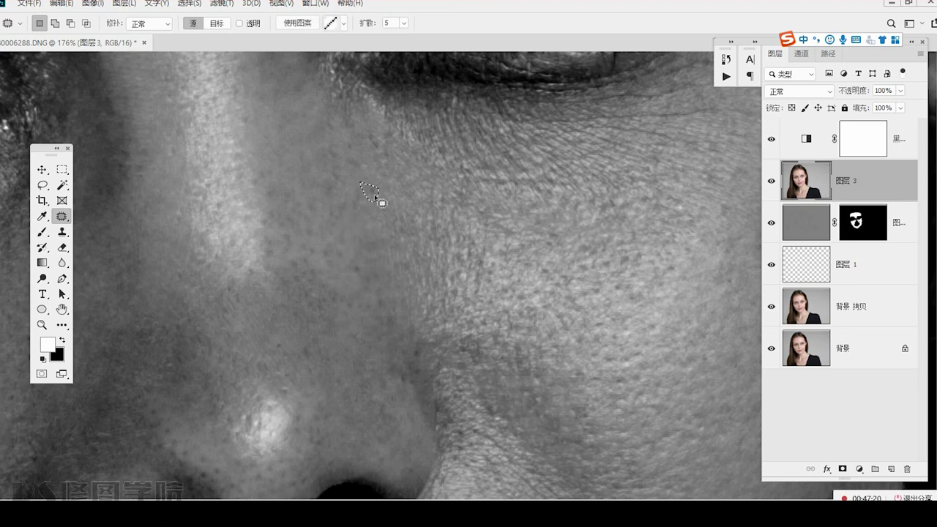
pyautogui.click(375, 198)
pyautogui.moveTo(444, 209); pyautogui.dragTo(442, 297)
pyautogui.moveTo(277, 348)
pyautogui.mouseDown()
pyautogui.moveTo(344, 318)
pyautogui.moveTo(325, 278)
pyautogui.mouseUp()
pyautogui.hotkey('ctrl', 'd')
pyautogui.moveTo(338, 291)
pyautogui.mouseDown()
pyautogui.moveTo(322, 276)
pyautogui.moveTo(429, 350)
pyautogui.mouseUp()
pyautogui.moveTo(408, 288); pyautogui.dragTo(411, 286)
pyautogui.moveTo(419, 296); pyautogui.dragTo(450, 344)
pyautogui.hotkey('ctrl', 'd')
# Patch the uneven spots between the nose bridge and the inner corner of the shaded-side eye.
pyautogui.moveTo(336, 339); pyautogui.dragTo(417, 281)
pyautogui.scroll(-2, 351, 332)
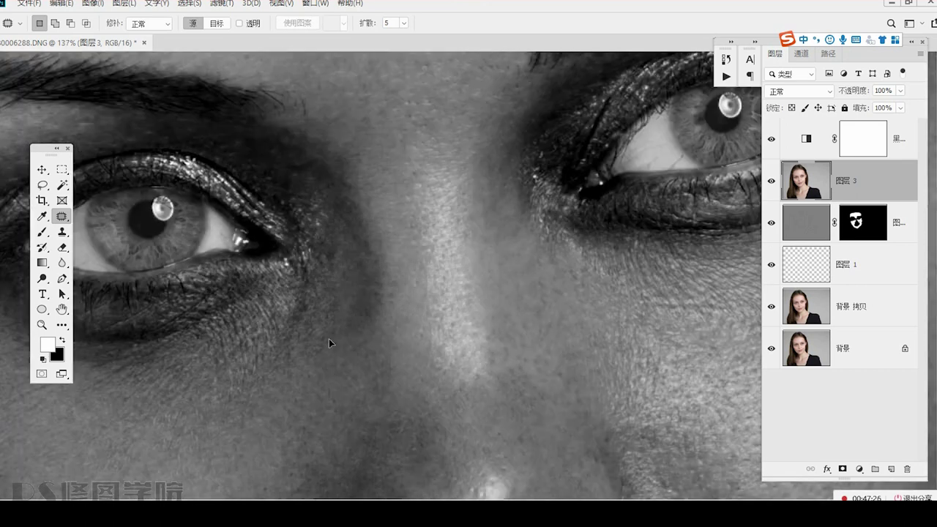
pyautogui.moveTo(360, 307); pyautogui.dragTo(363, 311)
pyautogui.moveTo(366, 316); pyautogui.dragTo(374, 325)
pyautogui.hotkey('ctrl', 'd')
pyautogui.moveTo(372, 282)
pyautogui.mouseDown()
pyautogui.moveTo(382, 291)
pyautogui.moveTo(375, 284)
pyautogui.mouseUp()
pyautogui.hotkey('ctrl', 'd')
pyautogui.moveTo(378, 288)
pyautogui.mouseDown()
pyautogui.moveTo(392, 294)
pyautogui.moveTo(403, 277)
pyautogui.mouseUp()
pyautogui.hotkey('ctrl', 'd')
pyautogui.hotkey('ctrl', 'd')
pyautogui.moveTo(332, 296)
pyautogui.mouseDown()
pyautogui.moveTo(348, 308)
pyautogui.moveTo(346, 323)
pyautogui.mouseUp()
pyautogui.moveTo(351, 319); pyautogui.dragTo(345, 344)
pyautogui.hotkey('ctrl', 'd')
# Patch small blemishes on the forehead, above and between the eyebrows.
pyautogui.moveTo(419, 272); pyautogui.dragTo(383, 341)
pyautogui.moveTo(422, 206); pyautogui.dragTo(415, 367)
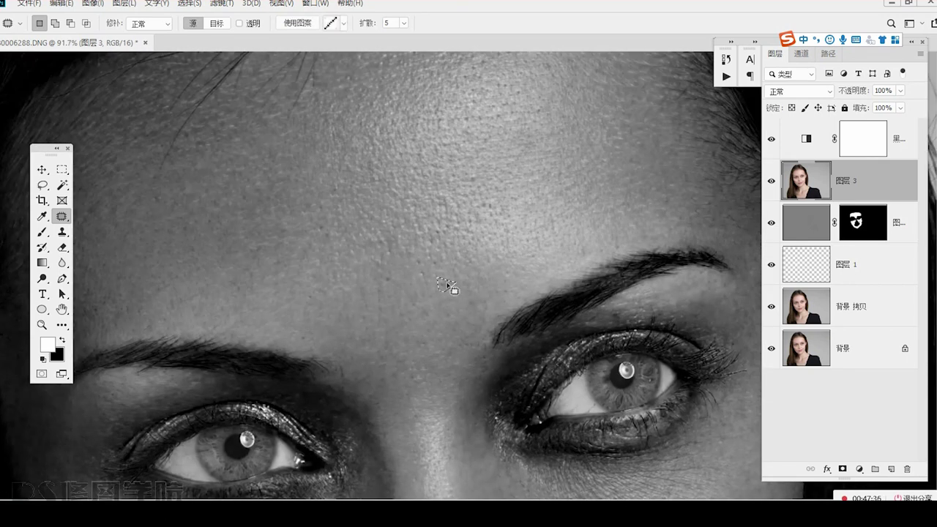
pyautogui.moveTo(476, 305); pyautogui.dragTo(486, 317)
pyautogui.hotkey('ctrl', 'z')
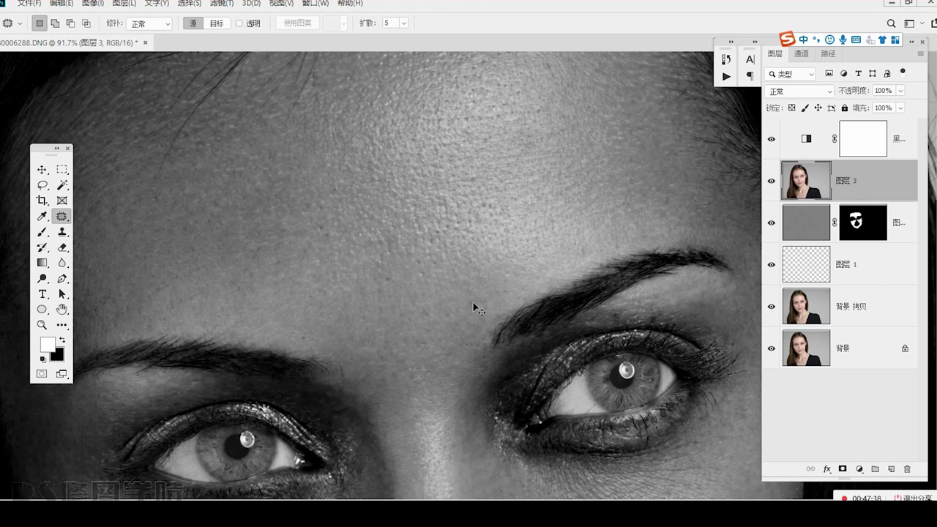
pyautogui.scroll(5, 483, 273)
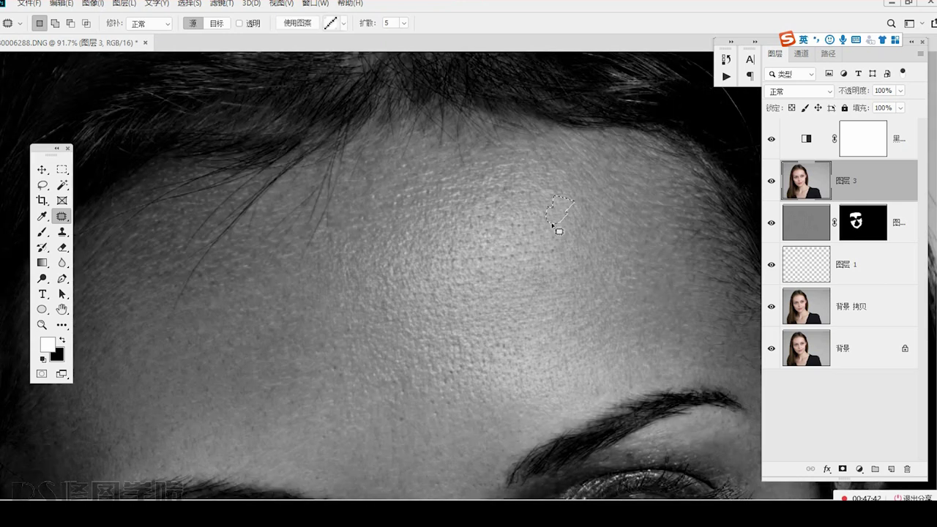
pyautogui.scroll(-8, 476, 322)
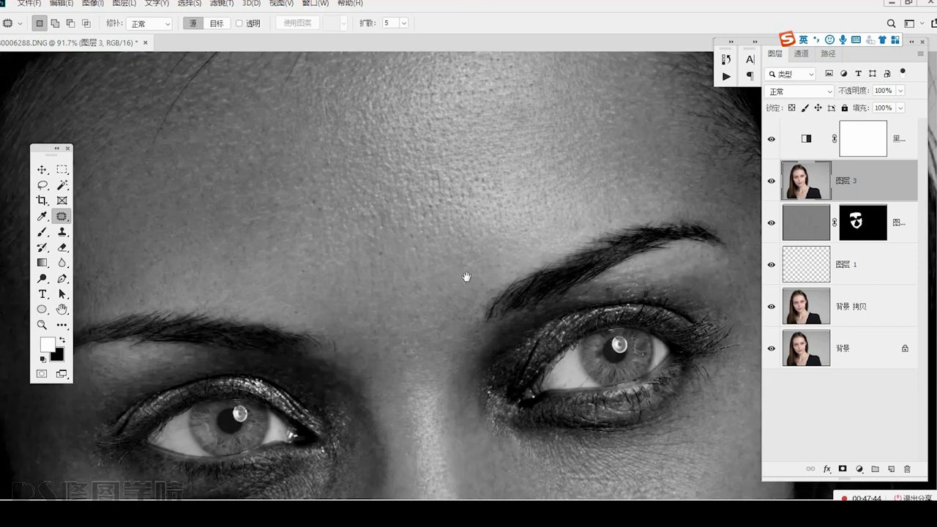
pyautogui.scroll(2, 416, 252)
pyautogui.hotkey('ctrl', 'd')
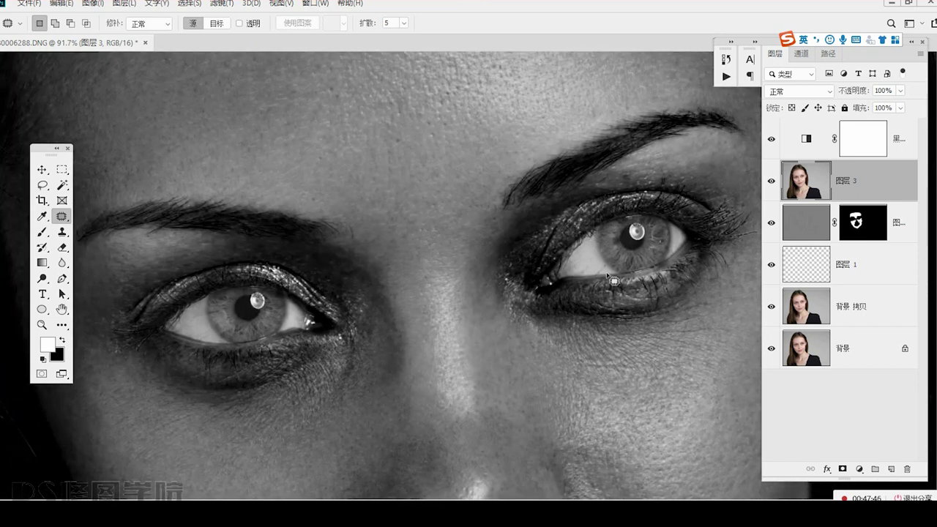
# Patch the uneven skin between the eyebrow tail and the upper lashes of the bright-side eye.
pyautogui.moveTo(614, 280); pyautogui.dragTo(450, 402)
pyautogui.moveTo(458, 388); pyautogui.dragTo(550, 330)
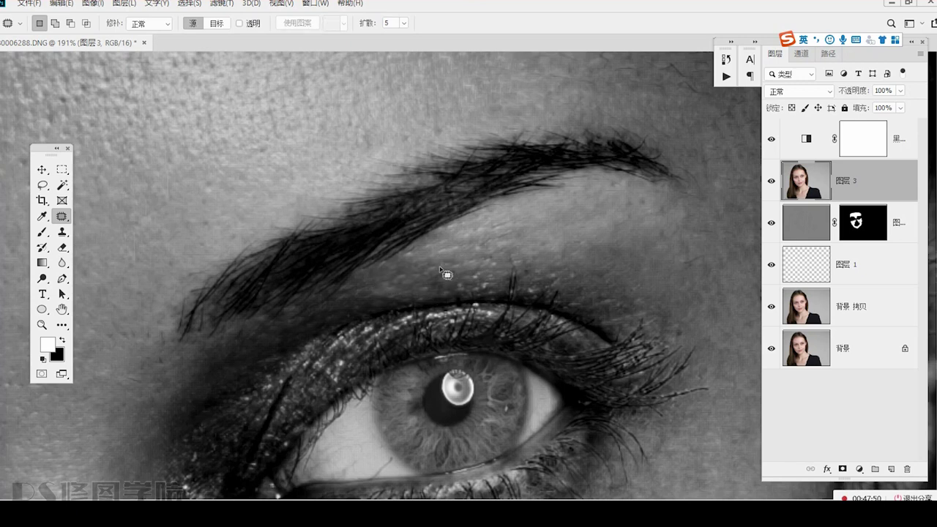
pyautogui.moveTo(612, 247); pyautogui.dragTo(610, 251)
pyautogui.moveTo(609, 250); pyautogui.dragTo(658, 260)
pyautogui.hotkey('ctrl', 'd')
# Patch the spots on the temple skin beside the outer corner and lashes of the bright-side eye.
pyautogui.moveTo(585, 454); pyautogui.dragTo(461, 216)
pyautogui.moveTo(522, 242); pyautogui.dragTo(526, 255)
pyautogui.moveTo(525, 255)
pyautogui.mouseDown()
pyautogui.moveTo(546, 264)
pyautogui.moveTo(537, 264)
pyautogui.mouseUp()
pyautogui.hotkey('ctrl', 'd')
pyautogui.moveTo(537, 264); pyautogui.dragTo(543, 304)
pyautogui.hotkey('ctrl', 'd')
pyautogui.hotkey('ctrl', 'd')
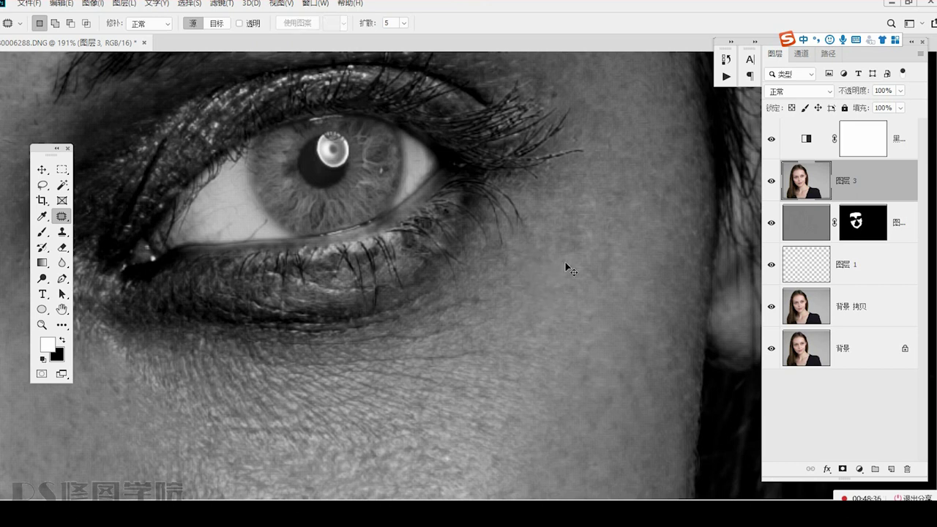
pyautogui.moveTo(593, 245); pyautogui.dragTo(566, 226)
pyautogui.moveTo(578, 241); pyautogui.dragTo(573, 262)
pyautogui.hotkey('ctrl', 'd')
# Patch the creases and spots below the outer corner of the bright-side eye.
pyautogui.moveTo(510, 285); pyautogui.dragTo(569, 203)
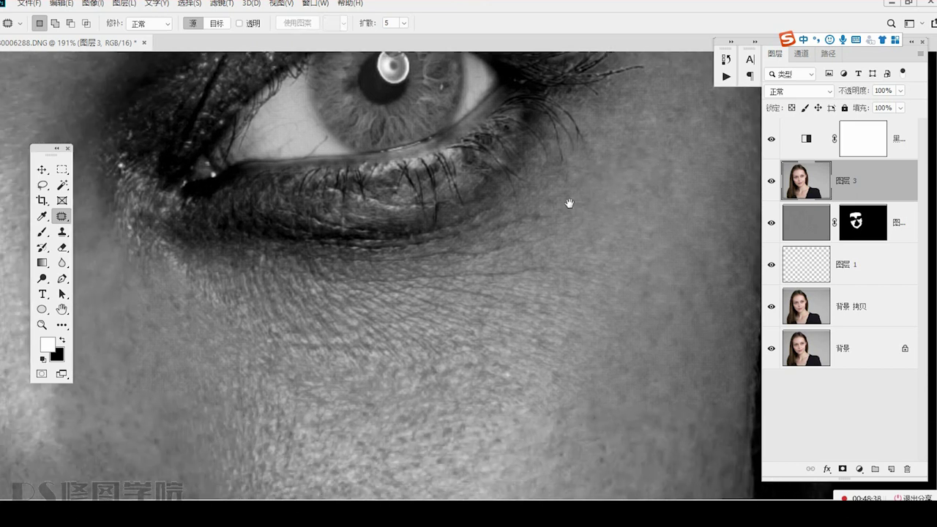
pyautogui.scroll(-2, 569, 202)
pyautogui.moveTo(576, 292); pyautogui.dragTo(568, 285)
pyautogui.hotkey('ctrl', 'd')
pyautogui.moveTo(570, 291)
pyautogui.mouseDown()
pyautogui.moveTo(579, 287)
pyautogui.moveTo(551, 302)
pyautogui.mouseUp()
pyautogui.moveTo(553, 306)
pyautogui.mouseDown()
pyautogui.moveTo(560, 295)
pyautogui.moveTo(566, 310)
pyautogui.mouseUp()
pyautogui.hotkey('ctrl', 'd')
pyautogui.moveTo(563, 317); pyautogui.dragTo(586, 303)
pyautogui.hotkey('ctrl', 'd')
# Patch the uneven texture at the lower end of the highlight on the nose bridge.
pyautogui.moveTo(411, 313); pyautogui.dragTo(578, 270)
pyautogui.moveTo(465, 311); pyautogui.dragTo(577, 258)
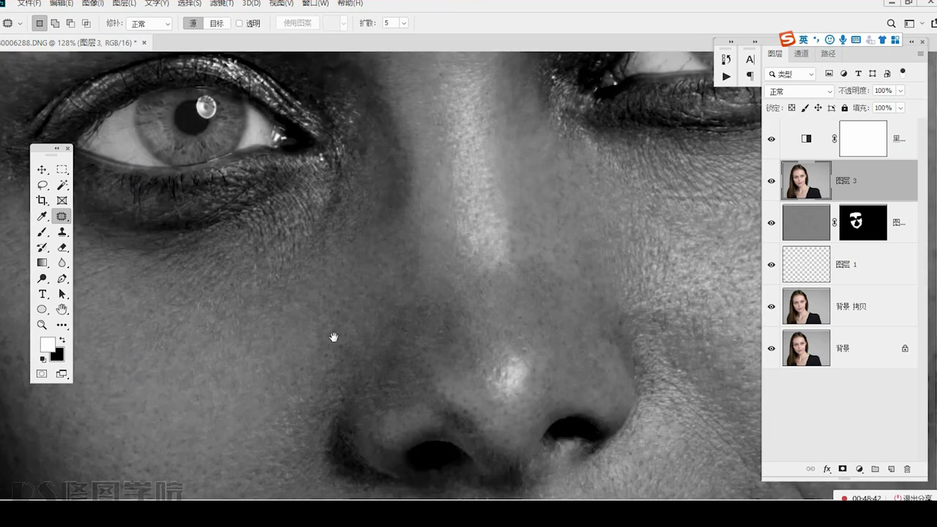
pyautogui.moveTo(334, 337); pyautogui.dragTo(411, 248)
pyautogui.moveTo(582, 319); pyautogui.dragTo(403, 369)
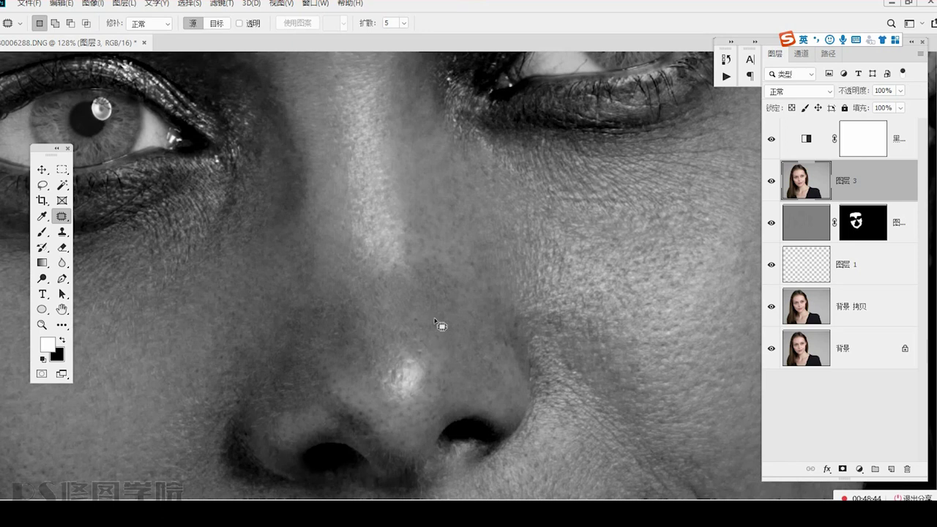
pyautogui.moveTo(403, 271); pyautogui.dragTo(400, 259)
pyautogui.hotkey('ctrl', 'd')
pyautogui.moveTo(400, 264)
pyautogui.mouseDown()
pyautogui.moveTo(396, 252)
pyautogui.moveTo(387, 270)
pyautogui.moveTo(384, 252)
pyautogui.mouseUp()
pyautogui.hotkey('ctrl', 'd')
# Patch the dark spots between the nose bridge and the inner corner of the bright-side eye.
pyautogui.moveTo(407, 290); pyautogui.dragTo(399, 406)
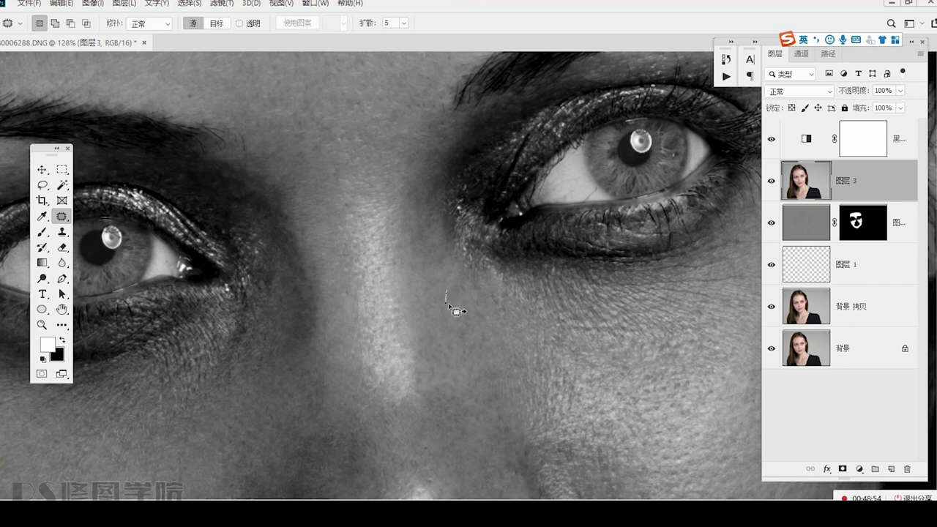
pyautogui.moveTo(459, 278)
pyautogui.mouseDown()
pyautogui.moveTo(475, 296)
pyautogui.moveTo(474, 284)
pyautogui.mouseUp()
pyautogui.hotkey('ctrl', 'd')
pyautogui.moveTo(474, 284); pyautogui.dragTo(447, 330)
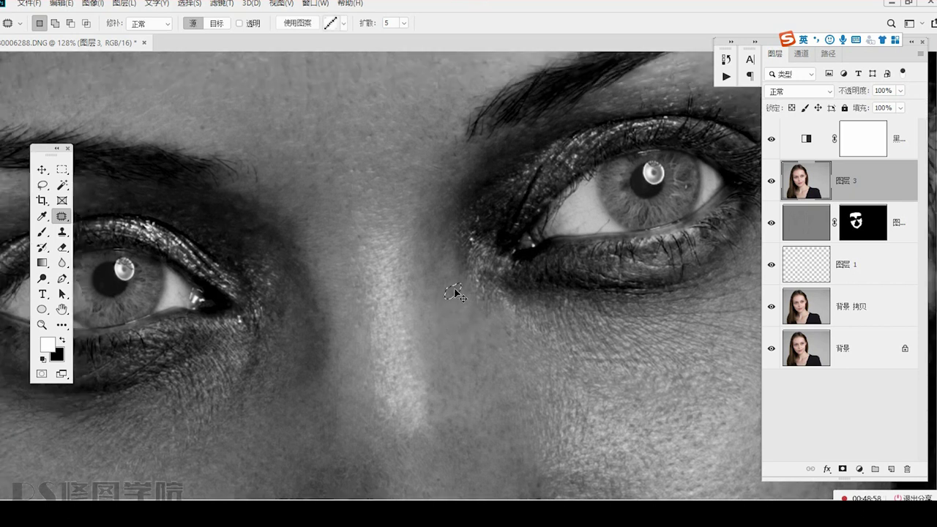
pyautogui.moveTo(438, 275); pyautogui.dragTo(440, 273)
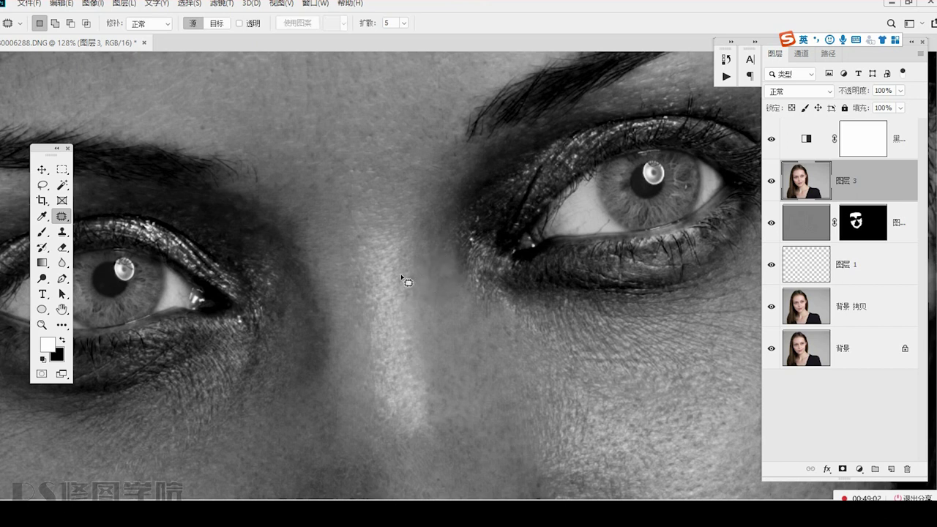
pyautogui.hotkey('ctrl', 'd')
# Patch the blotches on the upper nose bridge and along the edge of its highlight.
pyautogui.moveTo(414, 295)
pyautogui.mouseDown()
pyautogui.moveTo(412, 303)
pyautogui.moveTo(406, 280)
pyautogui.moveTo(398, 286)
pyautogui.mouseUp()
pyautogui.hotkey('ctrl', 'd')
pyautogui.hotkey('ctrl', 'd')
pyautogui.moveTo(397, 287)
pyautogui.mouseDown()
pyautogui.moveTo(402, 272)
pyautogui.moveTo(430, 334)
pyautogui.moveTo(441, 311)
pyautogui.mouseUp()
pyautogui.hotkey('ctrl', 'd')
pyautogui.moveTo(441, 310)
pyautogui.mouseDown()
pyautogui.moveTo(453, 342)
pyautogui.moveTo(470, 342)
pyautogui.moveTo(464, 332)
pyautogui.mouseUp()
pyautogui.moveTo(464, 332); pyautogui.dragTo(446, 352)
pyautogui.hotkey('ctrl', 'd')
# Patch the uneven spots at the root of the nose, between the eyebrows.
pyautogui.press('shift')
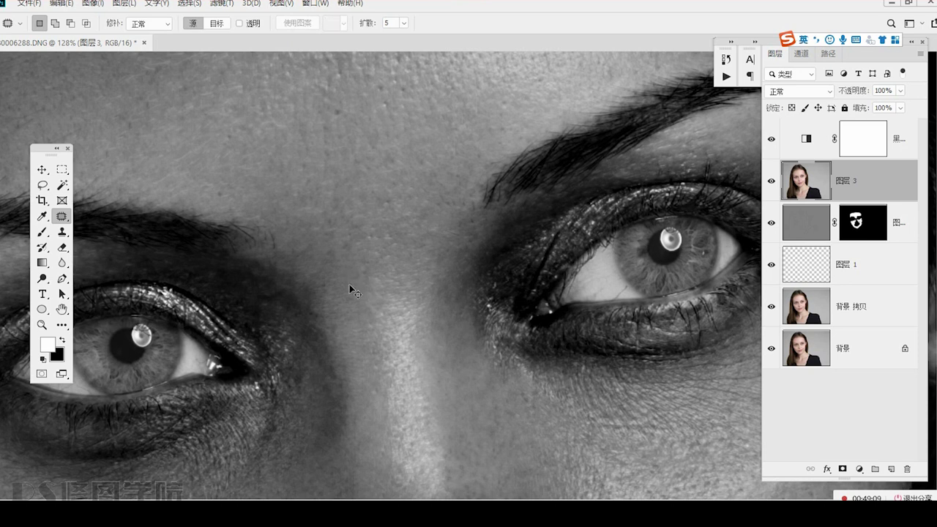
pyautogui.moveTo(349, 285); pyautogui.dragTo(400, 359)
pyautogui.moveTo(395, 323); pyautogui.dragTo(405, 332)
pyautogui.moveTo(403, 330); pyautogui.dragTo(430, 364)
pyautogui.hotkey('ctrl', 'd')
pyautogui.hotkey('ctrl', 'd')
pyautogui.moveTo(398, 337); pyautogui.dragTo(410, 343)
pyautogui.moveTo(408, 342)
pyautogui.mouseDown()
pyautogui.moveTo(421, 323)
pyautogui.moveTo(468, 416)
pyautogui.mouseUp()
pyautogui.hotkey('ctrl', 'd')
# Patch the remaining blemishes above the brows and on the shaded side of the forehead.
pyautogui.press('shift')
pyautogui.moveTo(455, 323); pyautogui.dragTo(443, 318)
pyautogui.moveTo(446, 326); pyautogui.dragTo(421, 314)
pyautogui.hotkey('ctrl', 'd')
pyautogui.moveTo(294, 255)
pyautogui.mouseDown()
pyautogui.moveTo(404, 357)
pyautogui.moveTo(423, 328)
pyautogui.mouseUp()
pyautogui.hotkey('ctrl', 'd')
pyautogui.moveTo(406, 285); pyautogui.dragTo(410, 302)
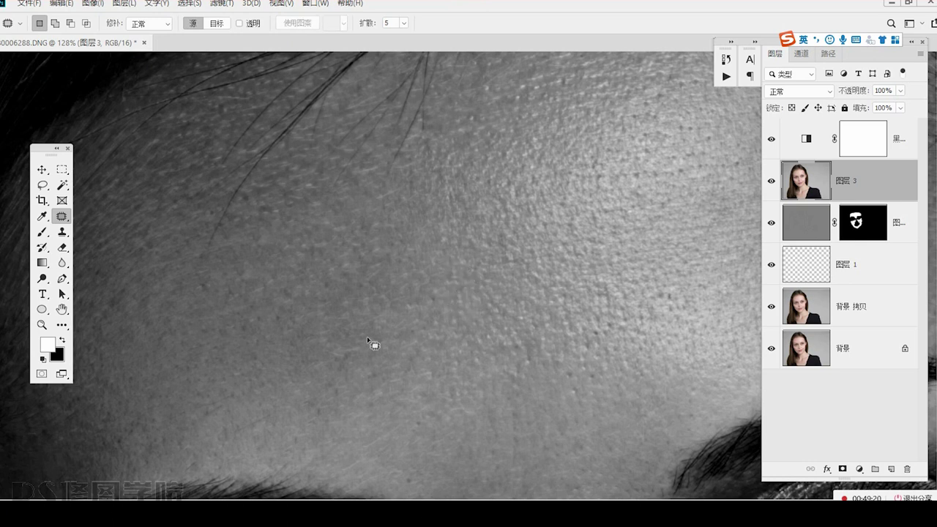
# Patch the shadowed skin between the shaded-side eye's inner corner and the nose bridge.
pyautogui.scroll(-3, 366, 333)
pyautogui.scroll(-3, 373, 300)
pyautogui.scroll(-5, 368, 278)
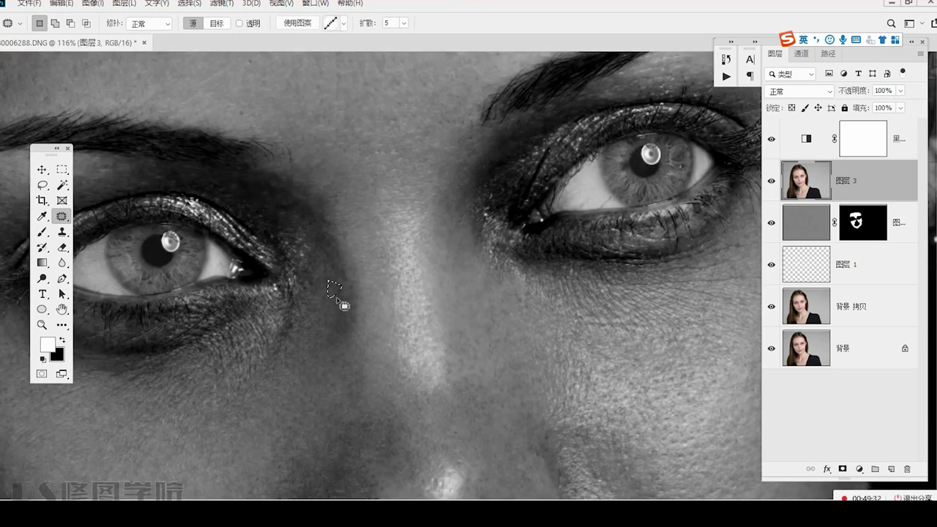
pyautogui.moveTo(348, 286); pyautogui.dragTo(343, 281)
pyautogui.hotkey('ctrl', 'd')
pyautogui.moveTo(343, 288)
pyautogui.mouseDown()
pyautogui.moveTo(329, 334)
pyautogui.moveTo(324, 290)
pyautogui.mouseUp()
pyautogui.moveTo(324, 294); pyautogui.dragTo(319, 326)
pyautogui.hotkey('ctrl', 'd')
# Patch the coarse pores and dark spots on the shaded-side cheek beside the nose.
pyautogui.moveTo(238, 361); pyautogui.dragTo(495, 275)
pyautogui.moveTo(313, 355); pyautogui.dragTo(270, 178)
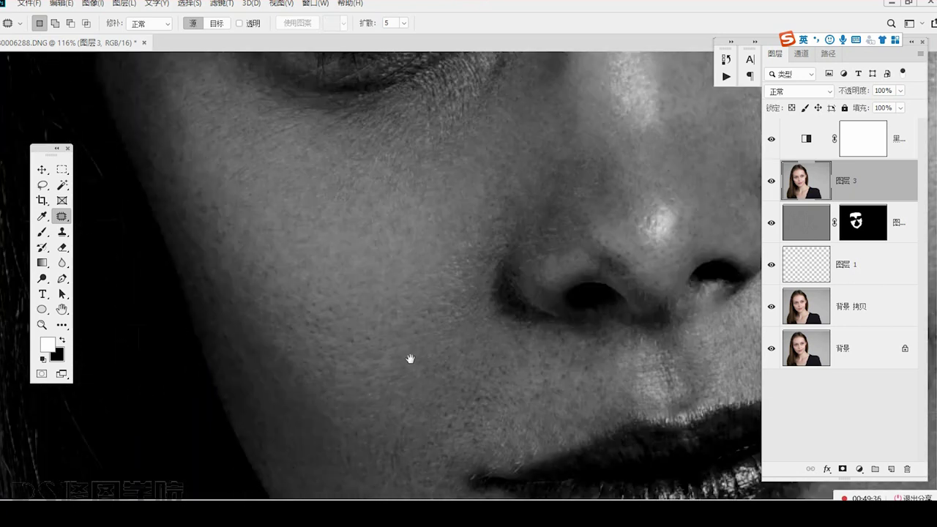
pyautogui.moveTo(410, 358); pyautogui.dragTo(322, 223)
pyautogui.moveTo(204, 268); pyautogui.dragTo(310, 358)
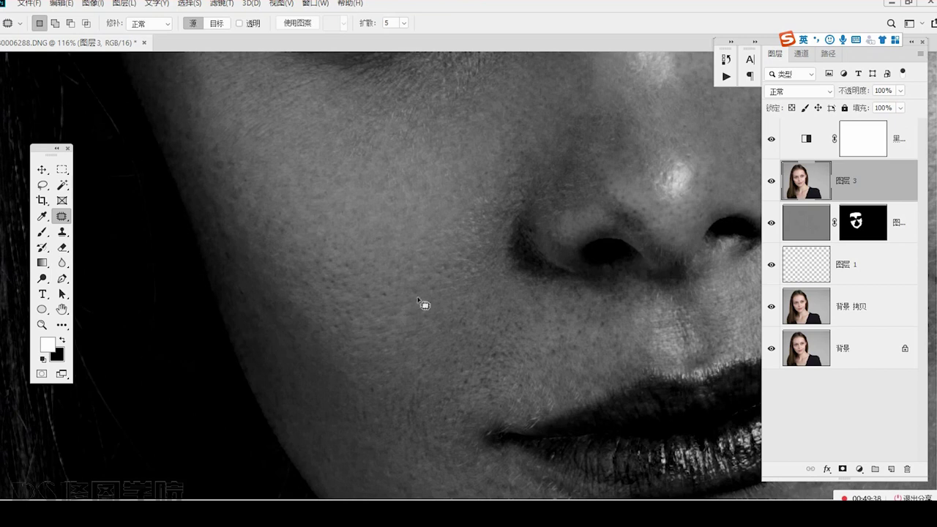
pyautogui.moveTo(428, 303); pyautogui.dragTo(417, 294)
pyautogui.hotkey('ctrl', 'd')
pyautogui.moveTo(415, 303); pyautogui.dragTo(390, 326)
pyautogui.scroll(-2, 380, 344)
pyautogui.hotkey('ctrl', 'd')
pyautogui.moveTo(402, 335); pyautogui.dragTo(401, 299)
pyautogui.moveTo(408, 299); pyautogui.dragTo(382, 289)
pyautogui.hotkey('ctrl', 'd')
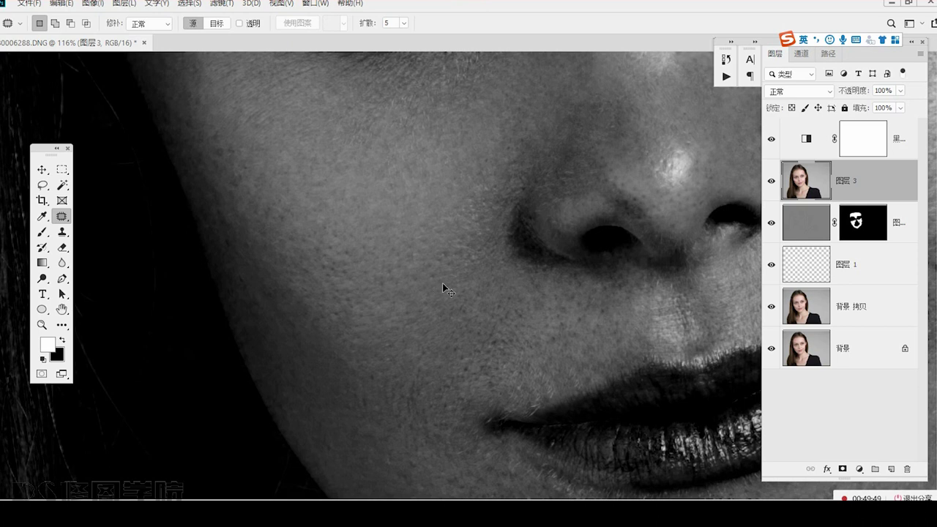
# Patch the dark spots between the shaded-side nostril and the corner of the mouth.
pyautogui.moveTo(444, 286); pyautogui.dragTo(371, 364)
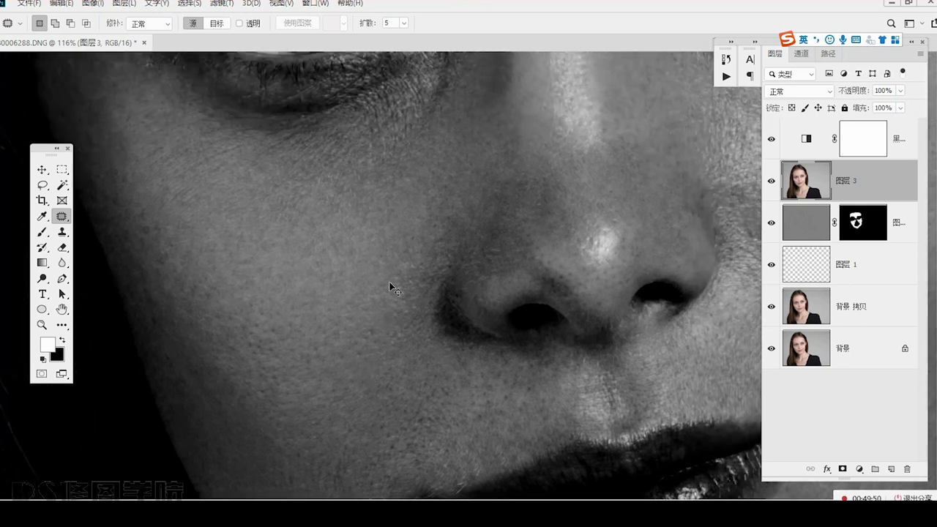
pyautogui.moveTo(518, 340); pyautogui.dragTo(376, 305)
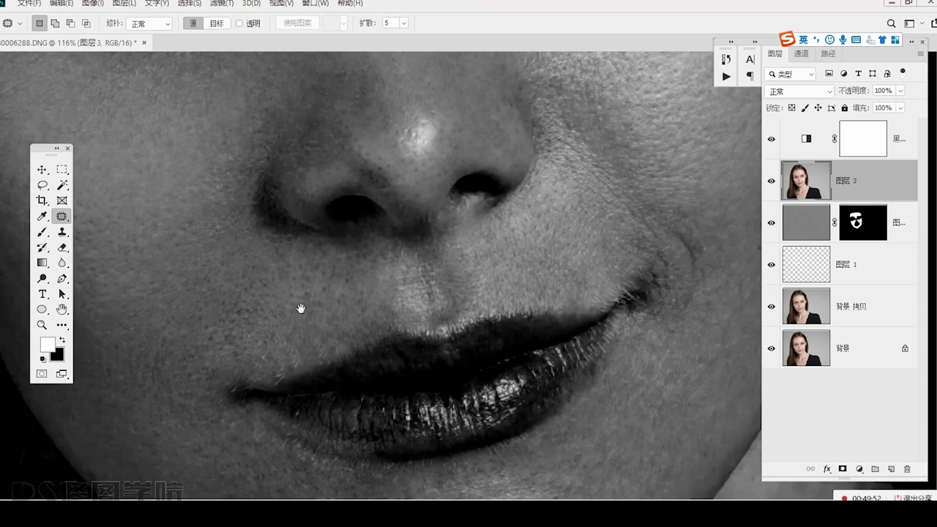
pyautogui.moveTo(269, 245)
pyautogui.mouseDown()
pyautogui.moveTo(283, 270)
pyautogui.moveTo(380, 303)
pyautogui.moveTo(430, 293)
pyautogui.moveTo(414, 276)
pyautogui.moveTo(426, 281)
pyautogui.mouseUp()
pyautogui.hotkey('ctrl', 'd')
pyautogui.hotkey('ctrl', 'd')
pyautogui.hotkey('ctrl', 'd')
pyautogui.hotkey('ctrl', 'd')
pyautogui.hotkey('ctrl', 'd')
pyautogui.moveTo(426, 281); pyautogui.dragTo(444, 294)
pyautogui.moveTo(444, 294); pyautogui.dragTo(447, 306)
pyautogui.hotkey('ctrl', 'd')
# Patch the remaining small spots directly below the shaded-side nostril, above the upper lip.
pyautogui.moveTo(436, 264)
pyautogui.mouseDown()
pyautogui.moveTo(441, 287)
pyautogui.moveTo(445, 280)
pyautogui.mouseUp()
pyautogui.hotkey('ctrl', 'd')
pyautogui.moveTo(445, 280)
pyautogui.mouseDown()
pyautogui.moveTo(482, 273)
pyautogui.moveTo(453, 273)
pyautogui.mouseUp()
pyautogui.hotkey('ctrl', 'd')
pyautogui.moveTo(460, 279)
pyautogui.mouseDown()
pyautogui.moveTo(436, 290)
pyautogui.moveTo(425, 262)
pyautogui.moveTo(414, 292)
pyautogui.moveTo(420, 276)
pyautogui.moveTo(441, 271)
pyautogui.mouseUp()
pyautogui.hotkey('ctrl', 'd')
pyautogui.moveTo(426, 274); pyautogui.dragTo(410, 287)
pyautogui.hotkey('ctrl', 'd')
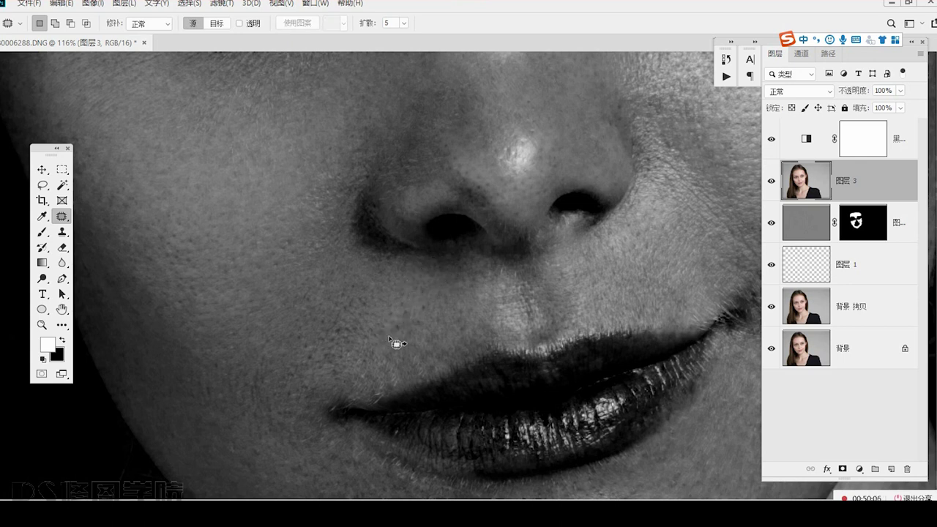
# Patch the dark pores in the skin above the shaded-side corner of the mouth.
pyautogui.moveTo(428, 316); pyautogui.dragTo(424, 320)
pyautogui.moveTo(425, 318); pyautogui.dragTo(407, 302)
pyautogui.hotkey('ctrl', 'd')
pyautogui.moveTo(369, 327); pyautogui.dragTo(369, 341)
pyautogui.moveTo(373, 337); pyautogui.dragTo(401, 317)
pyautogui.hotkey('ctrl', 'd')
# Patch the spots just above the edge of the upper lip on the shaded side.
pyautogui.moveTo(424, 362); pyautogui.dragTo(430, 352)
pyautogui.moveTo(428, 357)
pyautogui.mouseDown()
pyautogui.moveTo(455, 355)
pyautogui.moveTo(445, 367)
pyautogui.mouseUp()
pyautogui.hotkey('ctrl', 'd')
pyautogui.moveTo(427, 332); pyautogui.dragTo(430, 324)
pyautogui.hotkey('ctrl', 'd')
# Patch the coarse pores and uneven texture on the shaded-side cheek between the nostril wing and the mouth.
pyautogui.moveTo(364, 327)
pyautogui.mouseDown()
pyautogui.moveTo(367, 315)
pyautogui.moveTo(369, 326)
pyautogui.mouseUp()
pyautogui.moveTo(370, 323); pyautogui.dragTo(394, 304)
pyautogui.hotkey('ctrl', 'd')
pyautogui.moveTo(391, 306); pyautogui.dragTo(389, 325)
pyautogui.hotkey('ctrl', 'd')
pyautogui.hotkey('ctrl', 'd')
pyautogui.moveTo(408, 292); pyautogui.dragTo(401, 287)
pyautogui.moveTo(400, 291); pyautogui.dragTo(389, 301)
pyautogui.hotkey('ctrl', 'd')
pyautogui.moveTo(301, 263)
pyautogui.mouseDown()
pyautogui.moveTo(339, 308)
pyautogui.moveTo(356, 308)
pyautogui.moveTo(364, 296)
pyautogui.mouseUp()
pyautogui.hotkey('ctrl', 'd')
# Patch the uneven dark skin on the shaded side of the nose, above the nostril wing.
pyautogui.moveTo(410, 241); pyautogui.dragTo(421, 330)
pyautogui.moveTo(456, 382)
pyautogui.mouseDown()
pyautogui.moveTo(460, 212)
pyautogui.moveTo(453, 349)
pyautogui.moveTo(464, 317)
pyautogui.mouseUp()
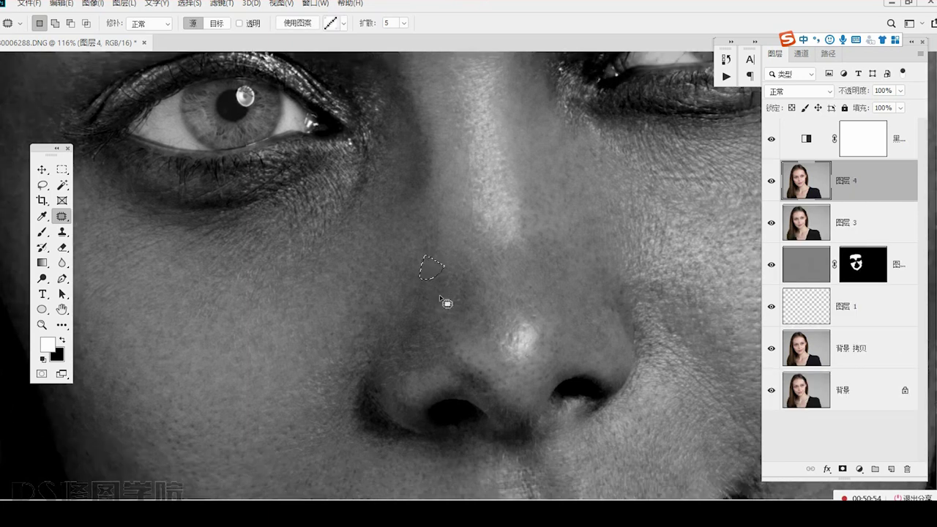
pyautogui.hotkey('ctrl', 'd')
pyautogui.hotkey('ctrl', 'd')
pyautogui.moveTo(438, 260)
pyautogui.mouseDown()
pyautogui.moveTo(433, 276)
pyautogui.moveTo(456, 244)
pyautogui.mouseUp()
pyautogui.hotkey('ctrl', 'd')
# Patch the spots along the shaded side of the nose bridge up towards the inner end of the brow.
pyautogui.scroll(2, 463, 264)
pyautogui.moveTo(454, 330)
pyautogui.mouseDown()
pyautogui.moveTo(456, 341)
pyautogui.moveTo(466, 317)
pyautogui.mouseUp()
pyautogui.moveTo(451, 244); pyautogui.dragTo(450, 259)
pyautogui.scroll(1, 464, 261)
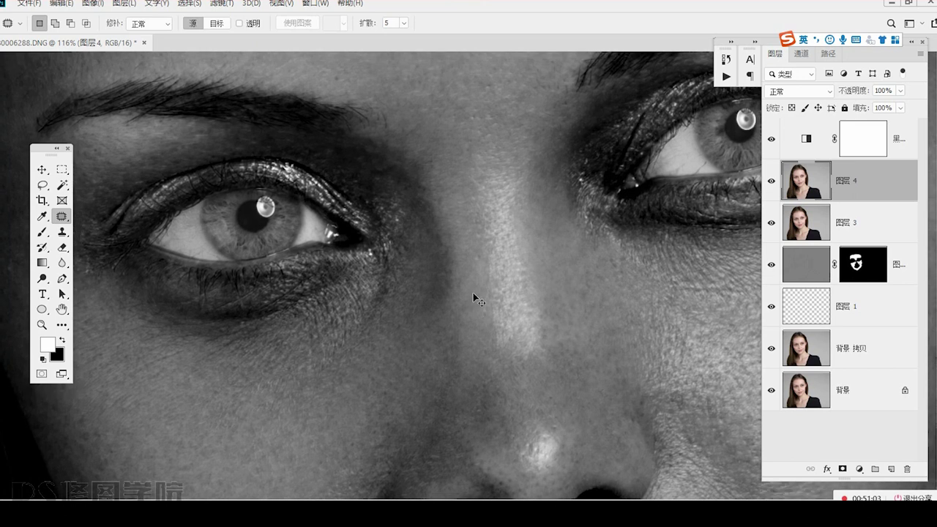
pyautogui.moveTo(475, 309)
pyautogui.mouseDown()
pyautogui.moveTo(470, 284)
pyautogui.moveTo(463, 309)
pyautogui.moveTo(458, 275)
pyautogui.mouseUp()
pyautogui.hotkey('ctrl', 'd')
pyautogui.scroll(2, 463, 293)
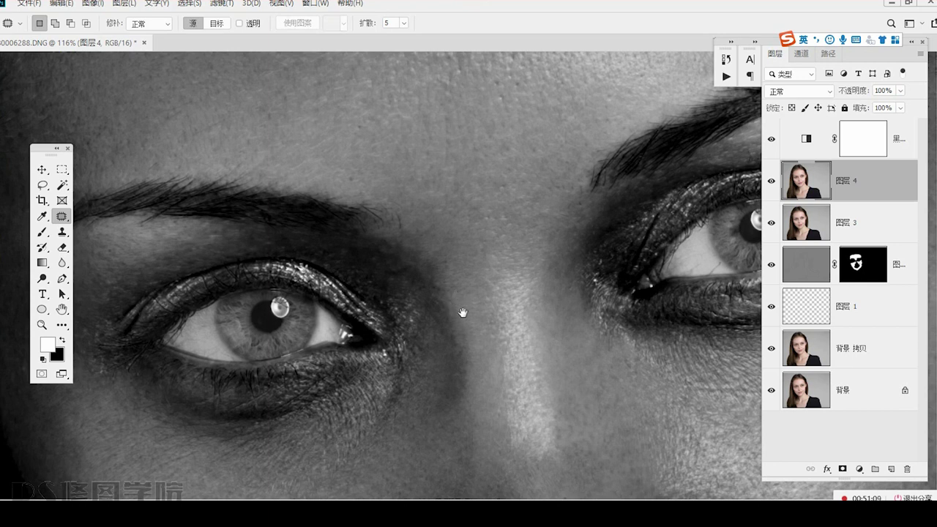
pyautogui.scroll(1, 462, 323)
pyautogui.moveTo(472, 339); pyautogui.dragTo(470, 331)
pyautogui.moveTo(467, 333); pyautogui.dragTo(478, 334)
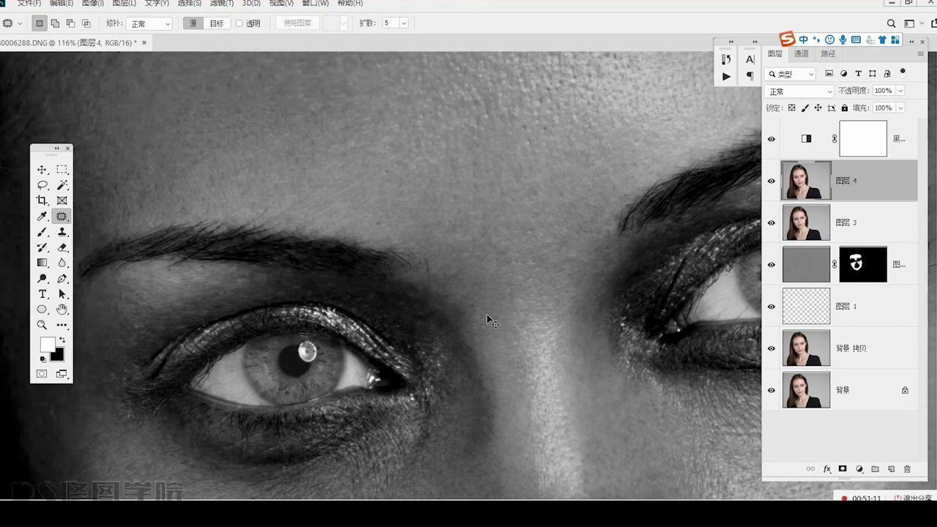
pyautogui.scroll(1, 487, 320)
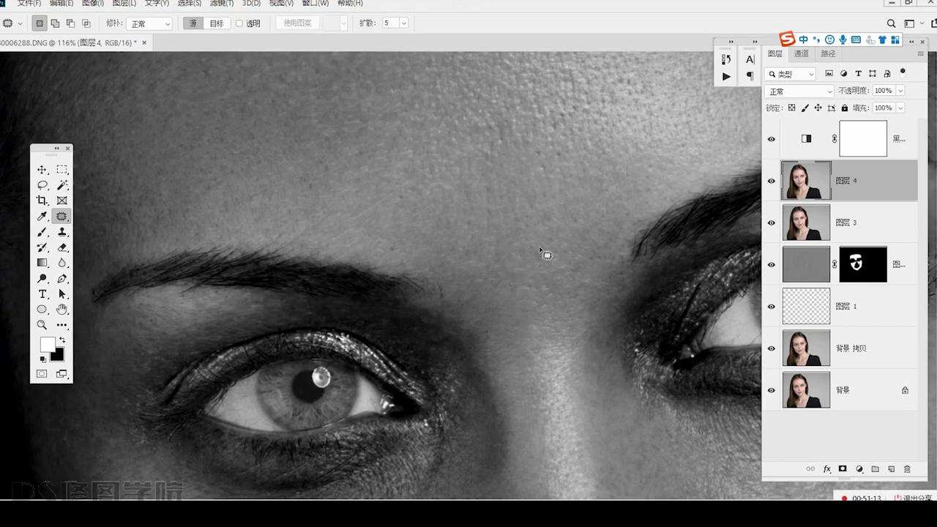
# Patch the small dark spots on the forehead above the shaded-side eyebrow.
pyautogui.scroll(4, 508, 268)
pyautogui.moveTo(252, 309)
pyautogui.mouseDown()
pyautogui.moveTo(271, 332)
pyautogui.moveTo(255, 311)
pyautogui.mouseUp()
pyautogui.moveTo(262, 327); pyautogui.dragTo(253, 346)
pyautogui.hotkey('ctrl', 'd')
pyautogui.moveTo(216, 371); pyautogui.dragTo(364, 312)
pyautogui.moveTo(358, 274)
pyautogui.mouseDown()
pyautogui.moveTo(378, 286)
pyautogui.moveTo(362, 275)
pyautogui.mouseUp()
pyautogui.moveTo(369, 284); pyautogui.dragTo(394, 302)
pyautogui.hotkey('ctrl', 'd')
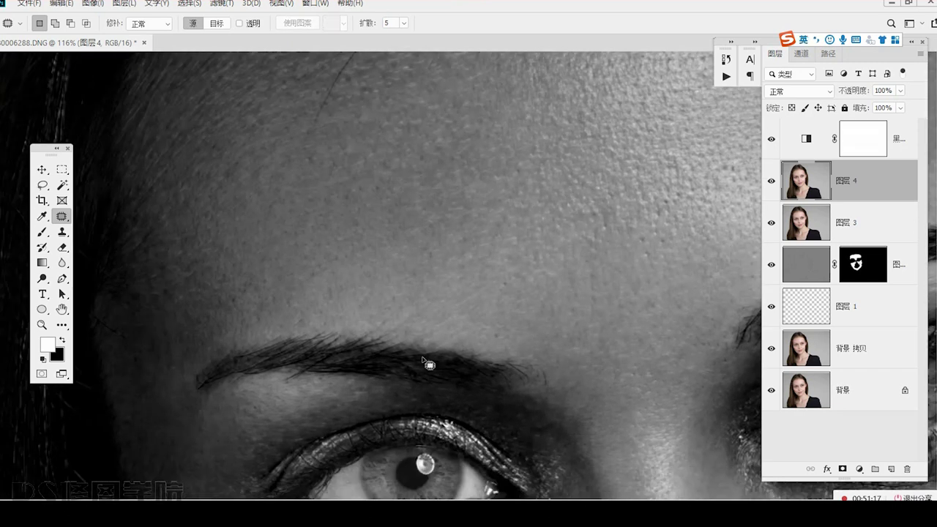
# Patch the rough spots and uneven texture across the shaded-side cheek.
pyautogui.scroll(-10, 428, 364)
pyautogui.moveTo(256, 266)
pyautogui.mouseDown()
pyautogui.moveTo(344, 311)
pyautogui.moveTo(348, 281)
pyautogui.mouseUp()
pyautogui.moveTo(347, 294)
pyautogui.mouseDown()
pyautogui.moveTo(357, 304)
pyautogui.moveTo(347, 289)
pyautogui.mouseUp()
pyautogui.hotkey('ctrl', 'd')
pyautogui.moveTo(342, 296); pyautogui.dragTo(350, 307)
pyautogui.moveTo(320, 258)
pyautogui.mouseDown()
pyautogui.moveTo(345, 262)
pyautogui.moveTo(333, 277)
pyautogui.mouseUp()
pyautogui.moveTo(318, 237); pyautogui.dragTo(331, 224)
pyautogui.moveTo(328, 239)
pyautogui.mouseDown()
pyautogui.moveTo(350, 296)
pyautogui.moveTo(341, 285)
pyautogui.mouseUp()
pyautogui.hotkey('ctrl', 'd')
pyautogui.hotkey('ctrl', 'd')
# Patch the remaining dark pores on the shaded-side lower cheek beside the mouth corner.
pyautogui.moveTo(341, 295)
pyautogui.mouseDown()
pyautogui.moveTo(340, 357)
pyautogui.moveTo(353, 339)
pyautogui.moveTo(342, 311)
pyautogui.mouseUp()
pyautogui.moveTo(348, 322); pyautogui.dragTo(364, 337)
pyautogui.moveTo(573, 384); pyautogui.dragTo(347, 218)
pyautogui.hotkey('ctrl', 'd')
pyautogui.moveTo(367, 322); pyautogui.dragTo(375, 305)
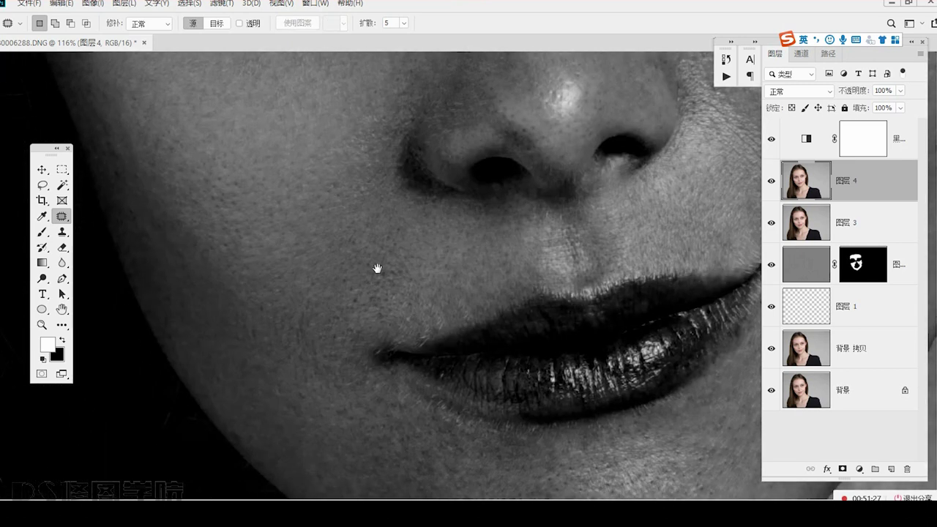
pyautogui.moveTo(371, 272)
pyautogui.mouseDown()
pyautogui.moveTo(404, 293)
pyautogui.moveTo(423, 290)
pyautogui.moveTo(400, 280)
pyautogui.mouseUp()
pyautogui.hotkey('ctrl', 'd')
# Patch the blotchy skin on the side of the nose between the shaded-side nostril wing and the nose-tip highlight.
pyautogui.moveTo(410, 291)
pyautogui.mouseDown()
pyautogui.moveTo(415, 243)
pyautogui.moveTo(453, 314)
pyautogui.mouseUp()
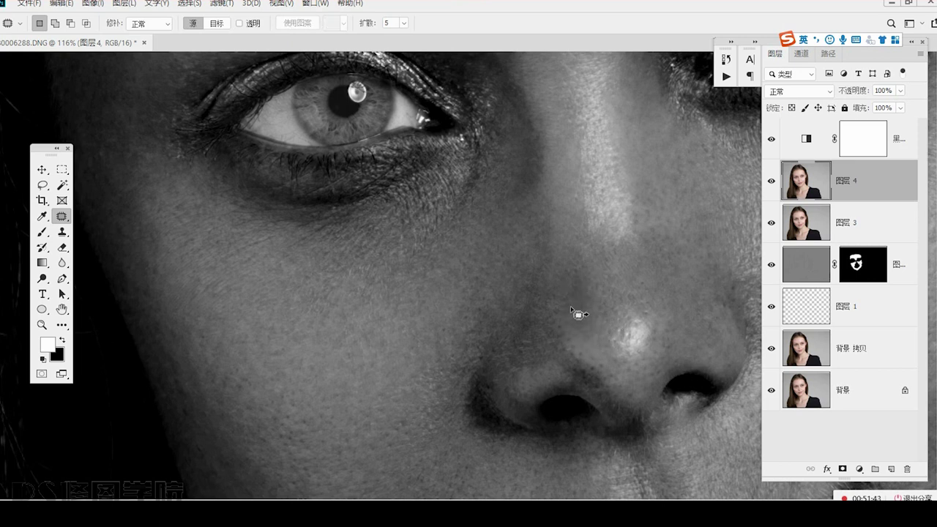
pyautogui.moveTo(570, 328); pyautogui.dragTo(514, 413)
pyautogui.hotkey('ctrl', 'd')
pyautogui.moveTo(535, 335)
pyautogui.mouseDown()
pyautogui.moveTo(526, 360)
pyautogui.moveTo(533, 316)
pyautogui.mouseUp()
pyautogui.hotkey('ctrl', 'd')
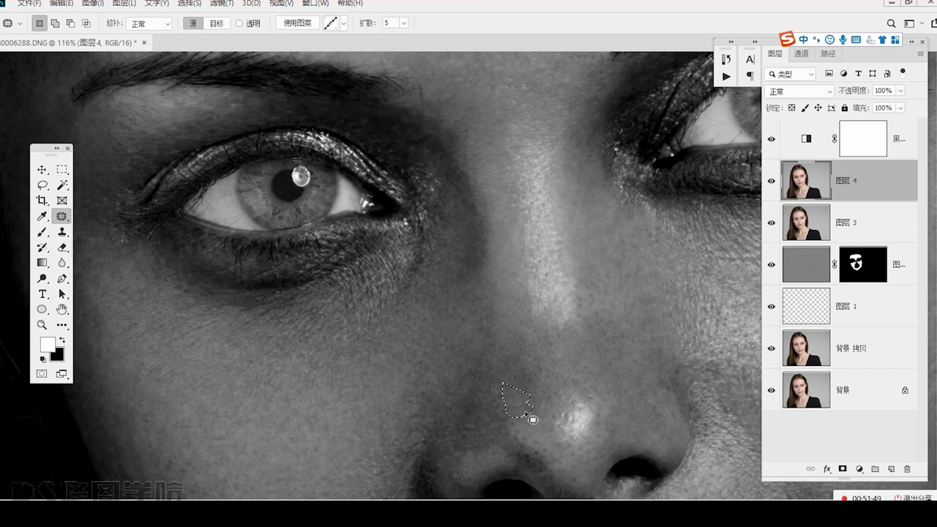
pyautogui.scroll(-3, 459, 372)
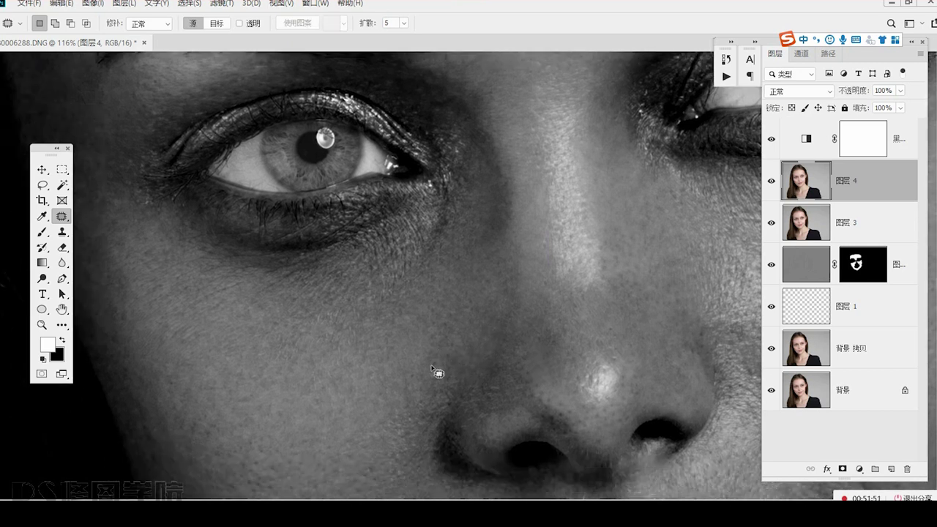
pyautogui.hotkey('ctrl', 'd')
pyautogui.hotkey('ctrl', 'd')
# Patch the leftover spots on the shaded-side cheek next to the nose and nostril wing.
pyautogui.moveTo(448, 372)
pyautogui.mouseDown()
pyautogui.moveTo(433, 387)
pyautogui.moveTo(442, 365)
pyautogui.mouseUp()
pyautogui.hotkey('ctrl', 'd')
pyautogui.moveTo(450, 408); pyautogui.dragTo(449, 404)
pyautogui.moveTo(447, 406); pyautogui.dragTo(432, 395)
pyautogui.hotkey('ctrl', 'd')
pyautogui.moveTo(443, 342)
pyautogui.mouseDown()
pyautogui.moveTo(458, 364)
pyautogui.moveTo(449, 344)
pyautogui.mouseUp()
pyautogui.moveTo(453, 353); pyautogui.dragTo(421, 357)
pyautogui.hotkey('ctrl', 'd')
pyautogui.moveTo(360, 393); pyautogui.dragTo(357, 381)
pyautogui.moveTo(353, 388); pyautogui.dragTo(381, 386)
pyautogui.hotkey('ctrl', 'd')
pyautogui.moveTo(585, 345); pyautogui.dragTo(474, 405)
pyautogui.moveTo(427, 341)
pyautogui.mouseDown()
pyautogui.moveTo(446, 349)
pyautogui.moveTo(427, 341)
pyautogui.moveTo(425, 293)
pyautogui.mouseUp()
pyautogui.hotkey('ctrl', 'd')
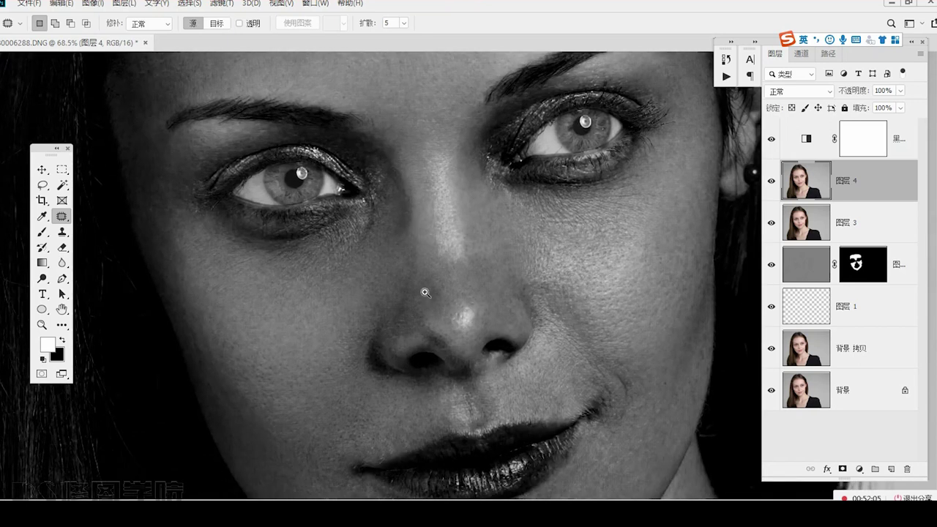
# Add a new empty layer above 图层 4 and set its blend mode to 柔光 (Soft Light).
pyautogui.click(891, 468)
pyautogui.click(798, 91)
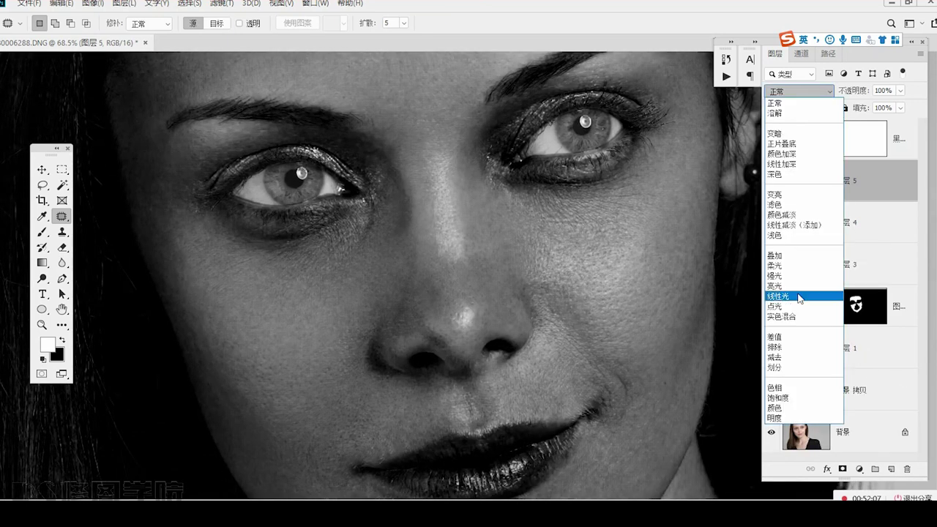
pyautogui.click(789, 268)
# Set up a white Brush of size 21 at 6% opacity for dodging the skin.
pyautogui.click(45, 231)
pyautogui.moveTo(346, 267)
pyautogui.mouseDown()
pyautogui.moveTo(477, 329)
pyautogui.moveTo(349, 358)
pyautogui.mouseUp()
pyautogui.moveTo(357, 349); pyautogui.dragTo(346, 350)
pyautogui.press('1')
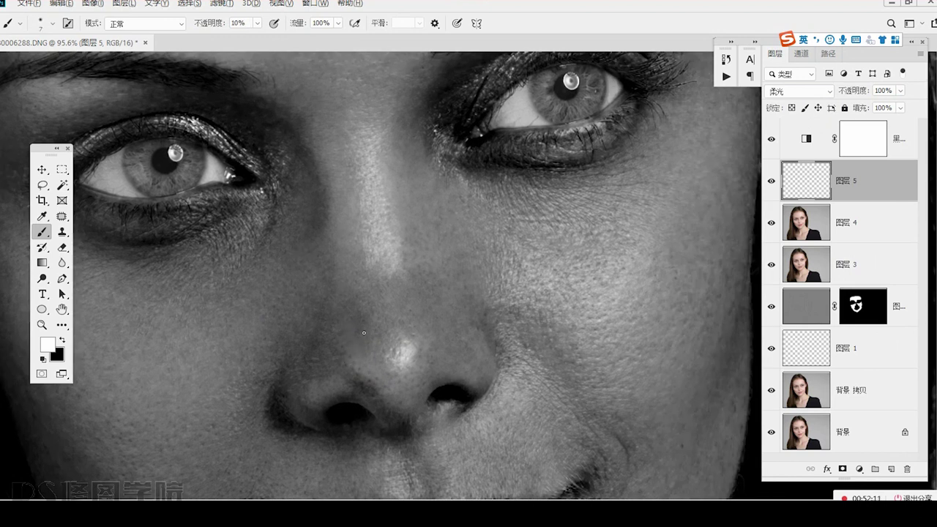
pyautogui.click(257, 23)
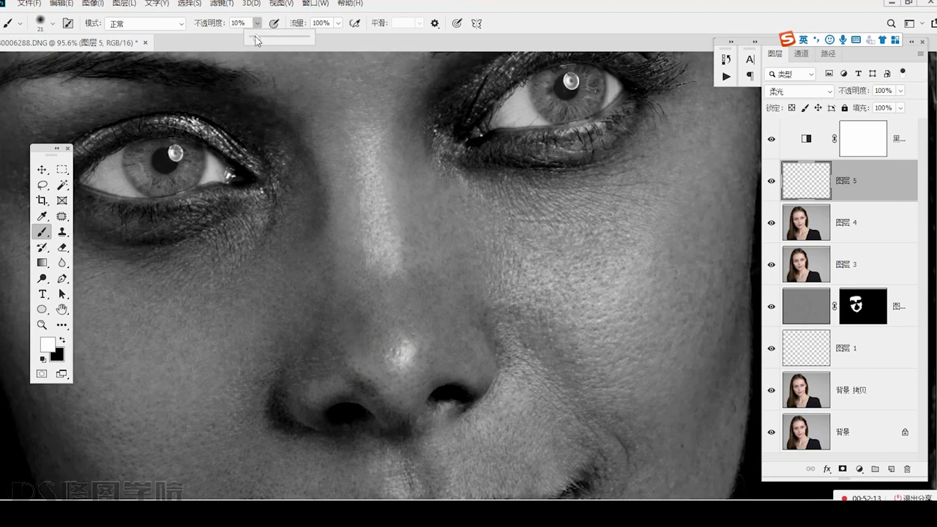
pyautogui.click(362, 331)
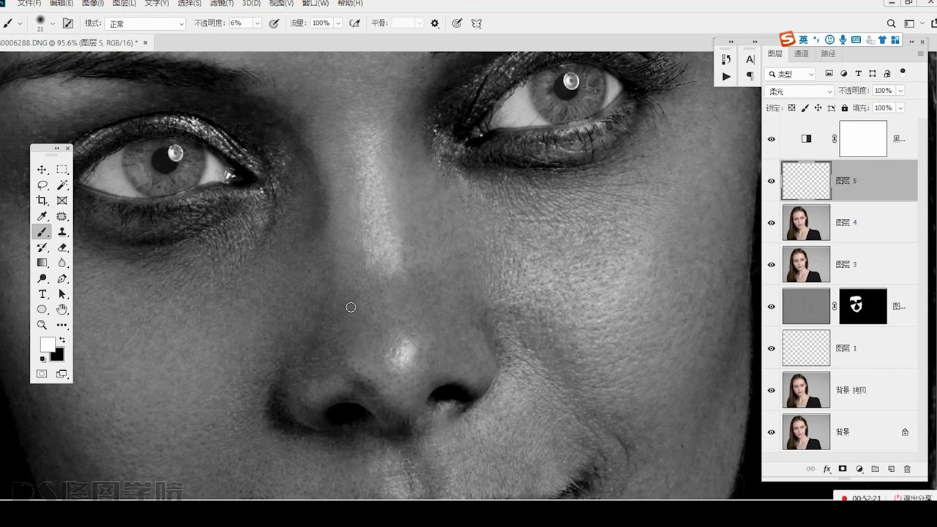
# Lighten the dark patches on the shaded side of the nose, the upper cheek and below the eye with white brush strokes.
pyautogui.moveTo(309, 316); pyautogui.dragTo(345, 309)
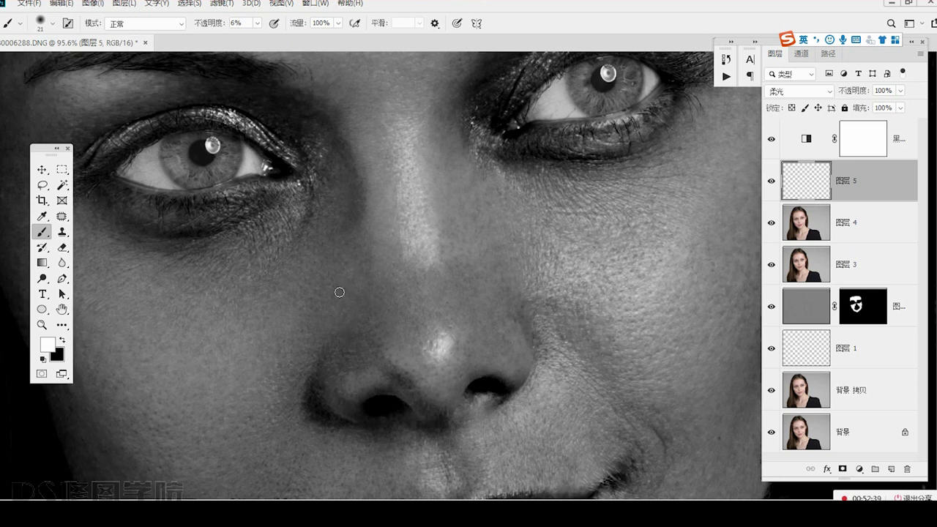
pyautogui.moveTo(339, 291); pyautogui.dragTo(367, 356)
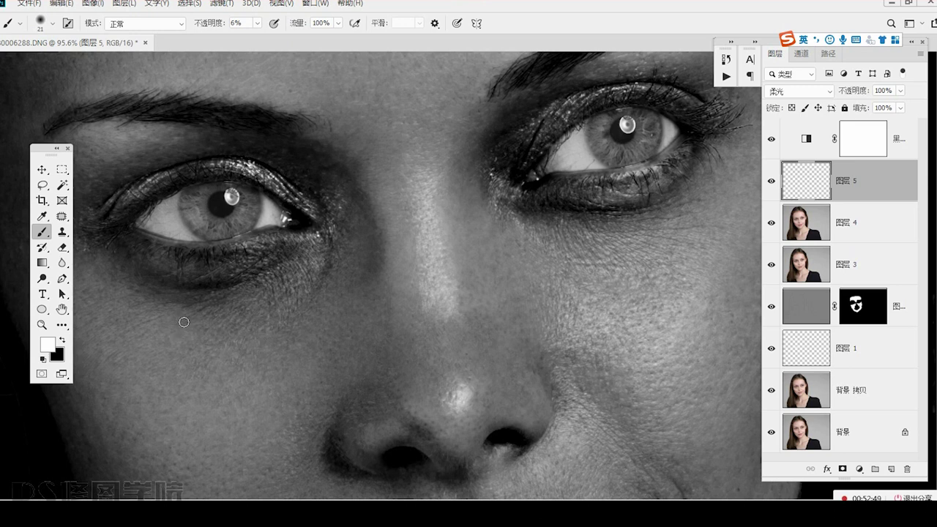
pyautogui.moveTo(129, 306); pyautogui.dragTo(241, 331)
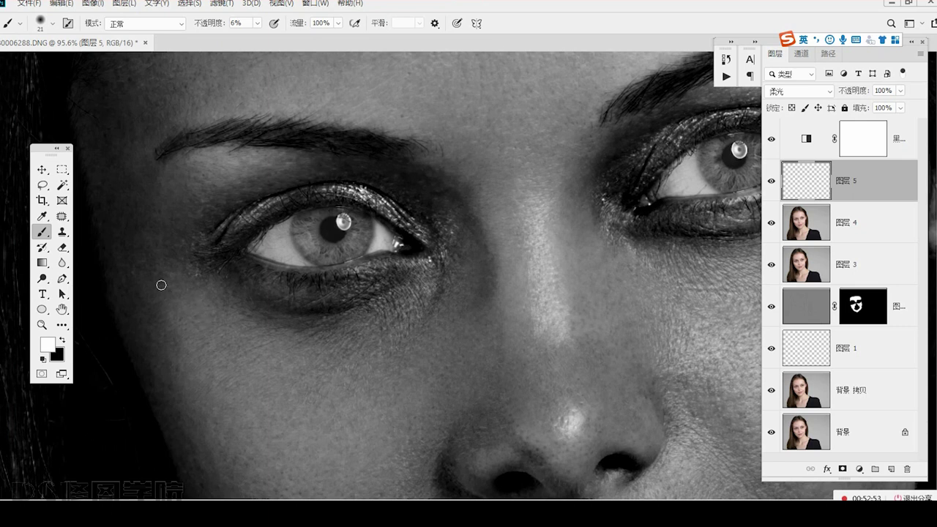
pyautogui.moveTo(156, 279); pyautogui.dragTo(226, 341)
pyautogui.moveTo(659, 339)
pyautogui.mouseDown()
pyautogui.moveTo(327, 312)
pyautogui.moveTo(368, 329)
pyautogui.moveTo(400, 291)
pyautogui.mouseUp()
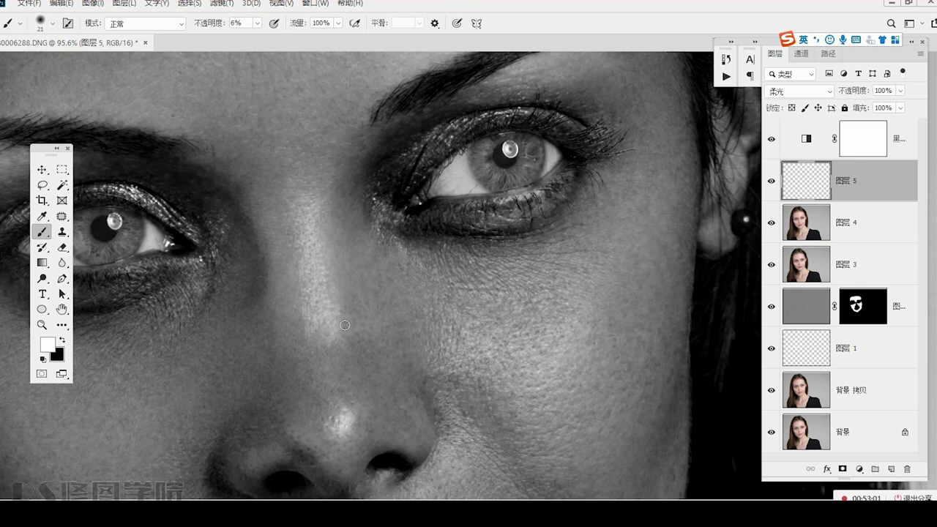
# Even out the tones around the nose bridge, inner eye corner and between the brows with low-opacity brush strokes.
pyautogui.moveTo(315, 370); pyautogui.dragTo(344, 344)
pyautogui.press('x')
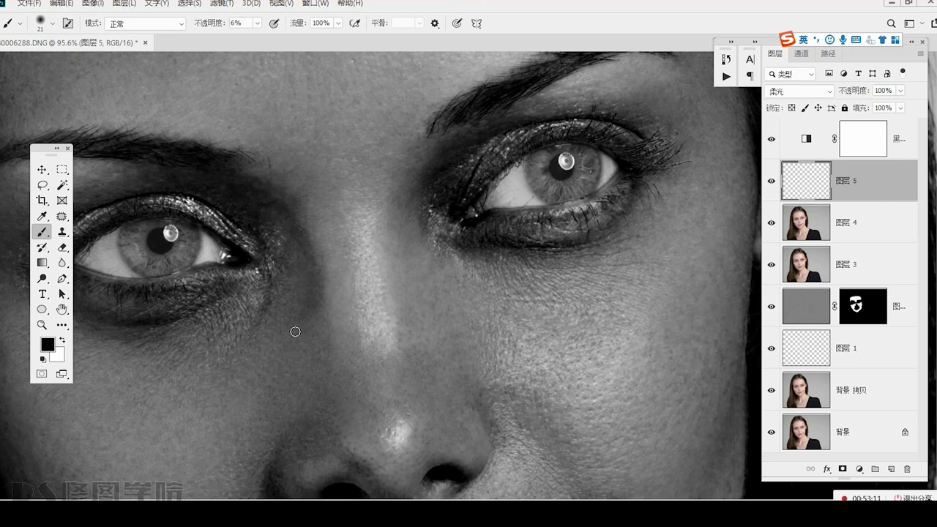
pyautogui.press('x')
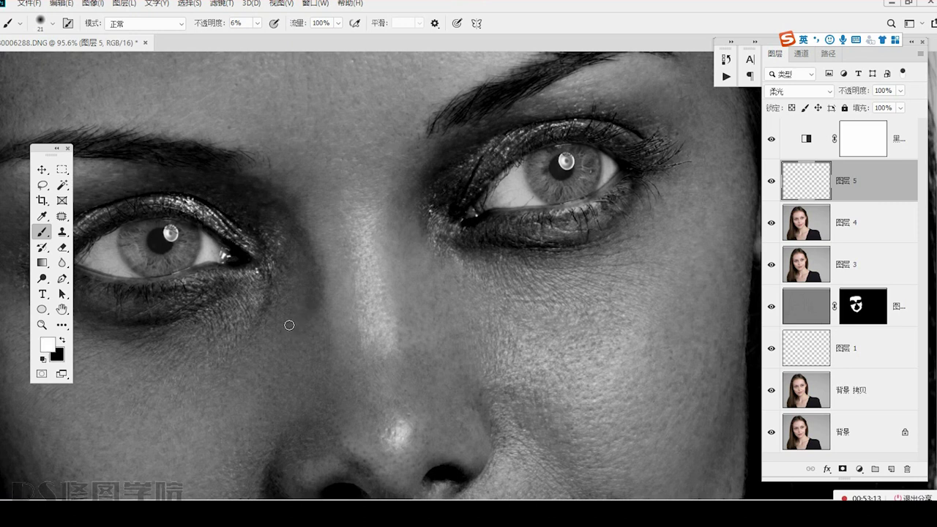
pyautogui.moveTo(294, 269); pyautogui.dragTo(375, 331)
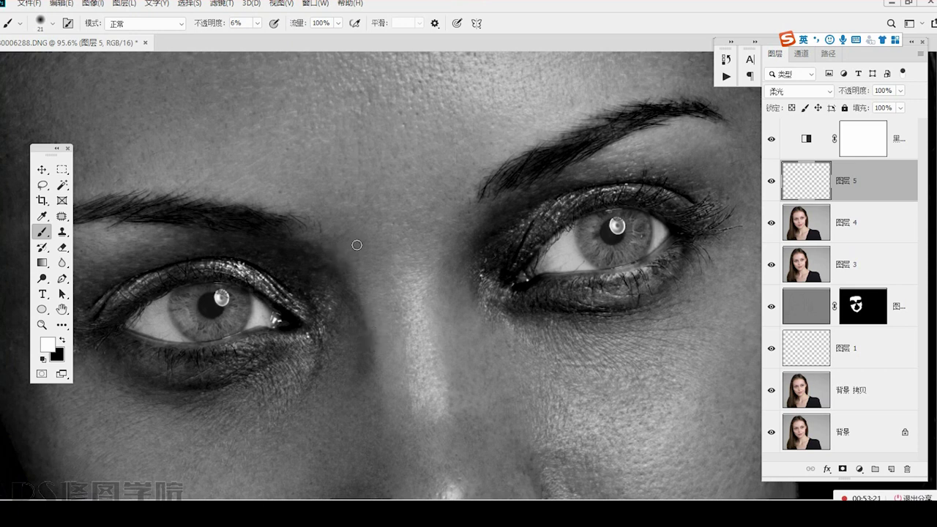
pyautogui.moveTo(353, 255); pyautogui.dragTo(431, 364)
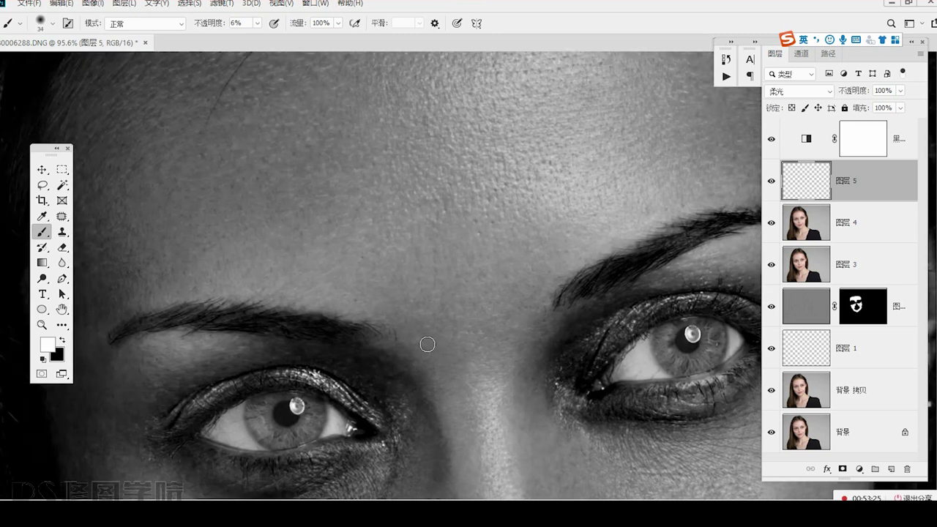
pyautogui.moveTo(442, 319); pyautogui.dragTo(408, 323)
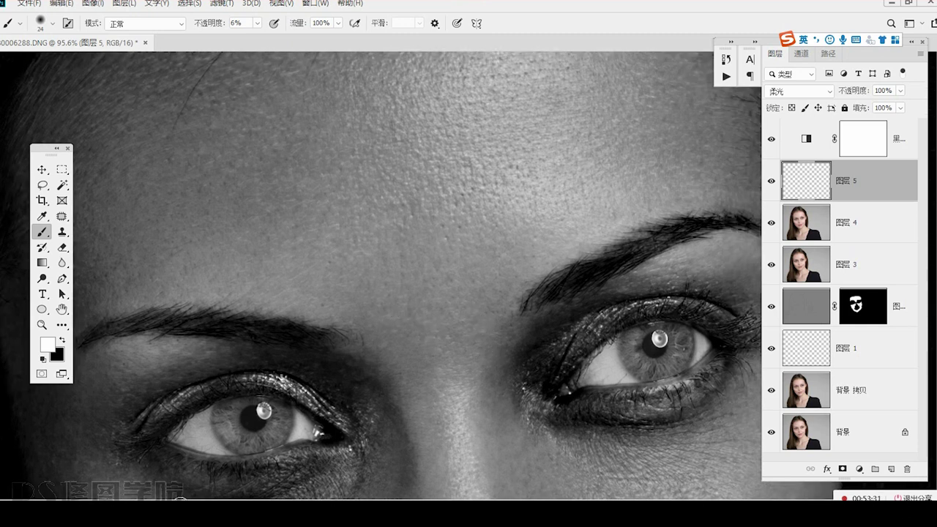
# Switch to the course group chat, read through the recent messages, and return to Photoshop.
pyautogui.click(179, 509)
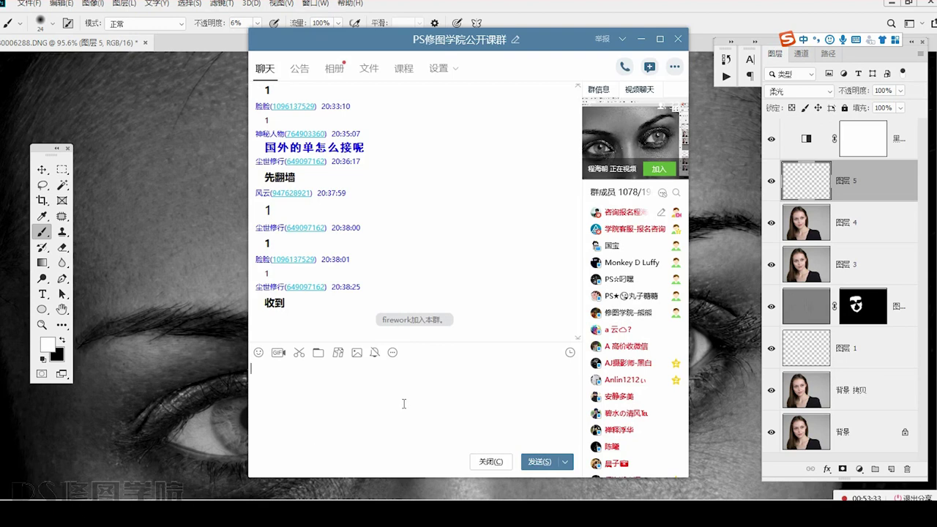
pyautogui.scroll(1, 478, 262)
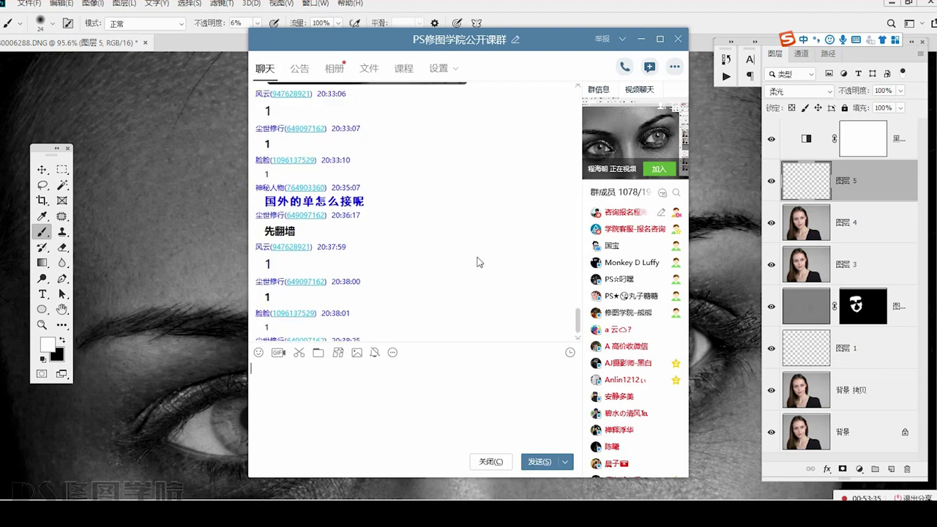
pyautogui.scroll(-1, 476, 264)
pyautogui.click(245, 466)
# Even out the light and dark patches on the forehead with black and white strokes at 6% opacity.
pyautogui.moveTo(495, 362)
pyautogui.mouseDown()
pyautogui.moveTo(492, 400)
pyautogui.moveTo(464, 372)
pyautogui.moveTo(447, 441)
pyautogui.moveTo(446, 432)
pyautogui.mouseUp()
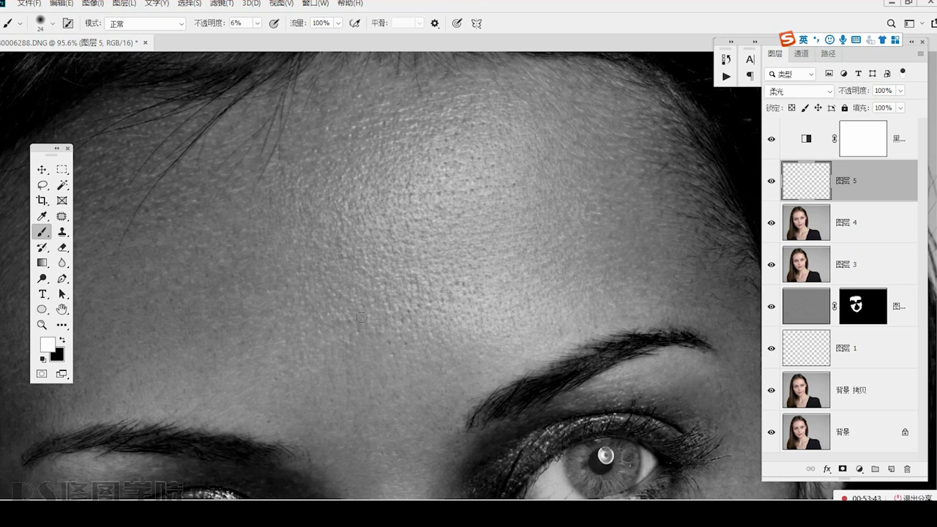
pyautogui.press('x')
pyautogui.press('x')
pyautogui.moveTo(415, 253); pyautogui.dragTo(267, 359)
pyautogui.moveTo(410, 388); pyautogui.dragTo(369, 198)
pyautogui.scroll(3, 389, 293)
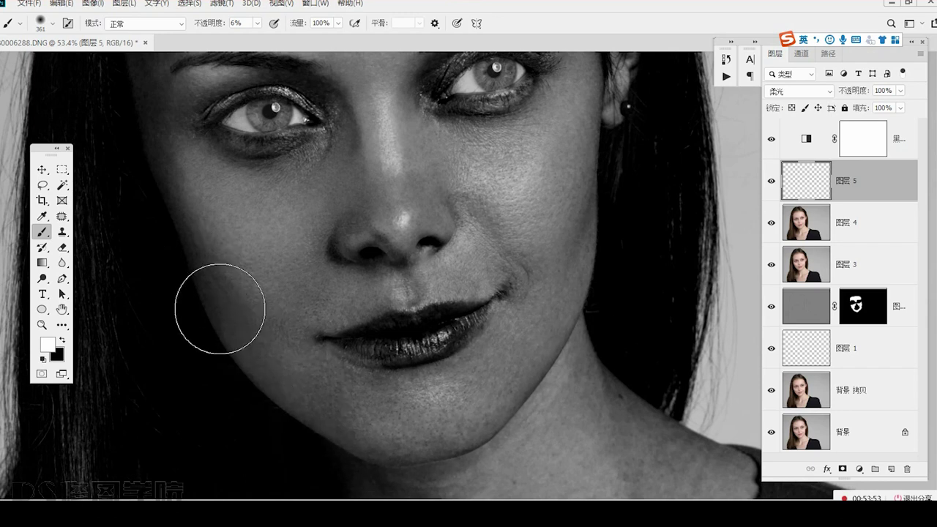
# Darken the bright patch on the shaded-side nostril wing with black and lighten the dark spots around it with white.
pyautogui.moveTo(361, 263); pyautogui.dragTo(445, 258)
pyautogui.moveTo(457, 316); pyautogui.dragTo(335, 342)
pyautogui.scroll(2, 333, 343)
pyautogui.press('x')
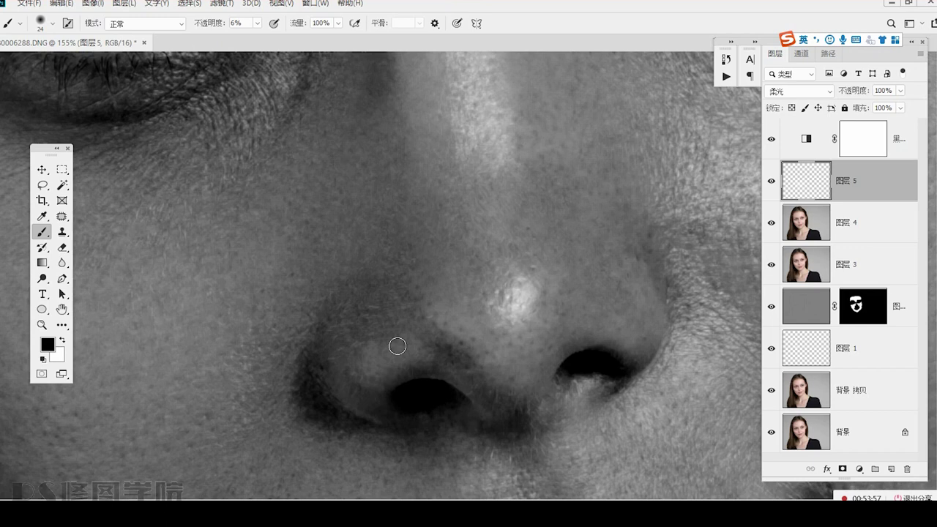
pyautogui.press('x')
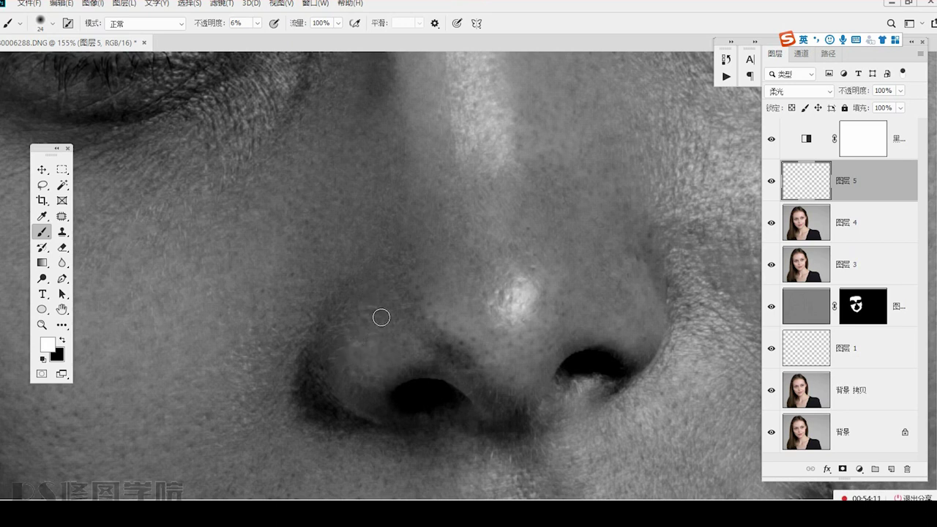
pyautogui.scroll(-1, 392, 311)
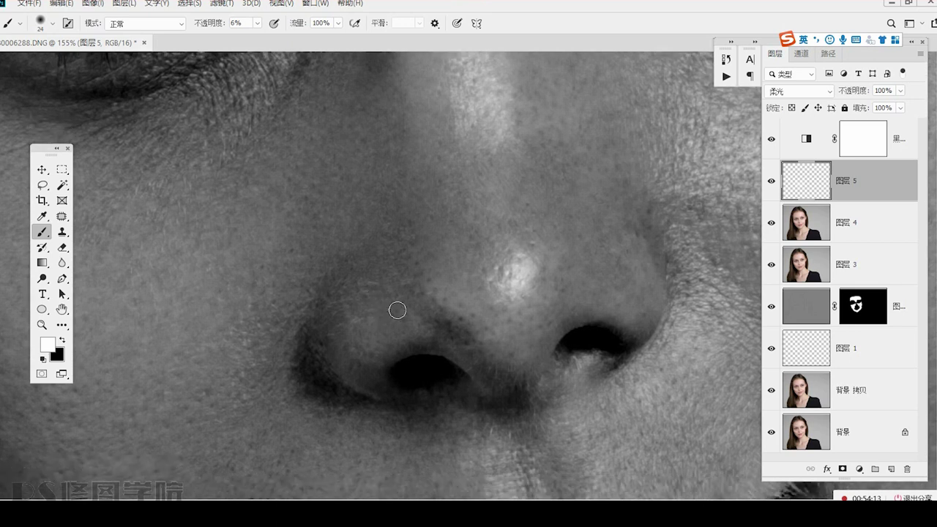
# Even out the spotty tones on the shaded-side cheek below the nostril with size 24 brush strokes.
pyautogui.scroll(-3, 268, 318)
pyautogui.hscroll(-3, 268, 317)
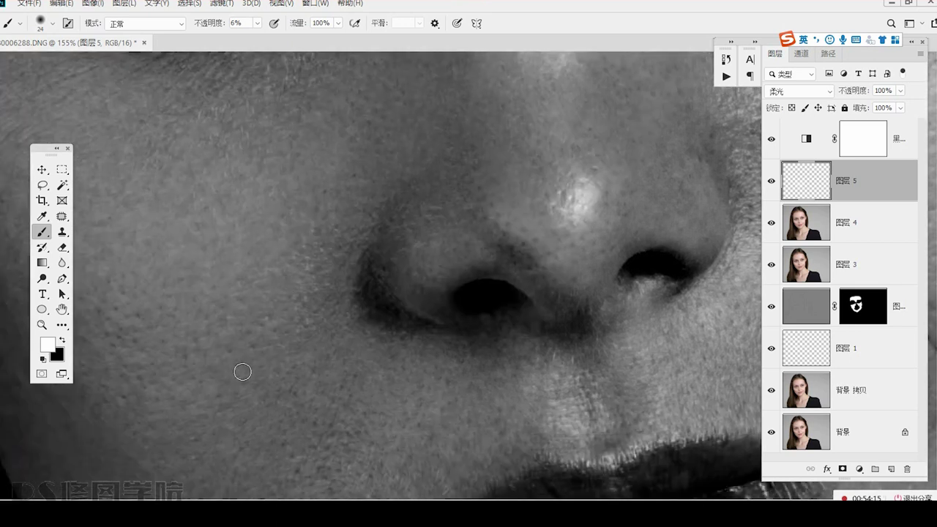
pyautogui.moveTo(268, 336); pyautogui.dragTo(262, 337)
pyautogui.press('x')
pyautogui.press('x')
# Even out the tones on the lit-side nostril wing and adjoining cheek with a size 15 brush, alternating white and black.
pyautogui.moveTo(611, 354); pyautogui.dragTo(298, 338)
pyautogui.moveTo(442, 315); pyautogui.dragTo(399, 315)
pyautogui.moveTo(430, 231); pyautogui.dragTo(431, 333)
pyautogui.moveTo(431, 335); pyautogui.dragTo(455, 339)
pyautogui.moveTo(442, 342); pyautogui.dragTo(437, 338)
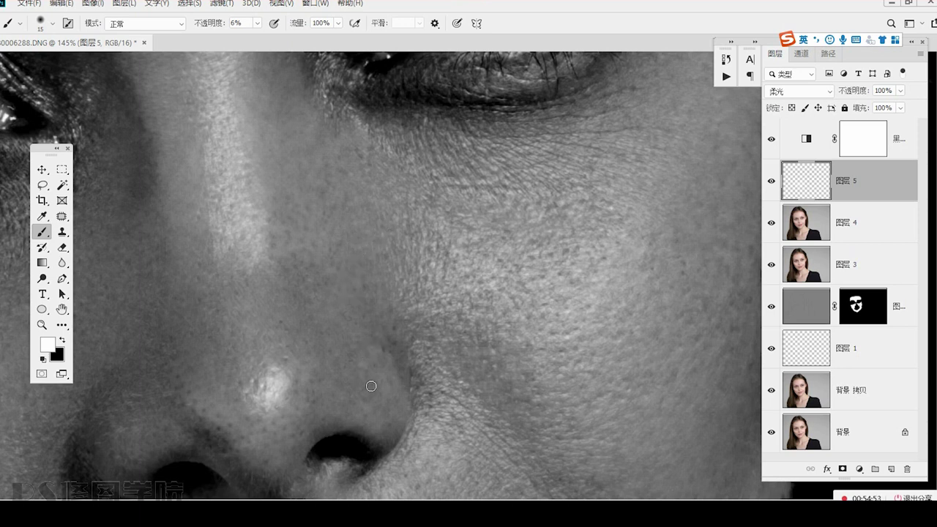
pyautogui.press('x')
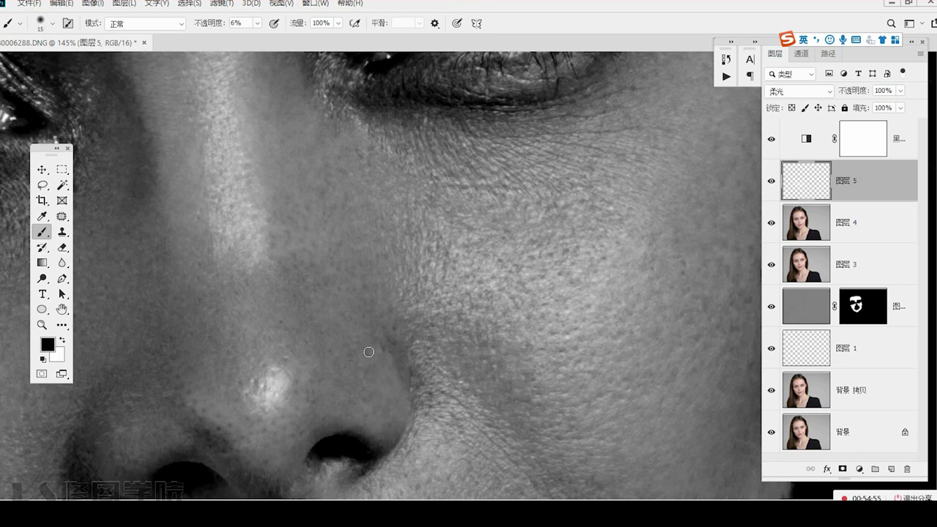
pyautogui.press('x')
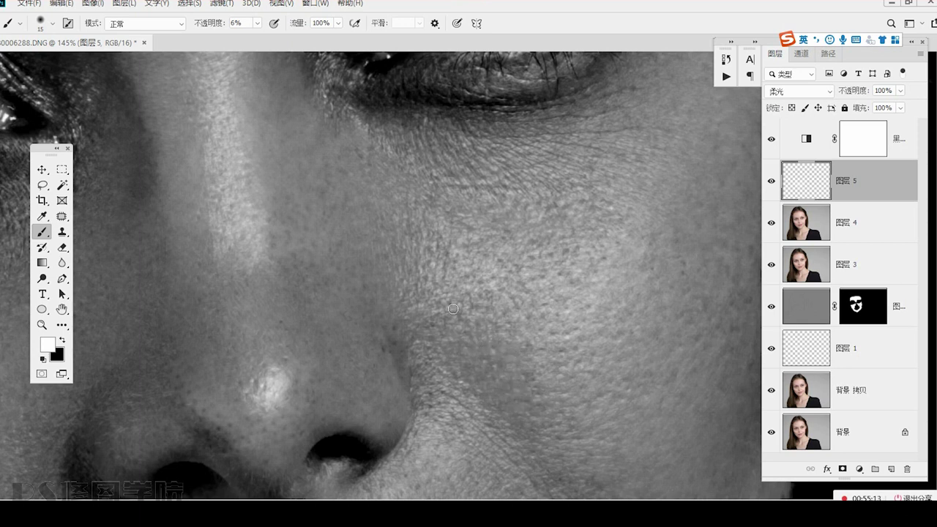
# Lighten the dark spots on the lit-side cheek beside the nostril and smile line with white size 15 strokes at 6% opacity.
pyautogui.moveTo(517, 377); pyautogui.dragTo(452, 279)
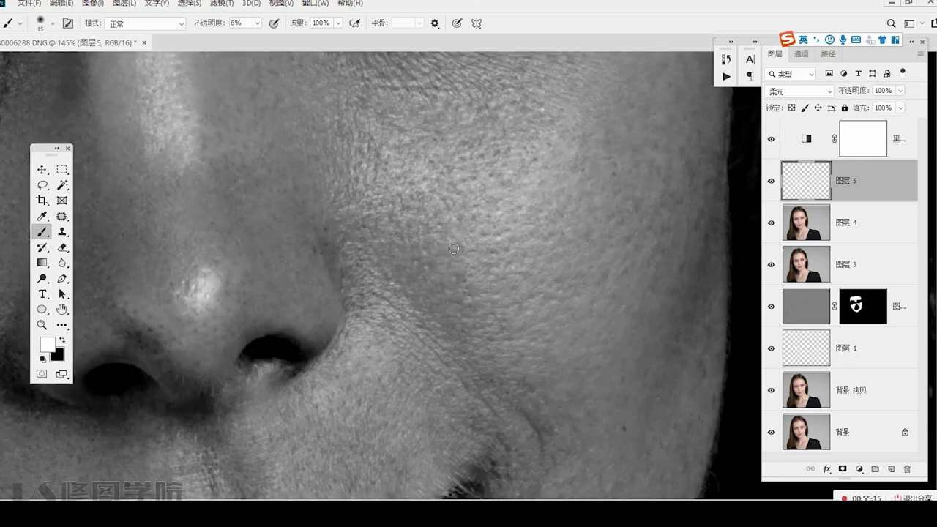
pyautogui.moveTo(485, 389); pyautogui.dragTo(466, 360)
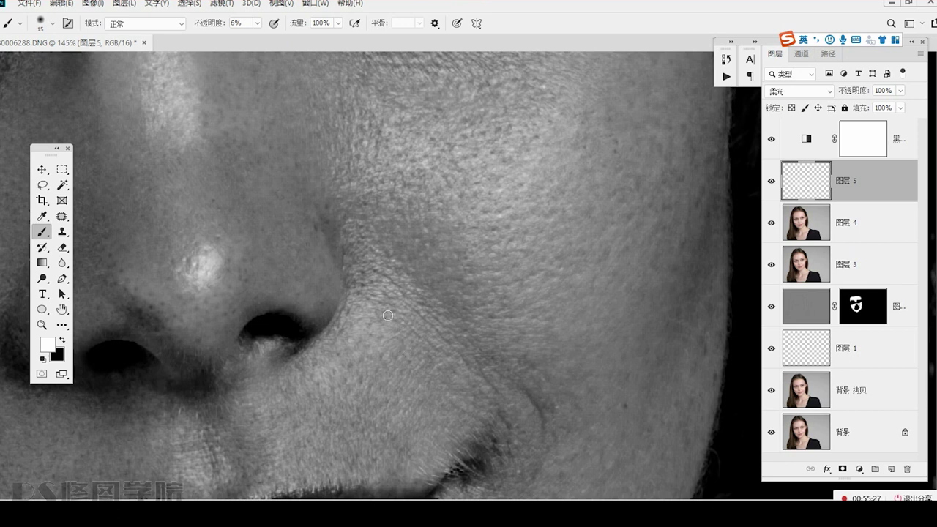
pyautogui.moveTo(365, 396); pyautogui.dragTo(404, 330)
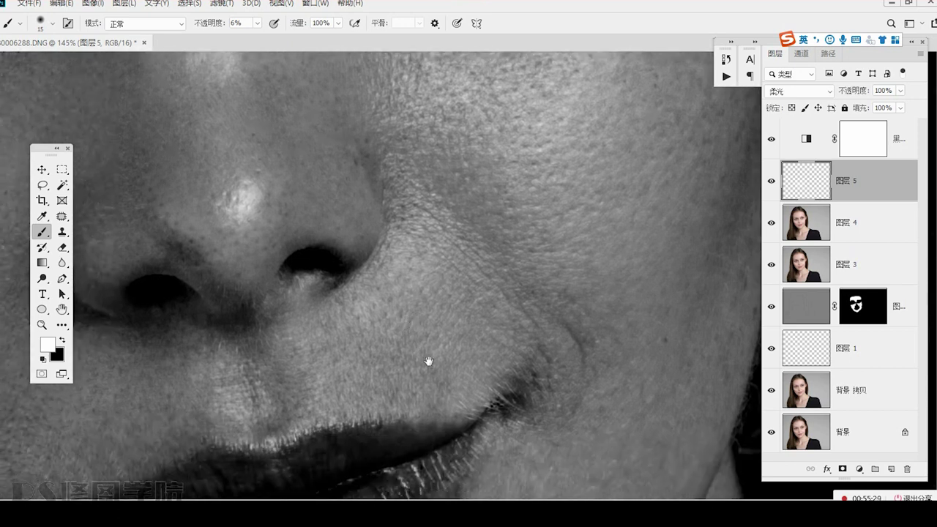
pyautogui.moveTo(562, 339); pyautogui.dragTo(555, 373)
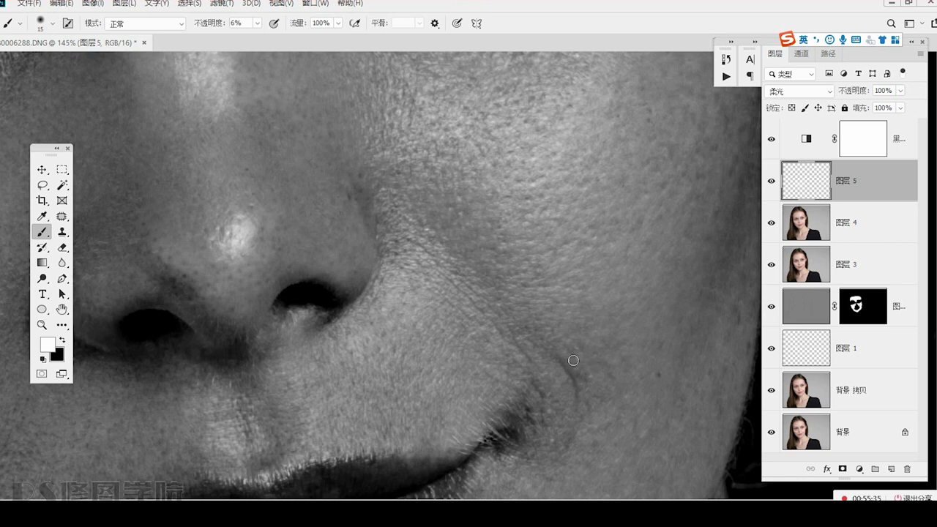
# Even out the dark patches along the outer edge of the lit-side cheek, switching between black and white brushing.
pyautogui.moveTo(622, 359)
pyautogui.mouseDown()
pyautogui.moveTo(510, 316)
pyautogui.moveTo(549, 382)
pyautogui.mouseUp()
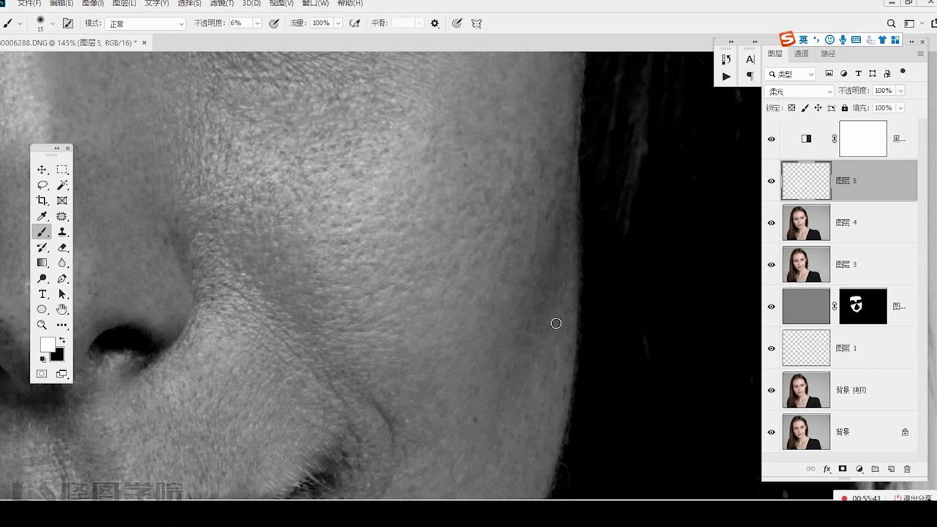
pyautogui.press('x')
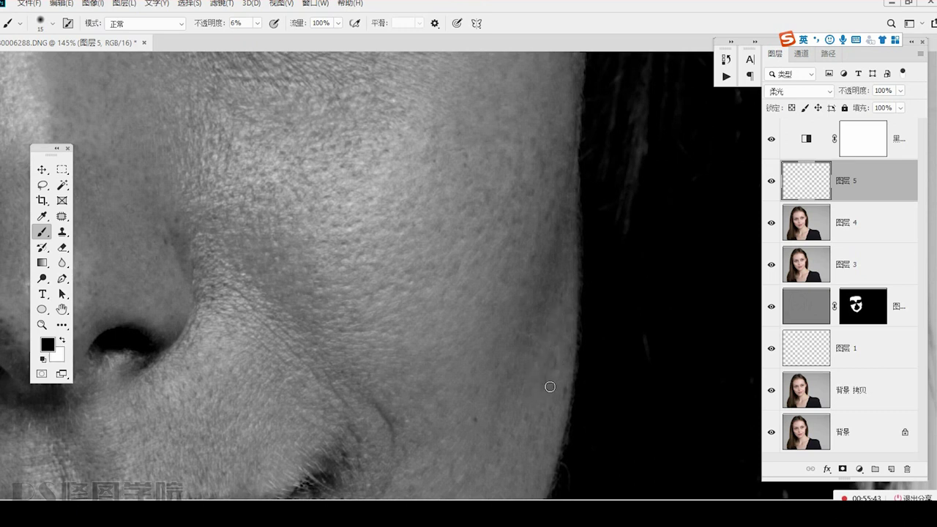
pyautogui.press('x')
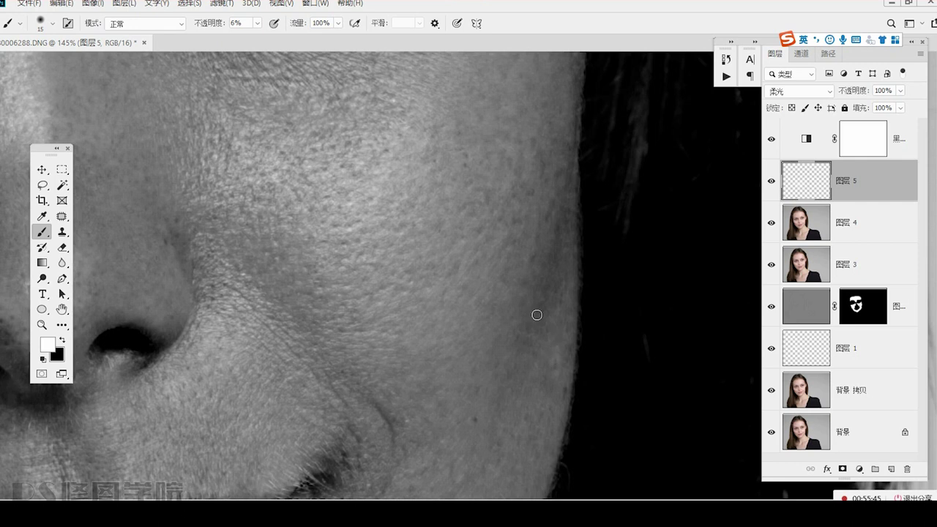
pyautogui.moveTo(510, 282); pyautogui.dragTo(527, 359)
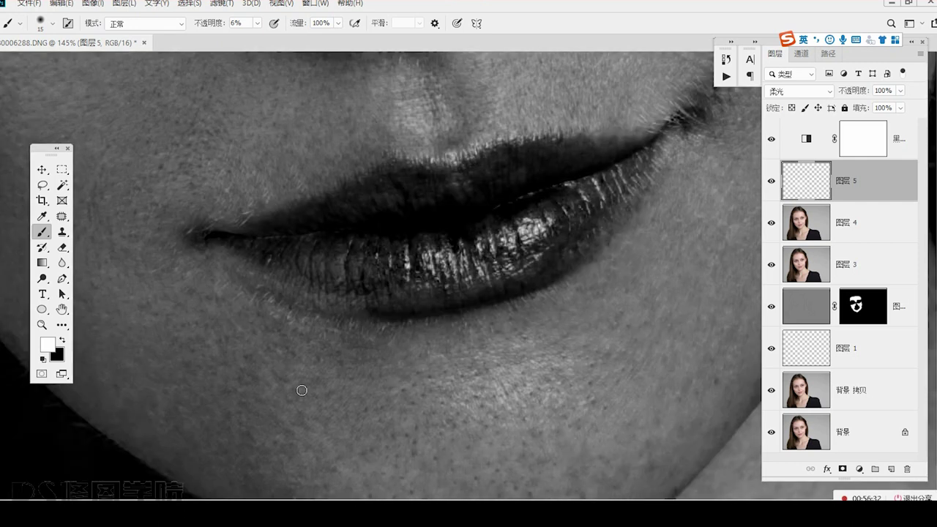
# Hide the black-and-white check layer and stamp the visible image into two new merged layers.
pyautogui.moveTo(302, 391); pyautogui.dragTo(457, 343)
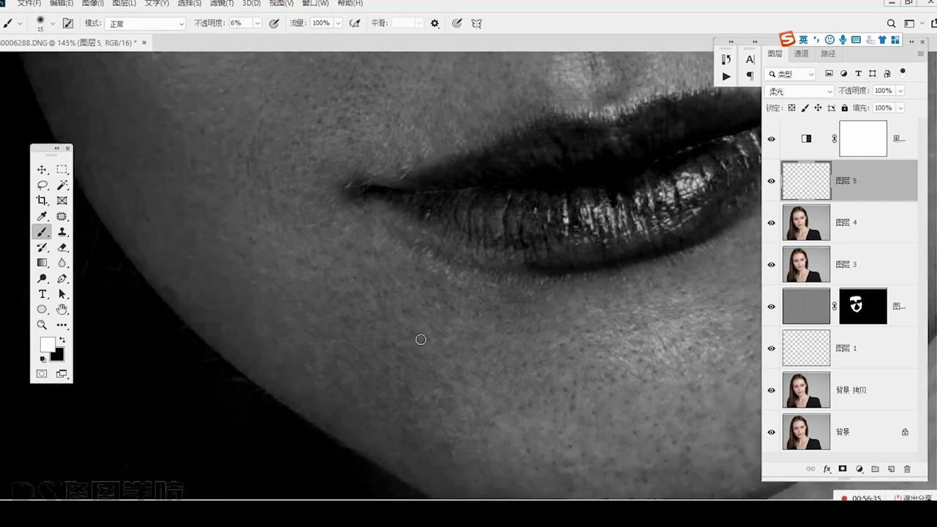
pyautogui.scroll(-12, 318, 360)
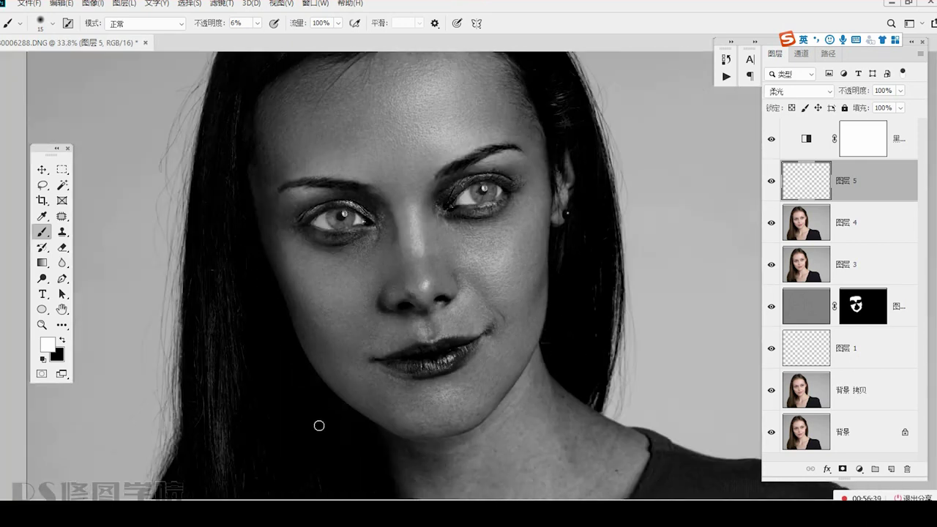
pyautogui.moveTo(457, 392); pyautogui.dragTo(479, 332)
pyautogui.moveTo(435, 262); pyautogui.dragTo(430, 403)
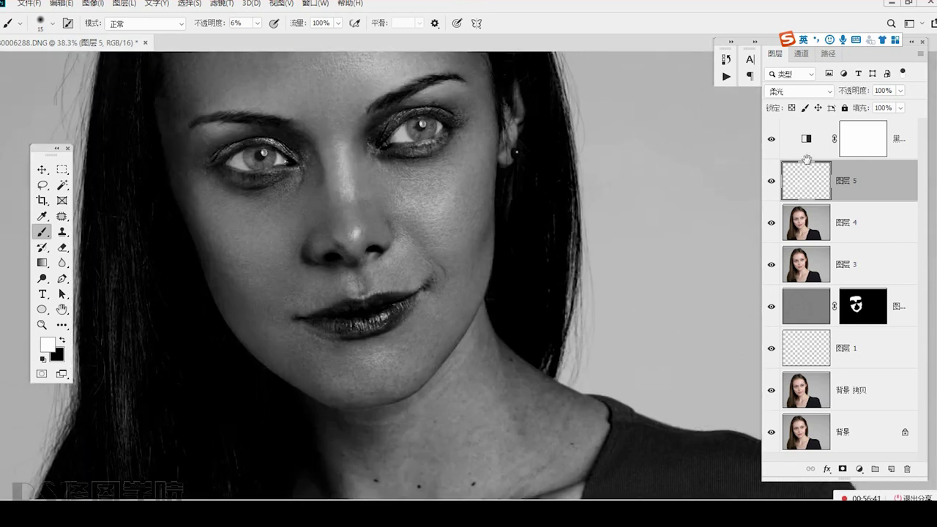
pyautogui.click(771, 138)
pyautogui.moveTo(429, 274); pyautogui.dragTo(484, 350)
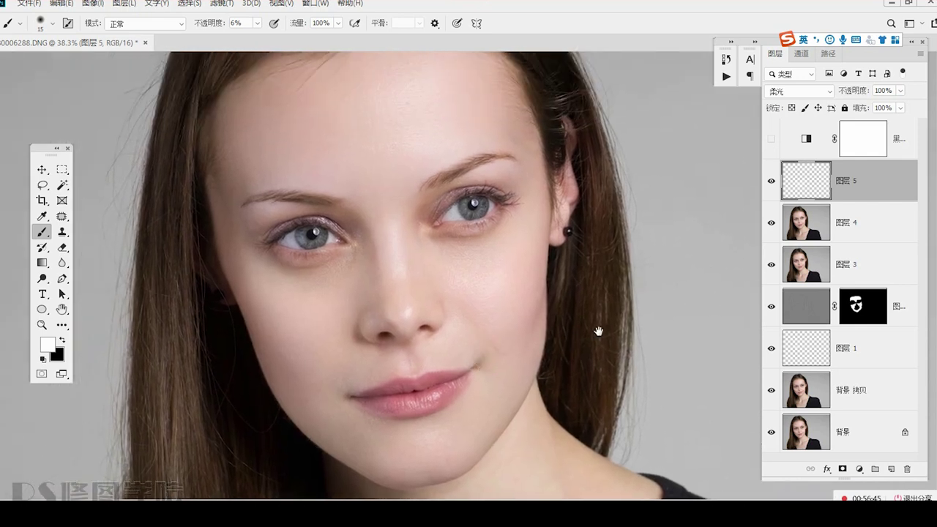
pyautogui.hotkey('ctrl', 'shift', 'alt', 'e')
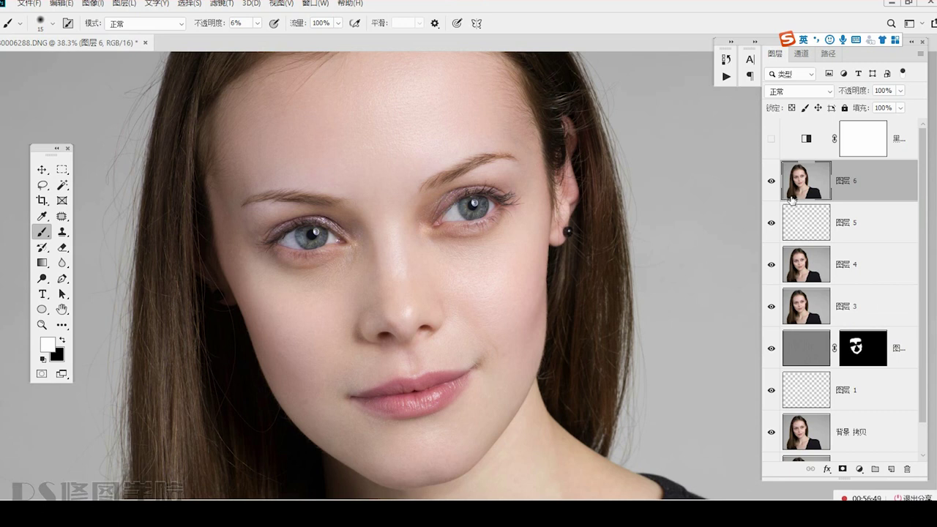
pyautogui.hotkey('ctrl', 'shift', 'alt', 'e')
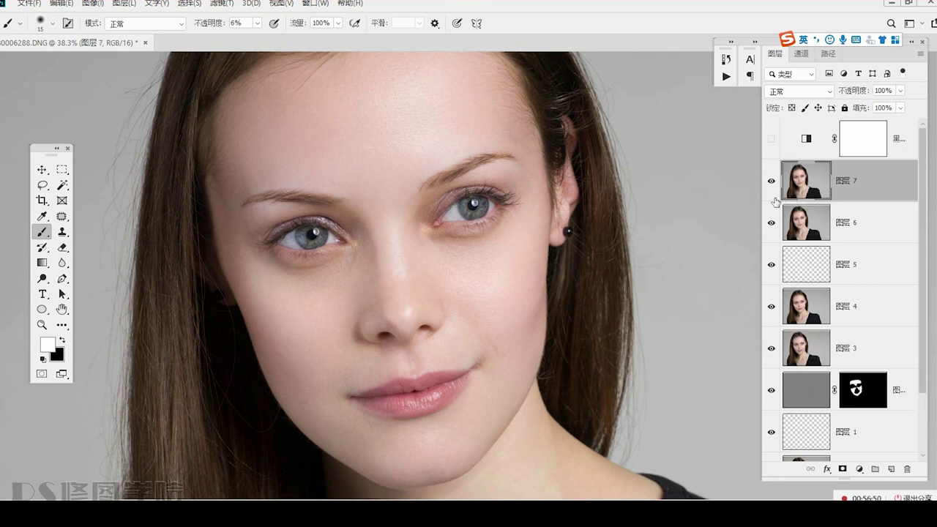
# With the black-and-white check layer shown again, invert the top merged layer and set its blend mode to Linear Light.
pyautogui.hotkey('ctrl', 'i')
pyautogui.hotkey('ctrl', 'shift', 'u')
pyautogui.click(806, 92)
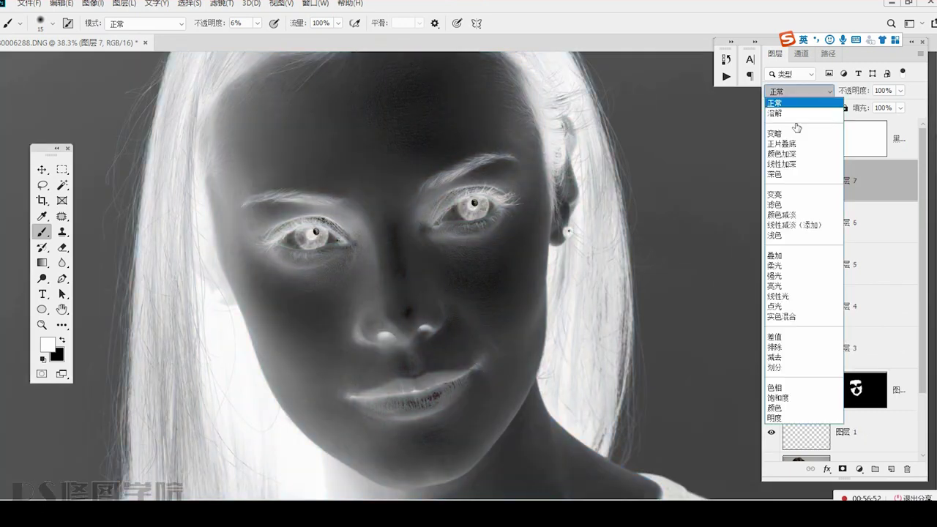
pyautogui.click(791, 297)
# Apply a High Pass filter with a radius of 10 pixels to the inverted layer.
pyautogui.click(222, 3)
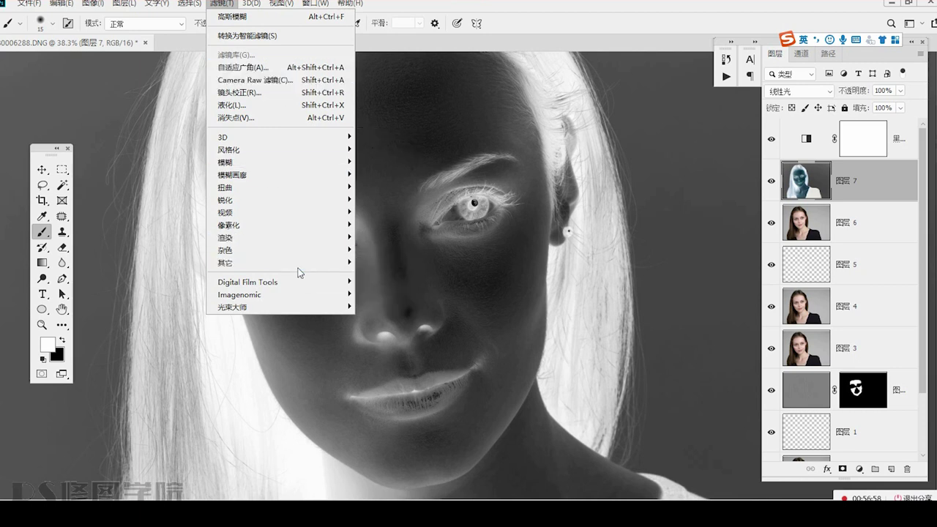
pyautogui.moveTo(300, 262)
pyautogui.click(385, 274)
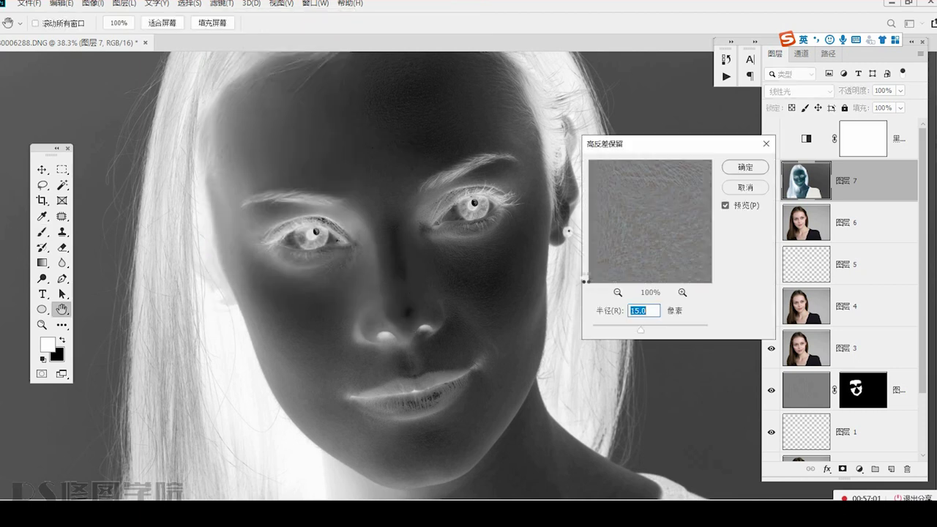
pyautogui.moveTo(622, 330); pyautogui.dragTo(591, 309)
pyautogui.scroll(4, 543, 342)
pyautogui.scroll(-4, 470, 307)
pyautogui.write('10')
pyautogui.press('Return')
# Apply a Gaussian Blur with a radius of 12 pixels to the layer and hide its effect behind a black mask.
pyautogui.click(218, 3)
pyautogui.moveTo(271, 161)
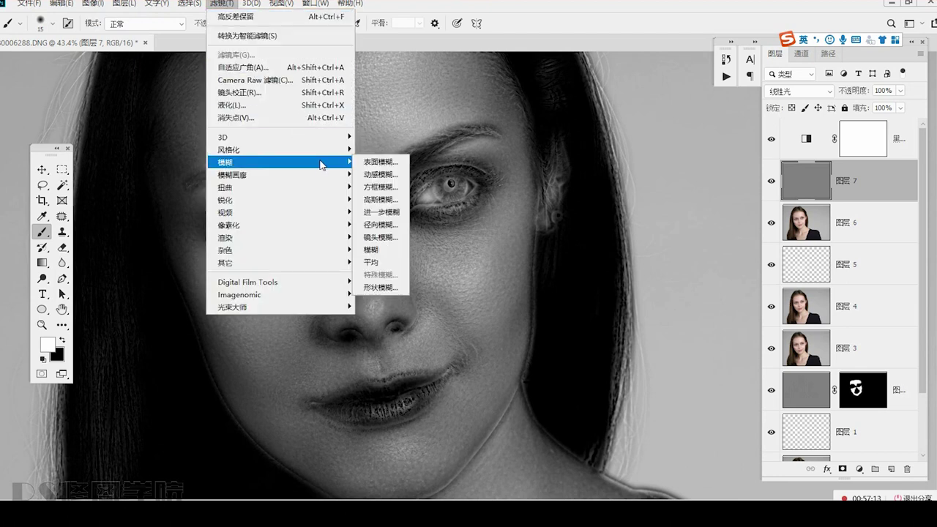
pyautogui.click(395, 201)
pyautogui.write('12')
pyautogui.press('Return')
pyautogui.keyDown('alt'); pyautogui.click(843, 470); pyautogui.keyUp('alt')
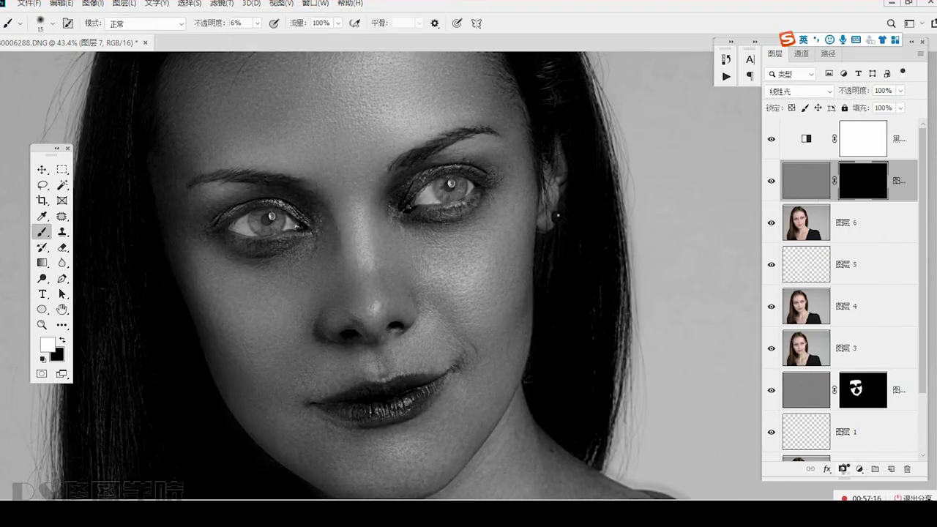
# Paint the smoothing effect onto the forehead, nose and cheeks in white on the layer mask at 100% brush opacity.
pyautogui.scroll(2, 297, 233)
pyautogui.moveTo(296, 233); pyautogui.dragTo(317, 373)
pyautogui.moveTo(258, 23); pyautogui.dragTo(395, 69)
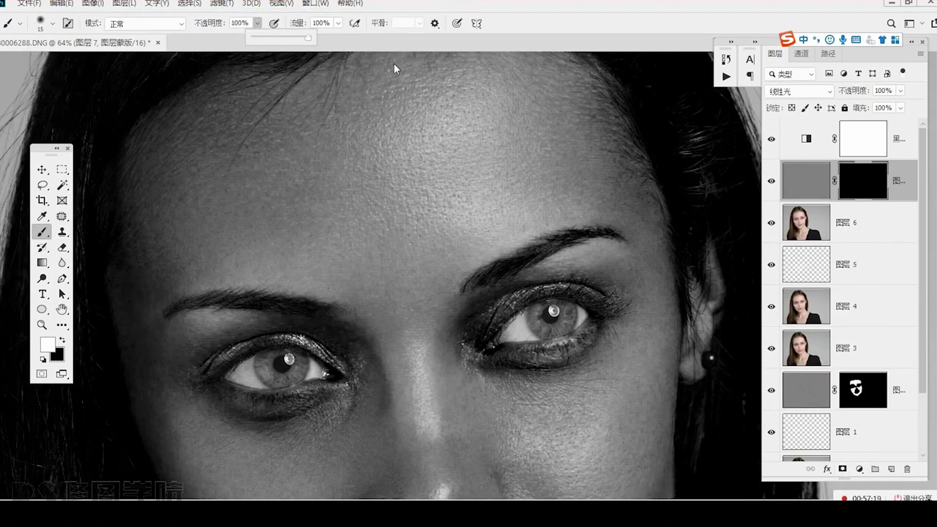
pyautogui.moveTo(253, 217); pyautogui.dragTo(330, 306)
pyautogui.moveTo(218, 354)
pyautogui.mouseDown()
pyautogui.moveTo(330, 214)
pyautogui.moveTo(448, 280)
pyautogui.mouseUp()
pyautogui.moveTo(322, 292); pyautogui.dragTo(358, 293)
pyautogui.moveTo(310, 279)
pyautogui.mouseDown()
pyautogui.moveTo(526, 232)
pyautogui.moveTo(617, 259)
pyautogui.mouseUp()
pyautogui.moveTo(497, 340); pyautogui.dragTo(482, 172)
pyautogui.moveTo(424, 228); pyautogui.dragTo(401, 228)
pyautogui.moveTo(414, 392); pyautogui.dragTo(434, 285)
pyautogui.moveTo(345, 282); pyautogui.dragTo(390, 311)
pyautogui.moveTo(390, 311)
pyautogui.mouseDown()
pyautogui.moveTo(372, 306)
pyautogui.moveTo(372, 409)
pyautogui.mouseUp()
pyautogui.moveTo(363, 399); pyautogui.dragTo(300, 264)
pyautogui.moveTo(450, 429)
pyautogui.mouseDown()
pyautogui.moveTo(546, 406)
pyautogui.moveTo(566, 371)
pyautogui.mouseUp()
pyautogui.scroll(2, 566, 371)
pyautogui.scroll(2, 578, 331)
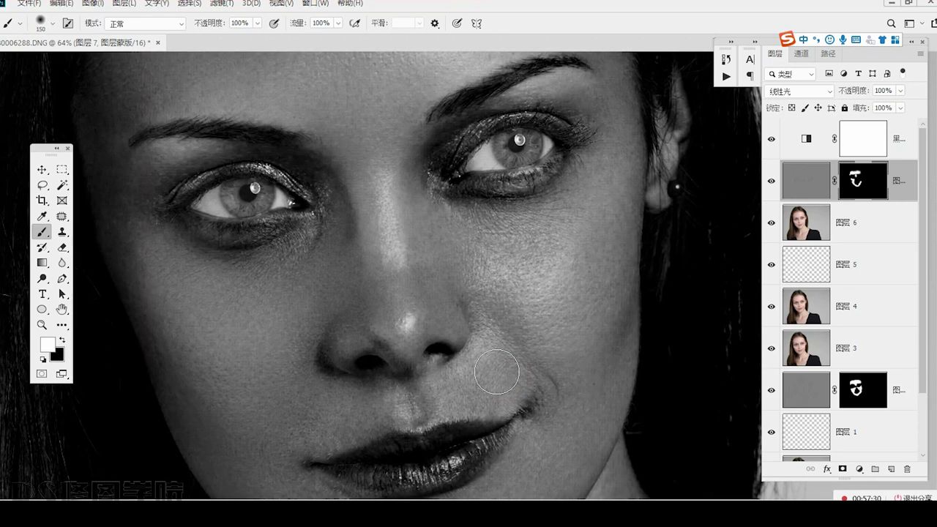
# Extend the white mask painting above the eyebrow and on the shaded-side cheek with smaller brushes of size 87 and 62.
pyautogui.press(']')
pyautogui.scroll(2, 586, 221)
pyautogui.scroll(3, 552, 190)
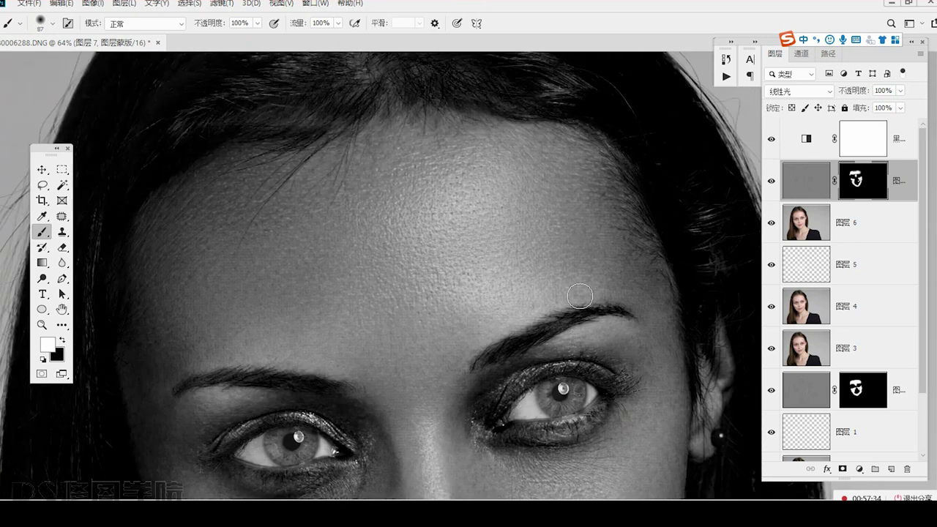
pyautogui.scroll(-3, 469, 249)
pyautogui.scroll(-2, 406, 241)
pyautogui.press('[')
pyautogui.press('[')
pyautogui.press('[')
pyautogui.press('[')
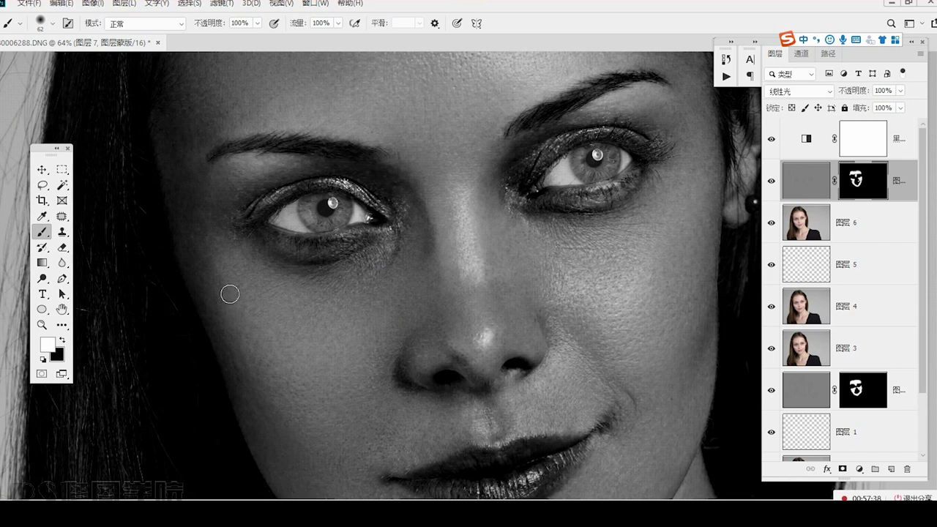
pyautogui.moveTo(404, 326); pyautogui.dragTo(317, 266)
# Hide the black-and-white check layer and group all the retouching layers above the background.
pyautogui.click(771, 139)
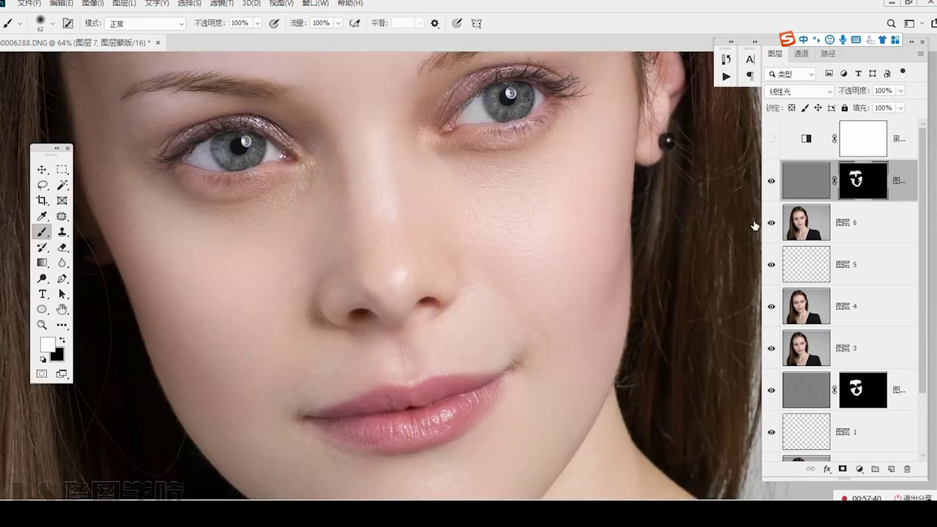
pyautogui.scroll(-2, 776, 278)
pyautogui.keyDown('shift'); pyautogui.click(826, 395); pyautogui.keyUp('shift')
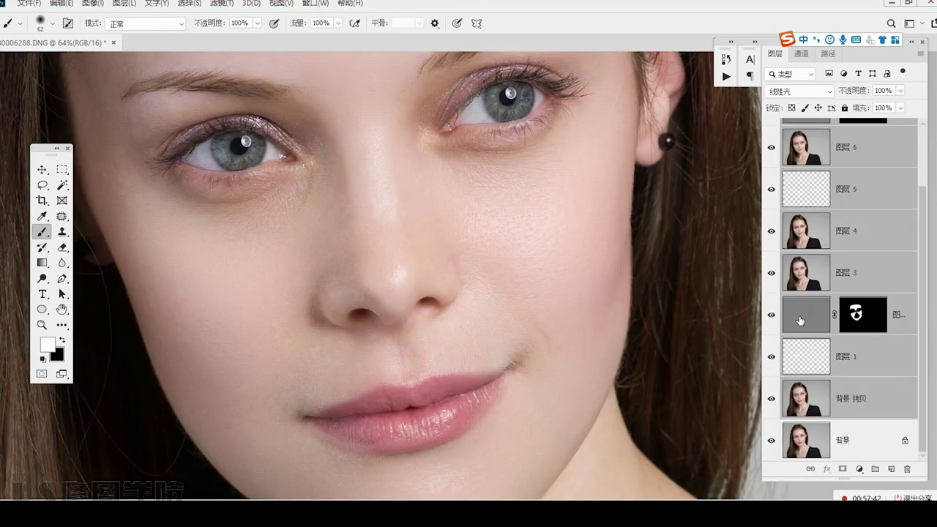
pyautogui.hotkey('ctrl', 'g')
# Show the black-and-white check layer, hide the retouching group and capture a screenshot of the unretouched face.
pyautogui.click(771, 139)
pyautogui.click(771, 168)
pyautogui.moveTo(515, 233); pyautogui.dragTo(488, 301)
pyautogui.hotkey('ctrl', 'alt', 'a')
pyautogui.moveTo(207, 60); pyautogui.dragTo(605, 484)
pyautogui.doubleClick(382, 368)
# Switch to the QQ group chat, paste the unretouched screenshot, highlight the question about soft-light versus neutral gray, and send the screenshot.
pyautogui.click(184, 510)
pyautogui.hotkey('ctrl', 'v')
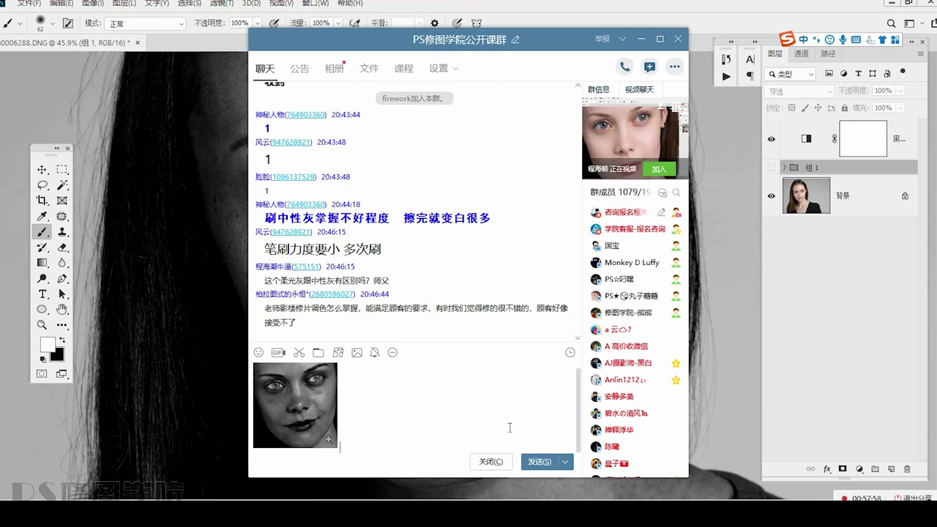
pyautogui.moveTo(260, 271); pyautogui.dragTo(291, 270)
pyautogui.click(277, 269)
pyautogui.click(280, 269)
pyautogui.click(284, 268)
pyautogui.click(281, 268)
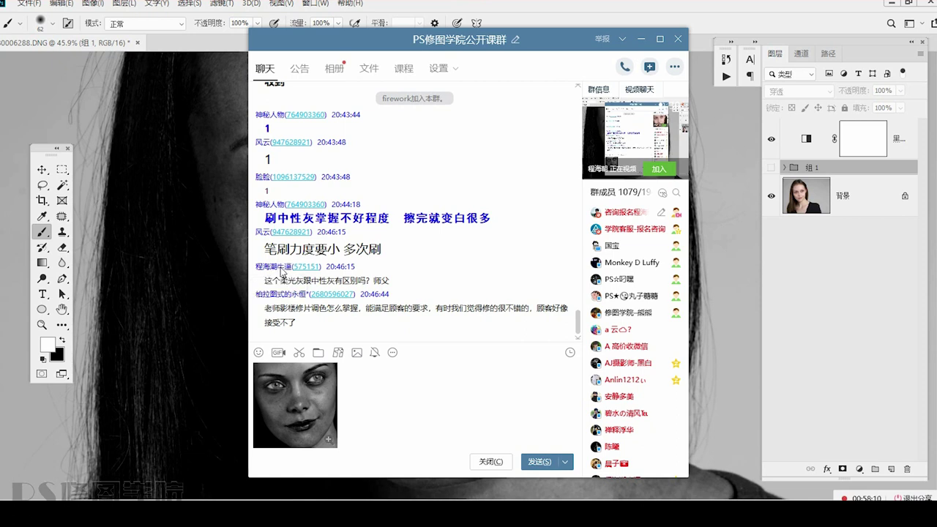
pyautogui.moveTo(274, 282); pyautogui.dragTo(427, 281)
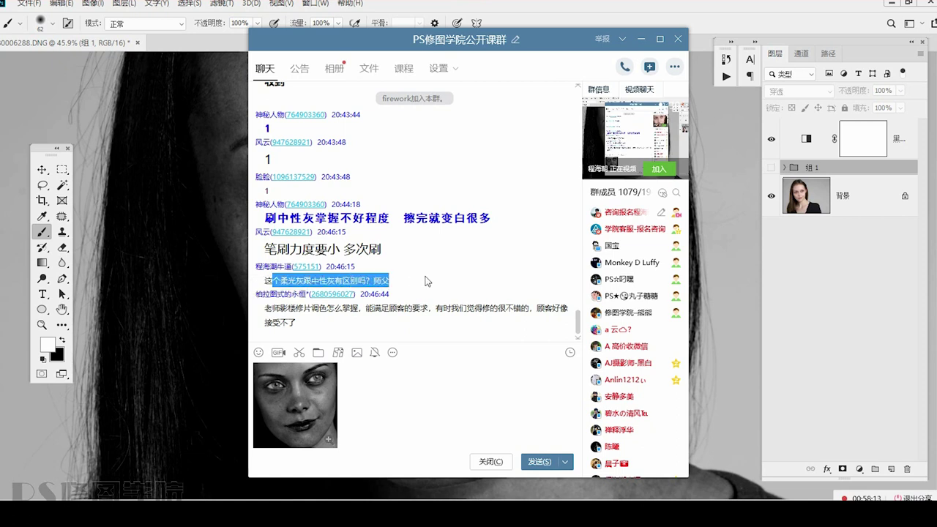
pyautogui.click(454, 400)
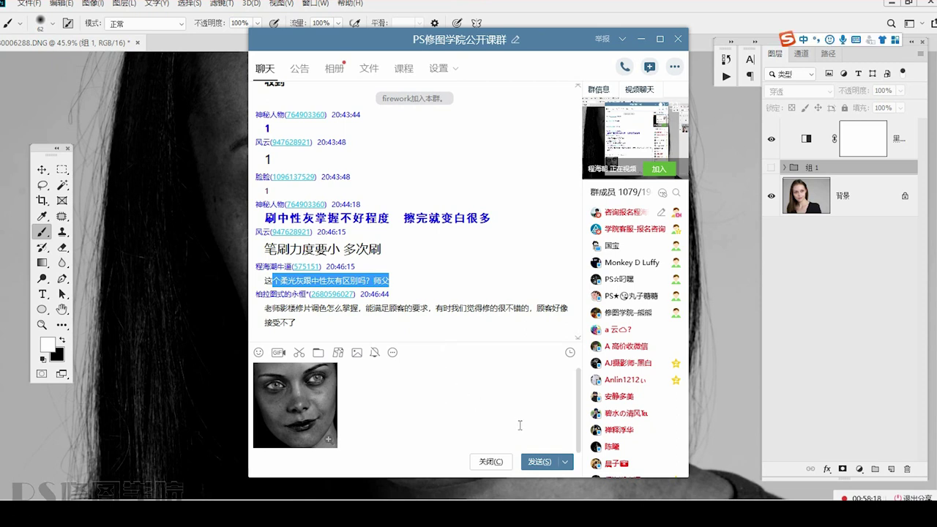
pyautogui.click(537, 461)
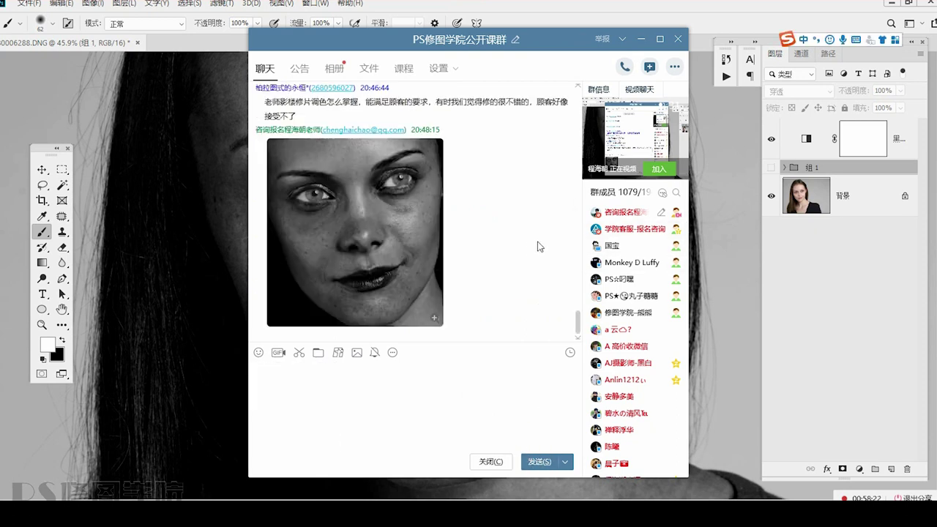
# Return to Photoshop, show the retouching group again and capture a screenshot of the retouched face.
pyautogui.click(779, 176)
pyautogui.click(771, 168)
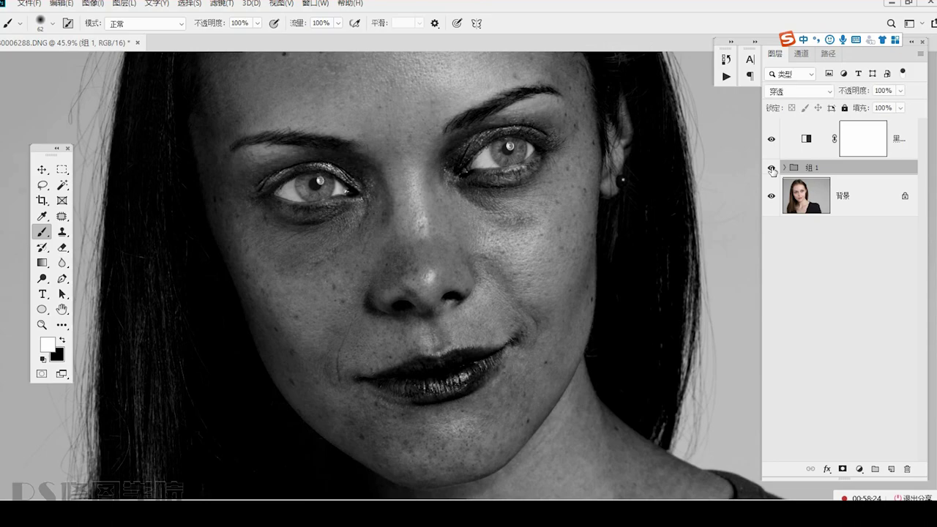
pyautogui.hotkey('ctrl', 'alt', 'a')
pyautogui.moveTo(178, 77); pyautogui.dragTo(638, 474)
pyautogui.doubleClick(440, 359)
# Switch to the QQ group chat, then paste and send the screenshot of the retouched face.
pyautogui.click(246, 510)
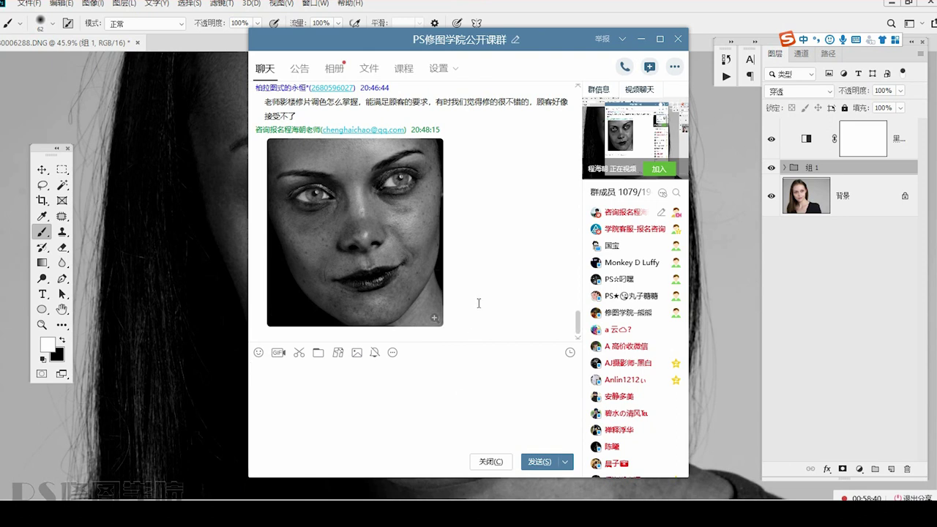
pyautogui.rightClick(493, 393)
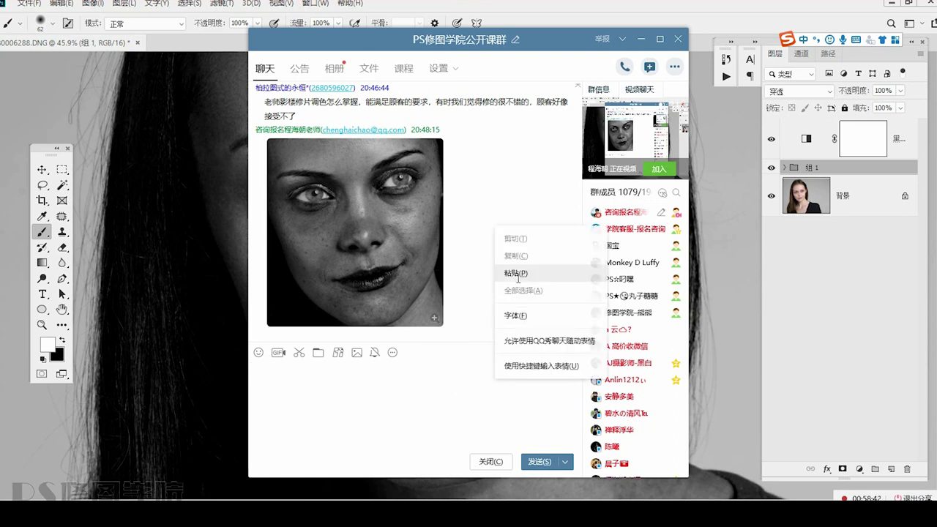
pyautogui.click(520, 273)
pyautogui.click(540, 462)
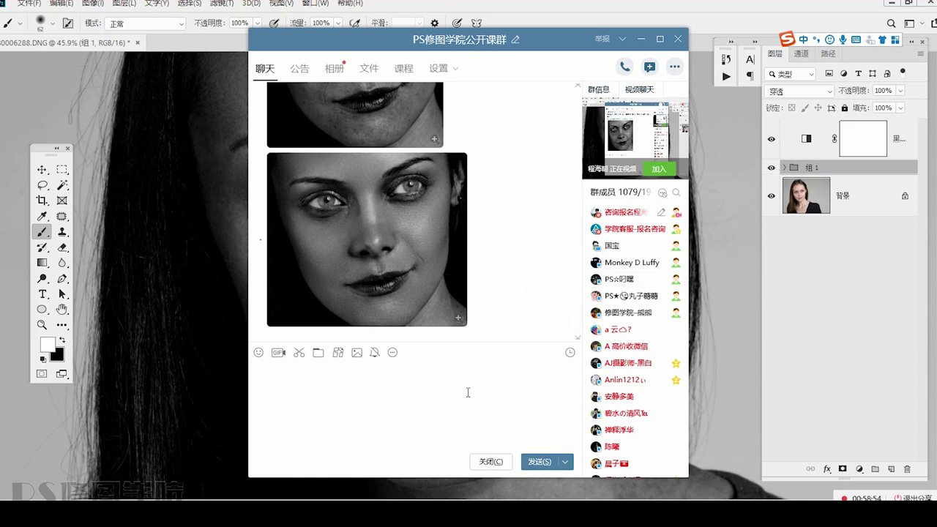
pyautogui.scroll(3, 457, 283)
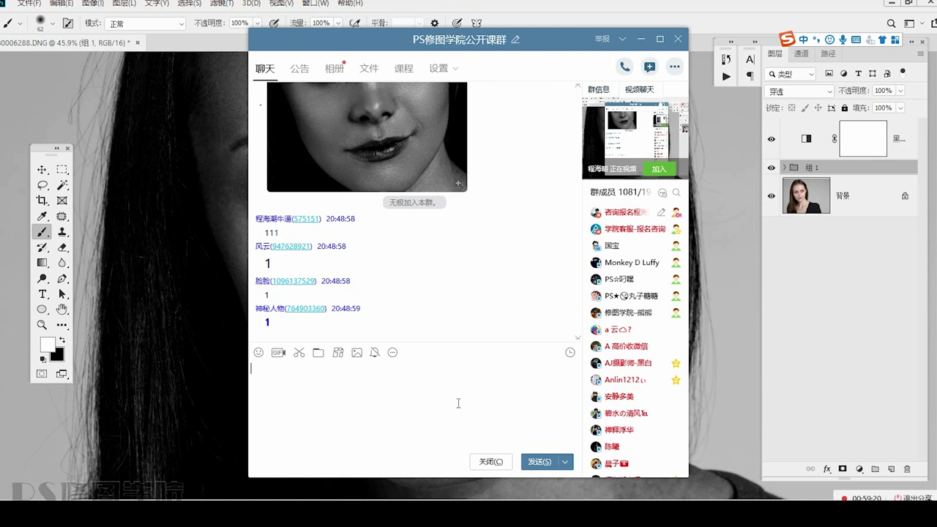
# Find the unretouched face screenshot in the maximized group chat, open it enlarged and examine the skin texture closely.
pyautogui.scroll(5, 459, 278)
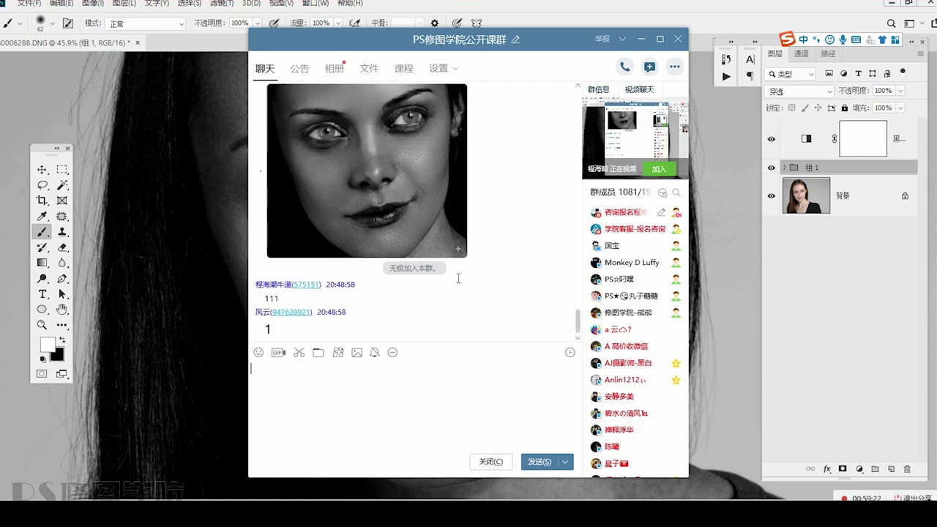
pyautogui.scroll(1, 457, 280)
pyautogui.scroll(3, 457, 284)
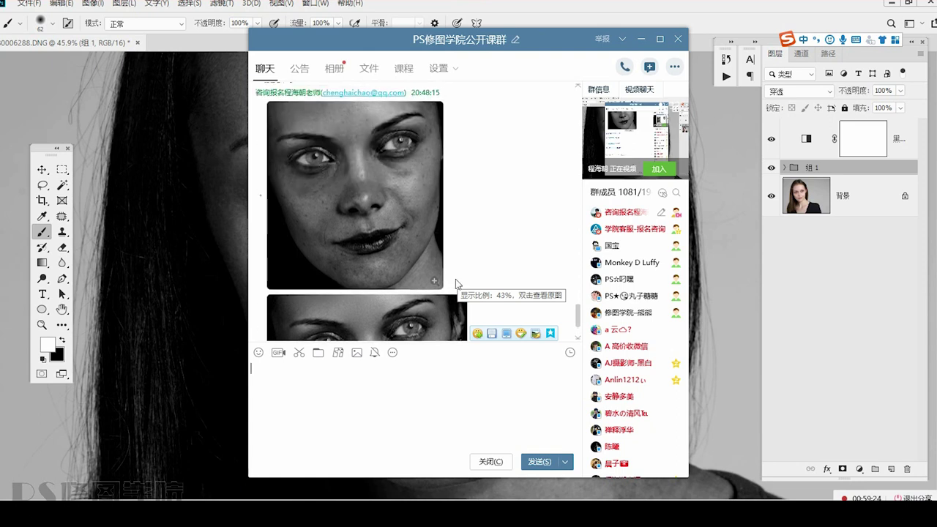
pyautogui.scroll(-2, 443, 268)
pyautogui.doubleClick(557, 36)
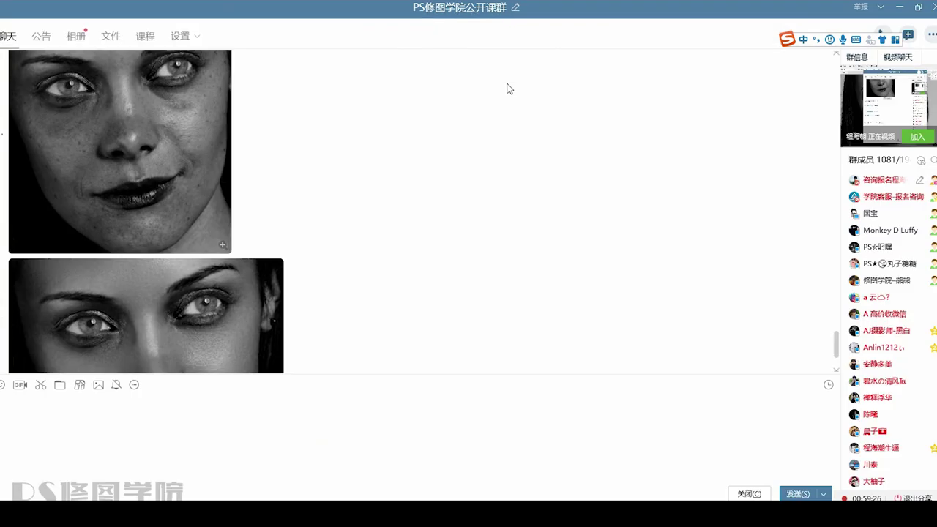
pyautogui.scroll(2, 159, 245)
pyautogui.click(148, 211)
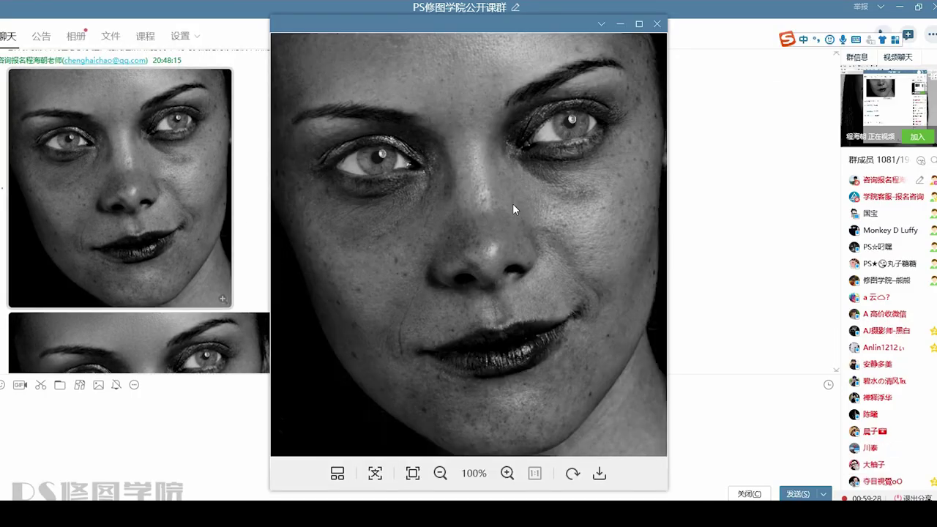
pyautogui.scroll(5, 513, 213)
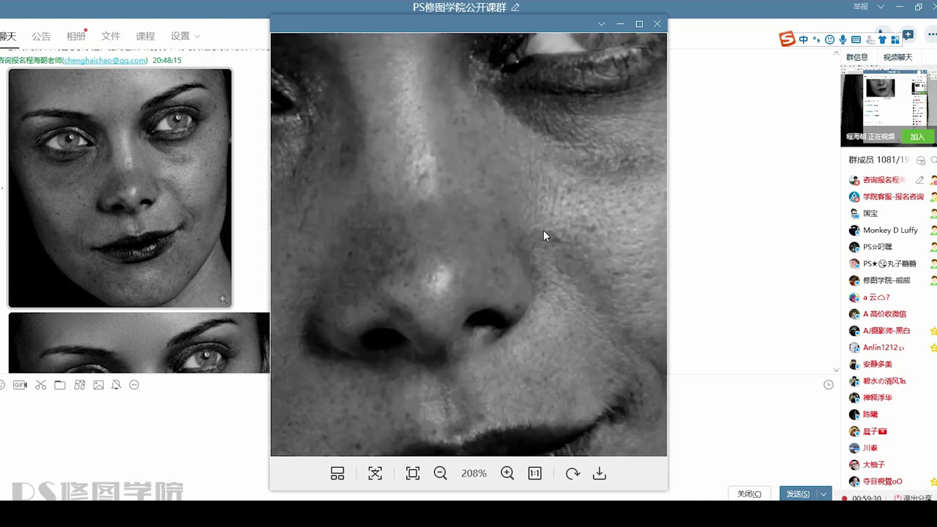
pyautogui.click(658, 24)
# Open the retouched face screenshot from the chat enlarged, examine the nose and cheek texture closely, and close it.
pyautogui.scroll(-3, 208, 276)
pyautogui.click(229, 273)
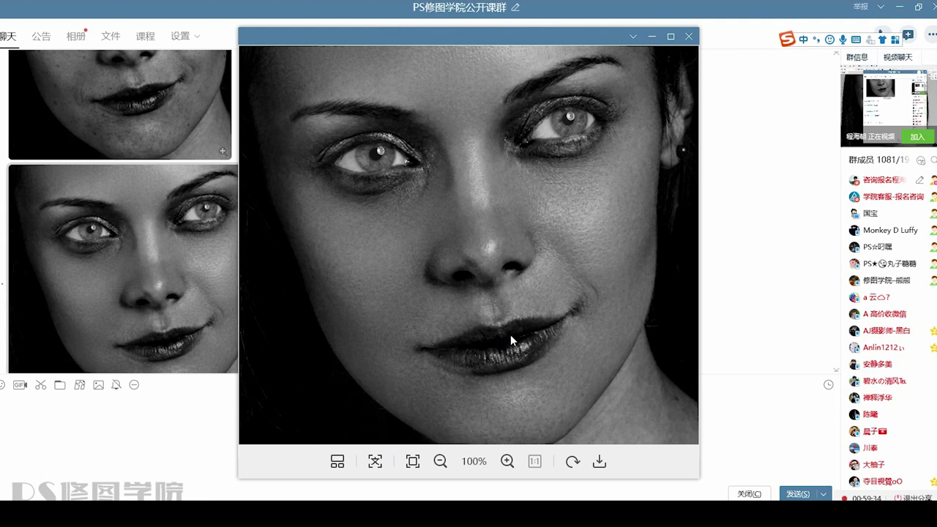
pyautogui.scroll(5, 571, 293)
pyautogui.moveTo(562, 256); pyautogui.dragTo(558, 317)
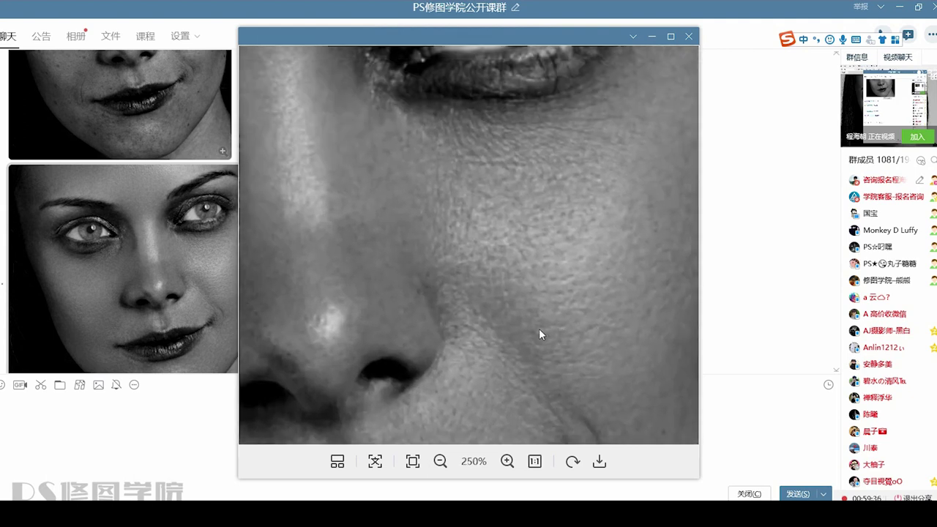
pyautogui.scroll(-7, 510, 306)
pyautogui.scroll(2, 509, 306)
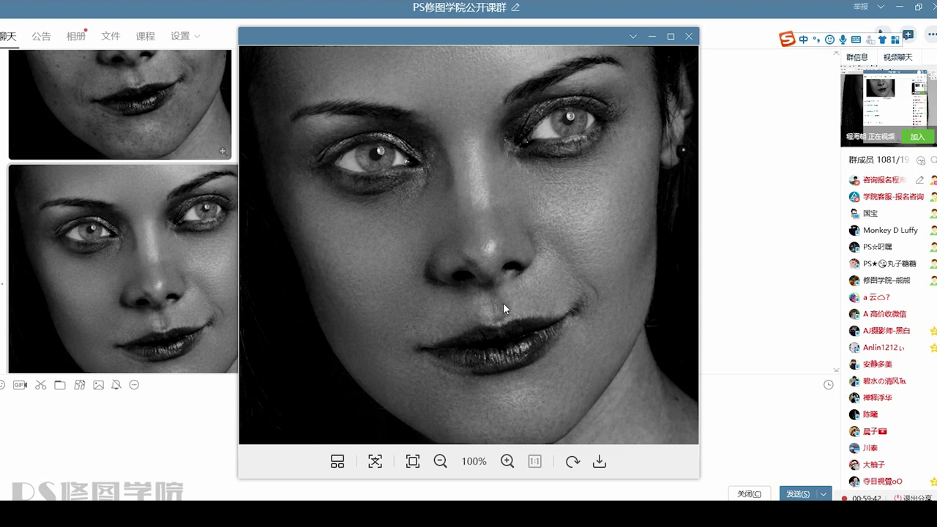
pyautogui.click(690, 36)
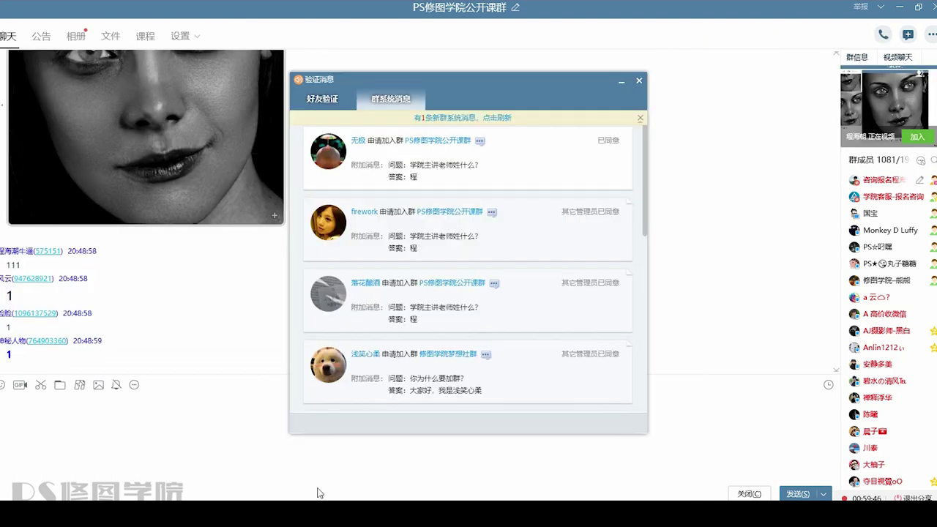
# Refresh the group system messages in the verification window and close the window.
pyautogui.click(520, 119)
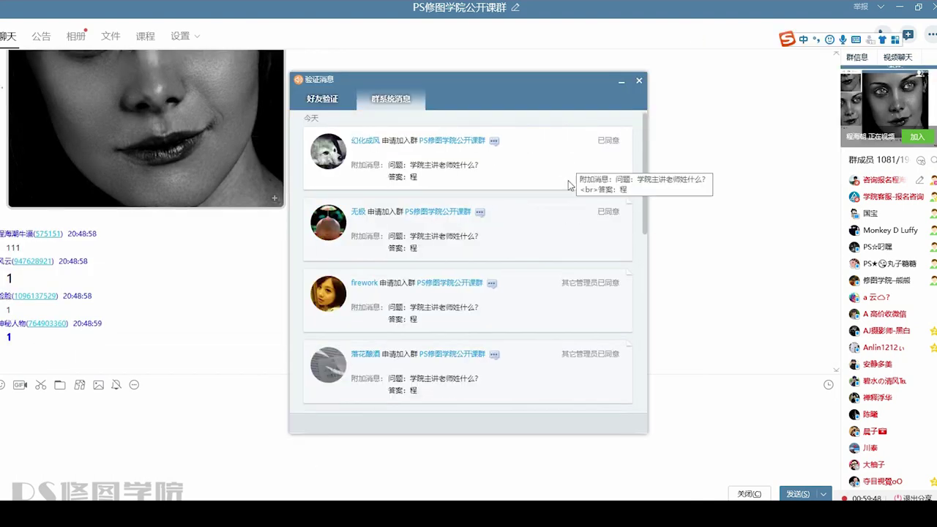
pyautogui.click(638, 81)
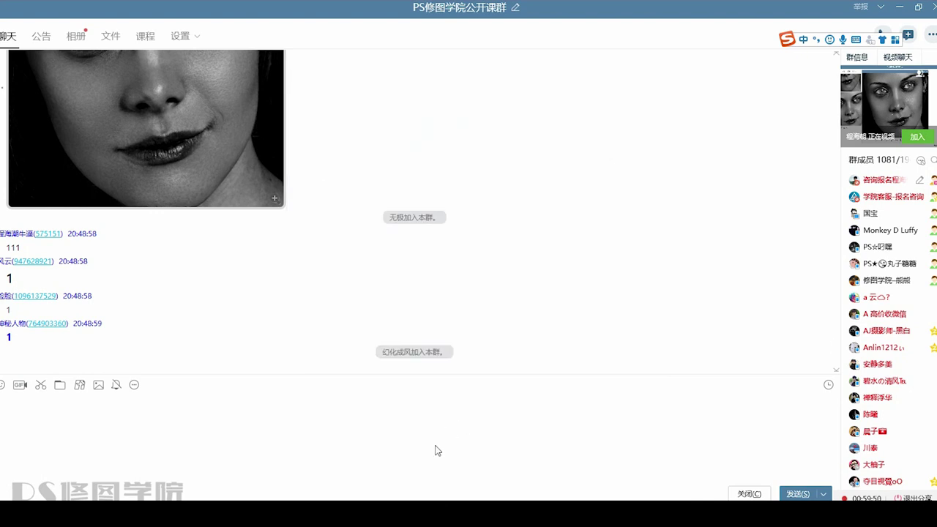
# Return to Photoshop, expand the retouching group, hide the black-and-white check layer and stamp all visible layers above the top High Pass layer.
pyautogui.click(450, 514)
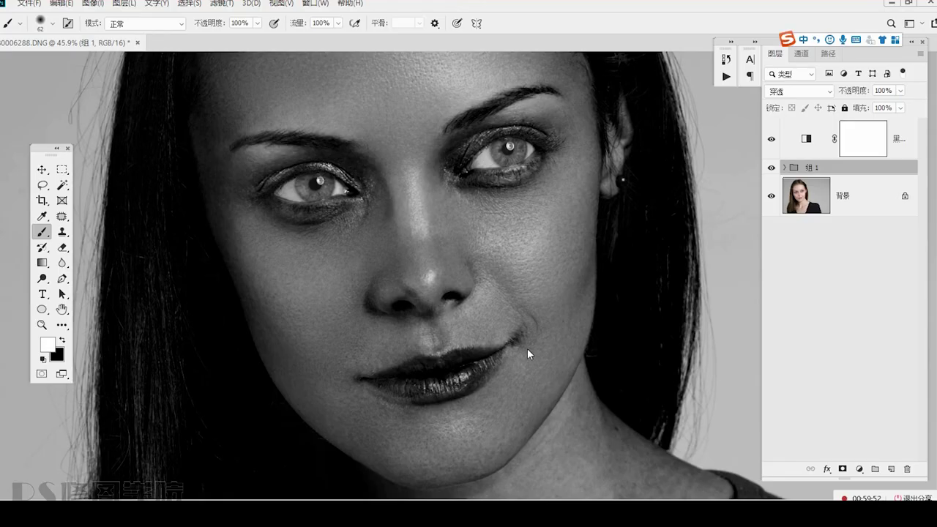
pyautogui.moveTo(526, 340); pyautogui.dragTo(571, 406)
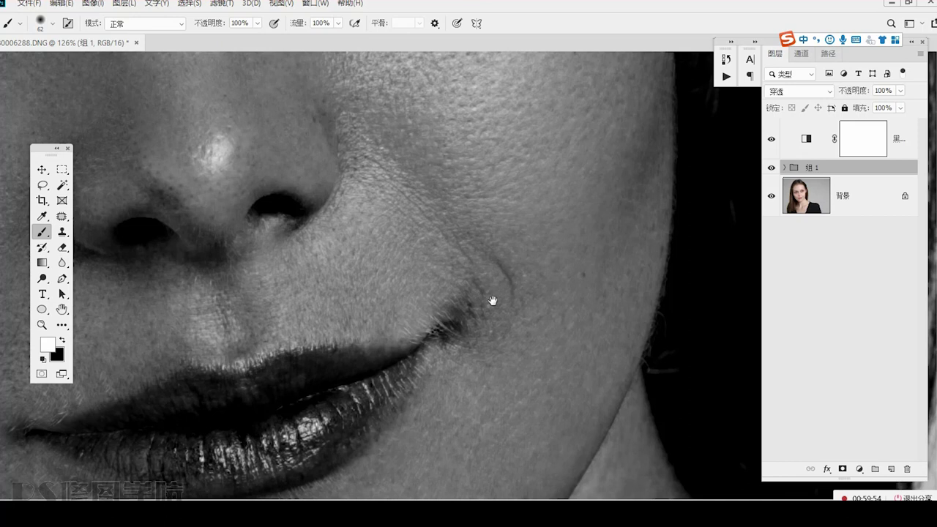
pyautogui.click(785, 169)
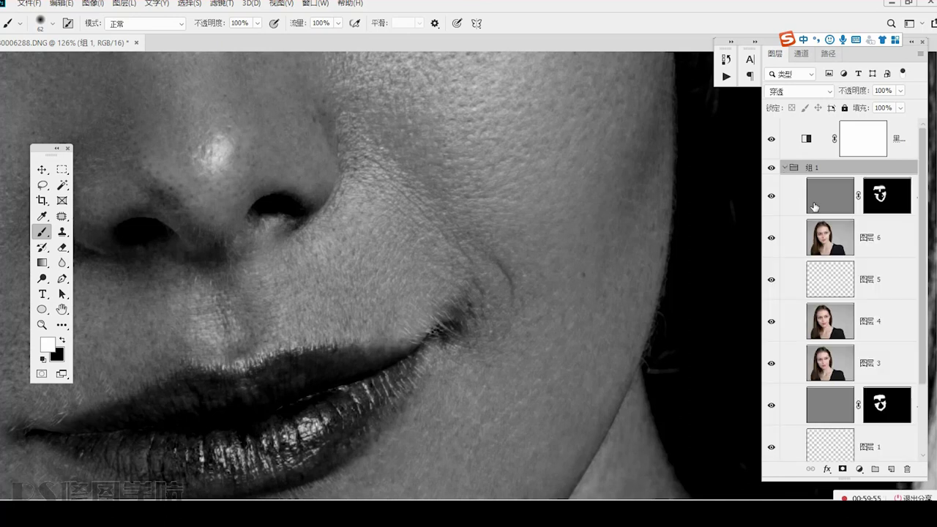
pyautogui.click(817, 245)
pyautogui.click(814, 208)
pyautogui.rightClick(44, 231)
pyautogui.click(71, 235)
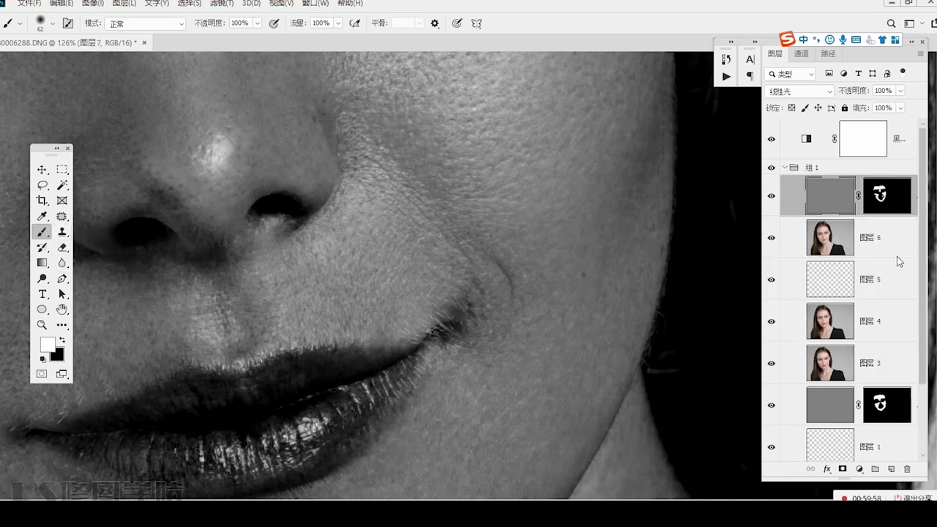
pyautogui.click(771, 138)
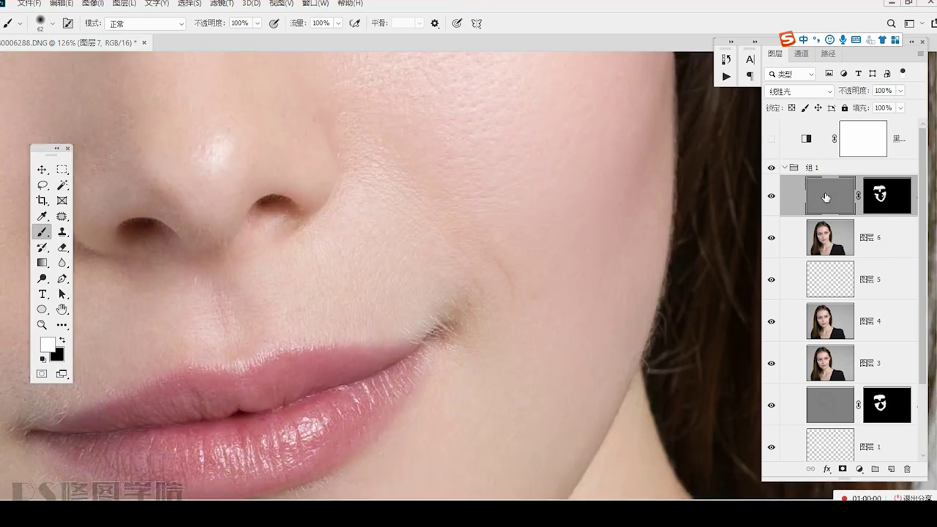
pyautogui.hotkey('ctrl', 'shift', 'alt', 'n')
pyautogui.hotkey('ctrl', 'shift', 'alt', 'e')
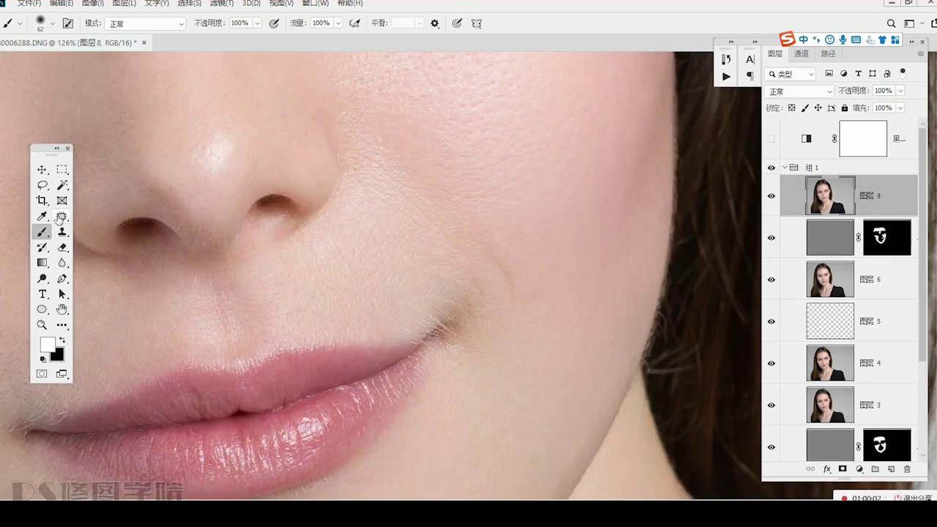
# Show the black-and-white check layer and use the Patch tool to smooth the crease and blemishes around the mouth corner and cheek.
pyautogui.click(61, 216)
pyautogui.click(772, 143)
pyautogui.keyDown('ctrl'); pyautogui.click(458, 260); pyautogui.keyUp('ctrl')
pyautogui.moveTo(459, 233)
pyautogui.mouseDown()
pyautogui.moveTo(468, 272)
pyautogui.moveTo(432, 274)
pyautogui.mouseUp()
pyautogui.hotkey('ctrl', 'd')
pyautogui.hotkey('ctrl', 'd')
pyautogui.hotkey('ctrl', 'd')
pyautogui.moveTo(467, 355)
pyautogui.mouseDown()
pyautogui.moveTo(494, 322)
pyautogui.moveTo(493, 346)
pyautogui.mouseUp()
pyautogui.moveTo(482, 277)
pyautogui.mouseDown()
pyautogui.moveTo(502, 305)
pyautogui.moveTo(459, 314)
pyautogui.moveTo(422, 240)
pyautogui.mouseUp()
pyautogui.hotkey('ctrl', 'd')
pyautogui.moveTo(608, 264)
pyautogui.mouseDown()
pyautogui.moveTo(635, 275)
pyautogui.moveTo(614, 337)
pyautogui.mouseUp()
pyautogui.hotkey('ctrl', 'd')
pyautogui.scroll(-5, 546, 256)
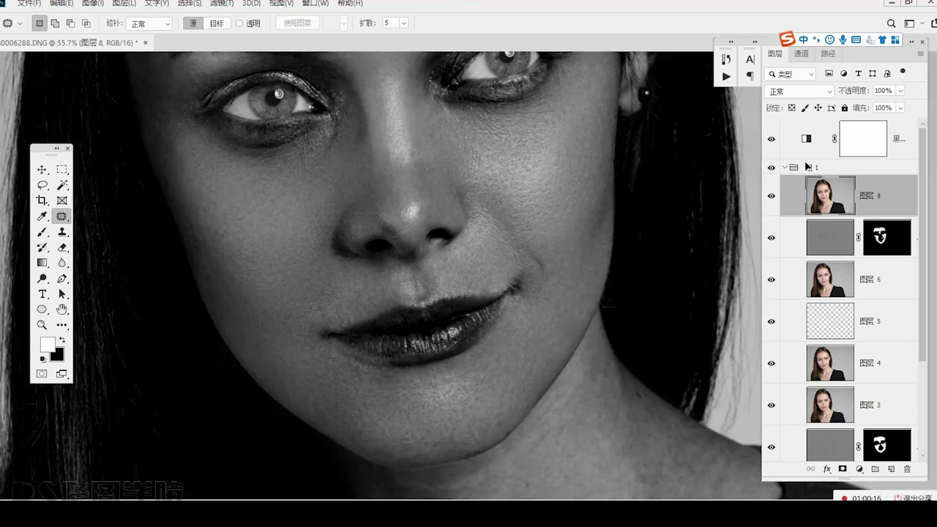
# Hide the black-and-white check layer and stamp the visible result to a new layer at the top of the group.
pyautogui.click(772, 140)
pyautogui.scroll(-1, 409, 344)
pyautogui.scroll(-2, 409, 345)
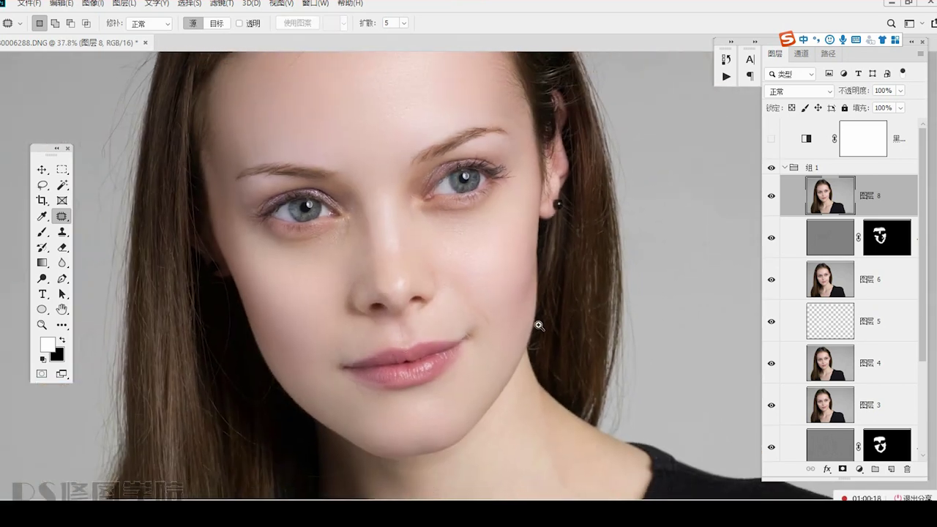
pyautogui.hotkey('ctrl', 'alt', 'shift', 'e')
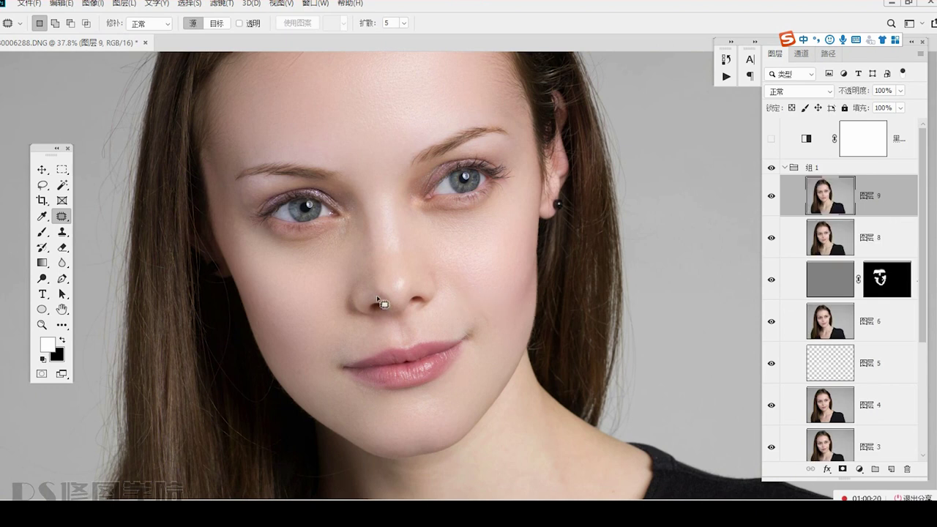
pyautogui.moveTo(387, 328); pyautogui.dragTo(399, 363)
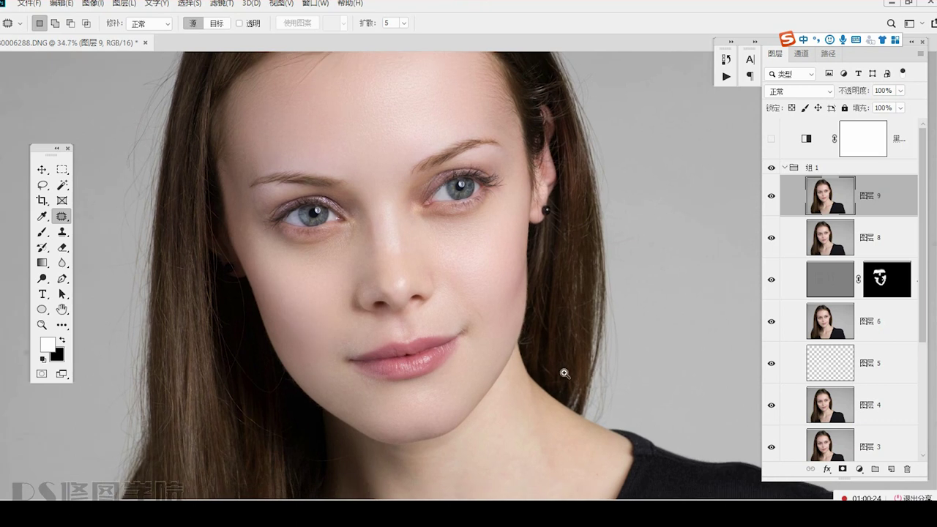
# Add a Channel Mixer adjustment with the green output channel set to red +25, green +50 and blue +25.
pyautogui.click(857, 470)
pyautogui.click(882, 398)
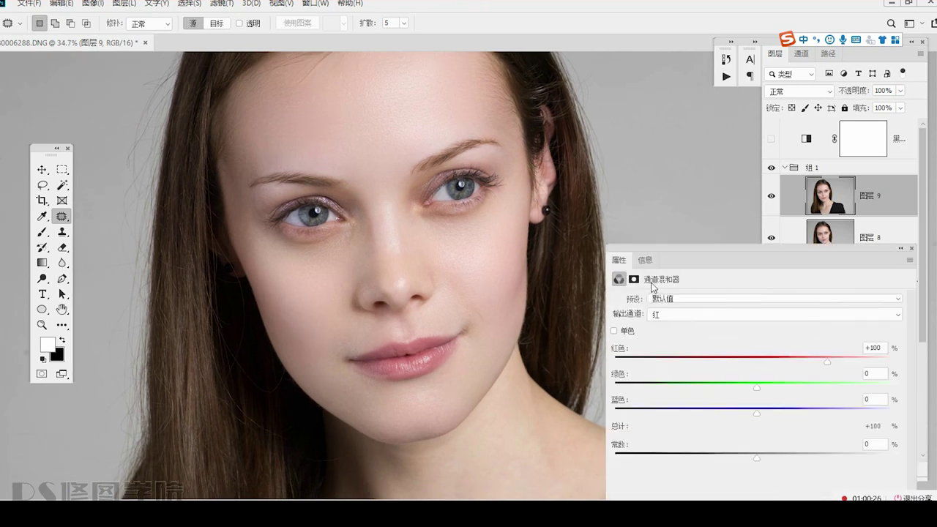
pyautogui.click(705, 314)
pyautogui.click(703, 329)
pyautogui.doubleClick(875, 374)
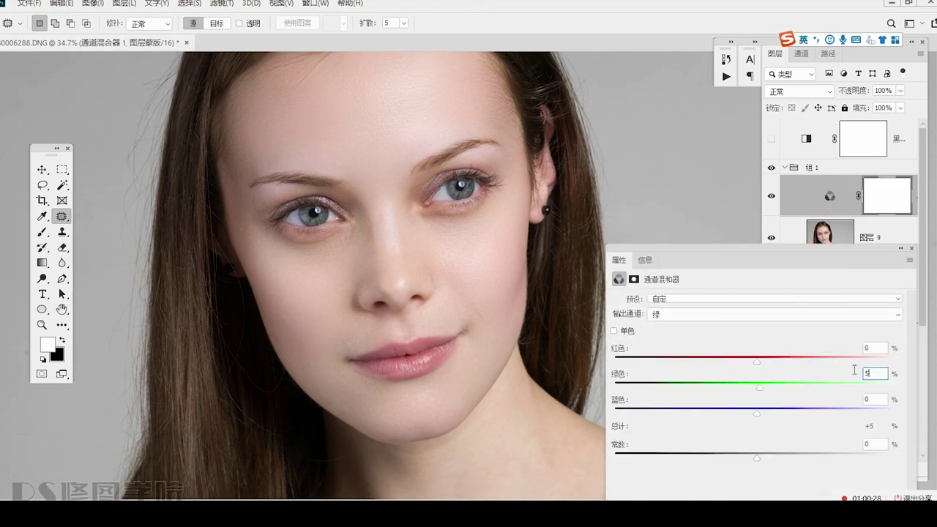
pyautogui.write('50')
pyautogui.click(881, 348)
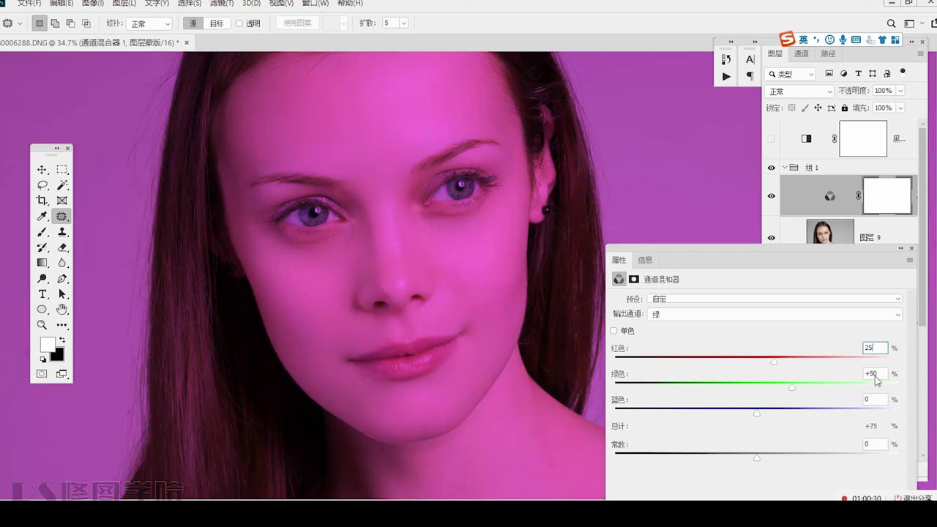
pyautogui.write('5')
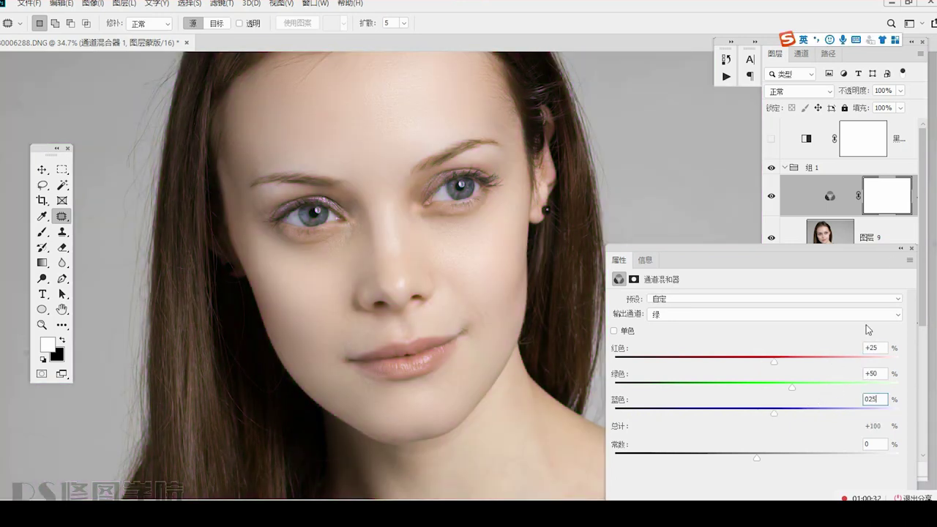
pyautogui.click(912, 250)
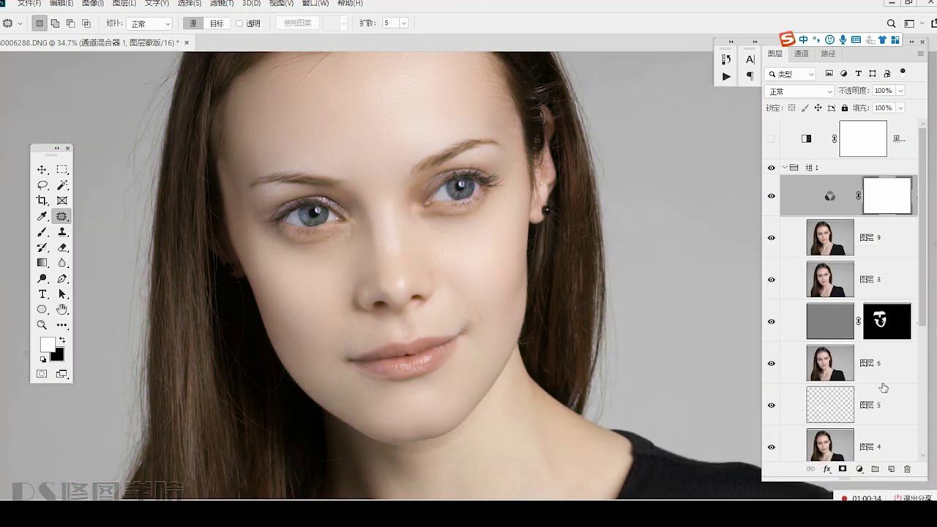
# Add a Curves adjustment and shape the blue channel into an S-curve with raised highlights and slightly lowered shadows.
pyautogui.click(859, 471)
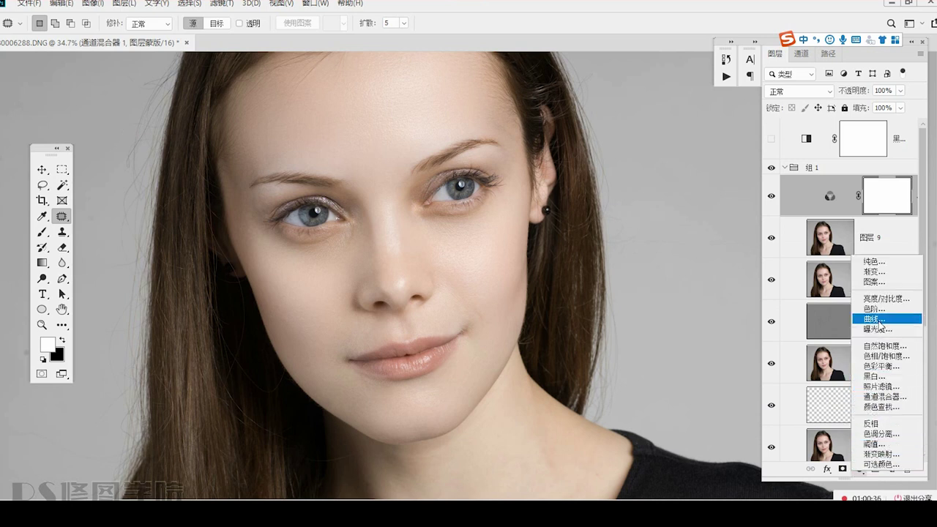
pyautogui.click(875, 319)
pyautogui.click(703, 316)
pyautogui.click(696, 359)
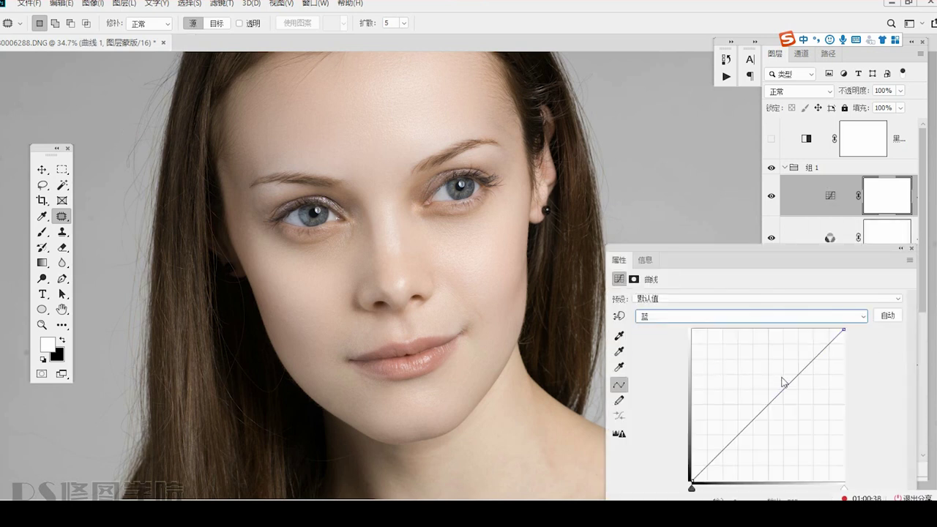
pyautogui.moveTo(804, 366); pyautogui.dragTo(803, 362)
pyautogui.click(730, 449)
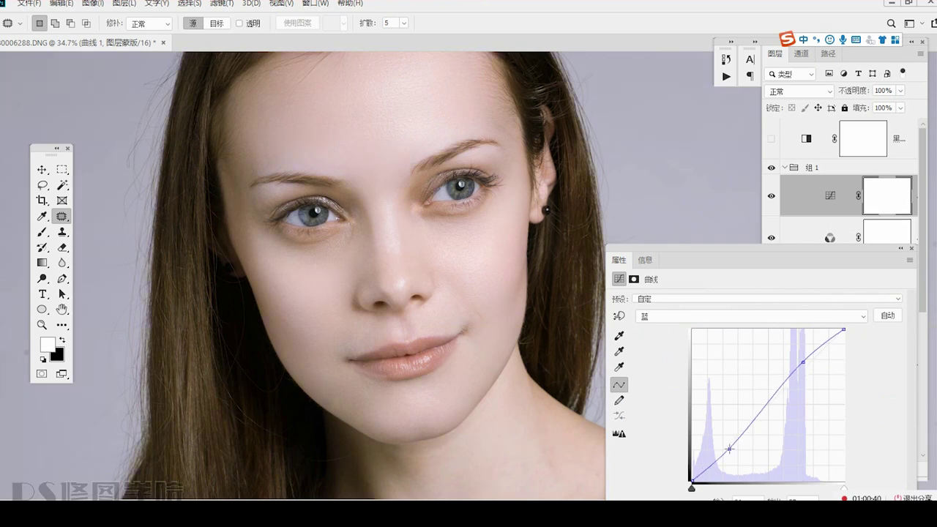
pyautogui.moveTo(806, 367)
pyautogui.mouseDown()
pyautogui.moveTo(799, 354)
pyautogui.moveTo(812, 352)
pyautogui.mouseUp()
pyautogui.click(911, 248)
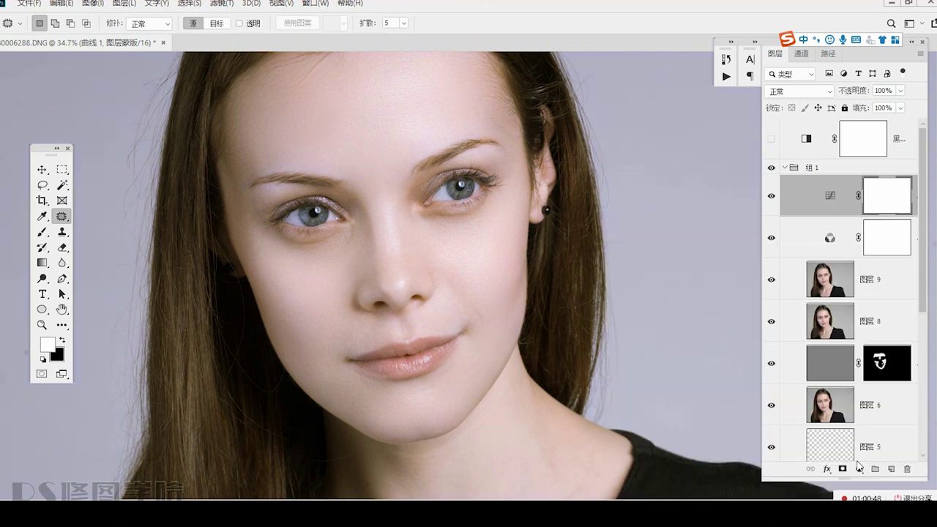
# Add a Photo Filter adjustment using the cyan (青) filter at 14% density.
pyautogui.click(859, 468)
pyautogui.click(876, 386)
pyautogui.click(706, 299)
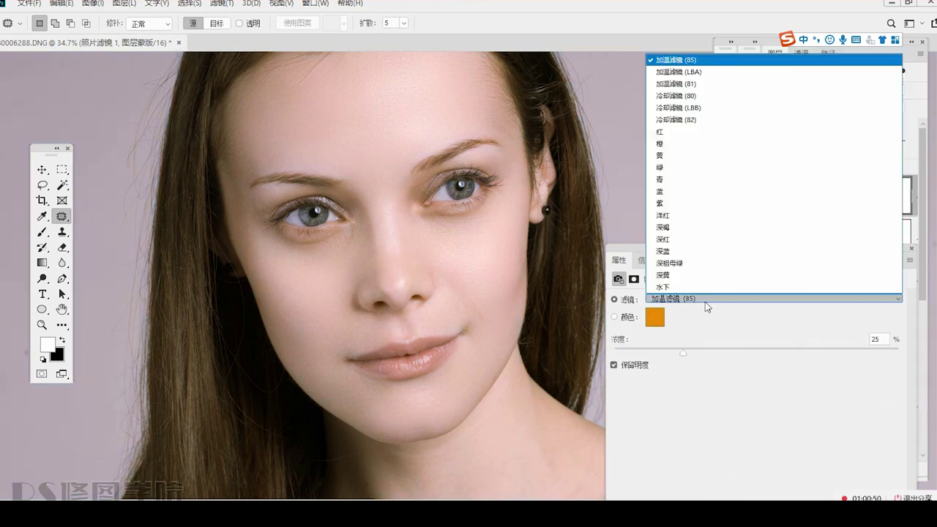
pyautogui.click(710, 180)
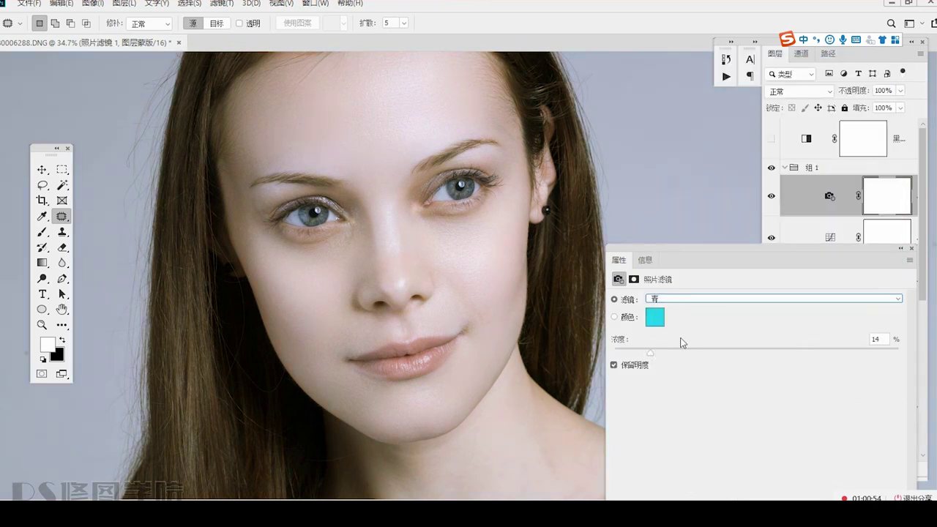
pyautogui.click(815, 195)
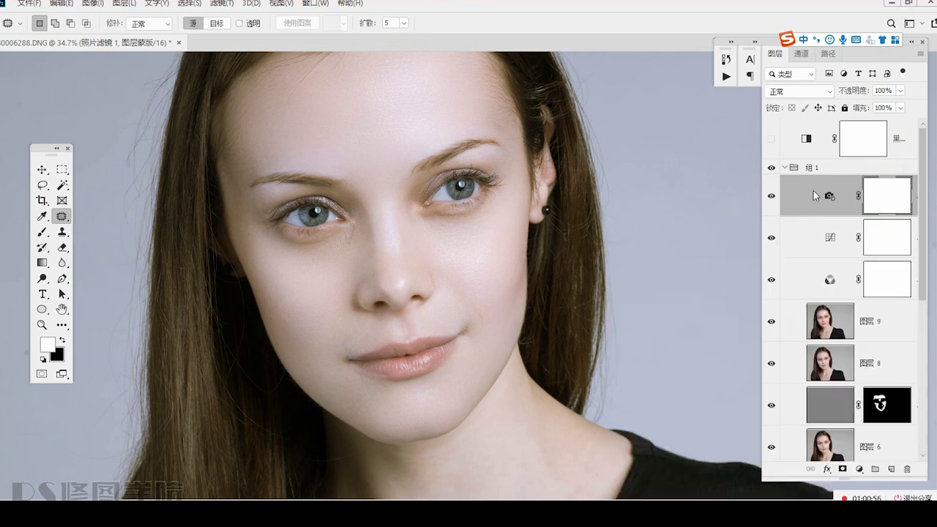
# Collapse the retouching group and toggle its visibility to compare the portrait before and after.
pyautogui.click(786, 169)
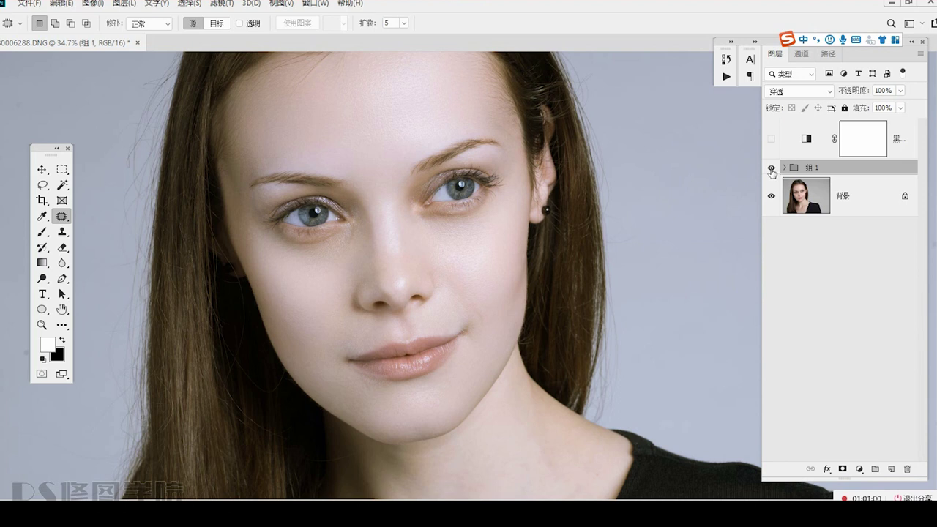
pyautogui.click(771, 168)
pyautogui.click(771, 168)
pyautogui.click(771, 169)
pyautogui.click(771, 168)
# Add a Curves adjustment above the retouching group and slightly lower the green channel's midtones.
pyautogui.click(861, 470)
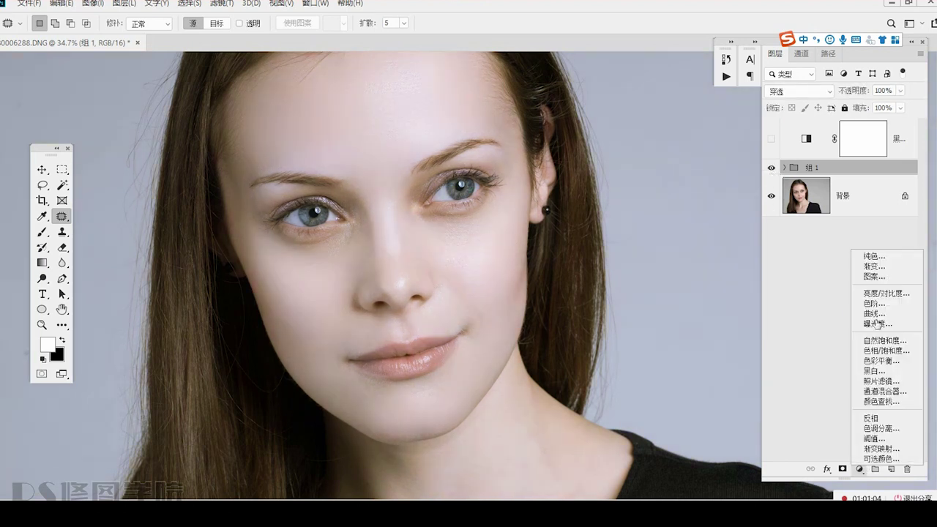
pyautogui.click(879, 319)
pyautogui.click(673, 318)
pyautogui.click(674, 347)
pyautogui.moveTo(768, 405); pyautogui.dragTo(770, 409)
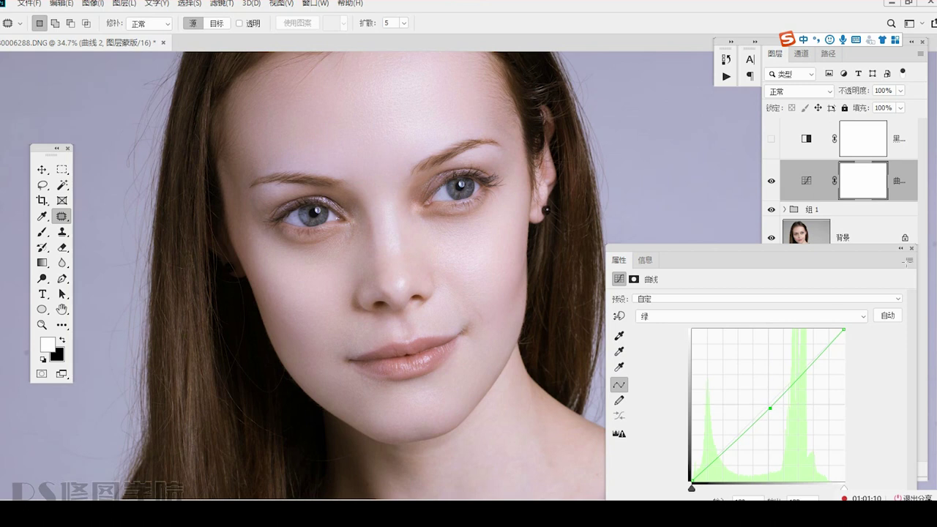
pyautogui.click(910, 247)
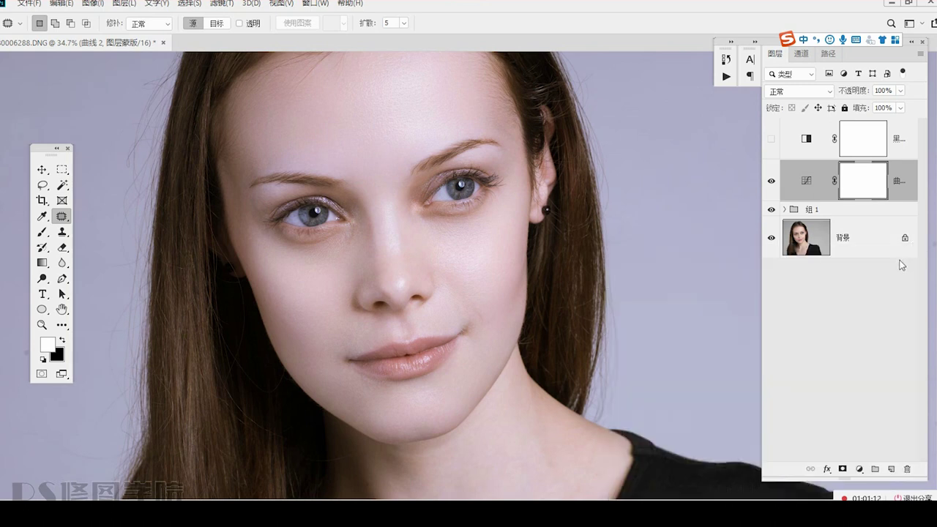
# Add a Vibrance (自然饱和度) adjustment with vibrance set to -10.
pyautogui.click(855, 469)
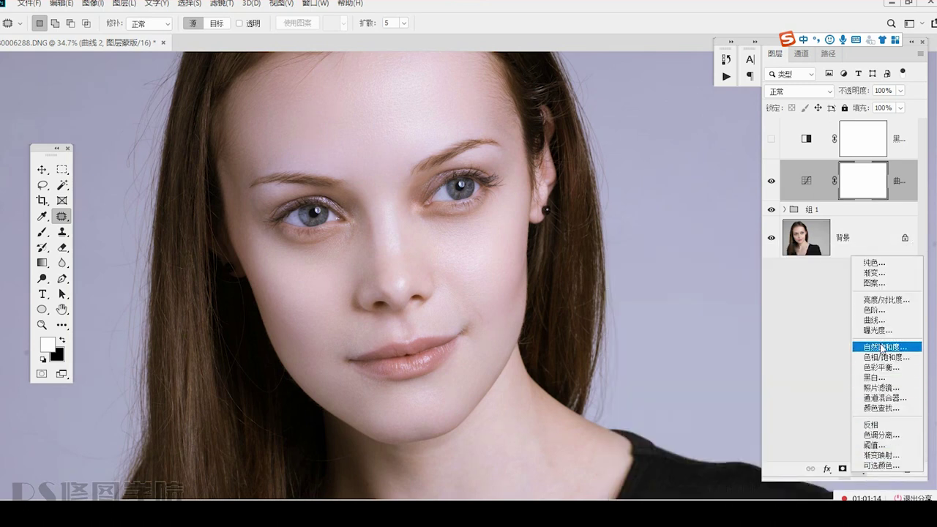
pyautogui.click(883, 347)
pyautogui.moveTo(757, 309); pyautogui.dragTo(745, 313)
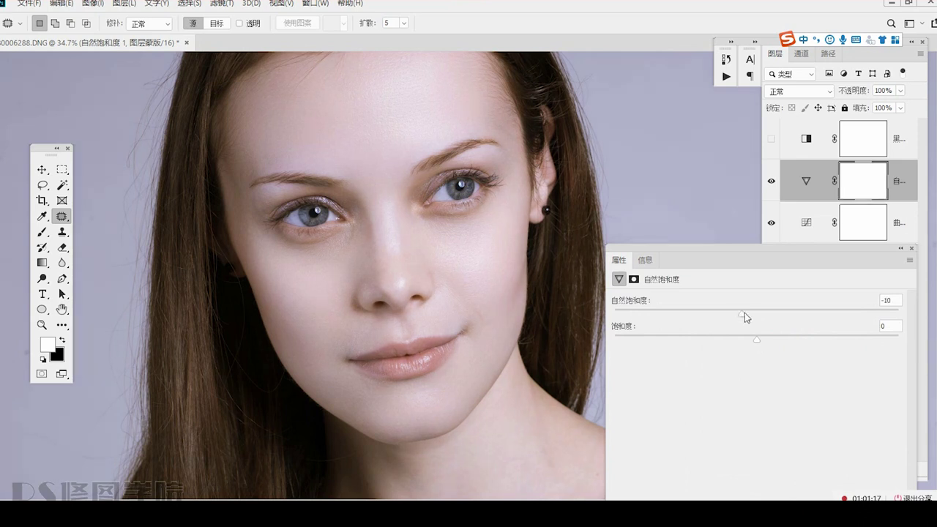
pyautogui.click(912, 250)
# Stamp all visible layers into a new merged layer above the Vibrance adjustment.
pyautogui.moveTo(422, 243); pyautogui.dragTo(396, 287)
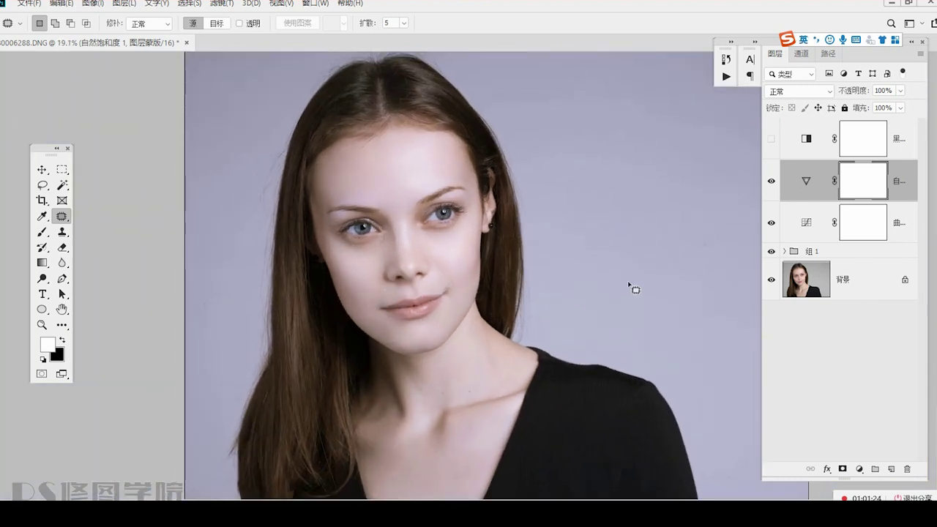
pyautogui.hotkey('ctrl', 'shift', 'alt', 'e')
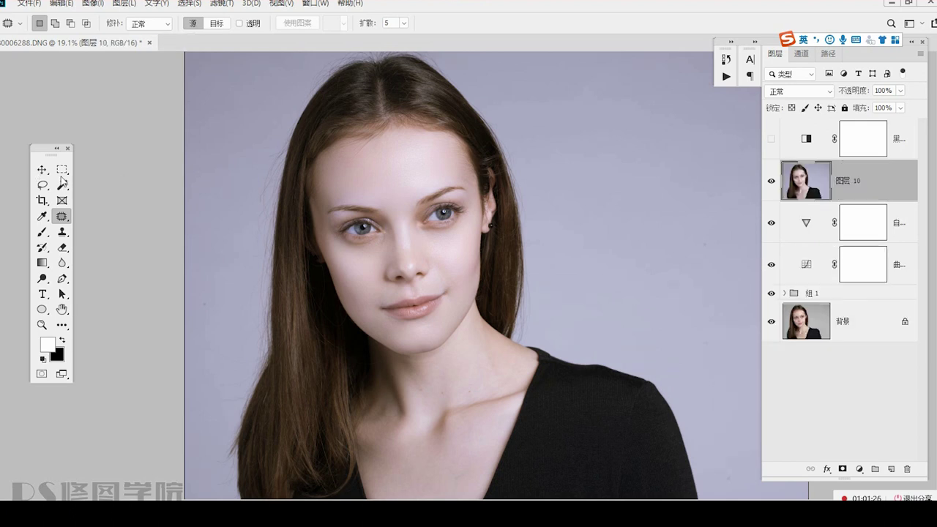
pyautogui.click(63, 169)
pyautogui.click(102, 168)
pyautogui.moveTo(188, 94); pyautogui.dragTo(689, 489)
pyautogui.click(221, 4)
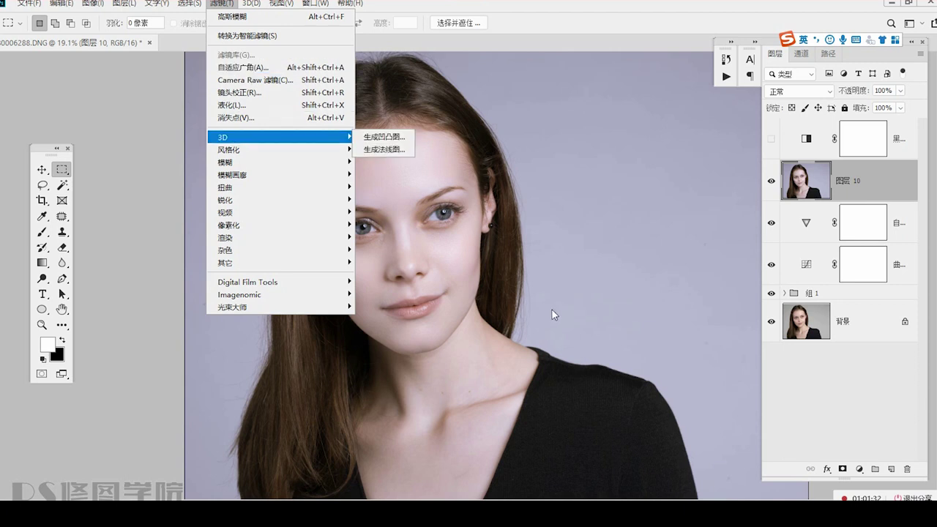
pyautogui.click(808, 186)
pyautogui.scroll(-2, 396, 267)
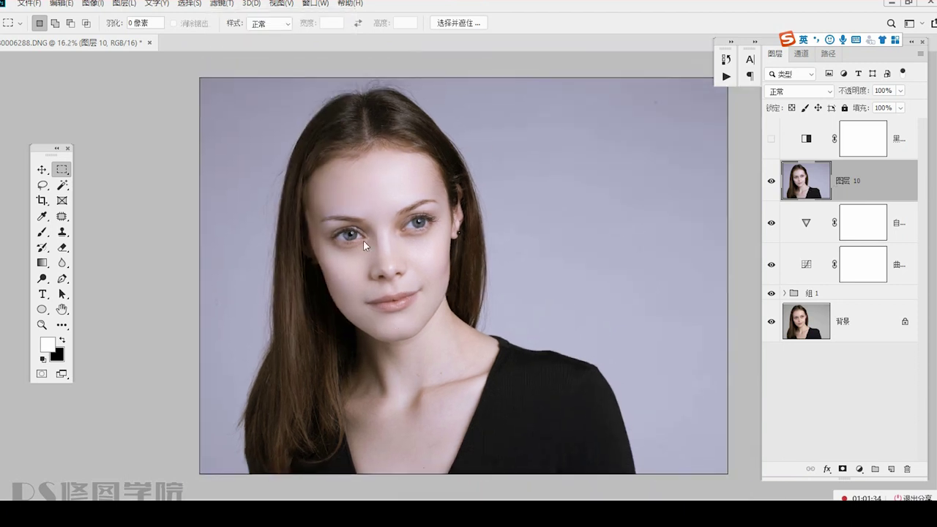
pyautogui.moveTo(297, 379); pyautogui.dragTo(531, 221)
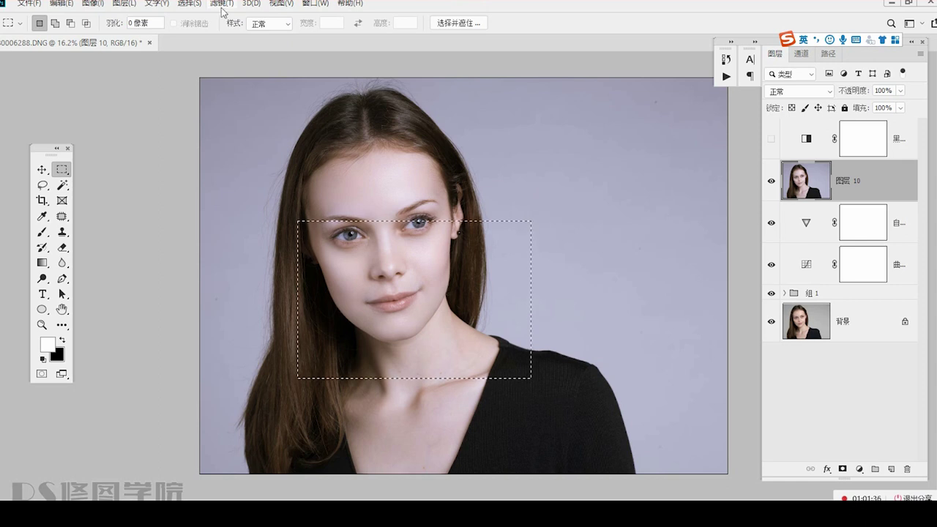
pyautogui.click(221, 4)
pyautogui.click(263, 107)
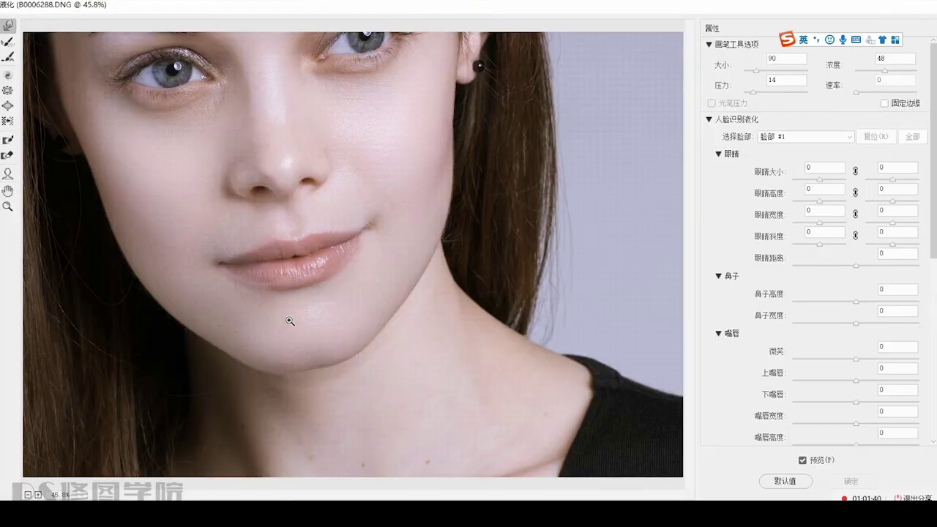
pyautogui.click(290, 321)
pyautogui.click(266, 314)
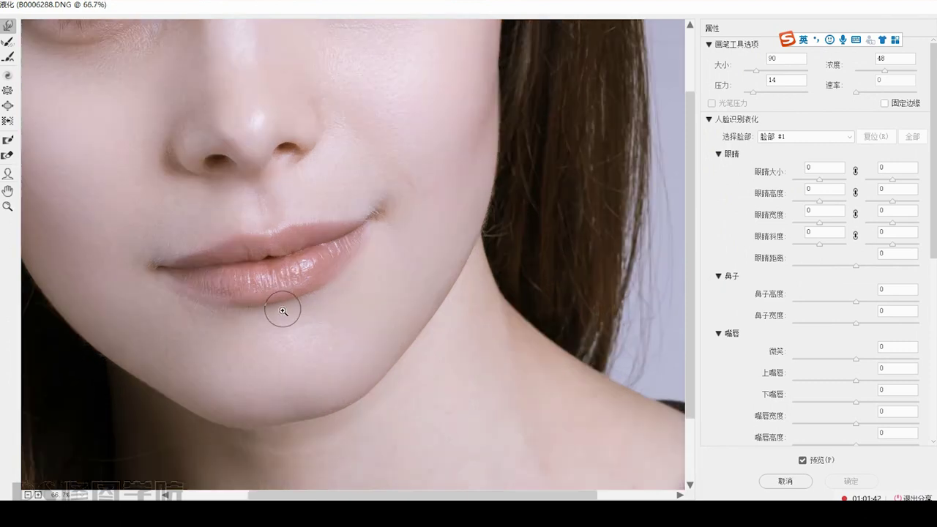
pyautogui.hotkey('ctrl', '-')
pyautogui.hotkey('ctrl', '-')
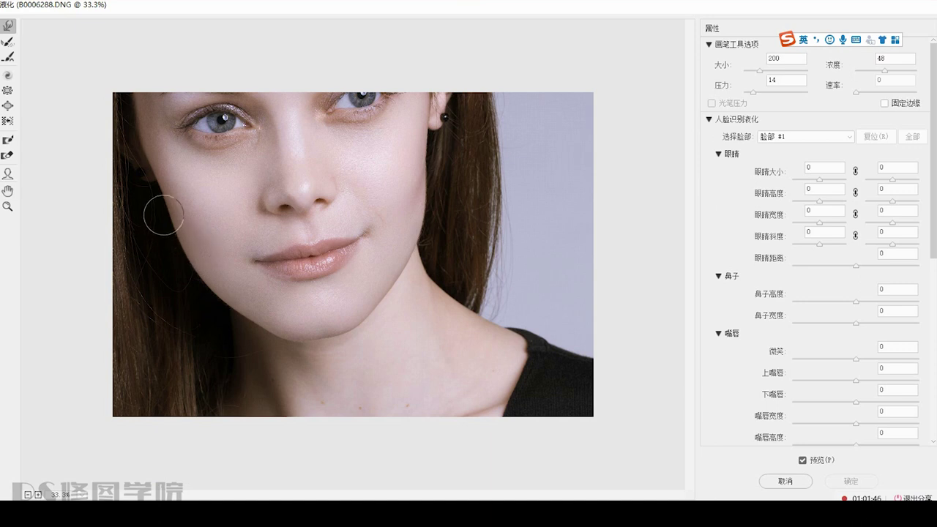
pyautogui.press(']')
pyautogui.press(']')
pyautogui.click(785, 482)
# Open Liquify on the whole merged layer and nudge the face edge beside the left-hand eye inward with a size 600 Forward Warp brush.
pyautogui.click(222, 4)
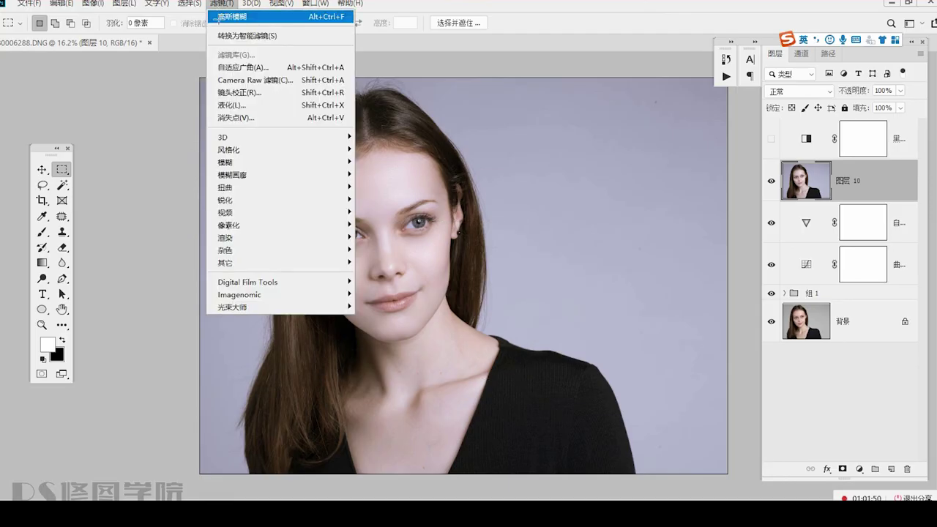
pyautogui.click(250, 106)
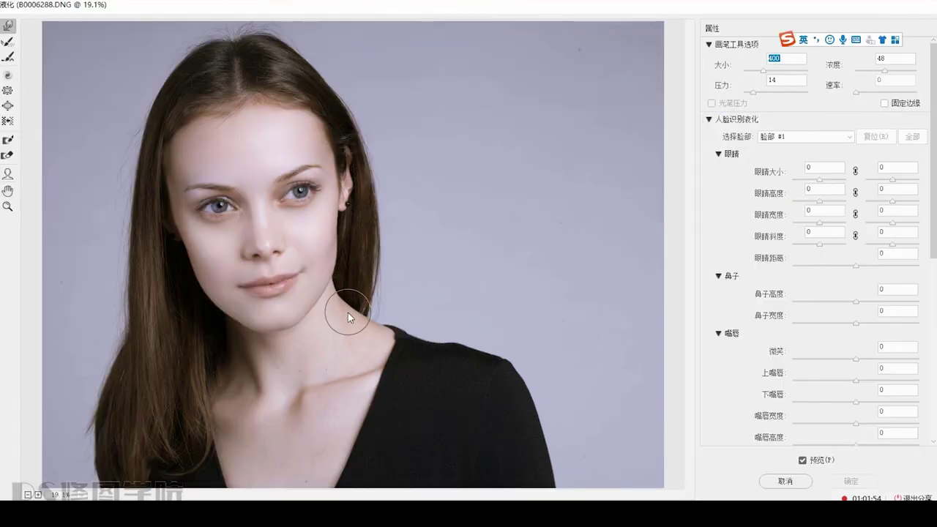
pyautogui.press(']')
pyautogui.press(']')
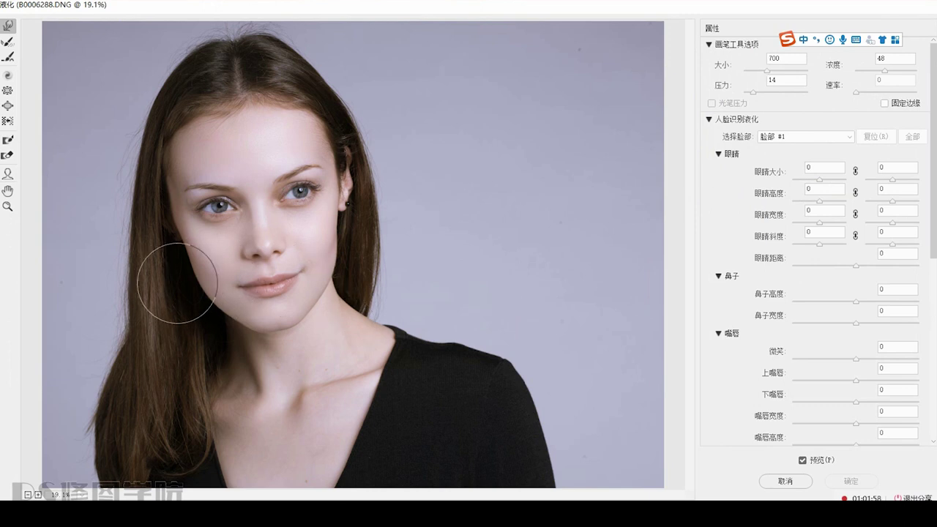
pyautogui.press('shift')
pyautogui.press('[')
pyautogui.moveTo(162, 223); pyautogui.dragTo(168, 222)
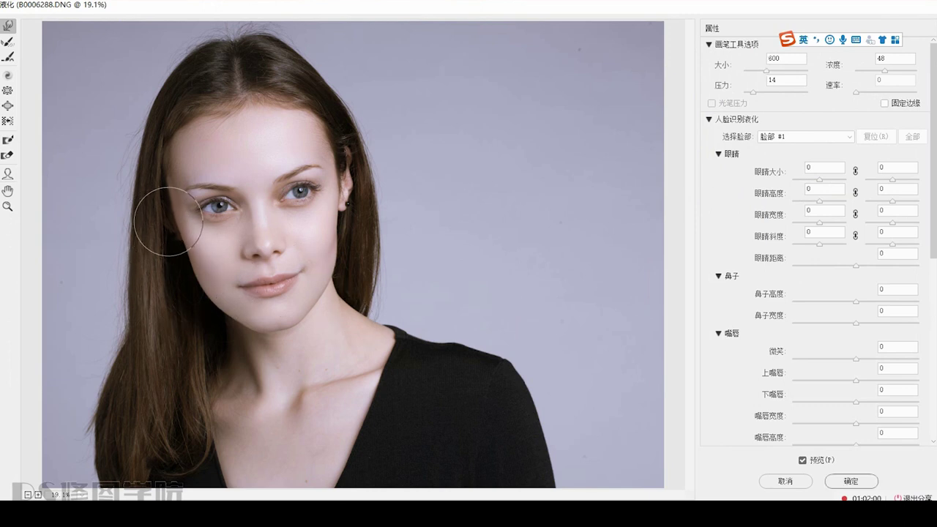
# Slim the left-hand jawline with a size 700 warp brush and refine the opposite cheek edge at size 250.
pyautogui.press(']')
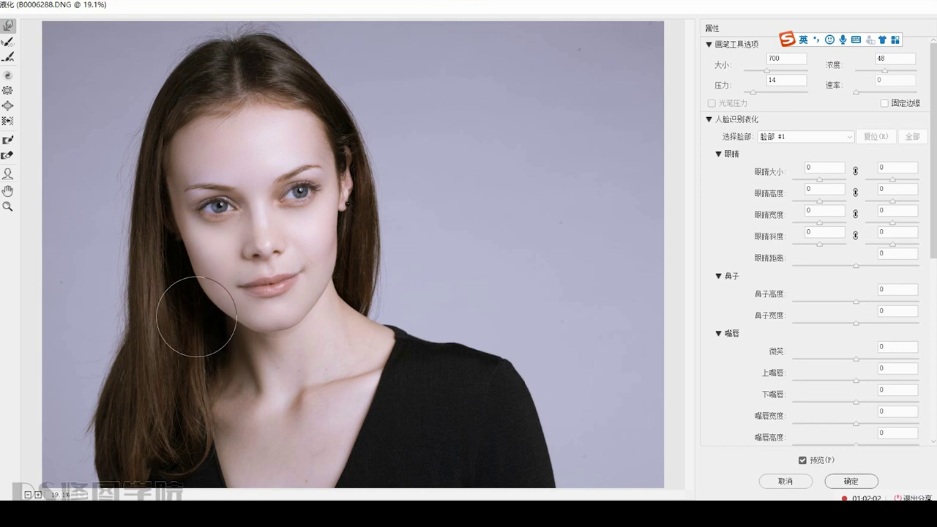
pyautogui.press('[')
pyautogui.press('[')
pyautogui.press('[')
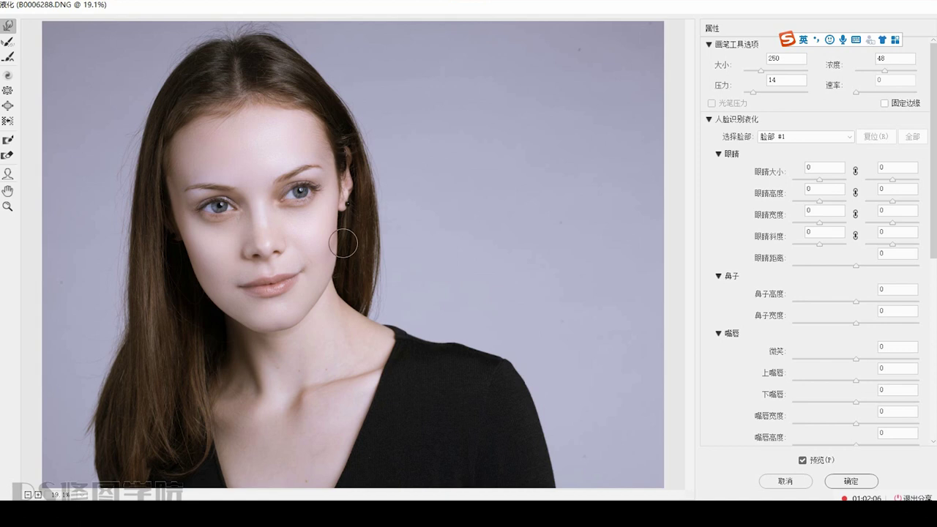
# Reshape the chin with a size 700 warp brush and adjust the side of the neck at size 500.
pyautogui.press(']')
pyautogui.press(']')
pyautogui.press(']')
pyautogui.press(']')
pyautogui.press(']')
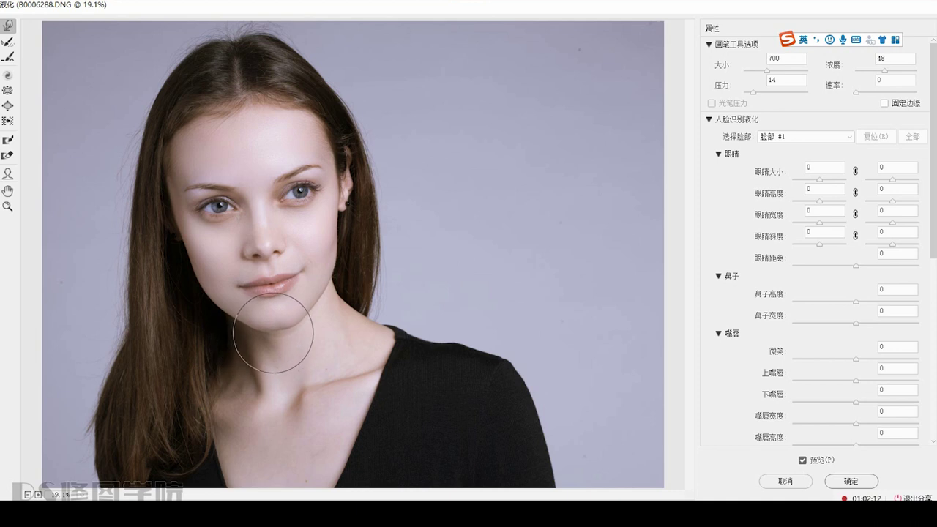
pyautogui.press('[')
pyautogui.press('[')
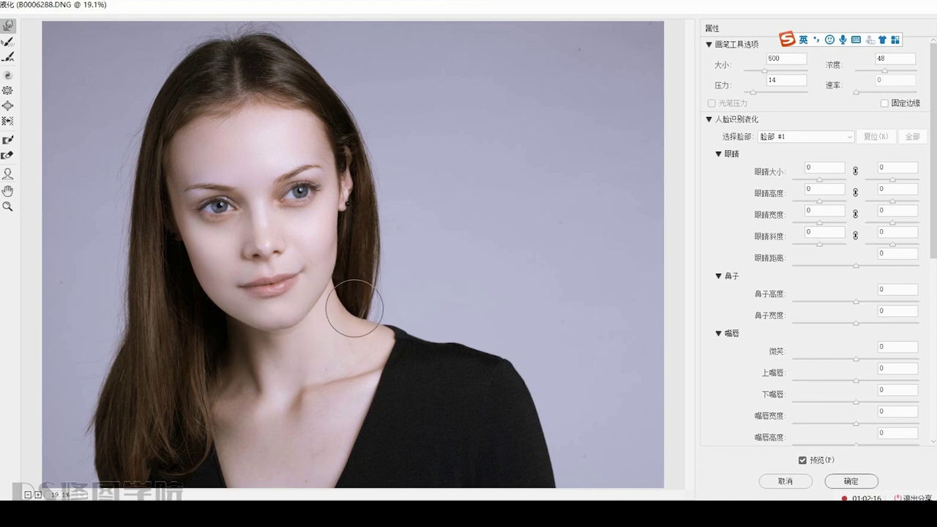
# Smooth the sweater's shoulder line with warp brush sizes 250 and 700.
pyautogui.press('[')
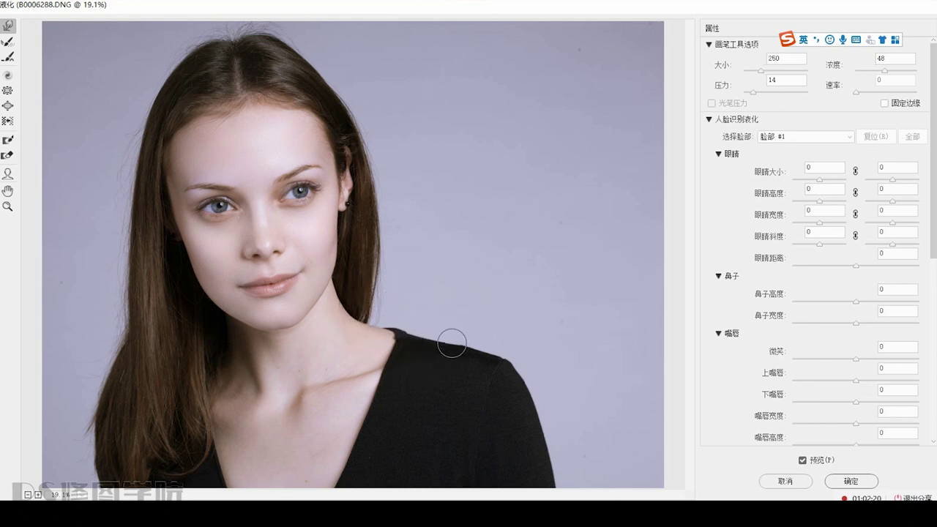
pyautogui.press(']')
pyautogui.press(']')
pyautogui.press(']')
pyautogui.press(']')
pyautogui.press(']')
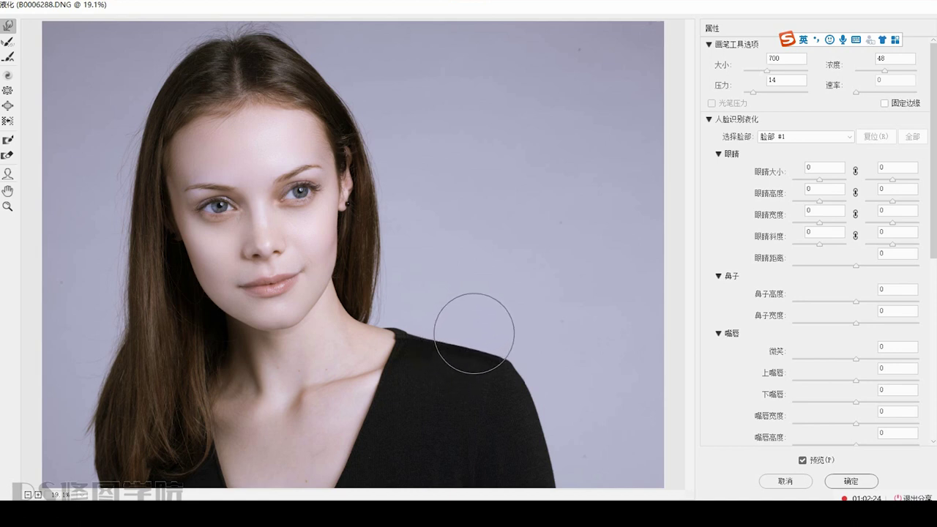
# Shape the hair outline at the crown with warp brush sizes 300 and 600.
pyautogui.press('[')
pyautogui.press('[')
pyautogui.press('[')
pyautogui.press('[')
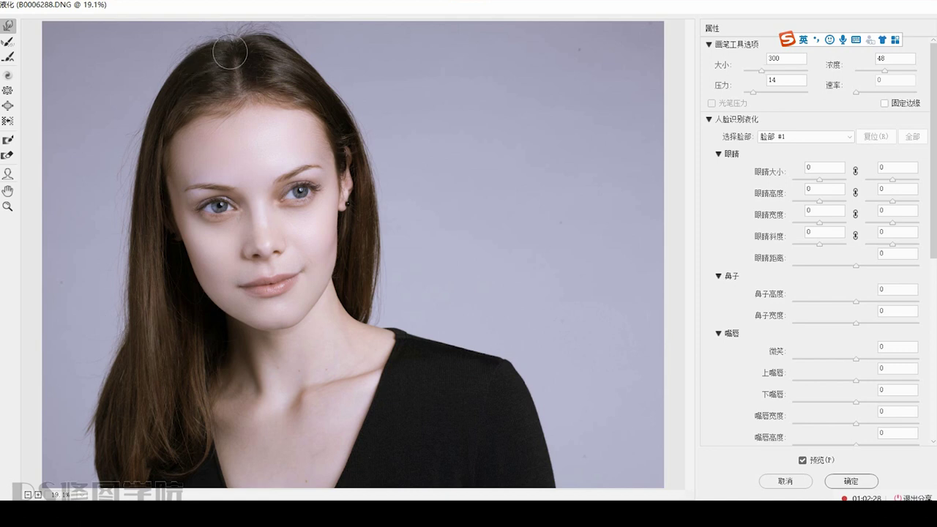
pyautogui.press(']')
pyautogui.press(']')
pyautogui.press(']')
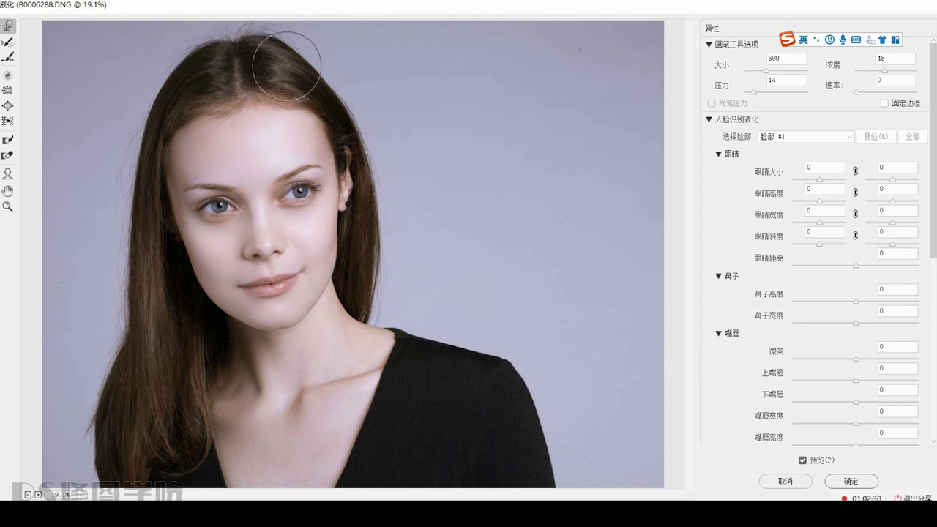
# Fill out the hair above the visible ear with a size 600 warp brush and refine the parting at size 175.
pyautogui.press('[')
pyautogui.press('[')
pyautogui.press('[')
pyautogui.press('[')
pyautogui.press('[')
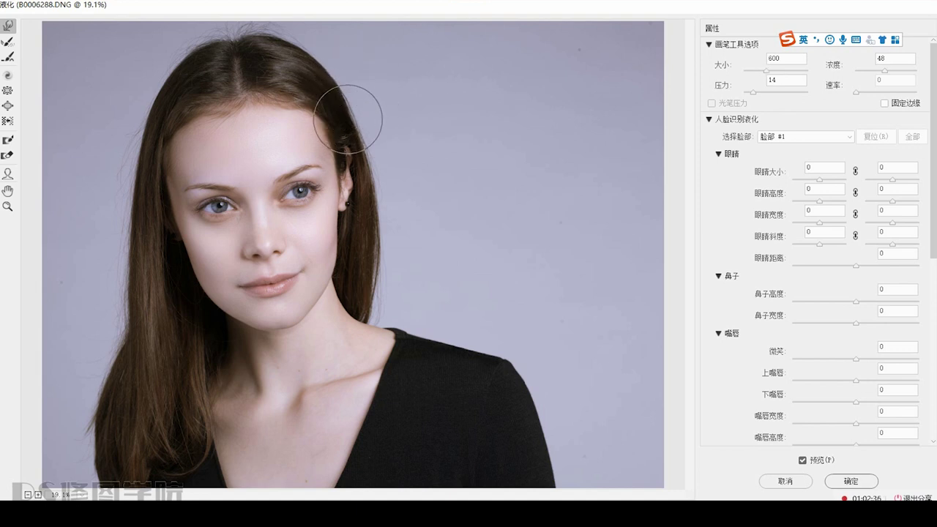
pyautogui.press(']')
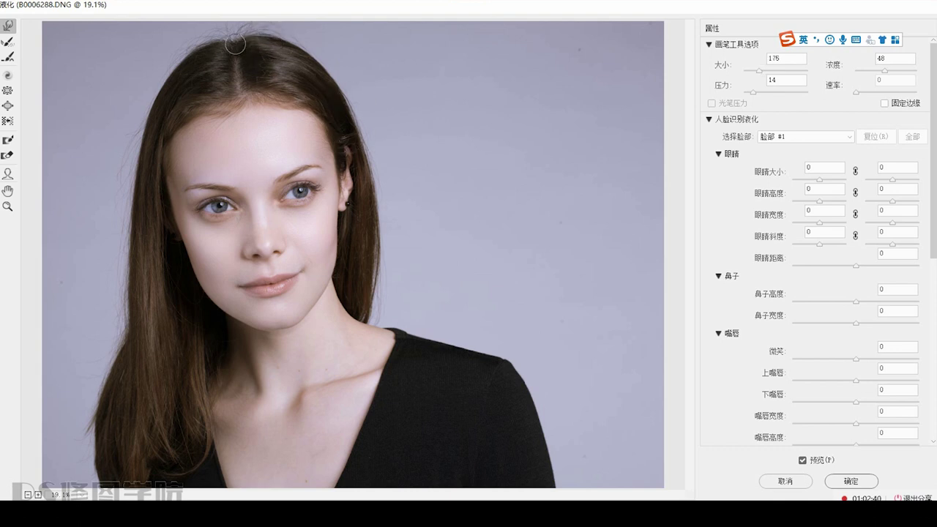
pyautogui.press(']')
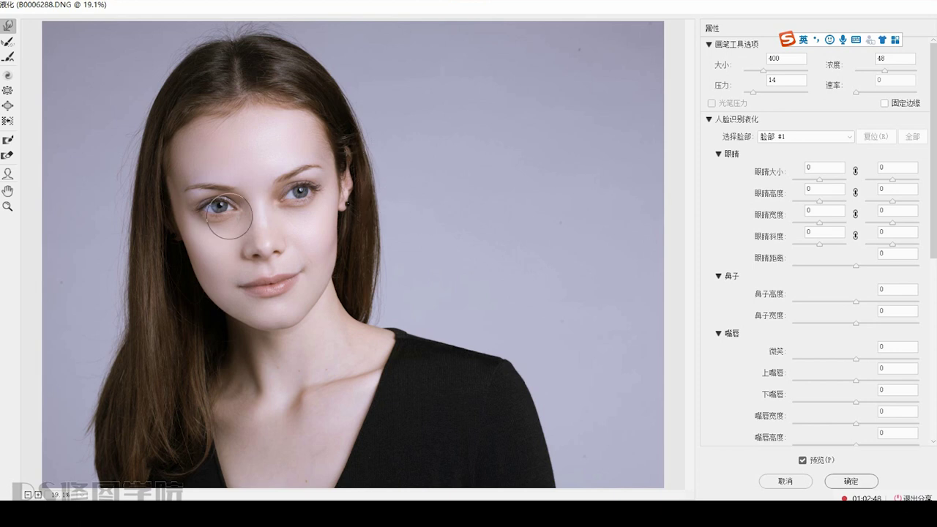
# Adjust the left-hand hair contour with a size 400 warp brush at the crown and size 700 along the long strands.
pyautogui.press('[')
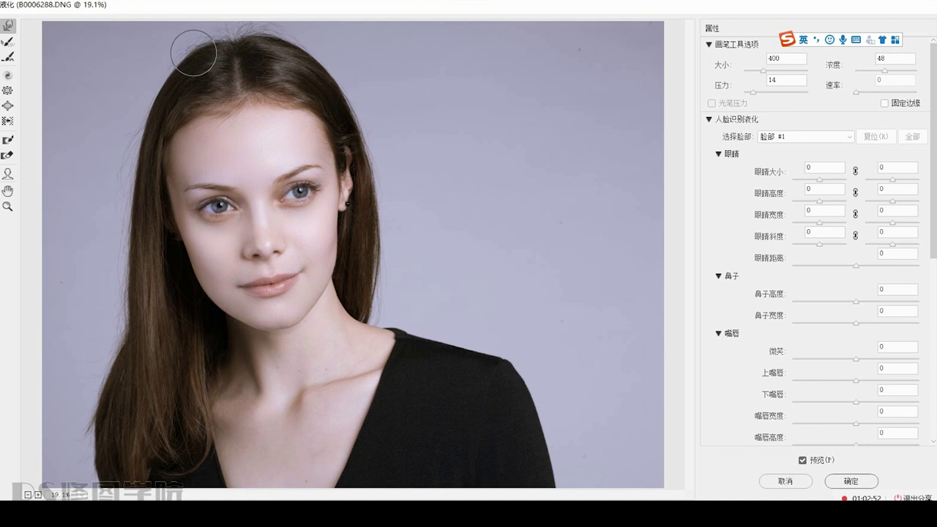
pyautogui.press(']')
pyautogui.press(']')
pyautogui.press(']')
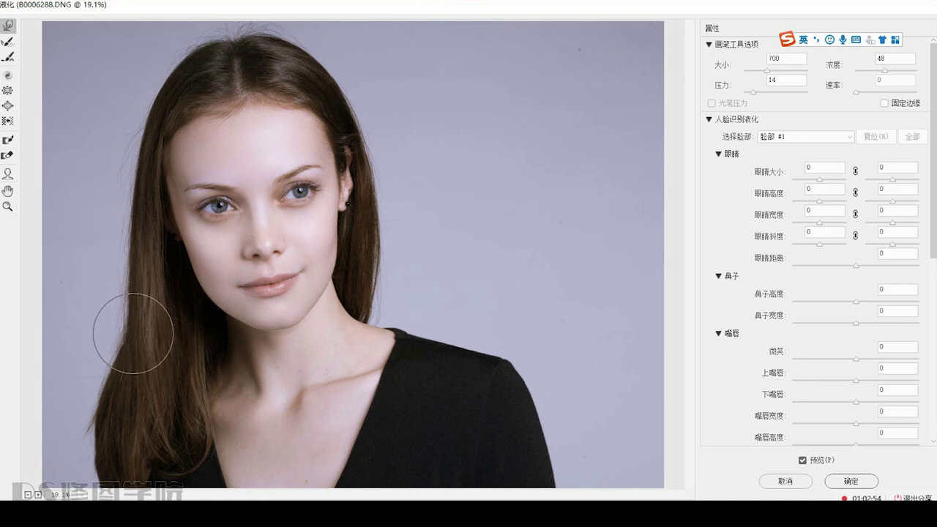
# Refine the left-hand jaw with a size 800 warp brush and the area by the mouth corner at size 300.
pyautogui.press('[')
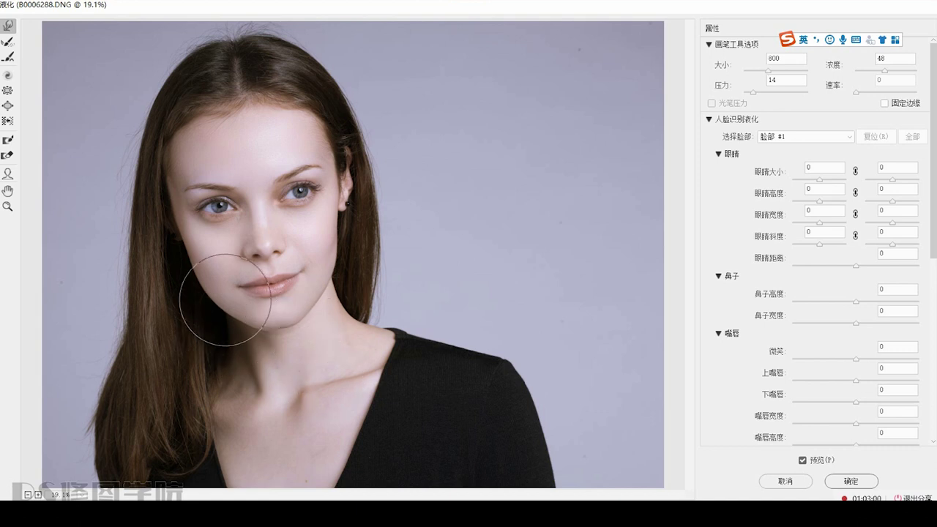
pyautogui.press('[')
pyautogui.press('[')
pyautogui.press('[')
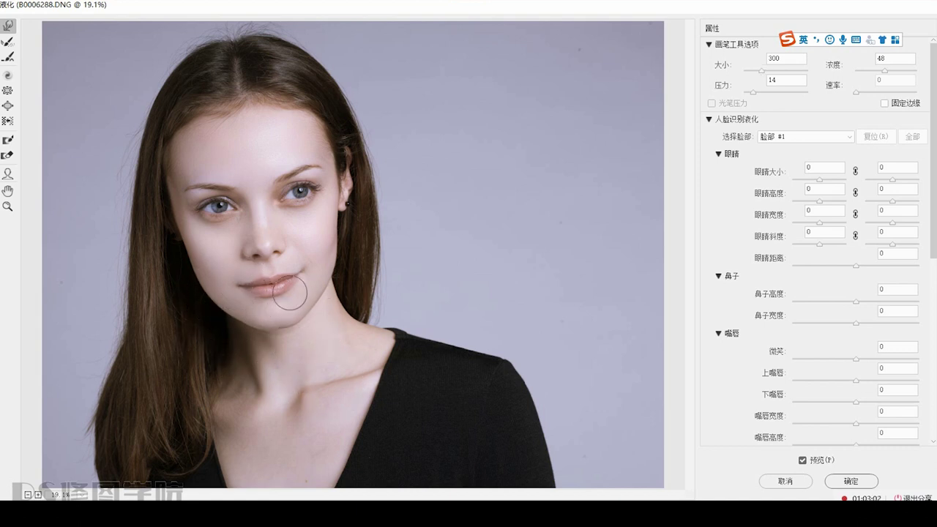
# Adjust the cheek contour below the visible ear with a size 700 warp brush and the chin at size 600.
pyautogui.press(']')
pyautogui.press(']')
pyautogui.press(']')
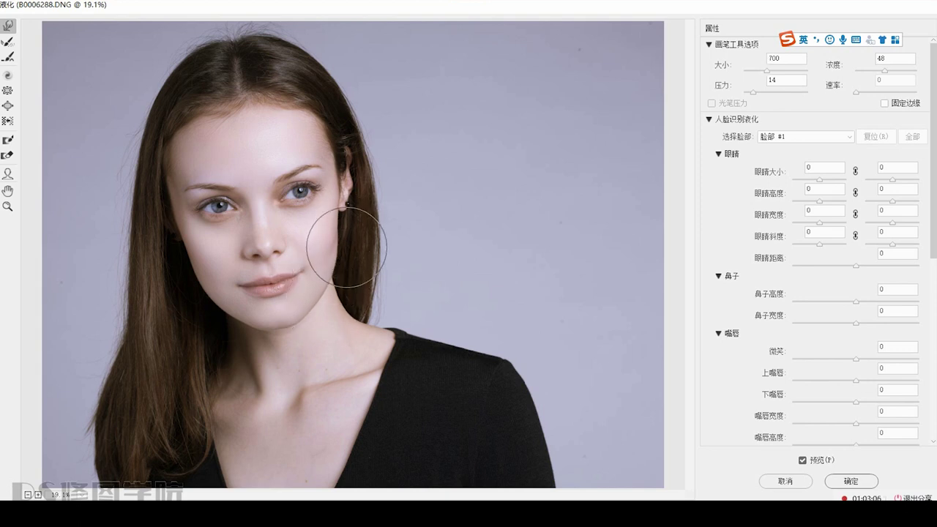
pyautogui.press(']')
pyautogui.press('[')
pyautogui.press('[')
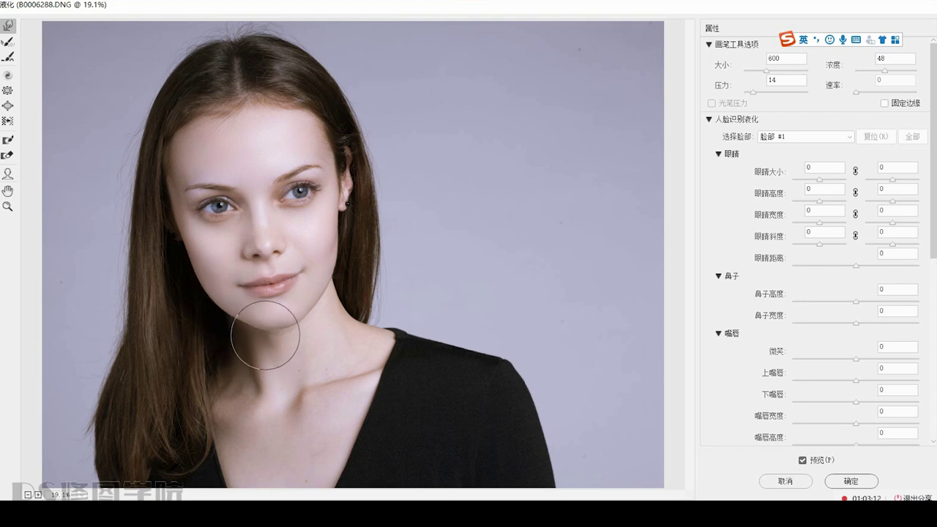
# Refine the left-hand hair edge with warp brush size 300, the hair above the forehead at 600 and the hairline at 400.
pyautogui.press('[')
pyautogui.press('[')
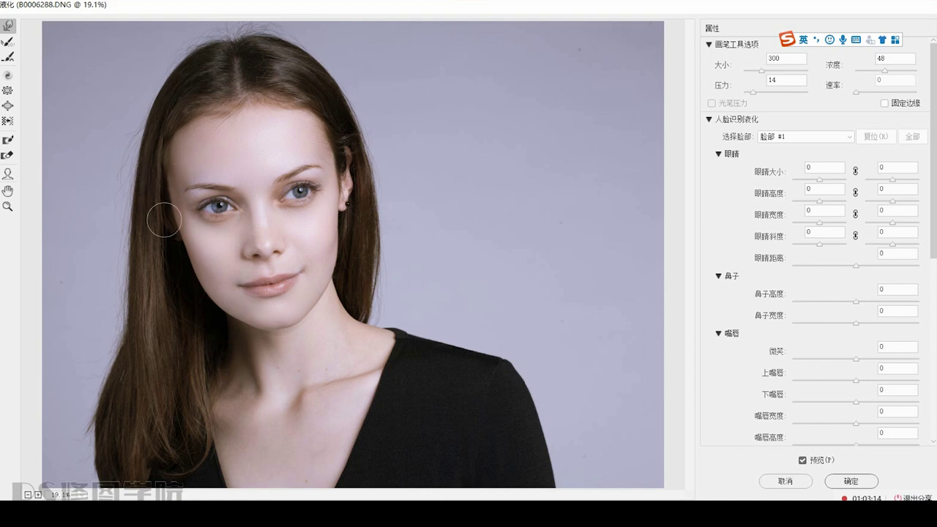
pyautogui.press(']')
pyautogui.press(']')
pyautogui.press(']')
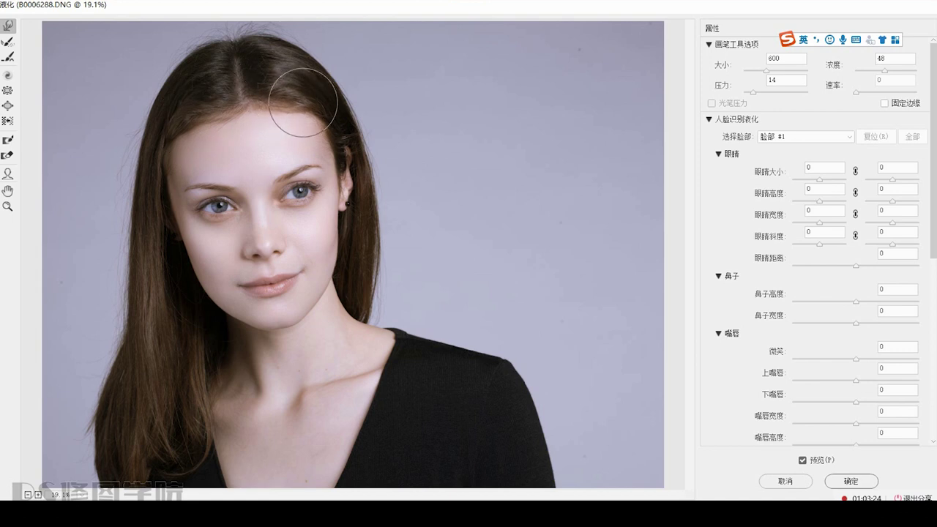
pyautogui.press('[')
pyautogui.press('[')
pyautogui.press('[')
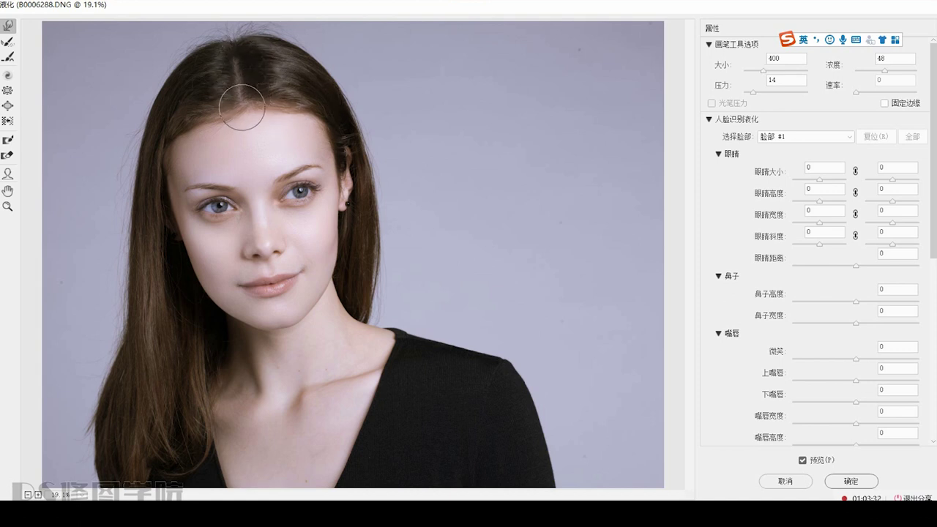
# Smooth the left-hand jaw contour and the chin with a size 700 warp brush.
pyautogui.press(']')
pyautogui.press(']')
pyautogui.press(']')
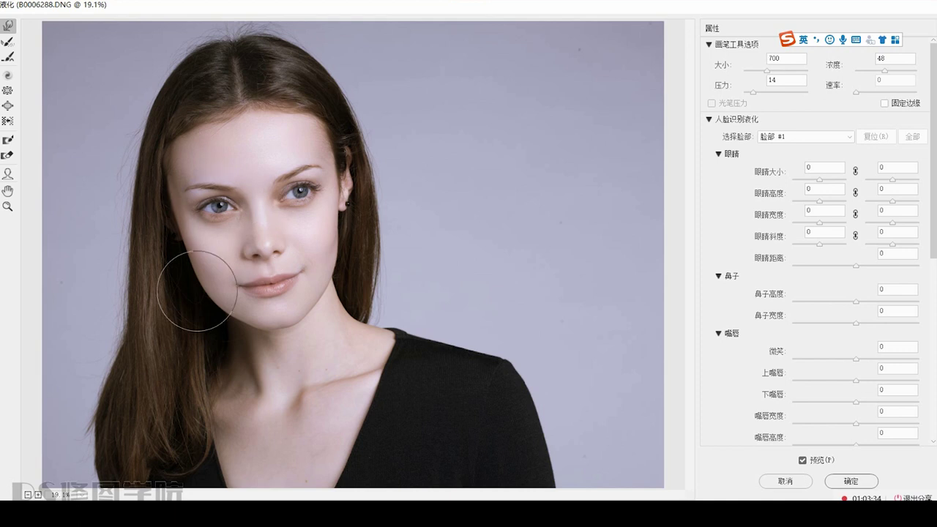
pyautogui.press(']')
pyautogui.press('[')
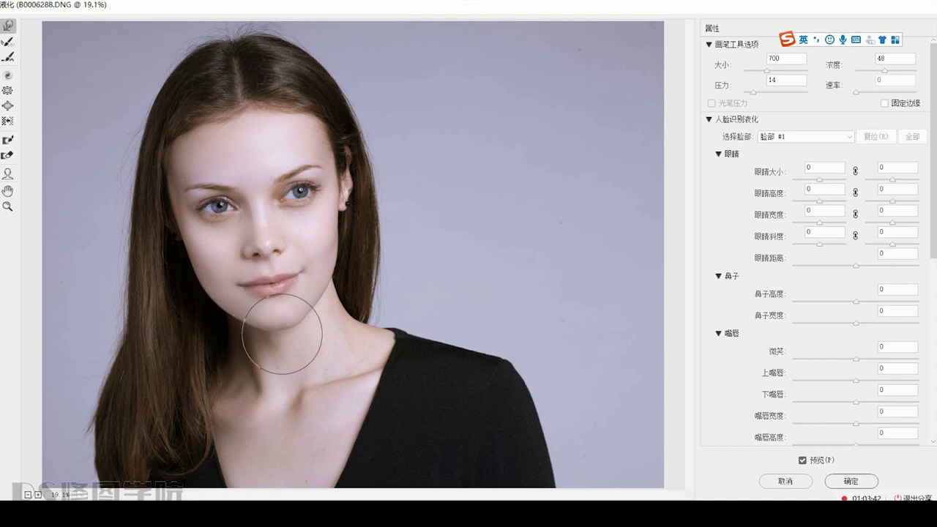
# Push the hair contour above the visible ear slightly up and inward with a size 300 warp brush.
pyautogui.press('[')
pyautogui.press('[')
pyautogui.press('[')
pyautogui.press('[')
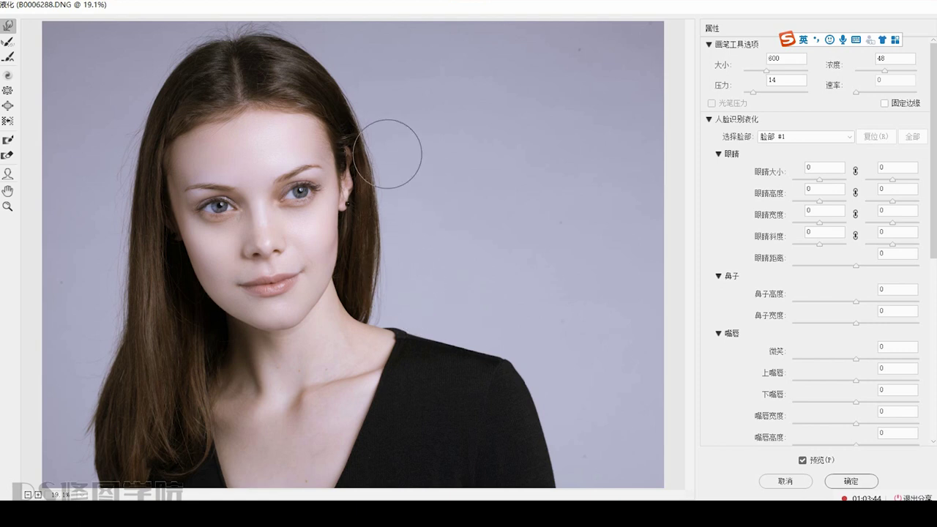
pyautogui.moveTo(358, 133); pyautogui.dragTo(344, 119)
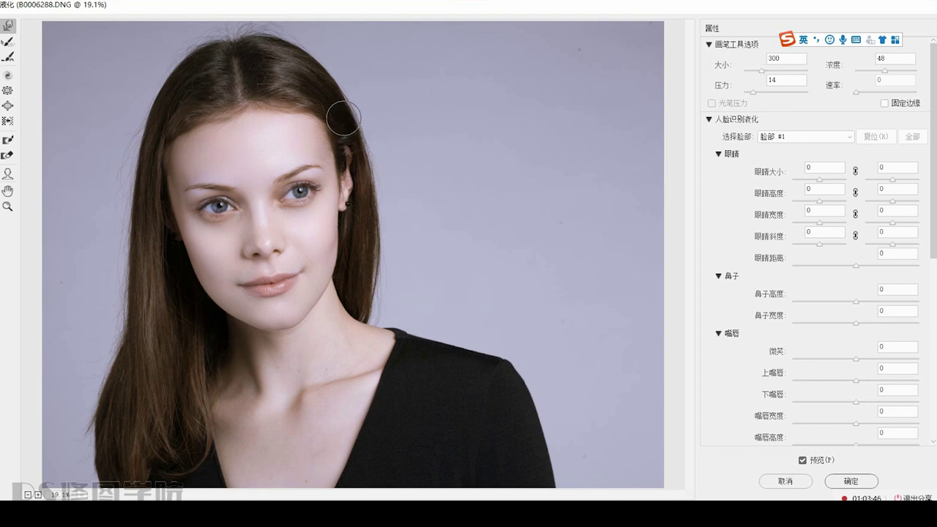
# Shape the outer shoulder with a size 600 warp brush and the collar edge at size 400.
pyautogui.press(']')
pyautogui.press(']')
pyautogui.press(']')
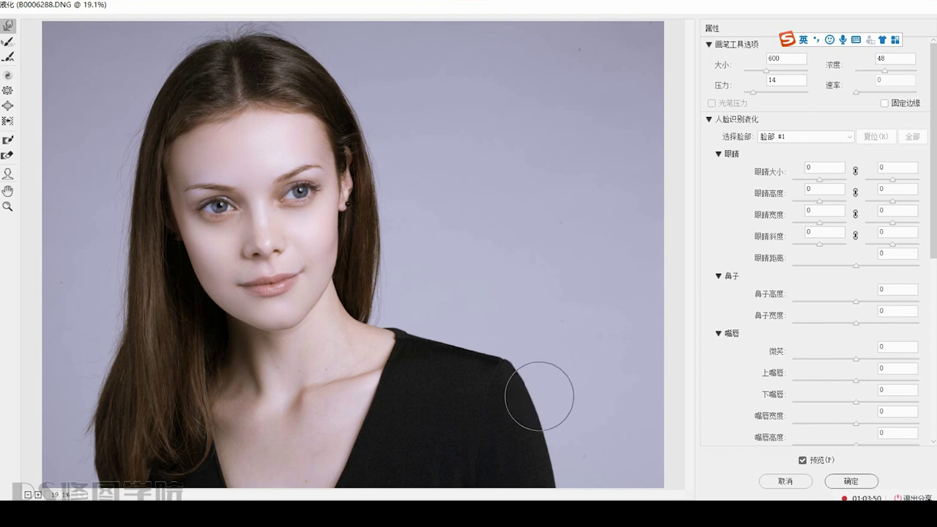
pyautogui.press('[')
pyautogui.press('[')
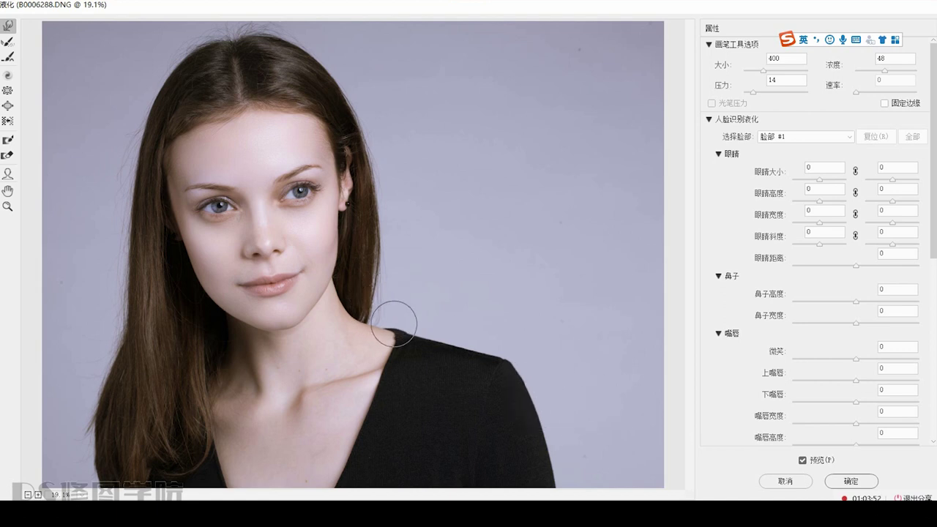
# Refine the neck-to-shoulder curve with warp brush sizes 500, 300 and 400, and apply the Liquify changes.
pyautogui.press(']')
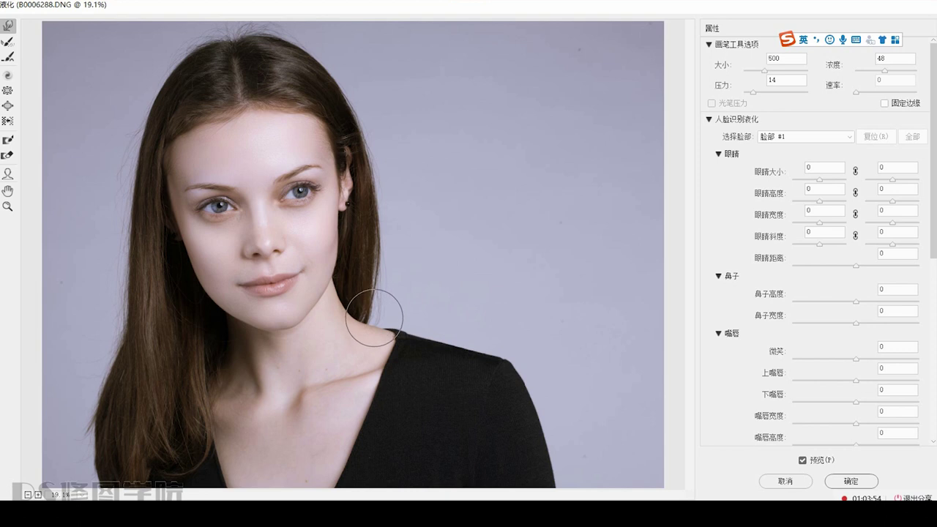
pyautogui.press('[')
pyautogui.press('[')
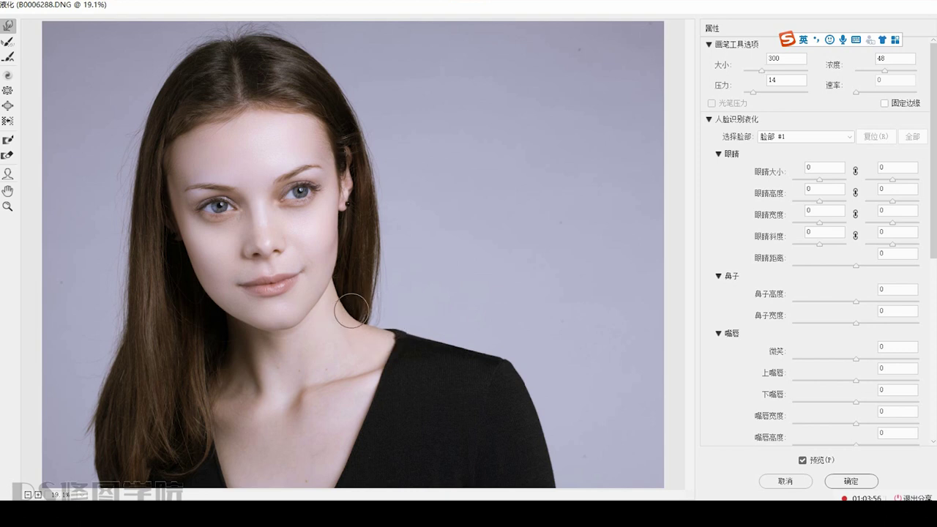
pyautogui.press(']')
pyautogui.press('[')
pyautogui.press('[')
pyautogui.press(']')
pyautogui.press(']')
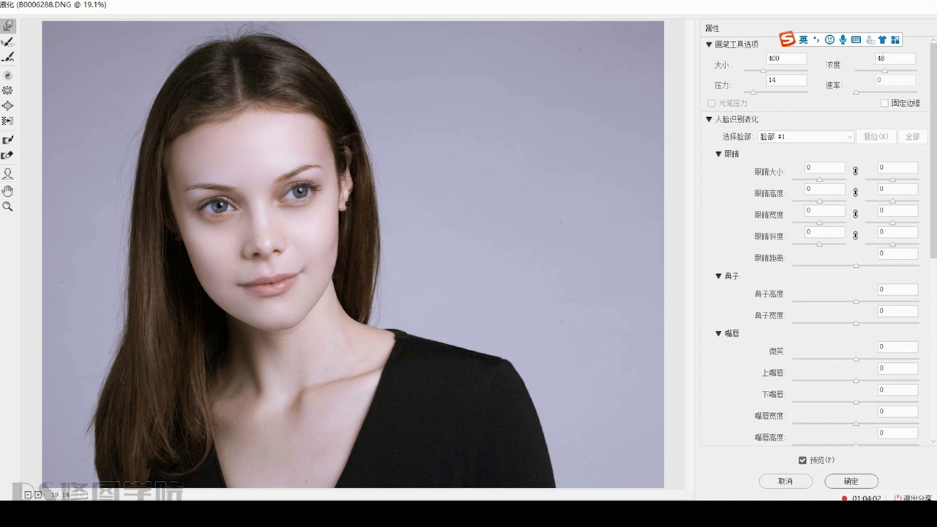
pyautogui.click(856, 481)
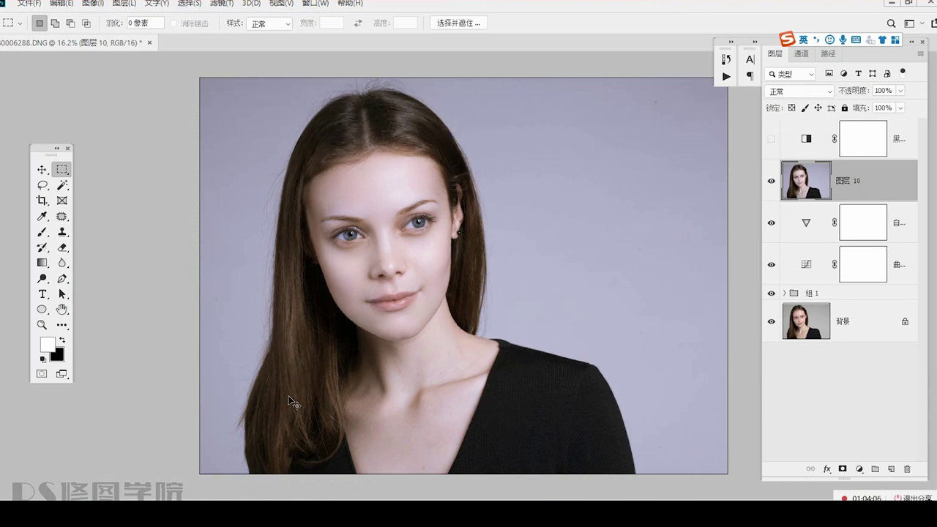
# Select the plain background around the woman with the Magic Wand at tolerance 44.
pyautogui.keyDown('alt'); pyautogui.click(410, 323); pyautogui.keyUp('alt')
pyautogui.click(63, 184)
pyautogui.scroll(-1, 447, 171)
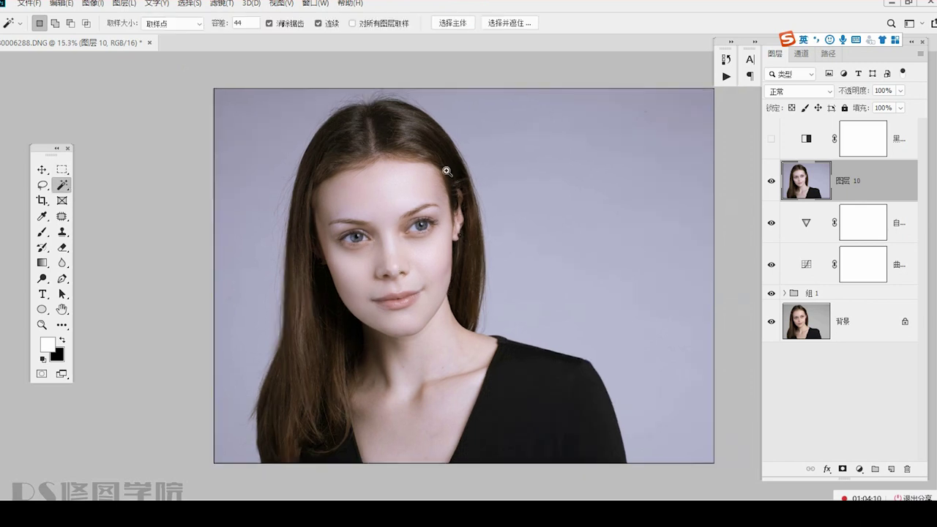
pyautogui.click(643, 276)
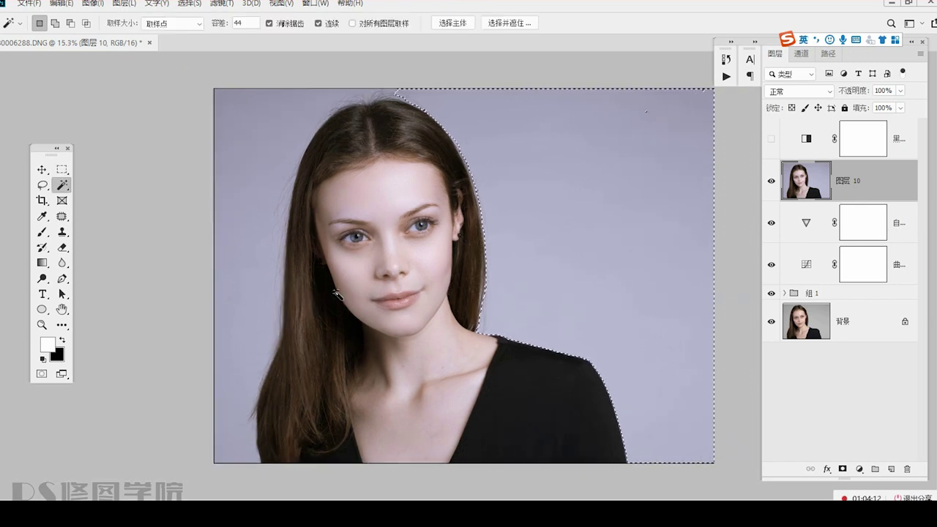
# Add a solid color fill layer over the selected background, using the blue-violet sampled beside the crown.
pyautogui.click(859, 468)
pyautogui.click(859, 268)
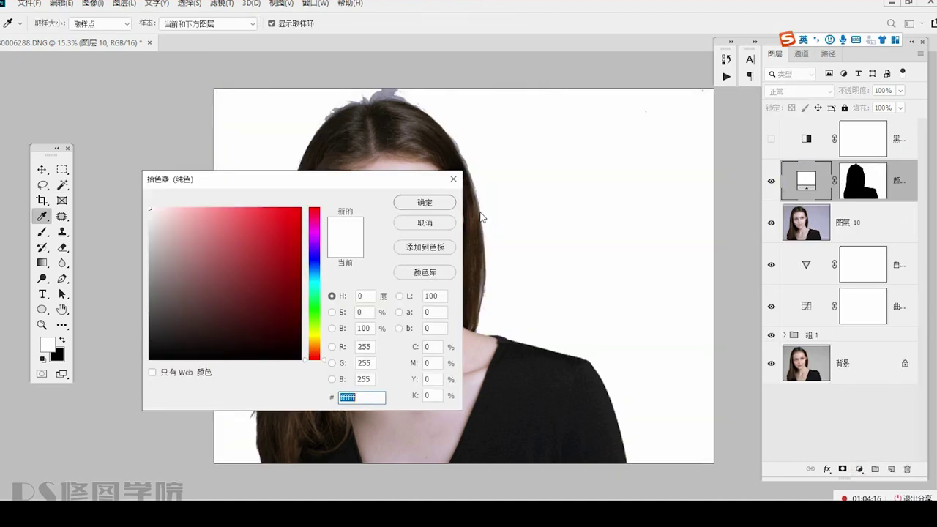
pyautogui.click(396, 92)
pyautogui.click(422, 202)
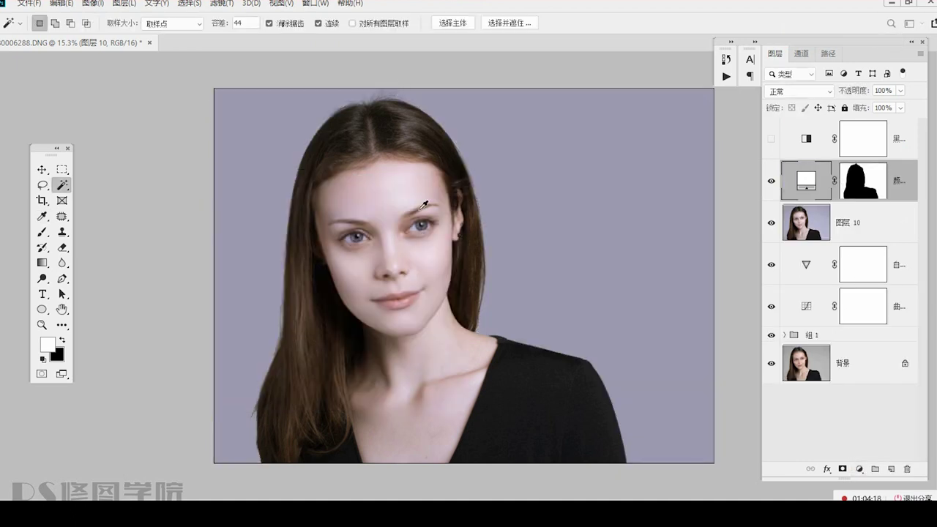
# Capture a screenshot of the whole portrait and send it to the PS修图学院公开课群 group chat.
pyautogui.scroll(2, 429, 344)
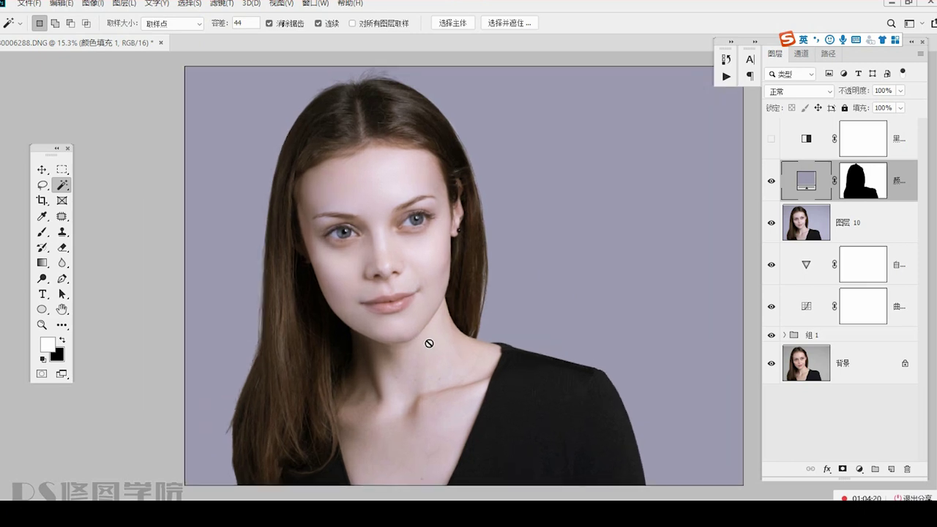
pyautogui.press('Tab')
pyautogui.hotkey('ctrl', 'alt', 'a')
pyautogui.moveTo(169, 45); pyautogui.dragTo(738, 488)
pyautogui.doubleClick(462, 368)
pyautogui.click(244, 501)
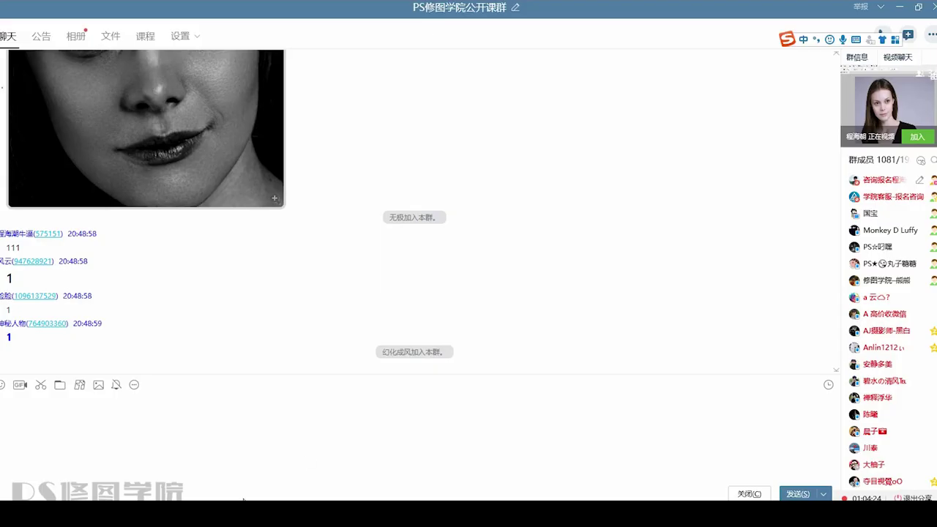
pyautogui.press('Return')
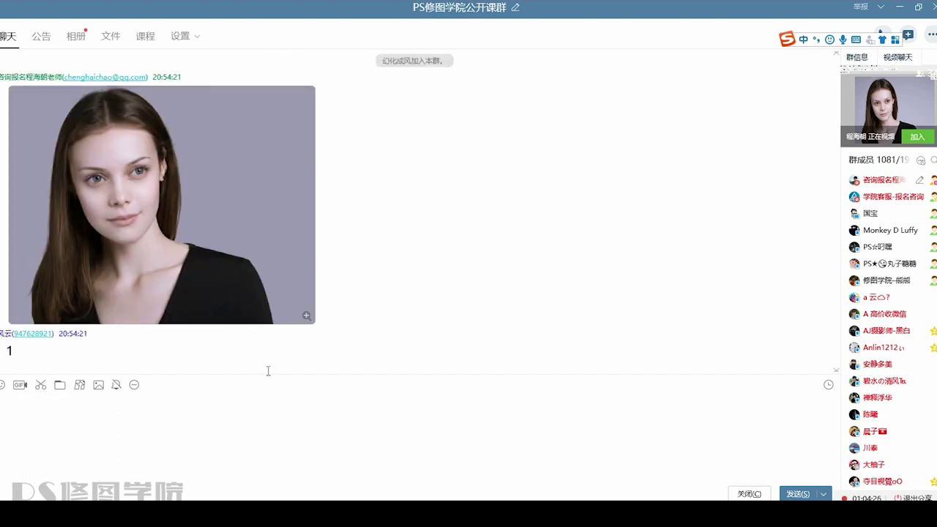
# View the sent portrait enlarged in the chat, close it and switch back to Photoshop.
pyautogui.doubleClick(302, 295)
pyautogui.scroll(-1, 523, 301)
pyautogui.scroll(1, 543, 308)
pyautogui.click(744, 15)
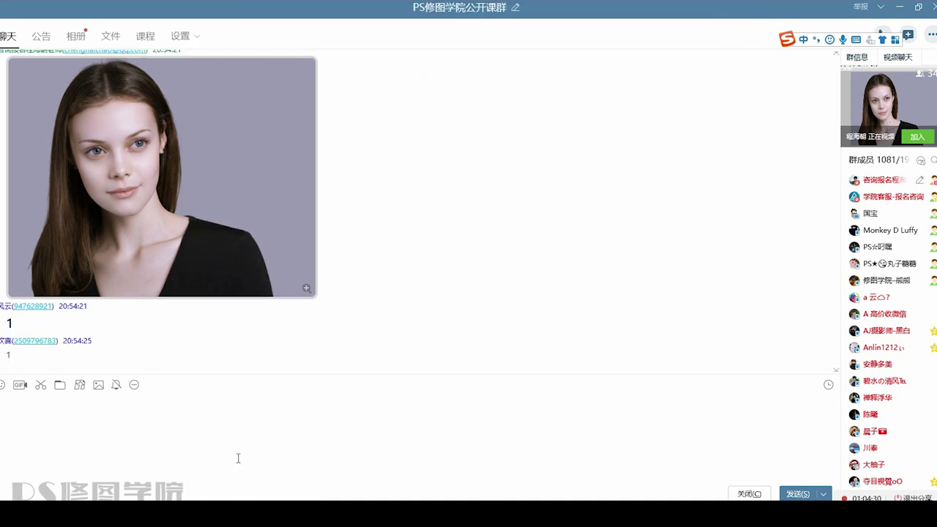
pyautogui.click(322, 514)
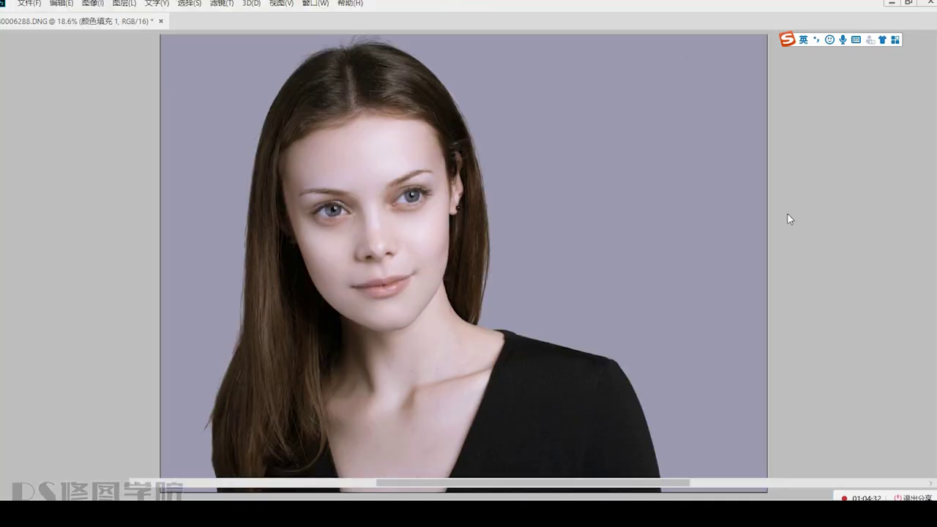
# Refine the color fill layer's mask with Select and Mask using a 4-pixel smart radius, and check the hair edges.
pyautogui.rightClick(854, 192)
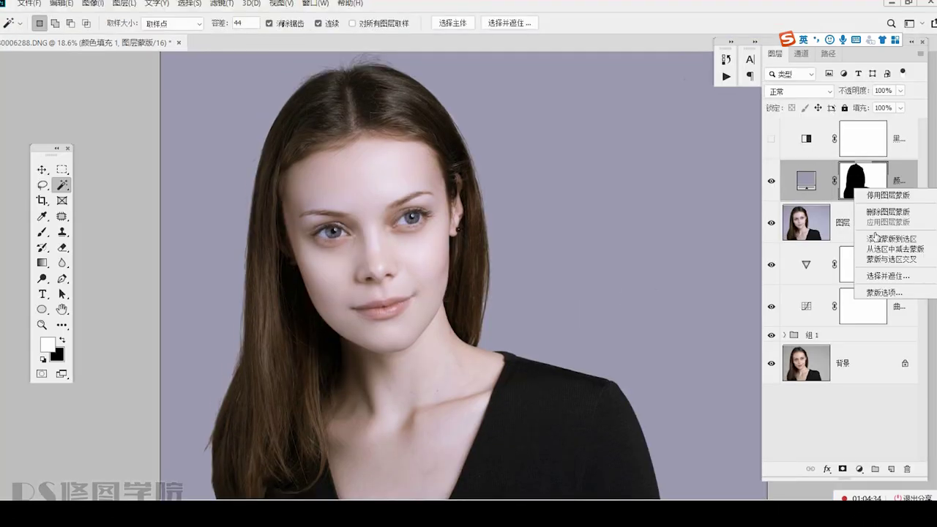
pyautogui.click(883, 272)
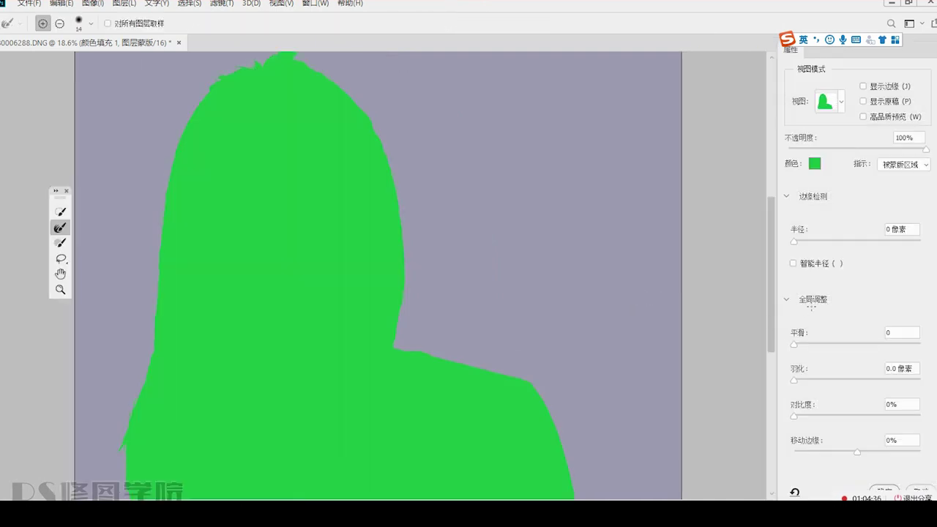
pyautogui.click(821, 242)
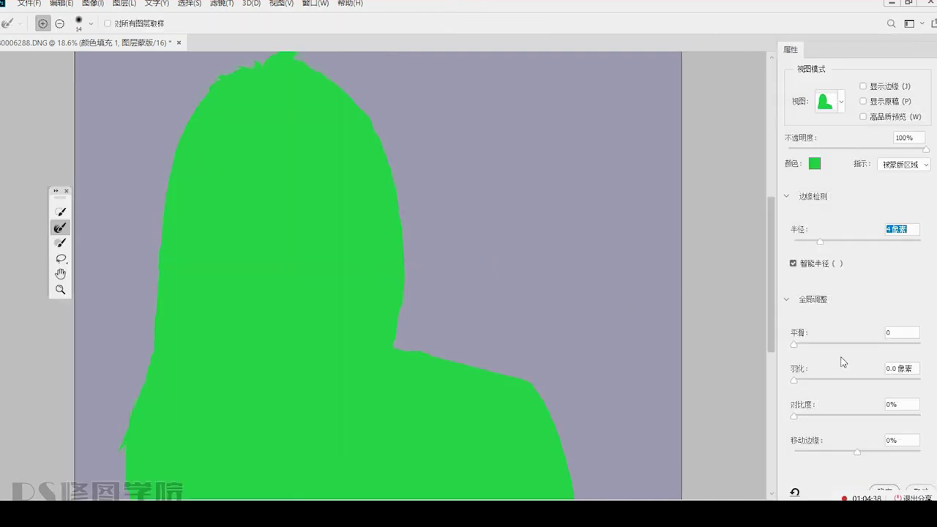
pyautogui.click(884, 491)
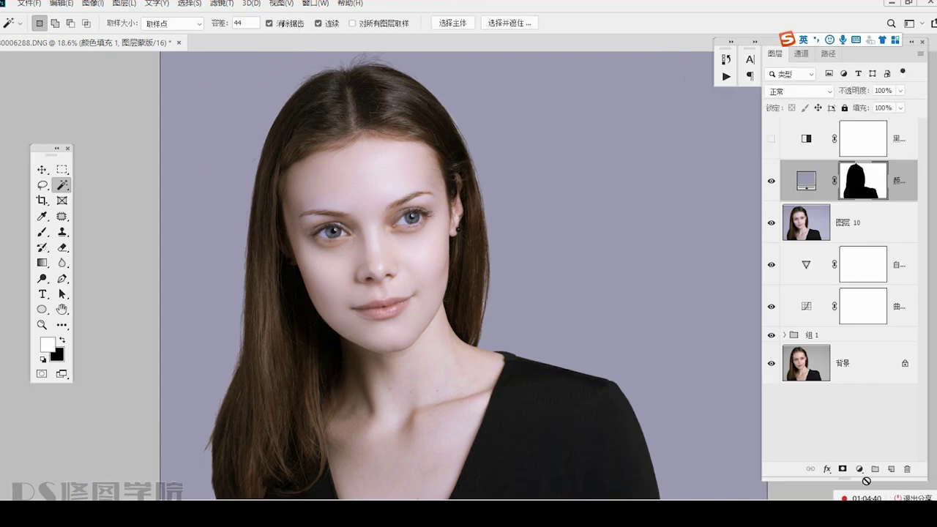
pyautogui.scroll(5, 345, 75)
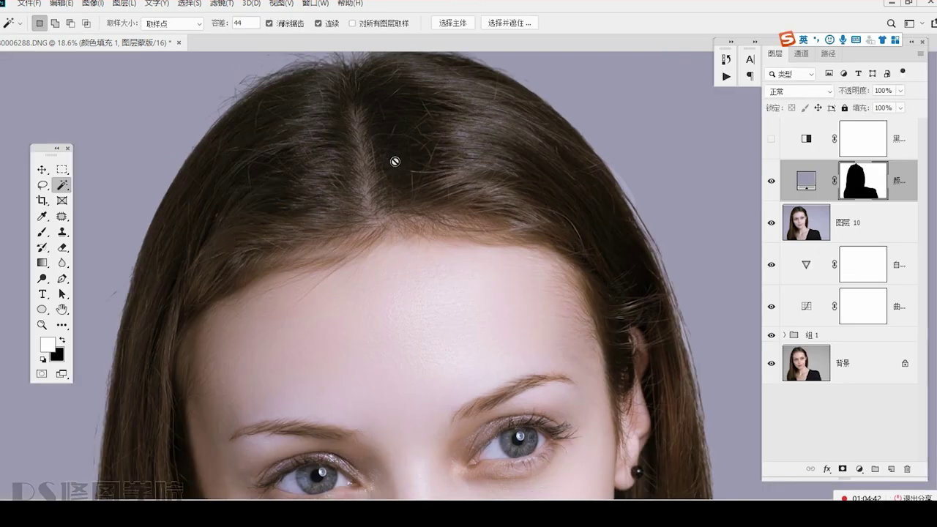
pyautogui.moveTo(393, 161); pyautogui.dragTo(399, 286)
pyautogui.scroll(-7, 390, 207)
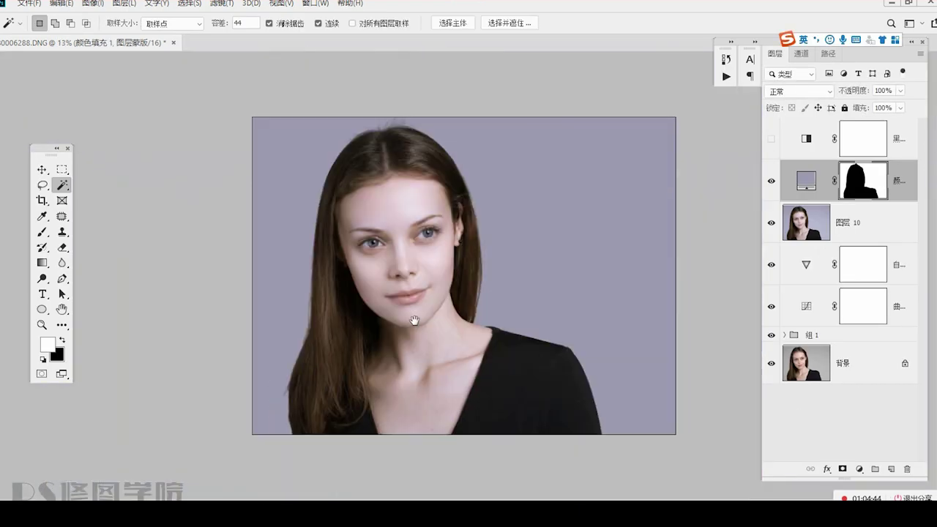
pyautogui.scroll(1, 414, 320)
# Add a Hue/Saturation adjustment above the color fill and set the Blues lightness to +71.
pyautogui.click(860, 468)
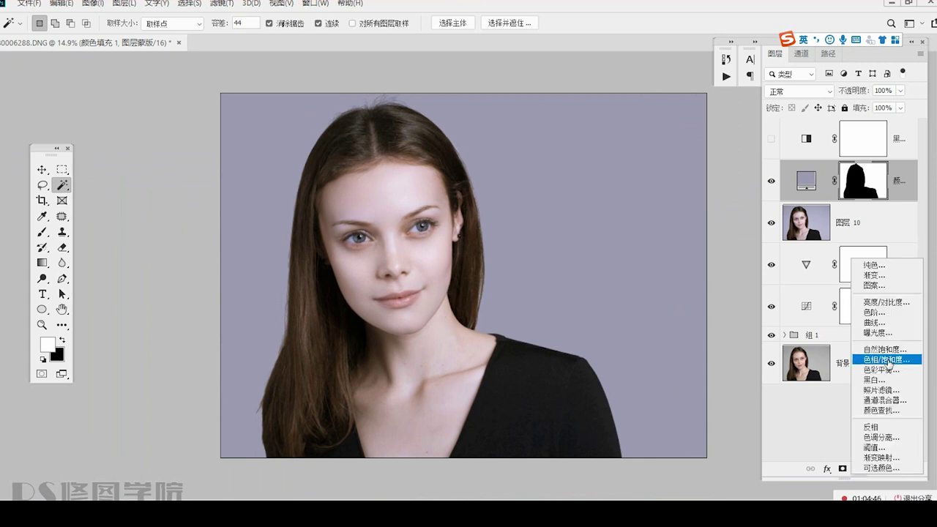
pyautogui.click(888, 360)
pyautogui.click(619, 315)
pyautogui.click(636, 239)
pyautogui.moveTo(757, 399); pyautogui.dragTo(860, 414)
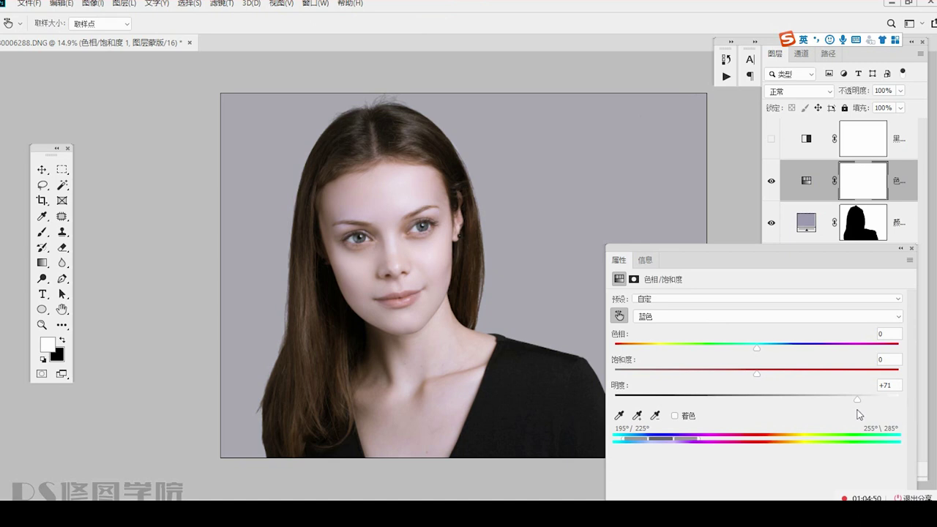
pyautogui.click(912, 250)
# Duplicate the Hue/Saturation layer, clip the copy to the original and set its blending mode to Screen.
pyautogui.click(884, 258)
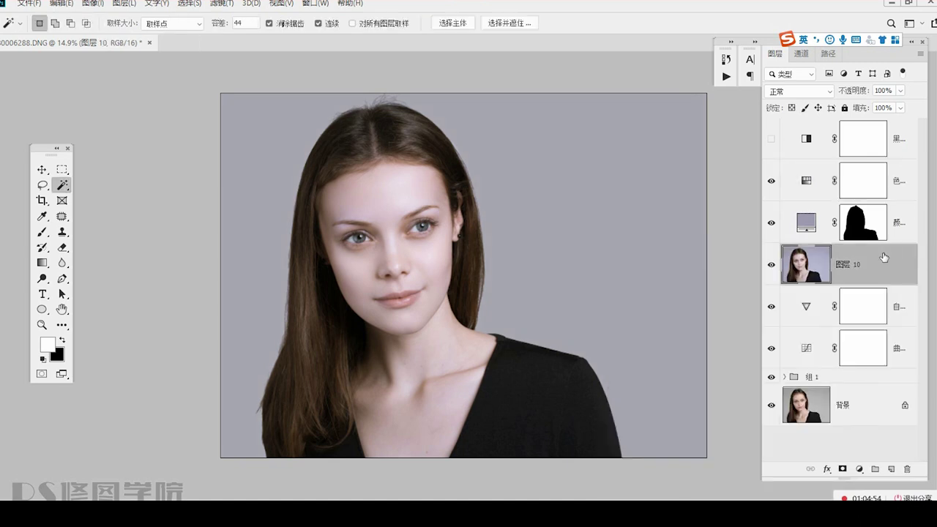
pyautogui.click(810, 191)
pyautogui.hotkey('ctrl', 'j')
pyautogui.keyDown('alt'); pyautogui.click(816, 209); pyautogui.keyUp('alt')
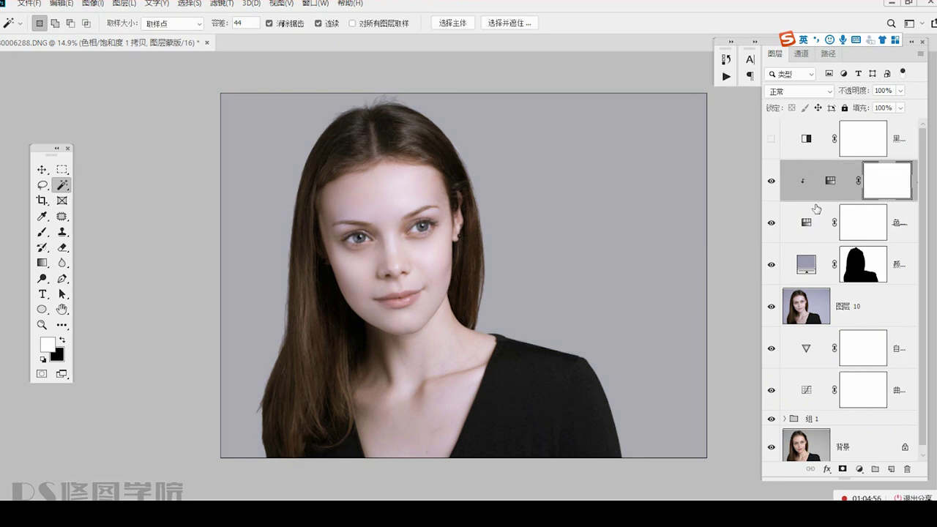
pyautogui.click(798, 91)
pyautogui.click(806, 203)
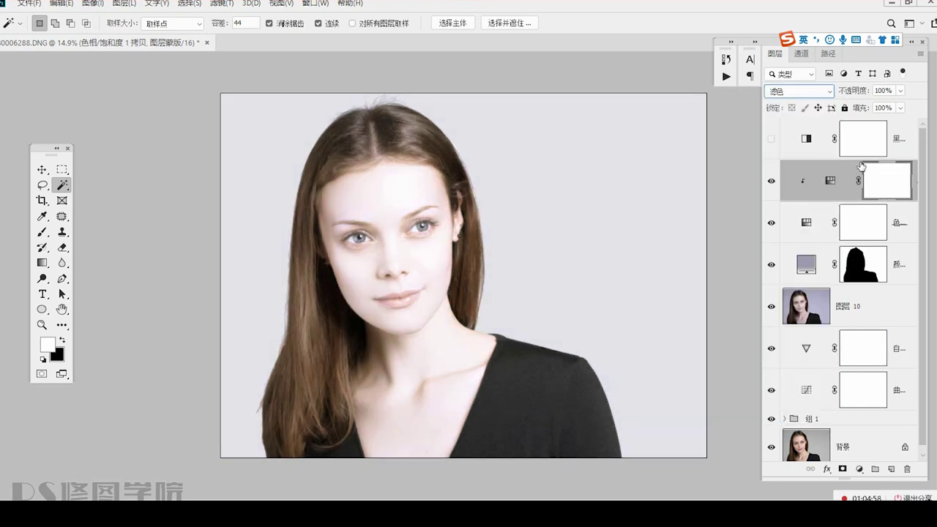
# Set the clipped Hue/Saturation copy's opacity to 37% and paint its mask black at 34% brush opacity over the face, neck and chest.
pyautogui.moveTo(899, 91); pyautogui.dragTo(871, 108)
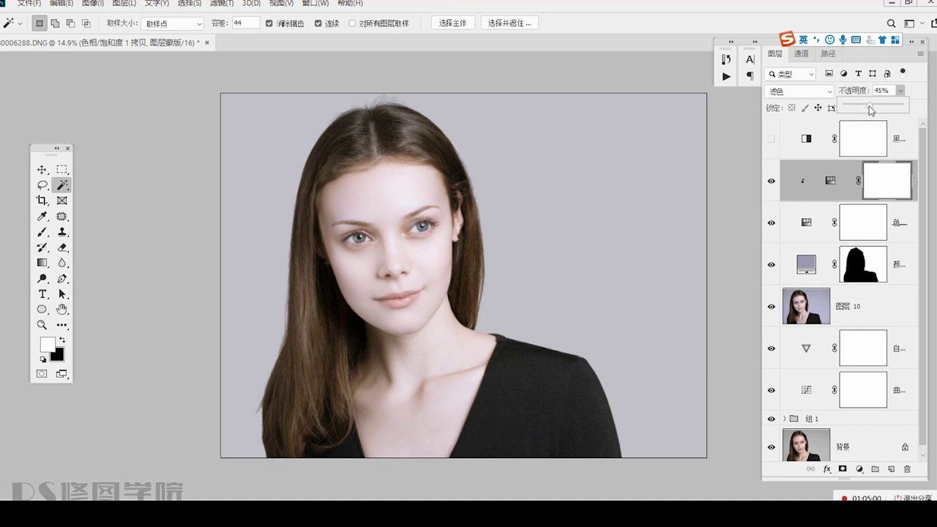
pyautogui.click(889, 186)
pyautogui.press('b')
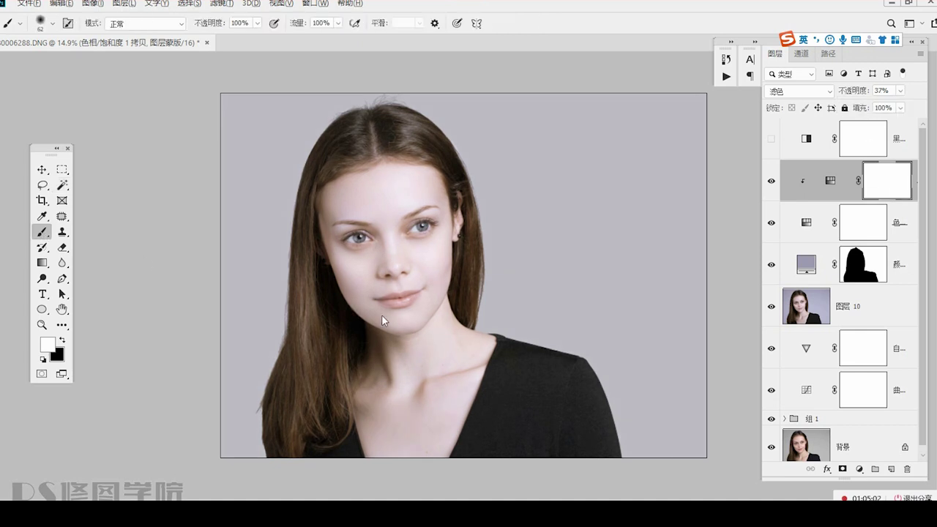
pyautogui.press('3')
pyautogui.press('4')
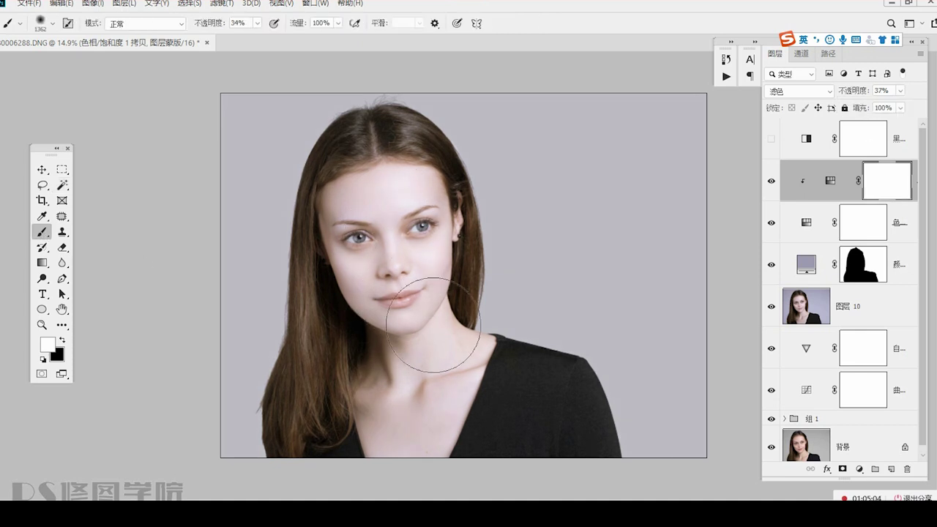
pyautogui.press('x')
pyautogui.moveTo(407, 249)
pyautogui.mouseDown()
pyautogui.moveTo(378, 229)
pyautogui.moveTo(418, 314)
pyautogui.moveTo(408, 187)
pyautogui.moveTo(424, 200)
pyautogui.moveTo(437, 270)
pyautogui.moveTo(432, 387)
pyautogui.moveTo(399, 447)
pyautogui.moveTo(343, 273)
pyautogui.moveTo(360, 372)
pyautogui.moveTo(343, 196)
pyautogui.moveTo(408, 187)
pyautogui.moveTo(445, 353)
pyautogui.moveTo(508, 410)
pyautogui.mouseUp()
pyautogui.hotkey('ctrl', '+')
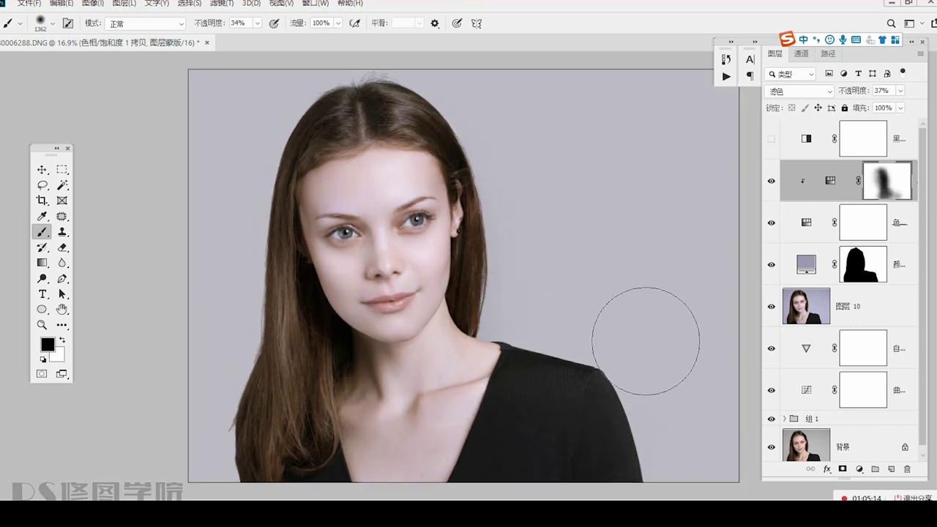
# Stamp the visible layers into a new layer, group all layers above the background and compare before and after.
pyautogui.hotkey('ctrl', 'alt', 'shift', 'e')
pyautogui.scroll(-2, 842, 292)
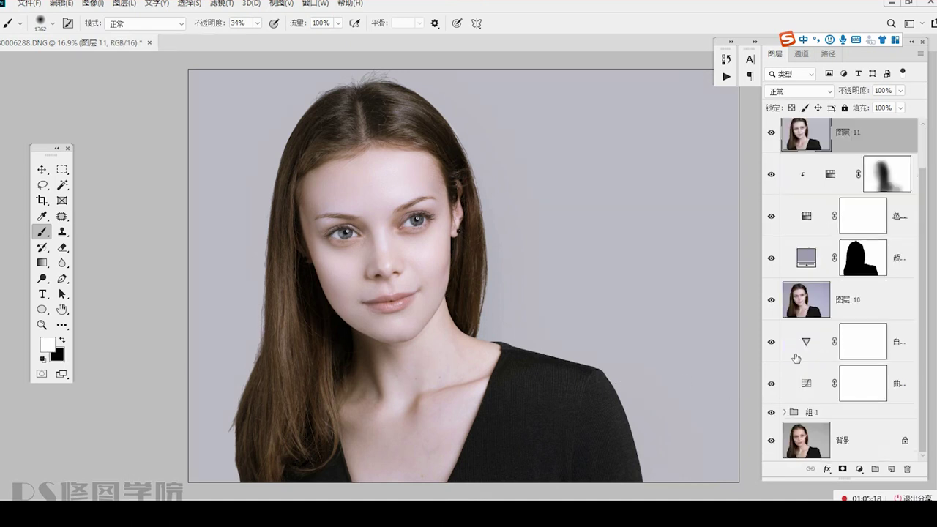
pyautogui.keyDown('shift'); pyautogui.click(866, 416); pyautogui.keyUp('shift')
pyautogui.hotkey('ctrl', 'g')
pyautogui.click(772, 167)
pyautogui.click(771, 168)
pyautogui.click(771, 167)
pyautogui.click(771, 168)
pyautogui.click(771, 170)
# Capture a screenshot of the portrait, send it in the QQ group chat and switch back to Photoshop.
pyautogui.hotkey('ctrl', 'alt', 'a')
pyautogui.moveTo(203, 87); pyautogui.dragTo(644, 481)
pyautogui.doubleClick(449, 382)
pyautogui.click(268, 511)
pyautogui.hotkey('ctrl', 'v')
pyautogui.press('Return')
pyautogui.click(900, 7)
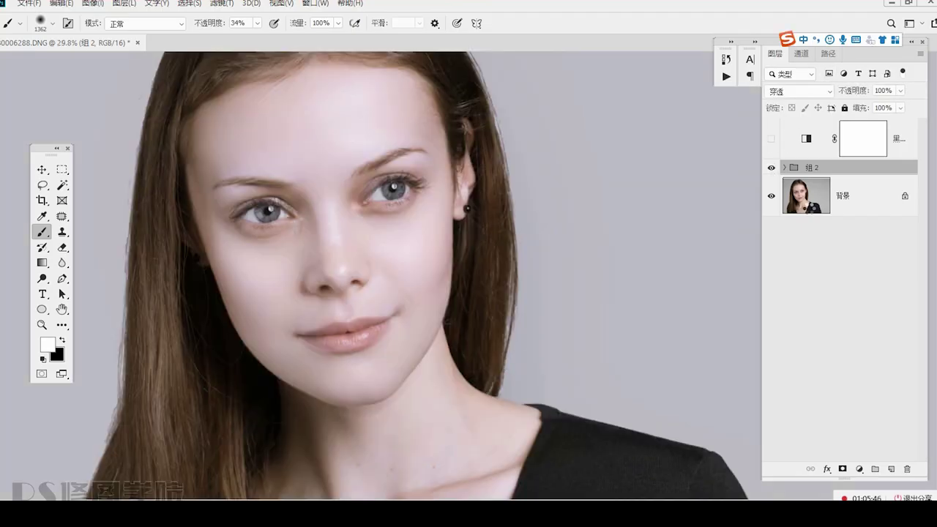
# Stamp the visible layers and paste the result into a new 5440 x 4080 pixel document, merged into its background.
pyautogui.hotkey('ctrl', 'shift', 'alt', 'e')
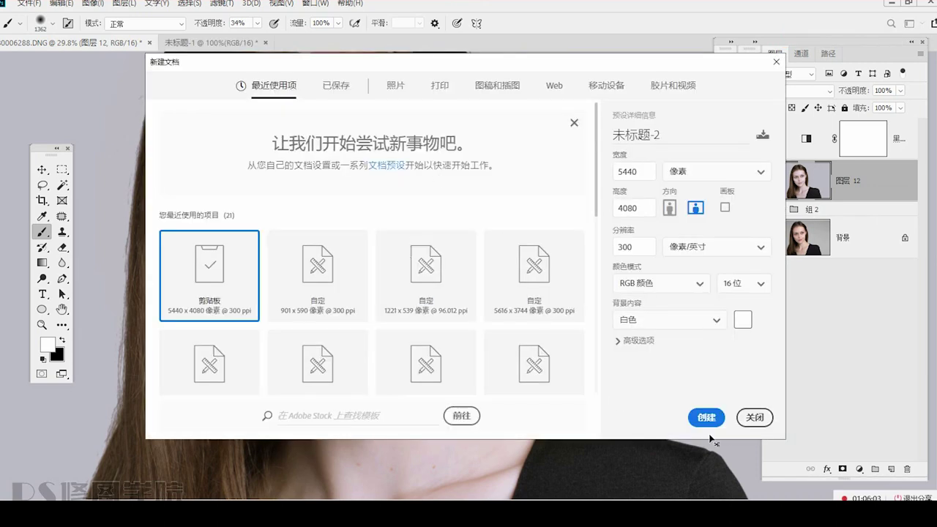
pyautogui.click(707, 417)
pyautogui.hotkey('ctrl', 'v')
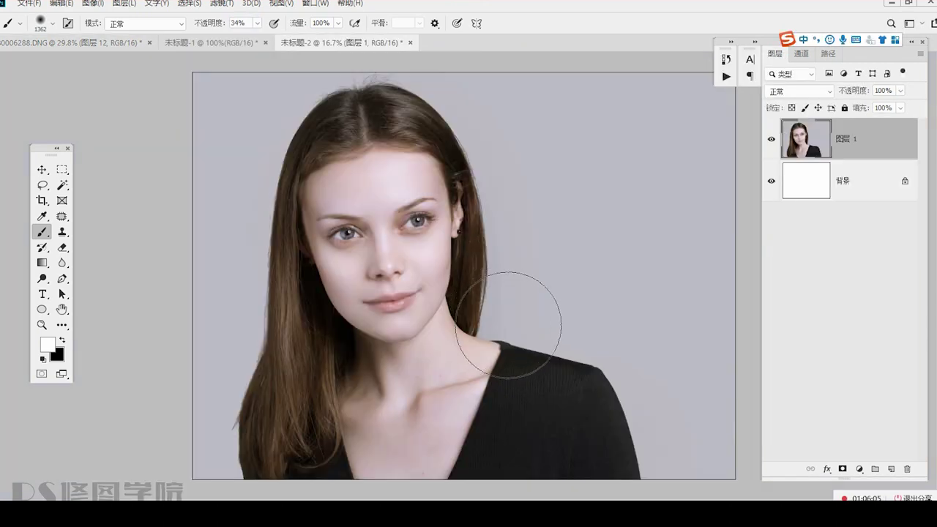
pyautogui.hotkey('ctrl', 'e')
# Convert the new document to Lab Color and use Apply Image with the a channel in Soft Light at 100% opacity.
pyautogui.click(92, 3)
pyautogui.moveTo(102, 17)
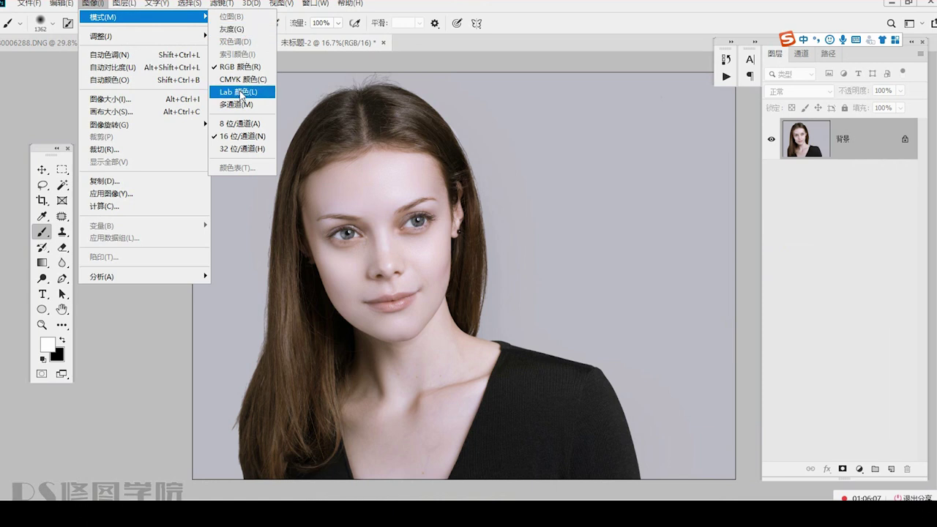
pyautogui.click(242, 93)
pyautogui.click(92, 3)
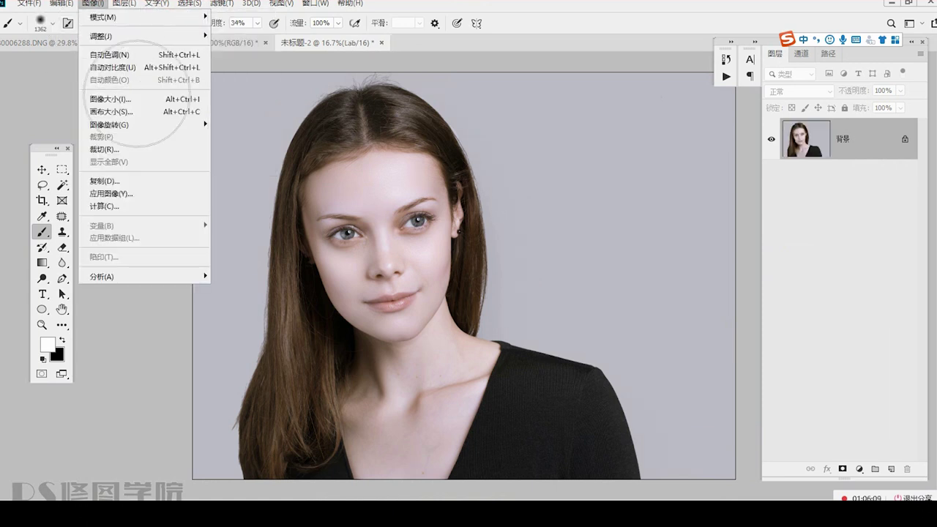
pyautogui.click(165, 195)
pyautogui.click(710, 261)
pyautogui.click(710, 289)
pyautogui.click(729, 296)
pyautogui.click(727, 375)
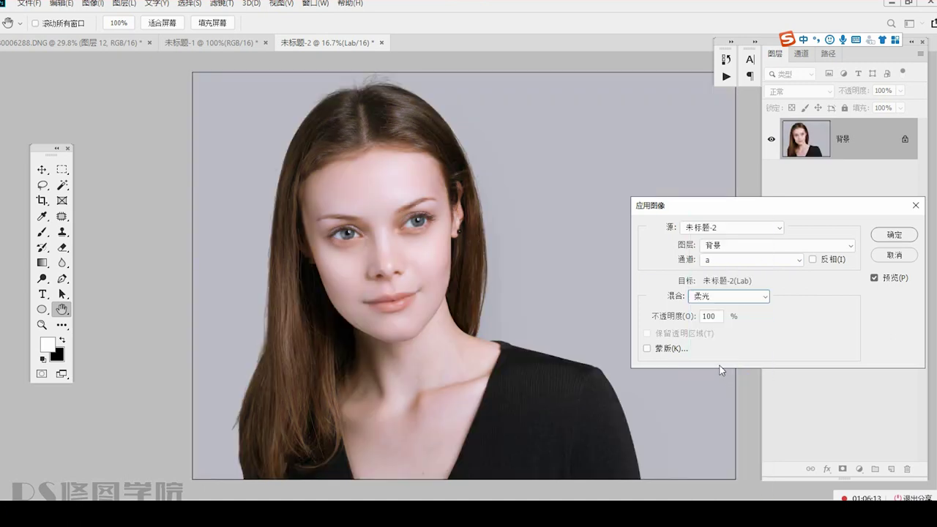
pyautogui.click(893, 235)
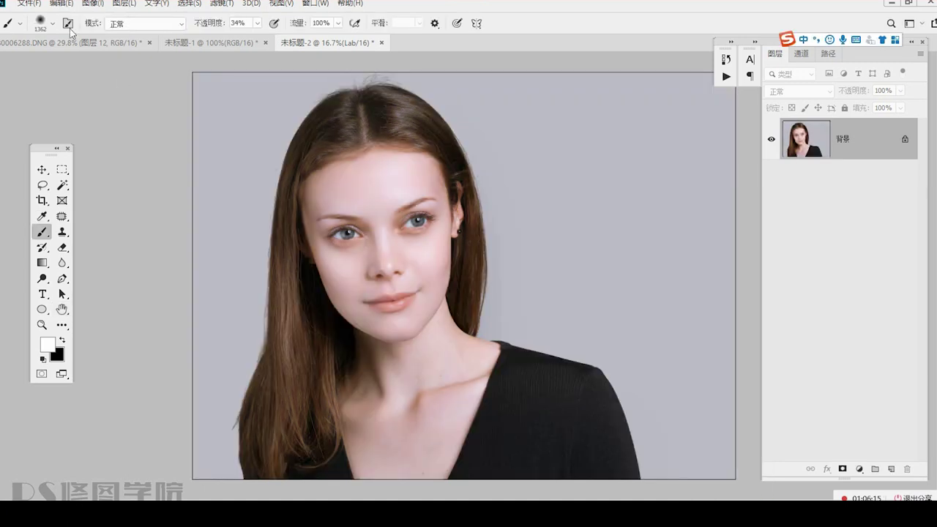
# Convert the document back to RGB Color mode.
pyautogui.click(92, 3)
pyautogui.moveTo(110, 16)
pyautogui.click(239, 67)
# Add a Hue/Saturation adjustment, sample the skin tone and set the Reds to hue +2 and saturation -12.
pyautogui.click(861, 470)
pyautogui.click(880, 353)
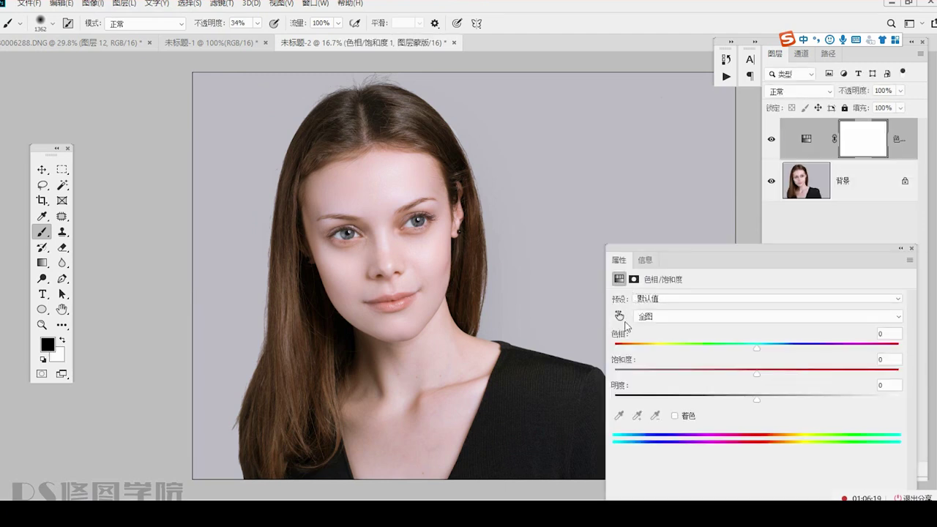
pyautogui.click(422, 257)
pyautogui.moveTo(760, 354); pyautogui.dragTo(770, 355)
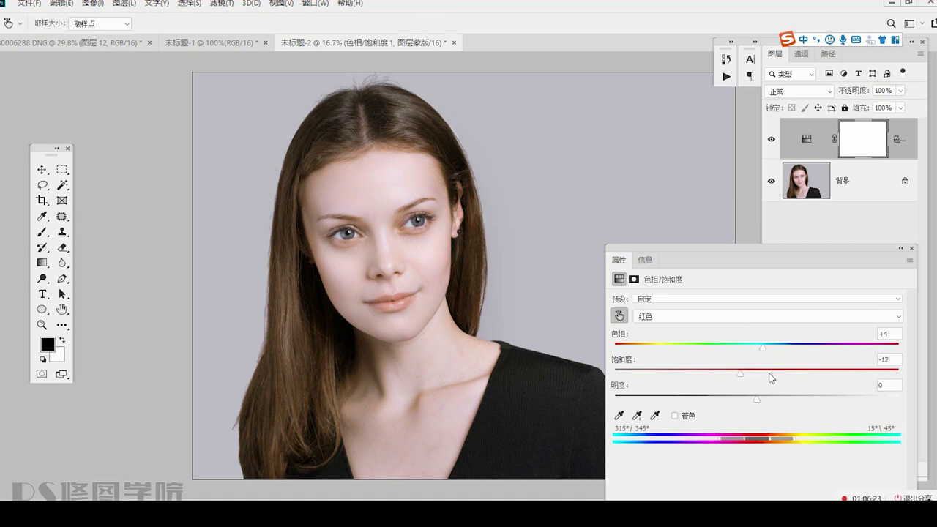
pyautogui.click(911, 248)
# Add a Levels adjustment with the Red output black level at 10 and the Green output levels at 0 and 234.
pyautogui.click(860, 470)
pyautogui.click(866, 312)
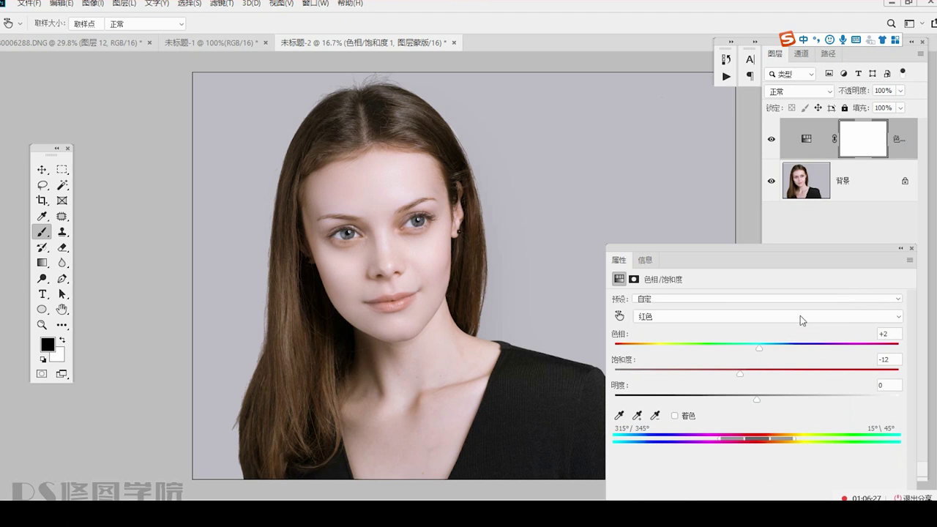
pyautogui.click(663, 324)
pyautogui.click(665, 345)
pyautogui.moveTo(689, 424); pyautogui.dragTo(697, 425)
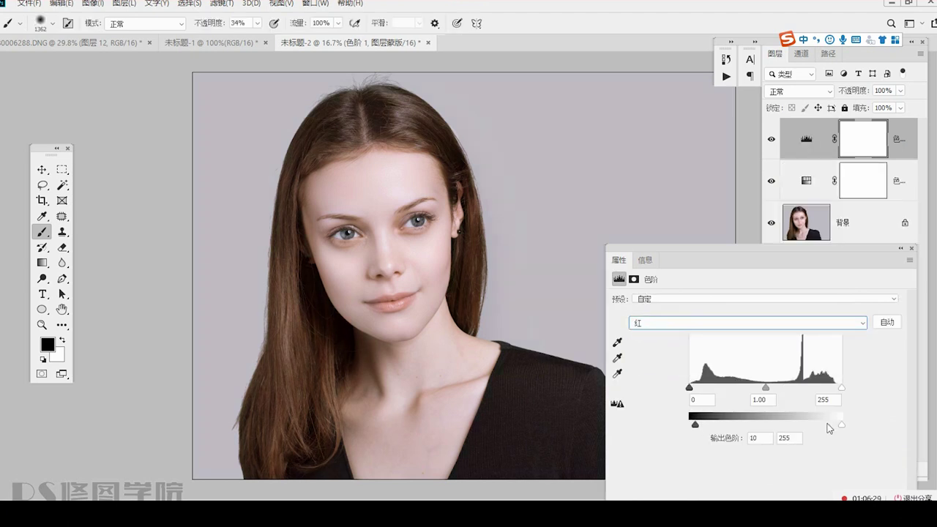
pyautogui.click(704, 327)
pyautogui.click(696, 352)
pyautogui.moveTo(841, 425); pyautogui.dragTo(820, 428)
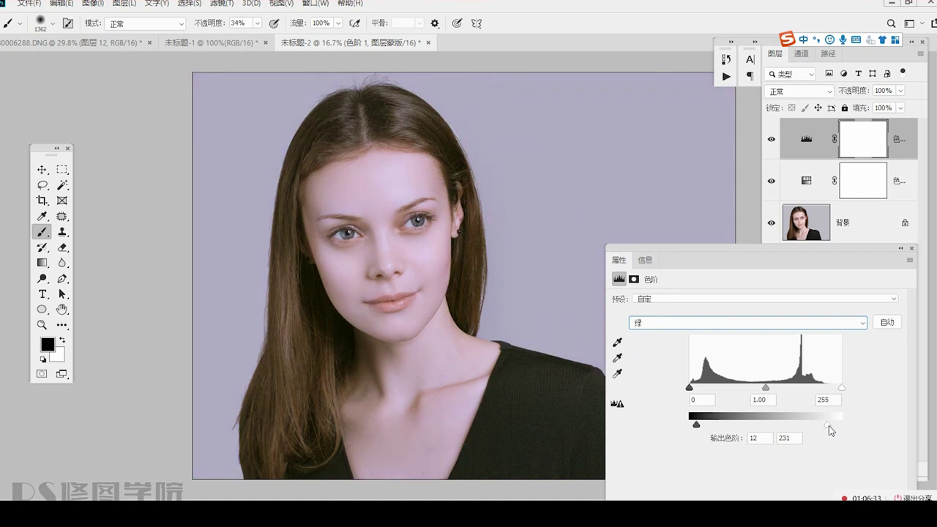
pyautogui.moveTo(696, 425); pyautogui.dragTo(683, 425)
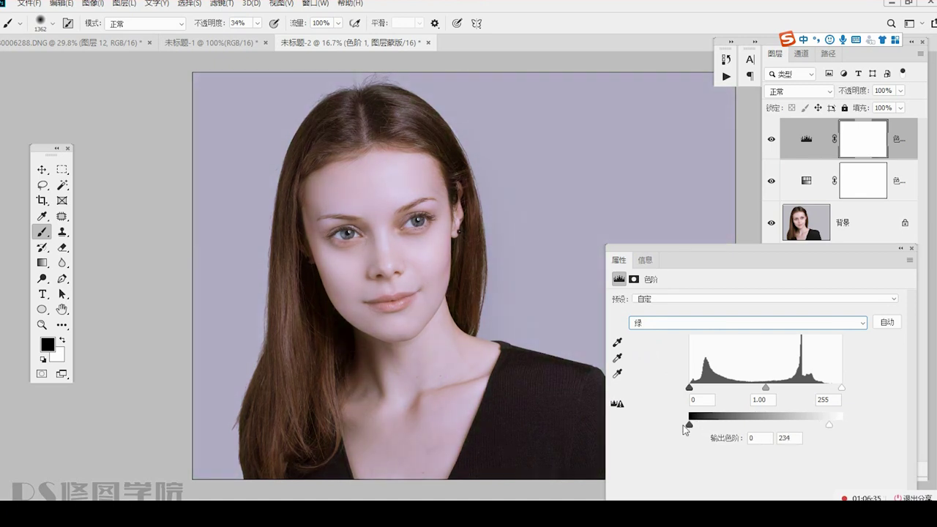
# Refine the Levels output to 9 and 247 for Red, set Green's output black to 1 and raise its output white, then compare.
pyautogui.click(695, 327)
pyautogui.click(695, 340)
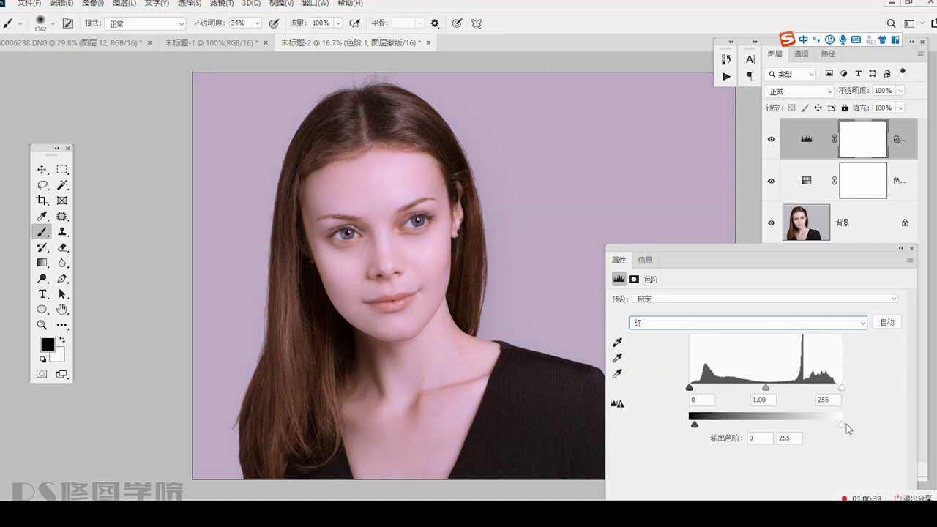
pyautogui.click(835, 323)
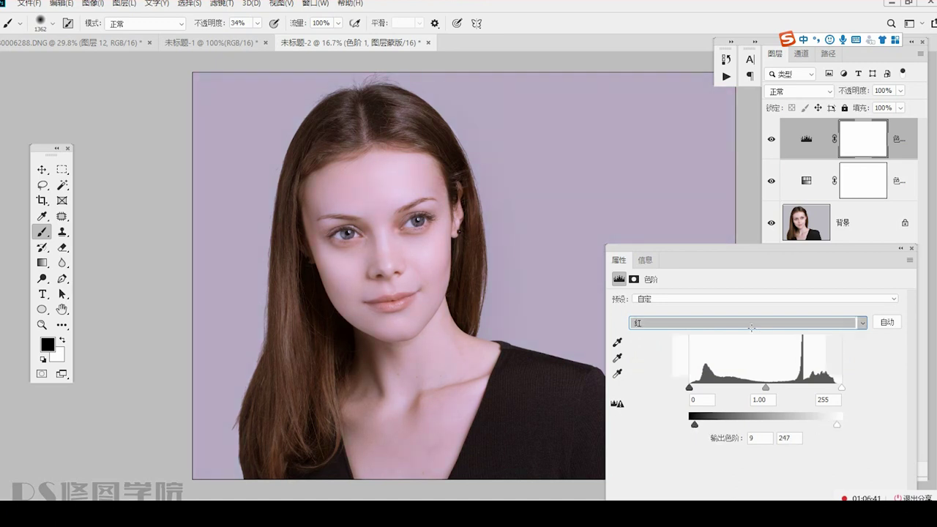
pyautogui.click(835, 352)
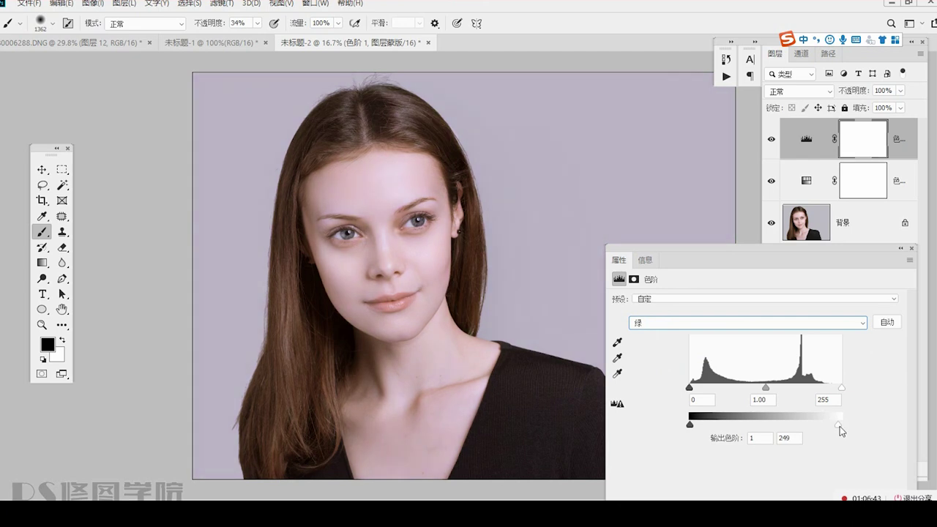
pyautogui.moveTo(839, 426); pyautogui.dragTo(842, 427)
pyautogui.click(912, 249)
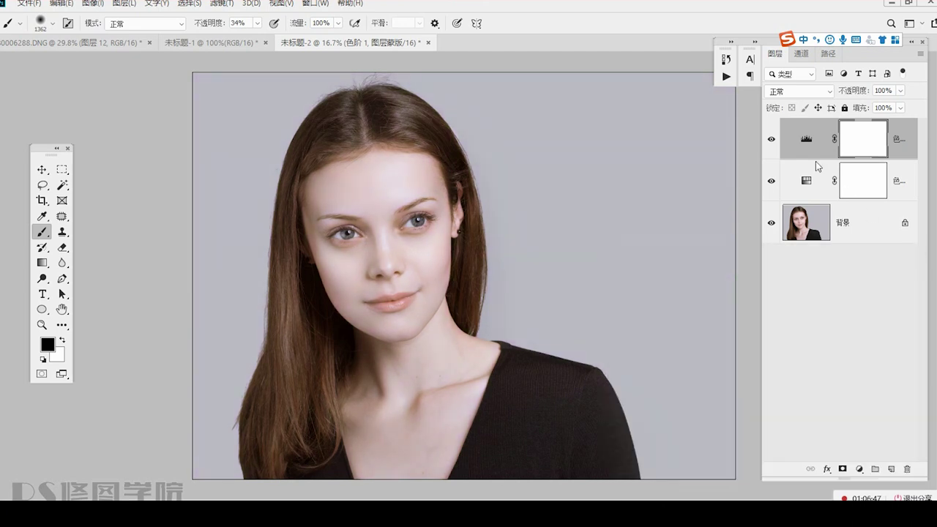
pyautogui.click(769, 141)
# Load the image's luminosity as a selection and add a masked Curves adjustment that slightly darkens the shadows and midtones.
pyautogui.hotkey('ctrl', 'alt', '2')
pyautogui.click(860, 469)
pyautogui.click(876, 317)
pyautogui.click(741, 439)
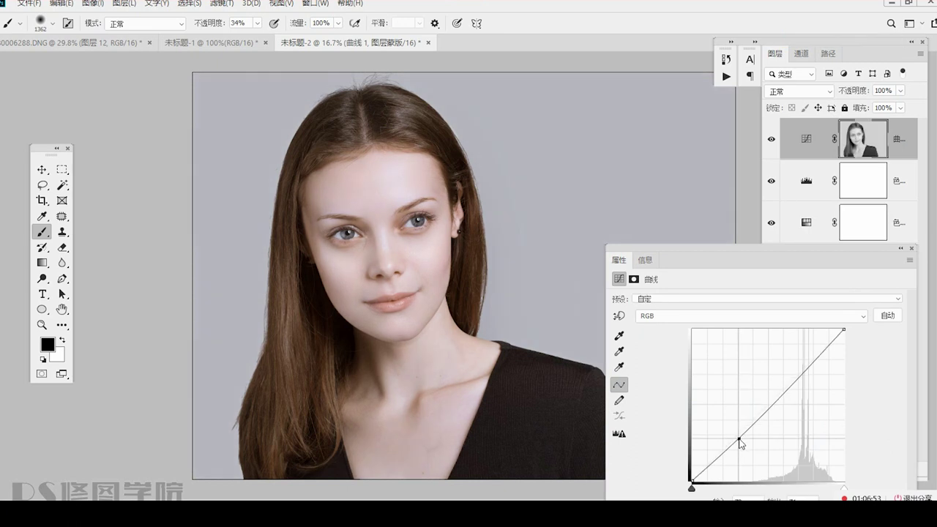
pyautogui.click(773, 406)
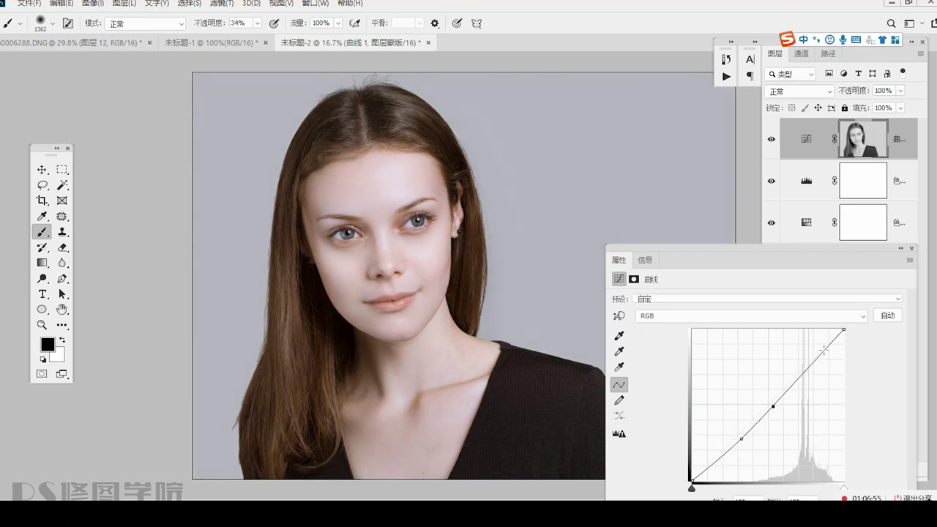
pyautogui.click(908, 248)
# Stamp the visible layers into a new layer and try Add Noise at 1%, uniform and monochromatic.
pyautogui.hotkey('ctrl', 'alt', 'shift', 'e')
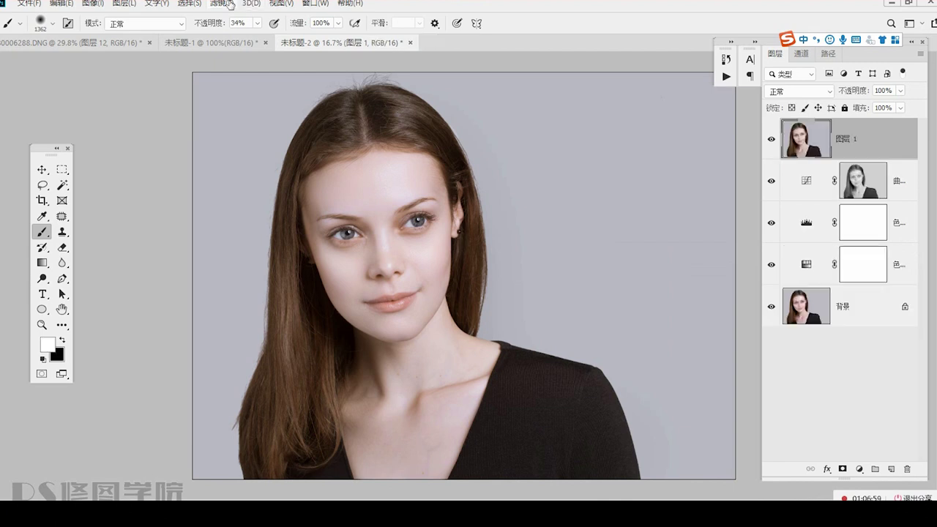
pyautogui.click(221, 3)
pyautogui.moveTo(292, 249)
pyautogui.click(388, 287)
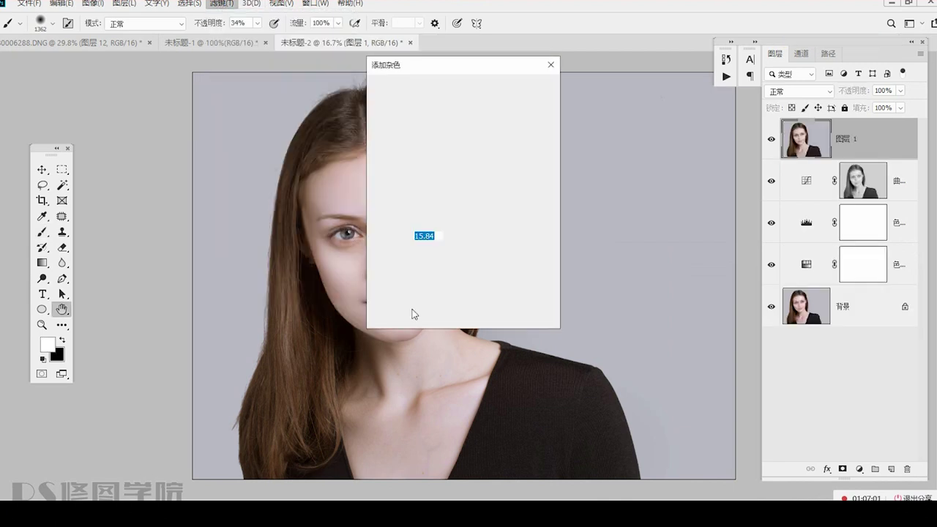
pyautogui.write('1')
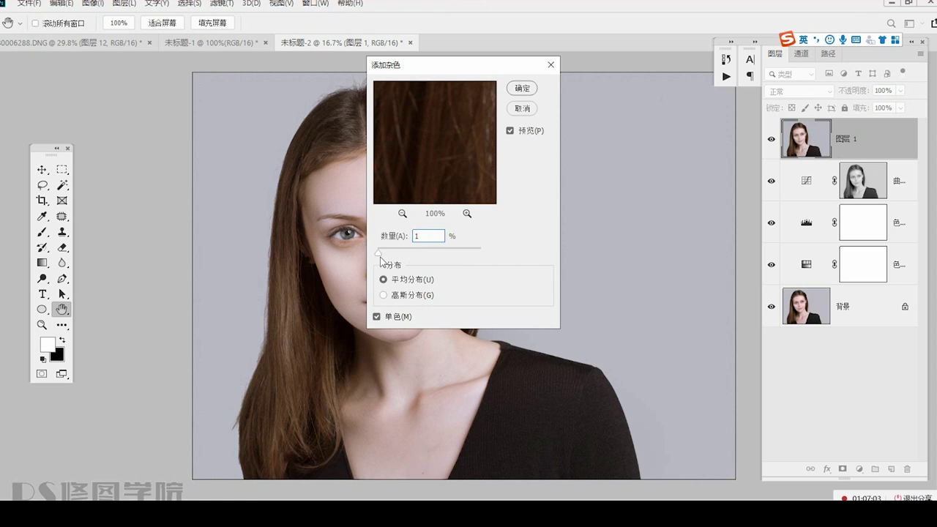
pyautogui.press('Return')
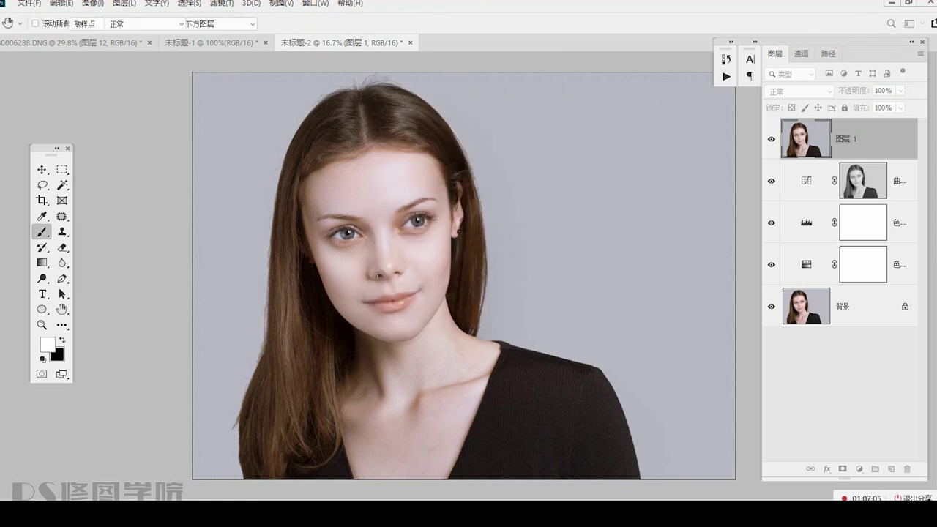
# Apply a small amount of uniform monochromatic noise to the stamped layer, judging the grain on the face.
pyautogui.moveTo(384, 263); pyautogui.dragTo(437, 350)
pyautogui.keyDown('alt'); pyautogui.click(437, 351); pyautogui.keyUp('alt')
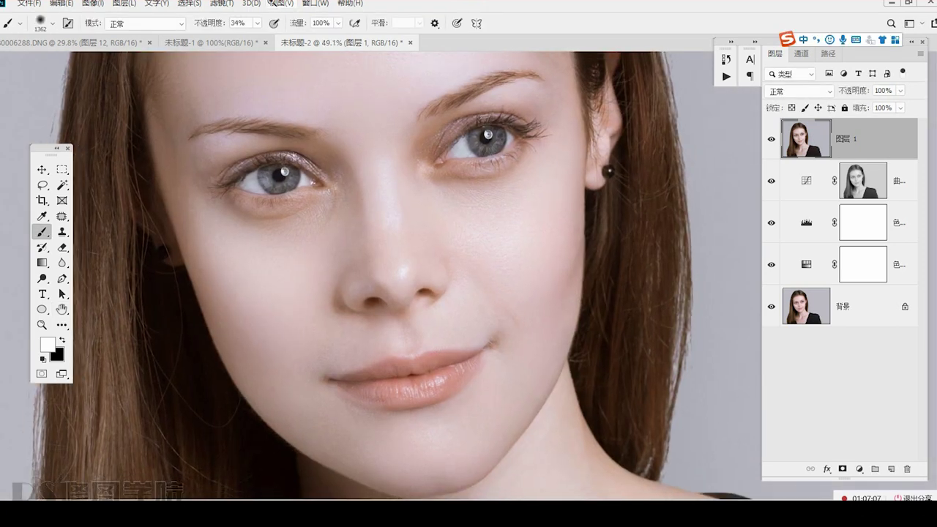
pyautogui.click(221, 3)
pyautogui.moveTo(319, 272)
pyautogui.moveTo(330, 253)
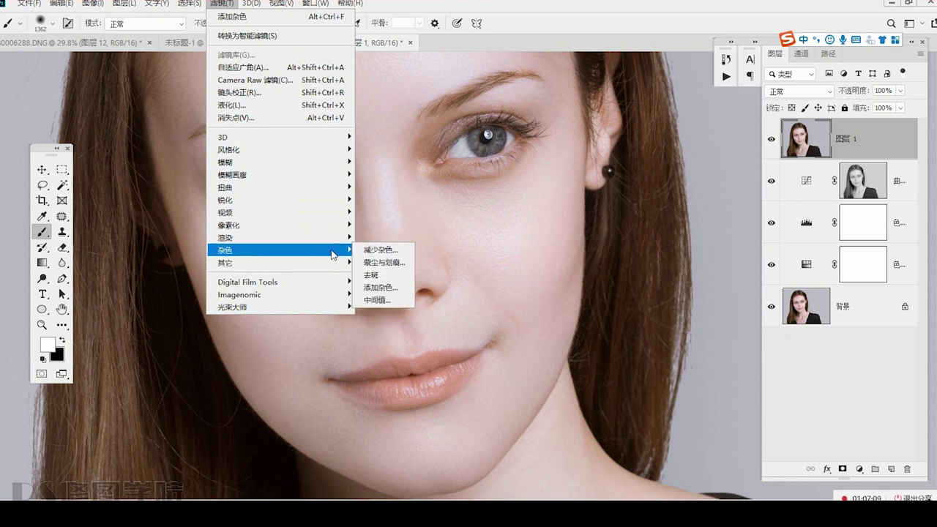
pyautogui.click(395, 289)
pyautogui.moveTo(444, 85); pyautogui.dragTo(581, 139)
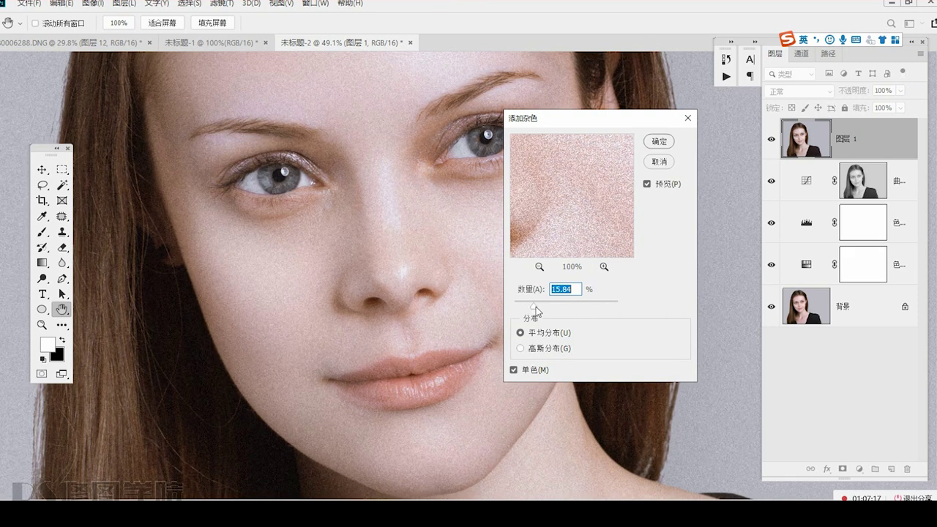
pyautogui.moveTo(537, 309)
pyautogui.mouseDown()
pyautogui.moveTo(551, 311)
pyautogui.moveTo(523, 307)
pyautogui.mouseUp()
pyautogui.click(660, 142)
pyautogui.press('b')
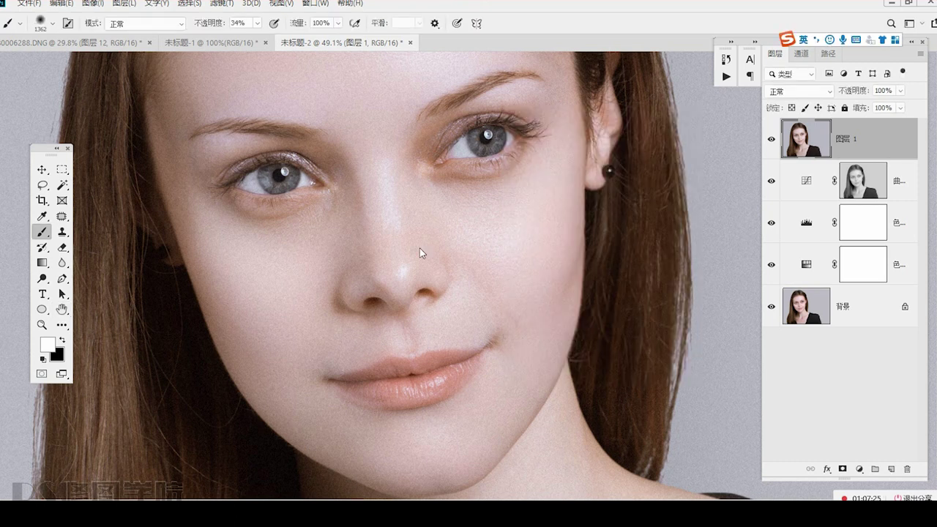
# Capture the portrait with the added grain, send it to the QQ group chat and check it enlarged.
pyautogui.scroll(-4, 380, 336)
pyautogui.moveTo(370, 346); pyautogui.dragTo(355, 349)
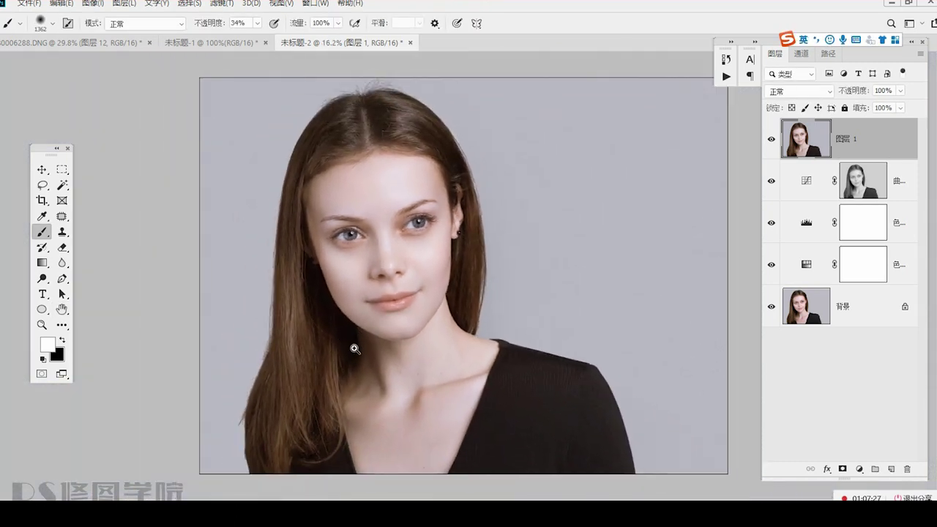
pyautogui.hotkey('ctrl', 'alt', 'a')
pyautogui.moveTo(230, 116); pyautogui.dragTo(550, 445)
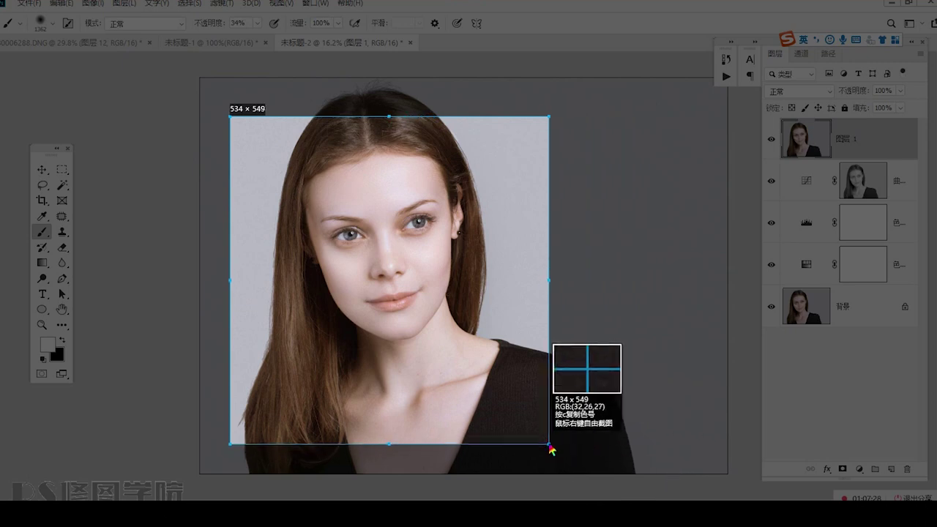
pyautogui.doubleClick(424, 375)
pyautogui.hotkey('alt', 'Tab')
pyautogui.hotkey('ctrl', 'v')
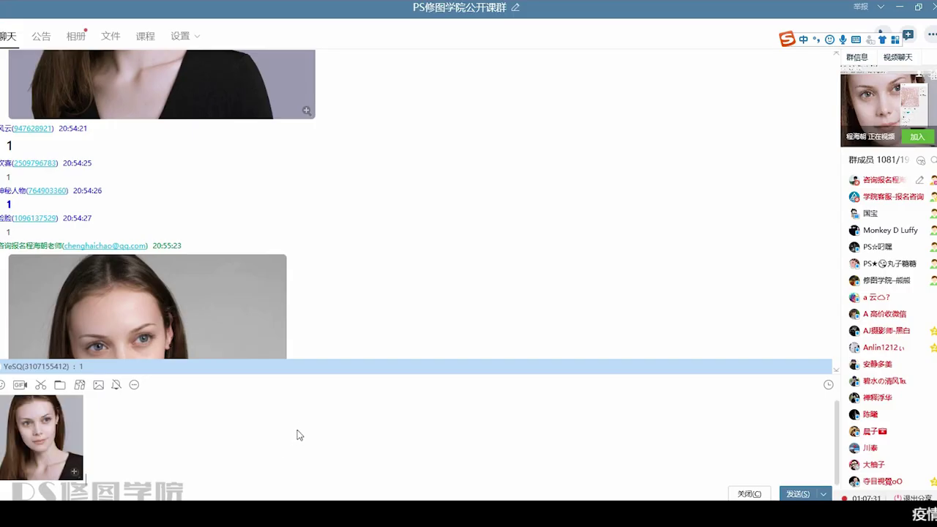
pyautogui.press('Return')
pyautogui.click(195, 277)
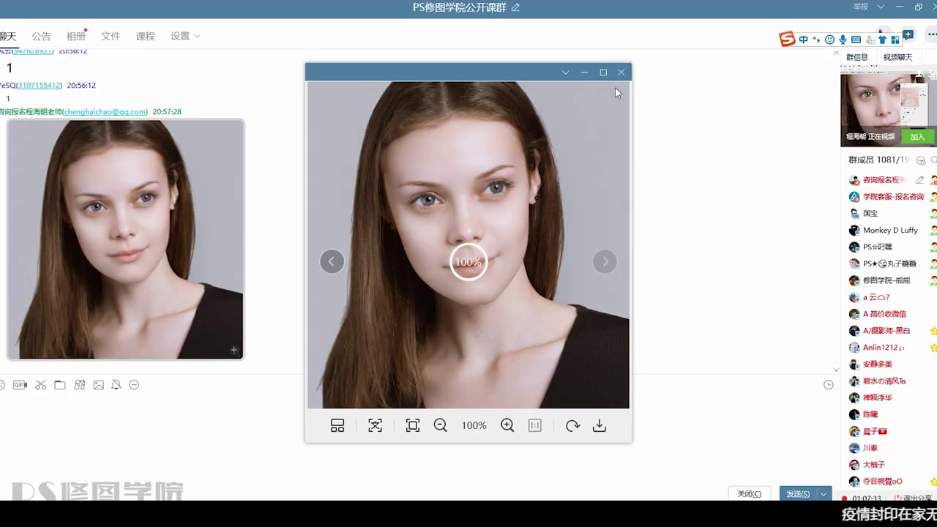
pyautogui.click(623, 71)
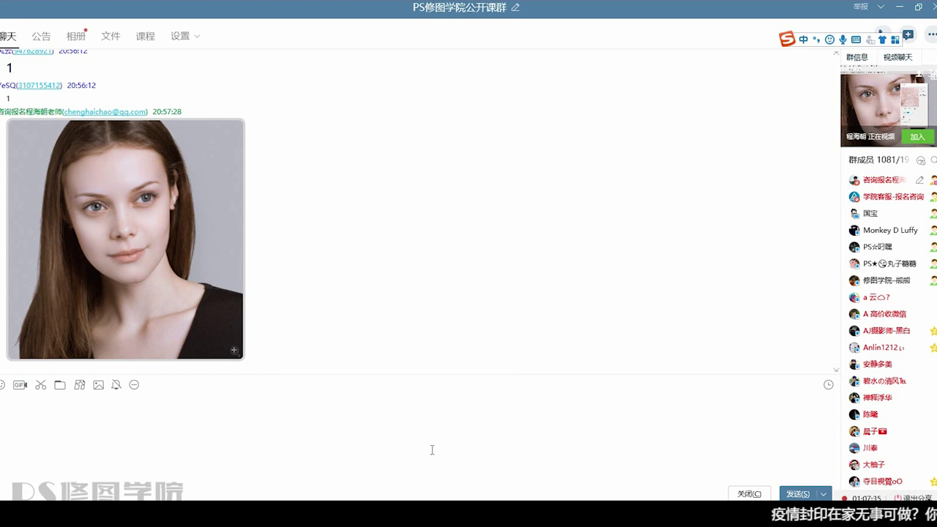